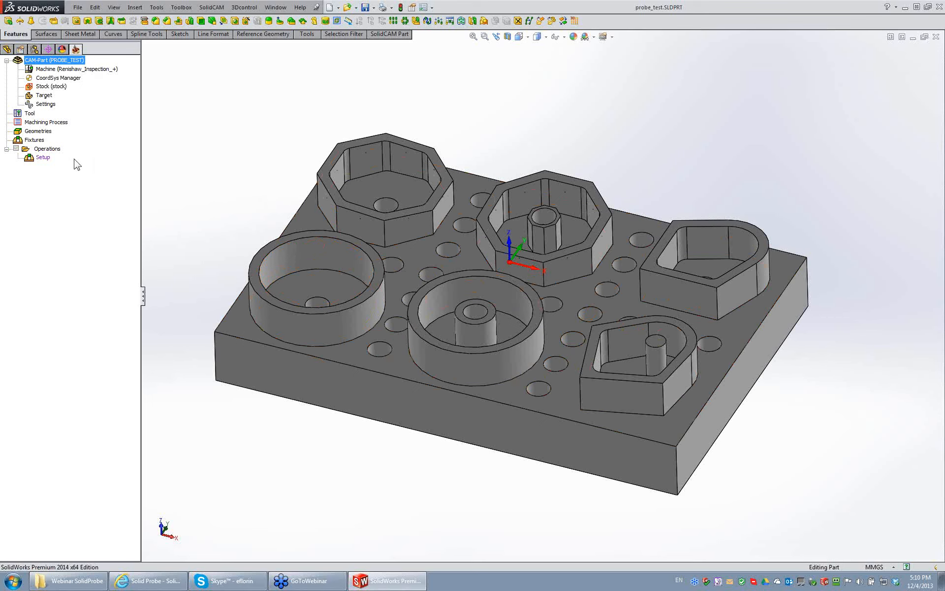
Add a probe operation to the Operations folder and set its technology to Single point X.
right_click(55, 153)
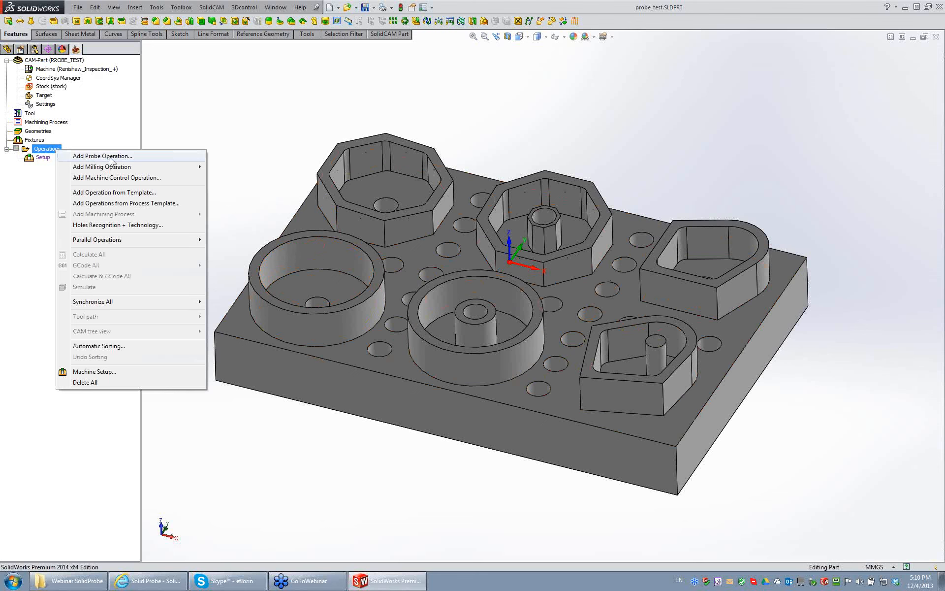
left_click(107, 156)
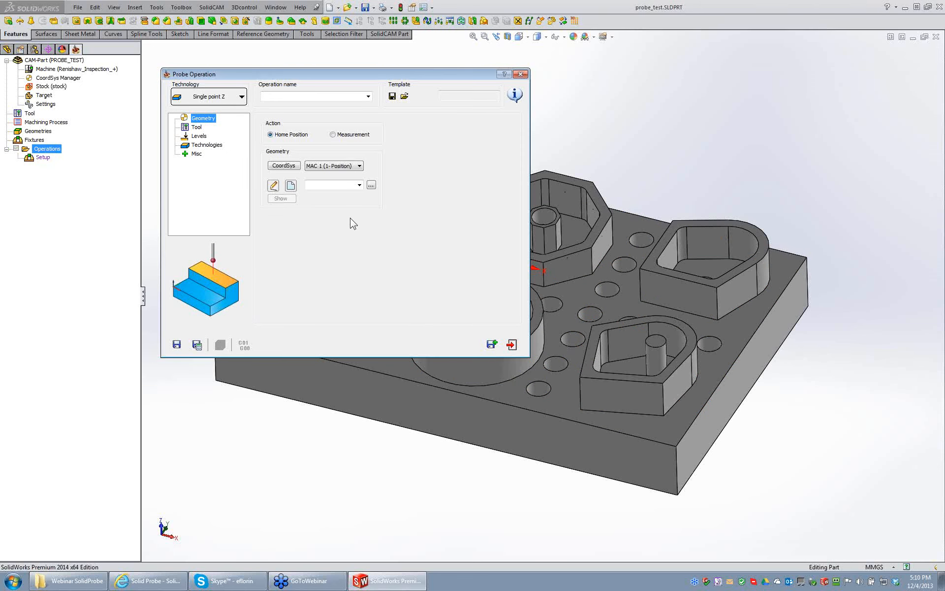
mouse_move(353, 73)
left_mouse_down()
mouse_move(364, 81)
mouse_move(358, 69)
left_mouse_up()
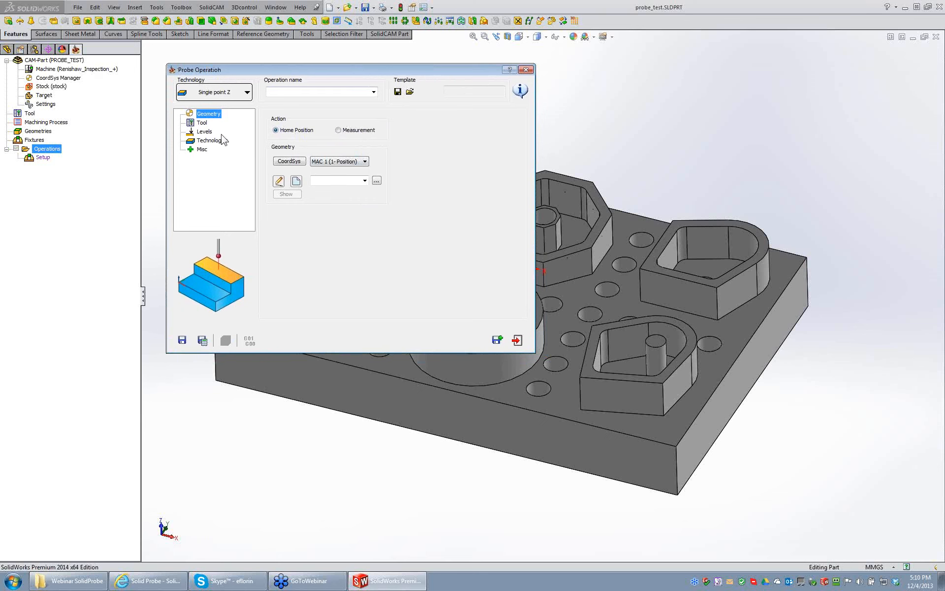
left_click(247, 94)
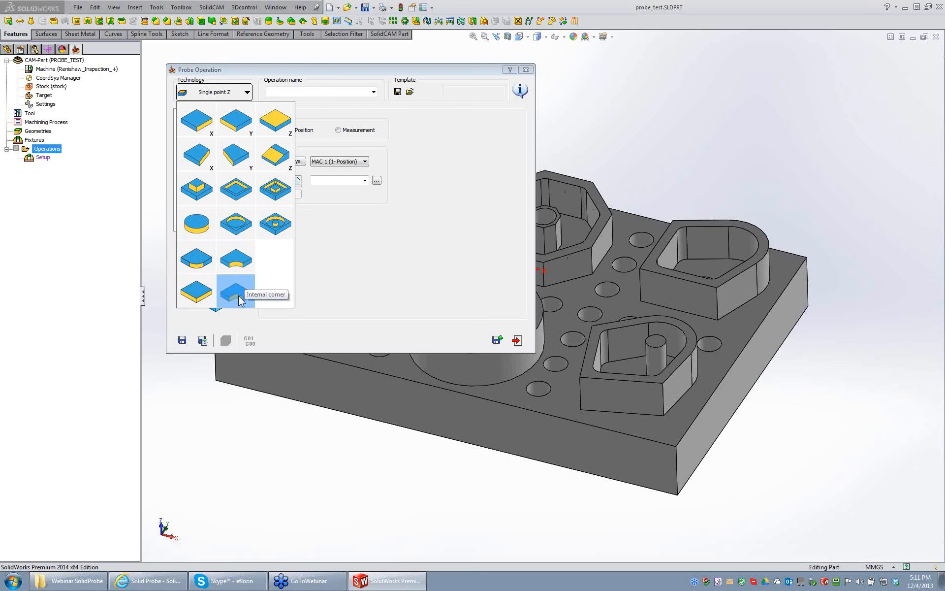
left_click(196, 121)
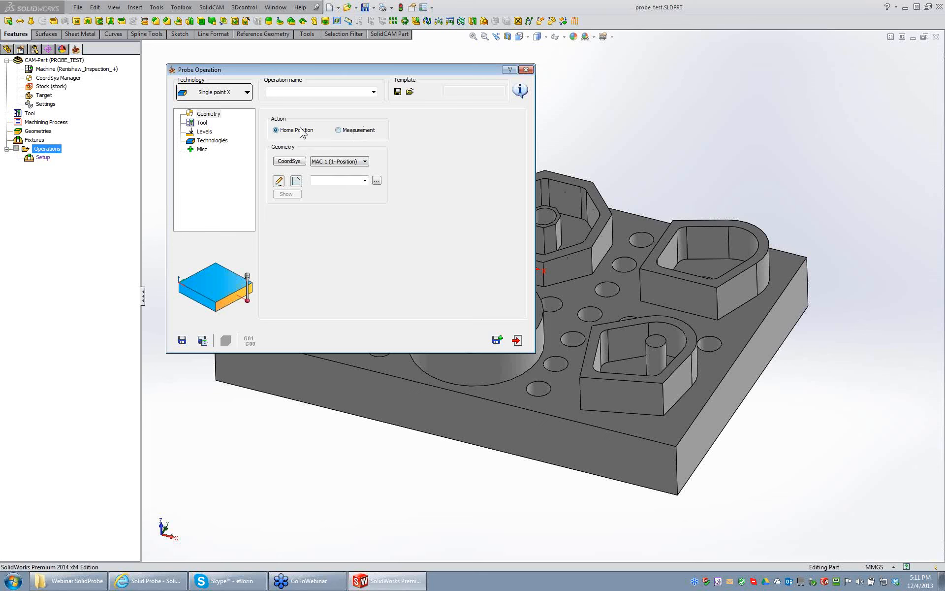
Define the operation's geometry as one picked point on the outer side face of the octagonal boss without a centre post.
left_click(297, 184)
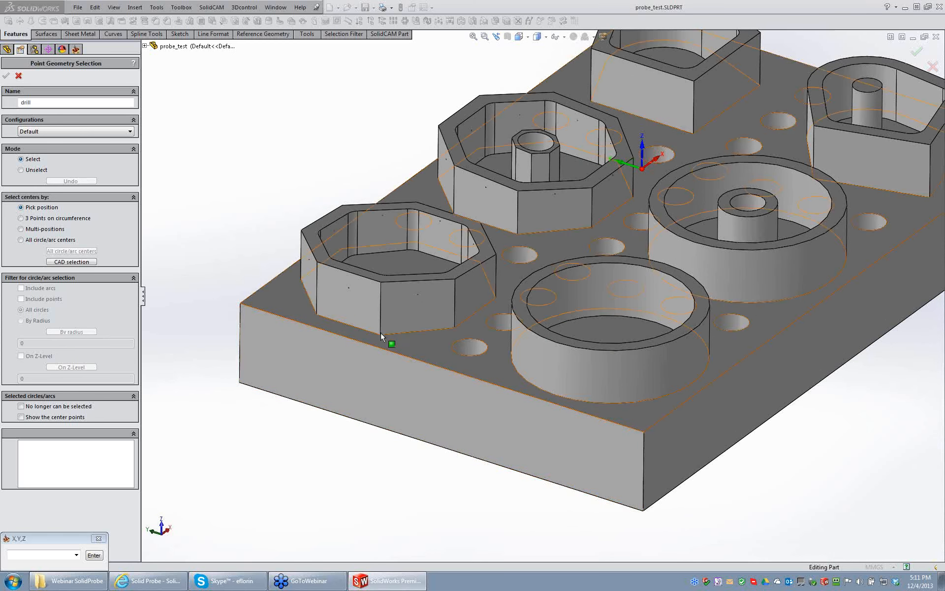
left_click(351, 301)
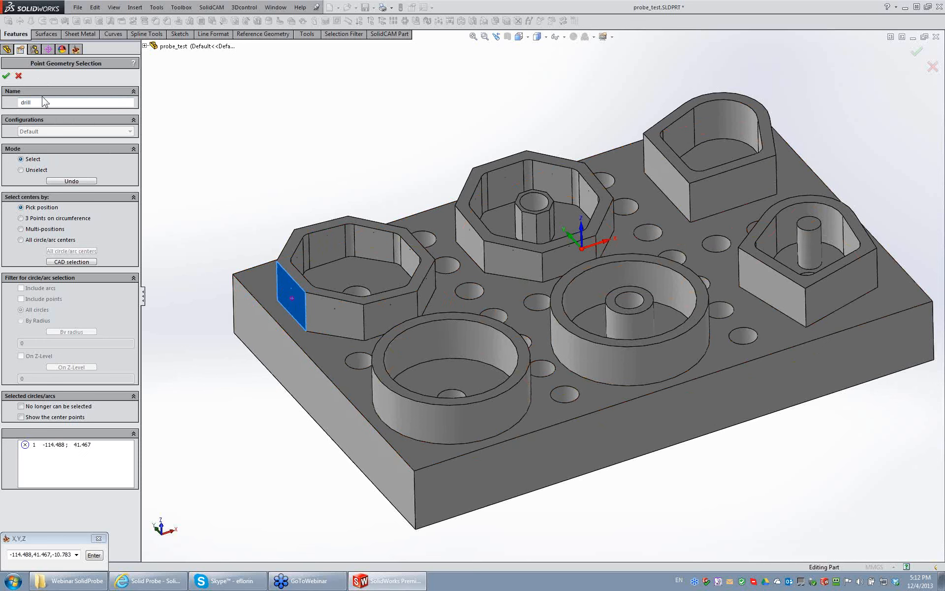
left_click(7, 76)
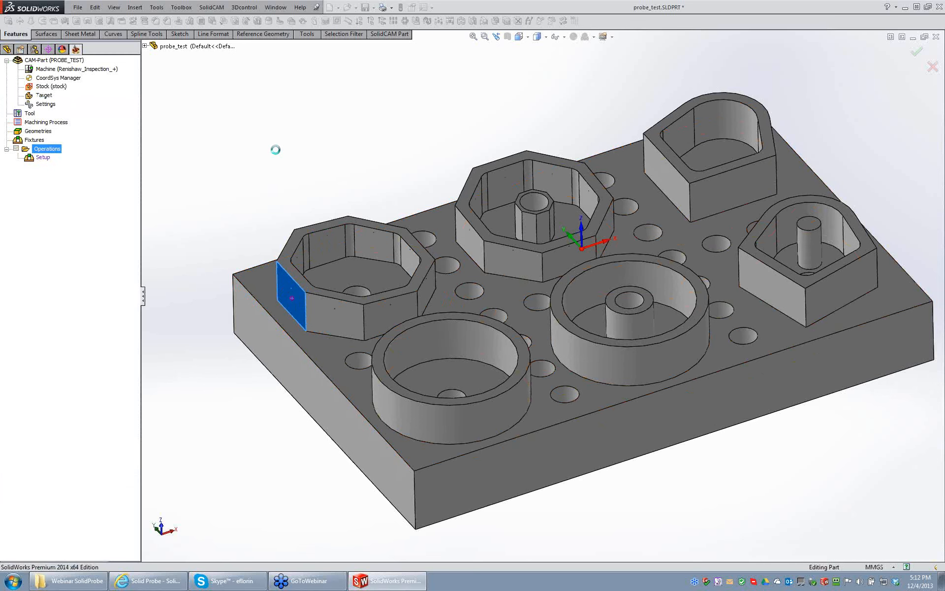
Create a probe tool with 6 mm diameter, 40 mm arbor diameter and 120 mm total length, and assign it to the operation.
left_click(201, 123)
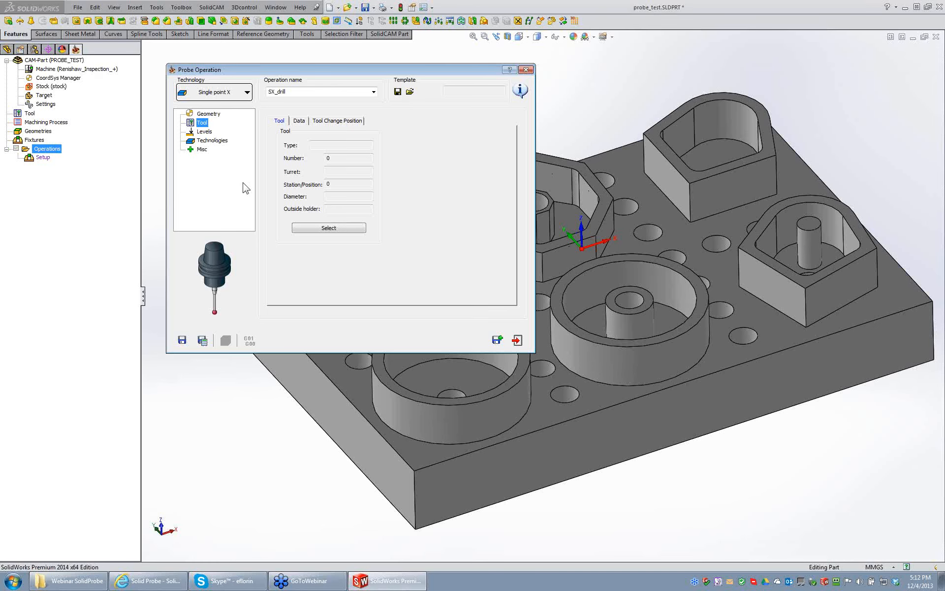
left_click(330, 227)
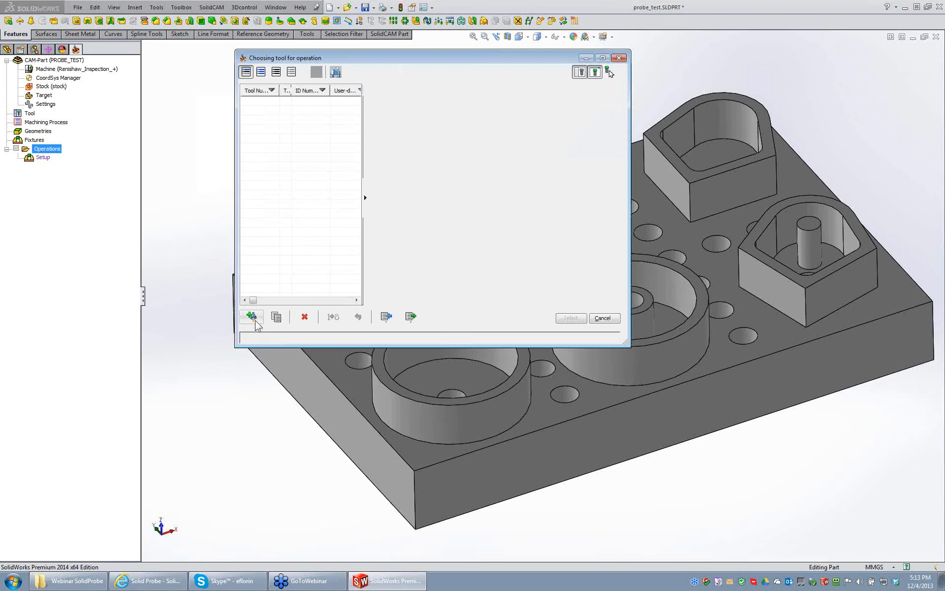
left_click(254, 317)
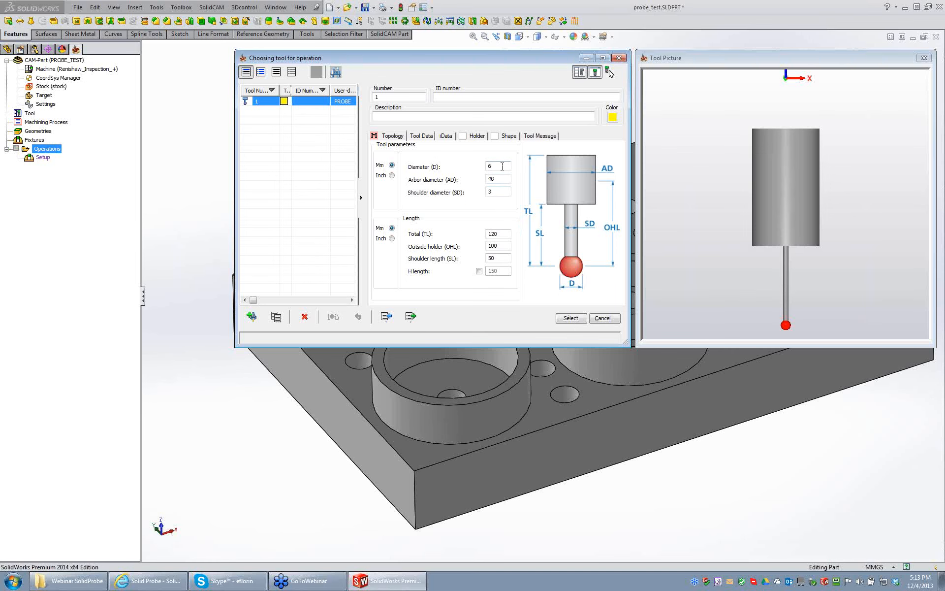
left_click(571, 319)
Go through the levels and technologies settings and display the Tech1 tool path preview on the model.
left_click(206, 132)
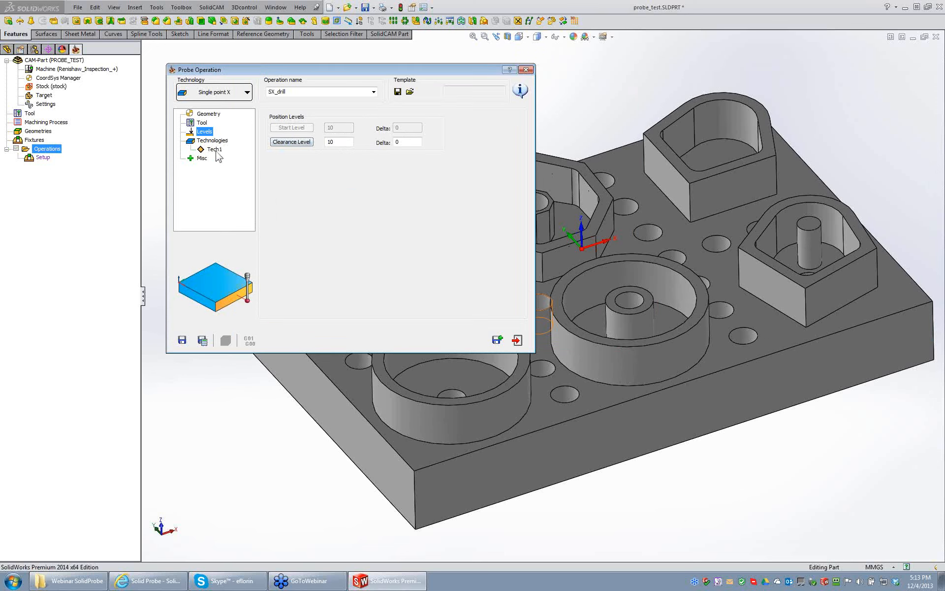
left_click(213, 141)
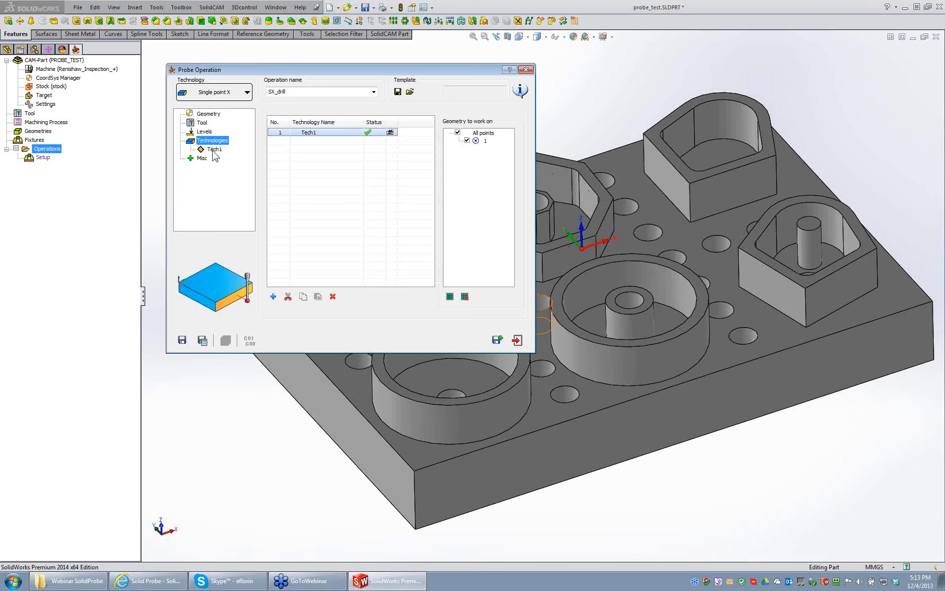
left_click(214, 150)
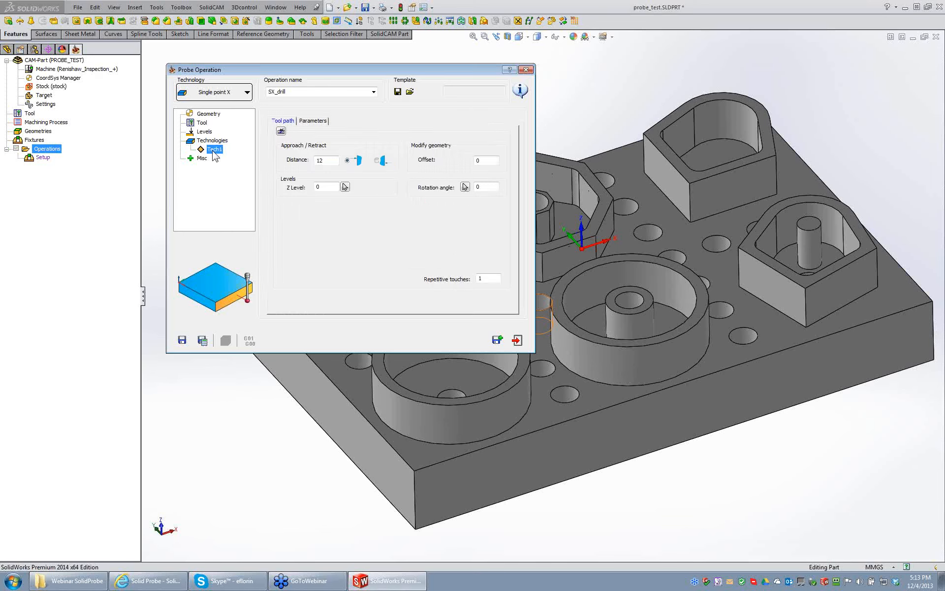
left_click(280, 131)
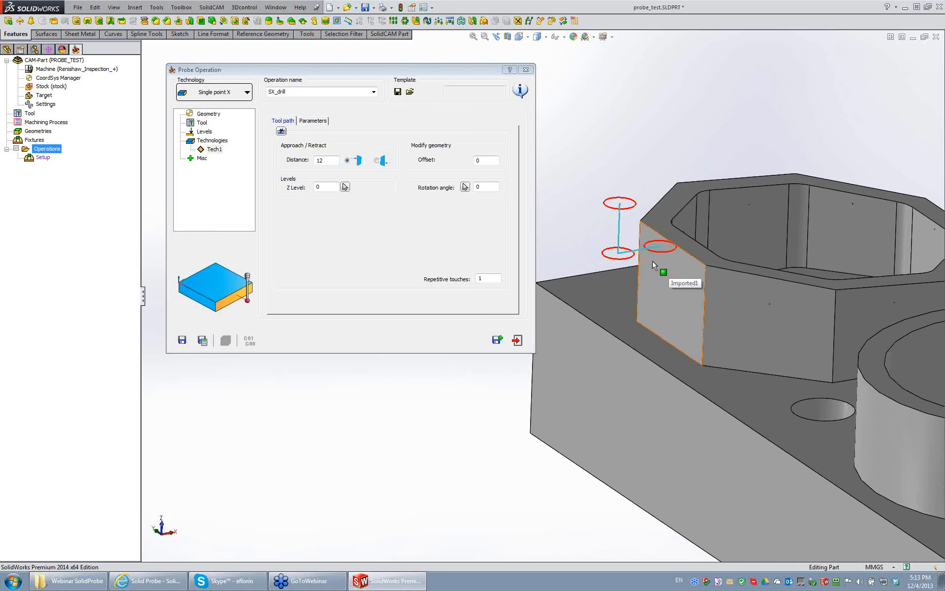
Set the Z level of Tech1 to -5.
left_click(329, 160)
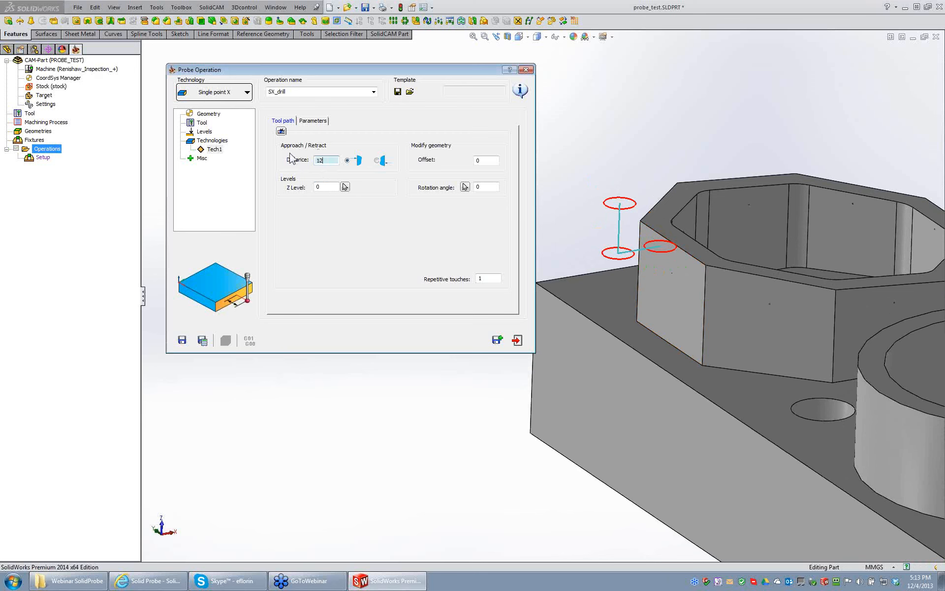
left_click(329, 188)
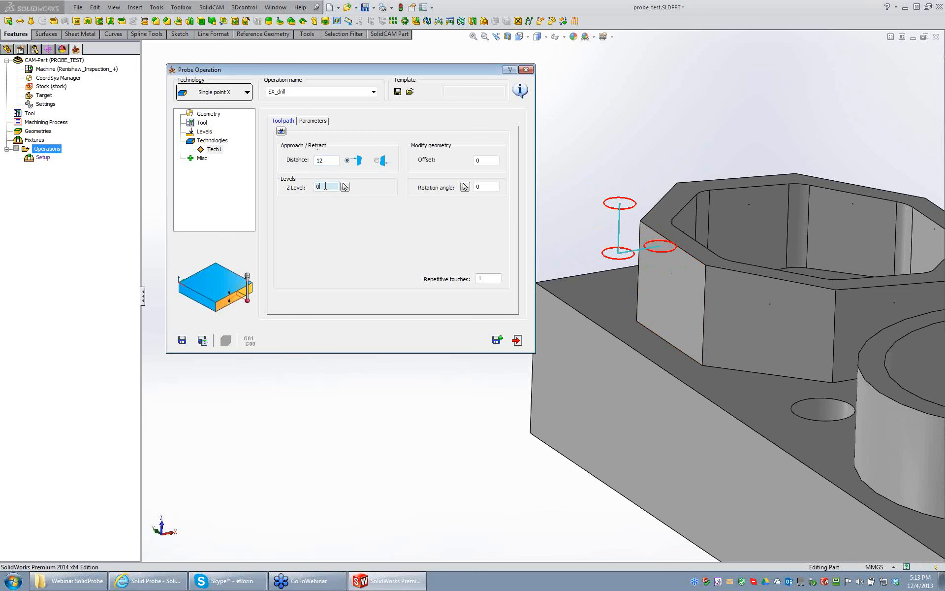
type("-4")
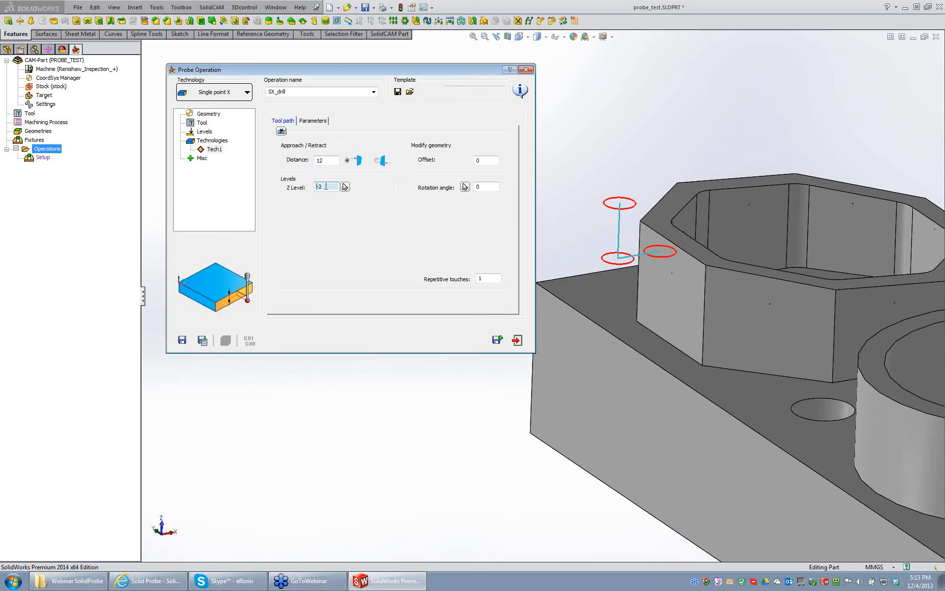
key("BackSpace")
type("5")
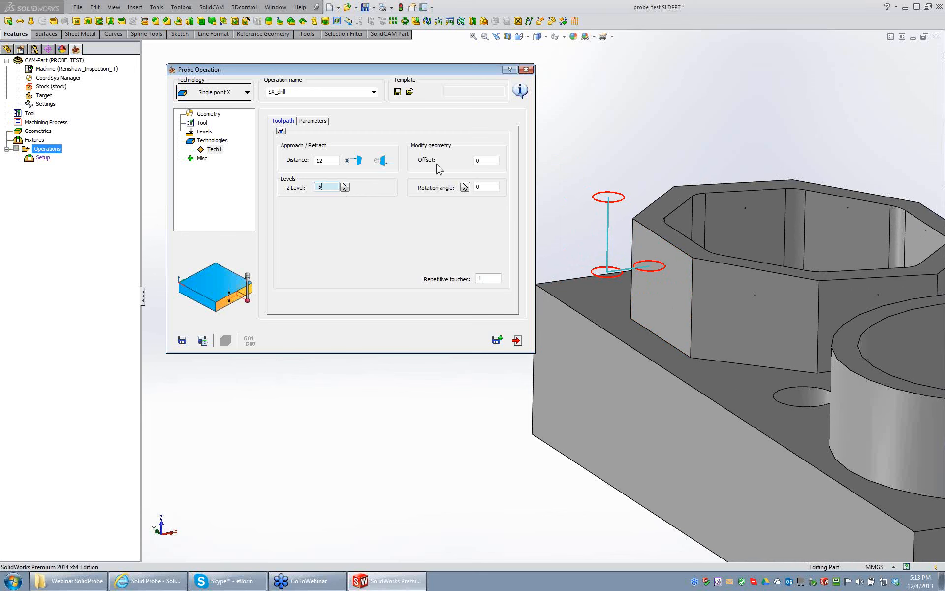
Switch the approach/retract side of Tech1 back and forth to compare probing from inside and outside the octagon.
left_click(378, 161)
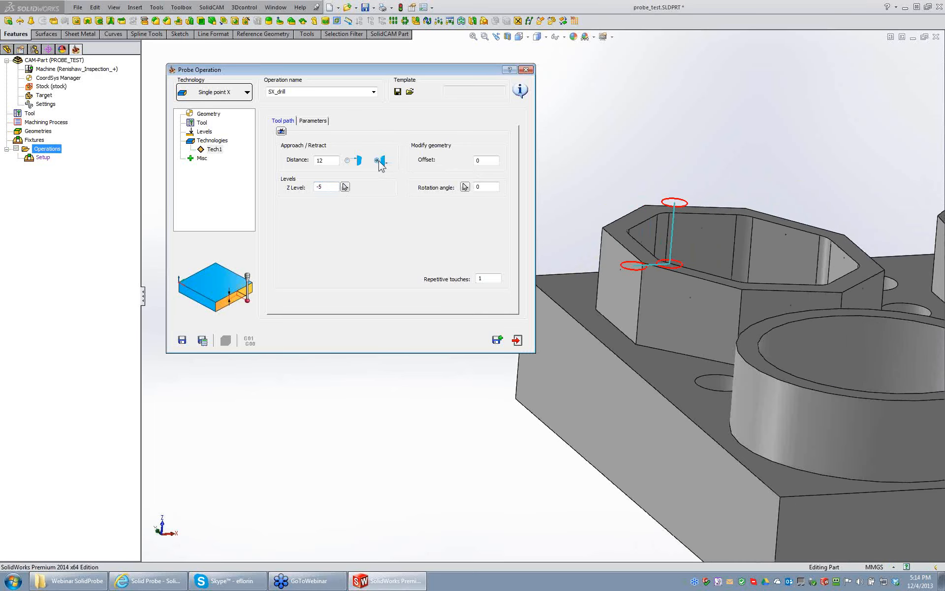
left_click(348, 160)
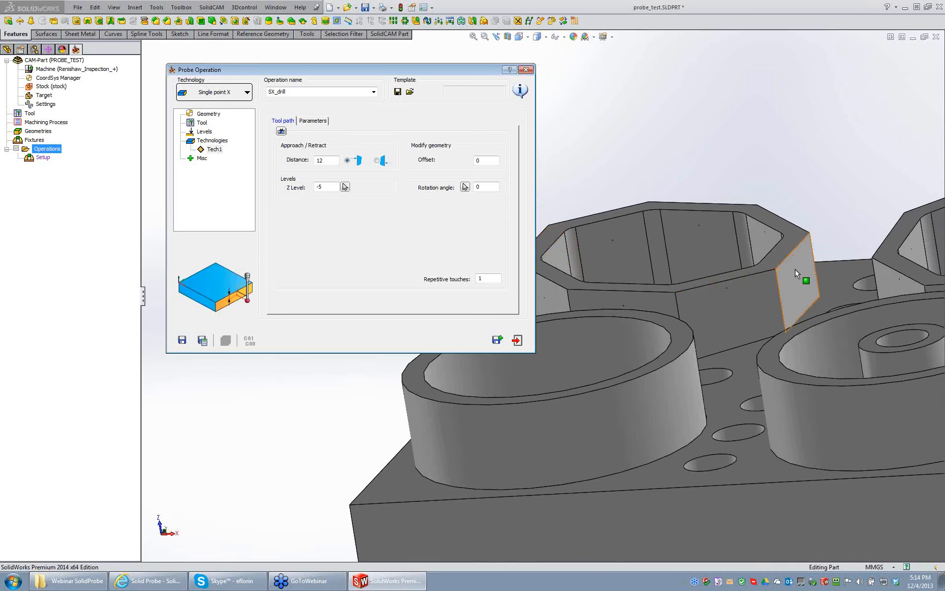
left_click(378, 161)
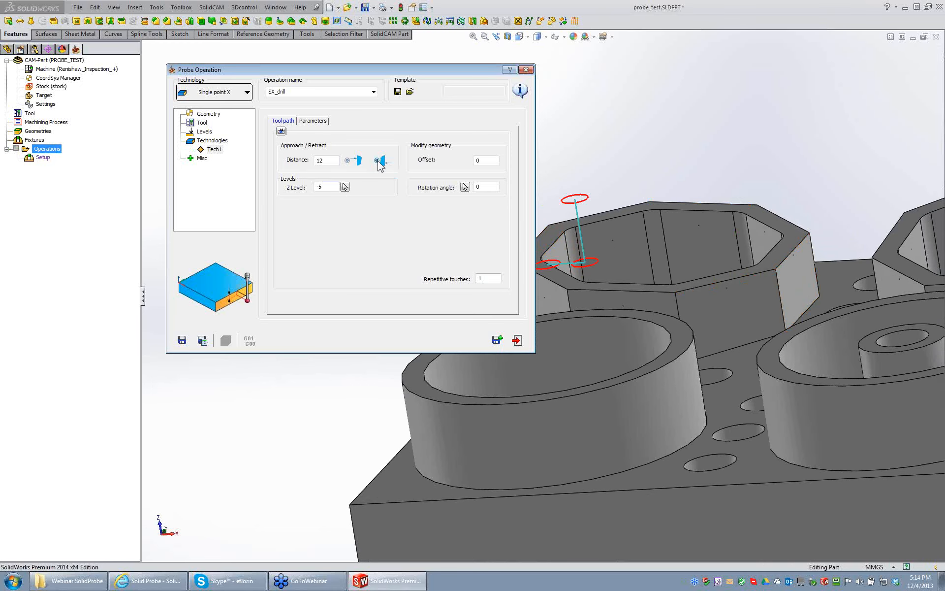
left_click(348, 160)
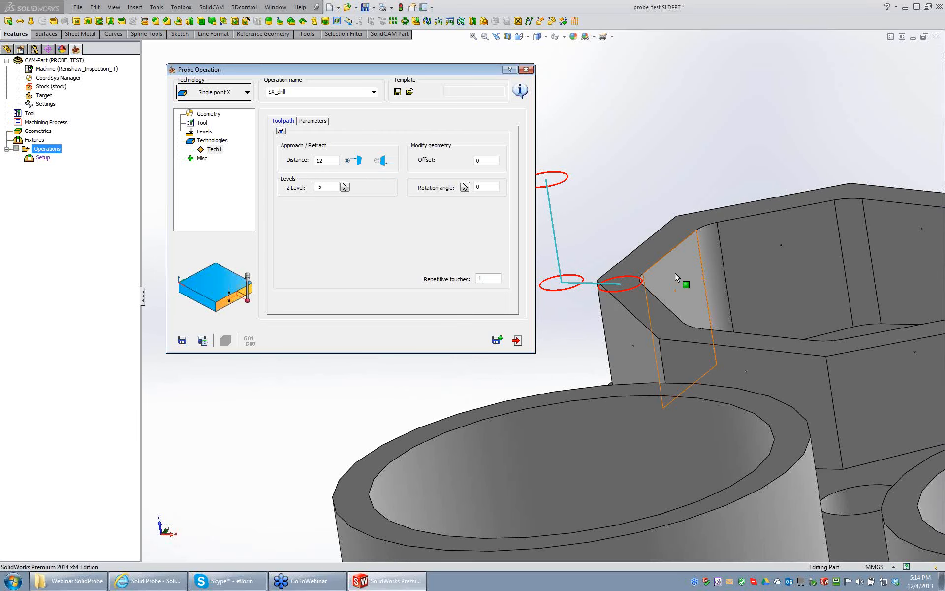
Try a geometry offset of 5 with the opposite approach side, and restore the outside approach with offset 0.
left_click(377, 161)
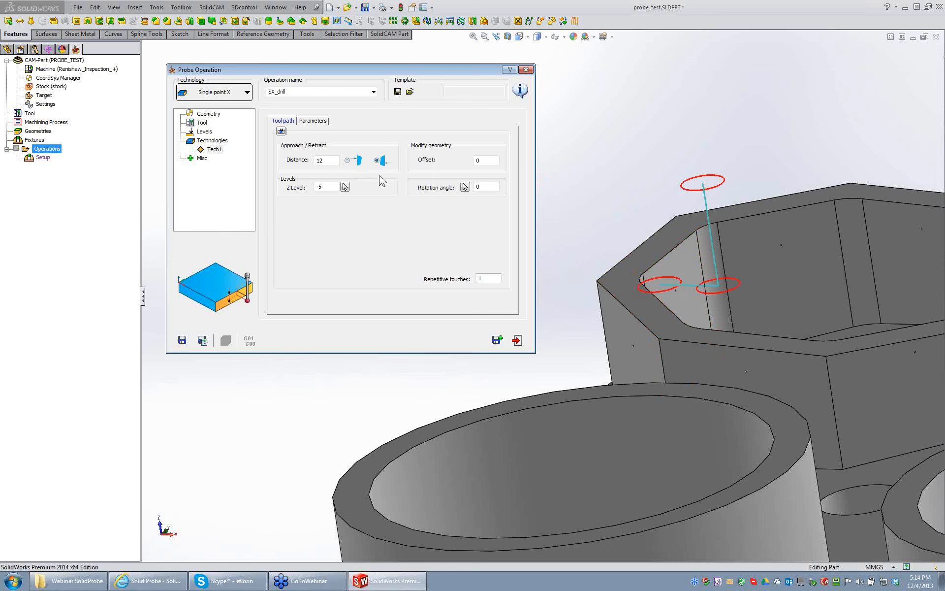
left_click(489, 161)
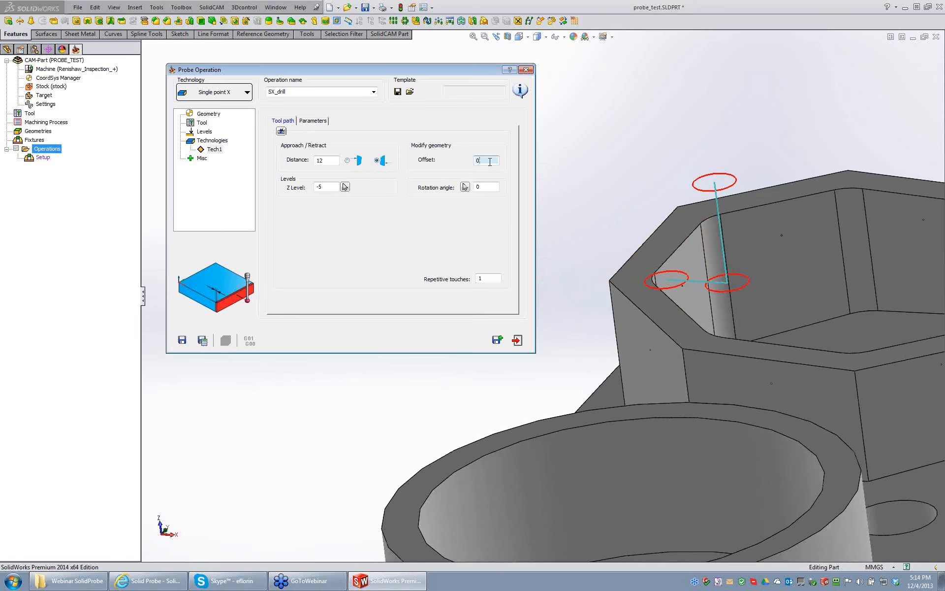
type("5")
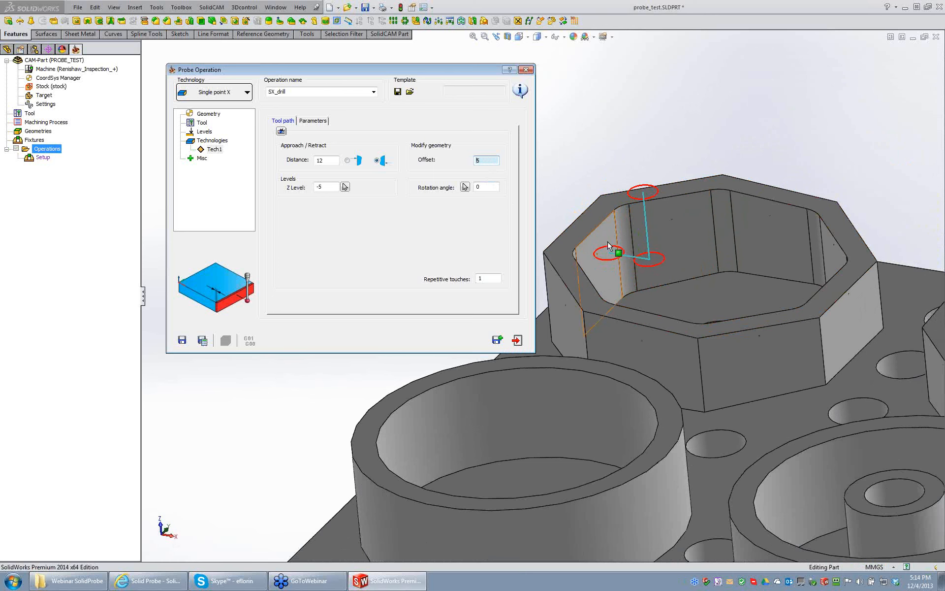
left_click(348, 161)
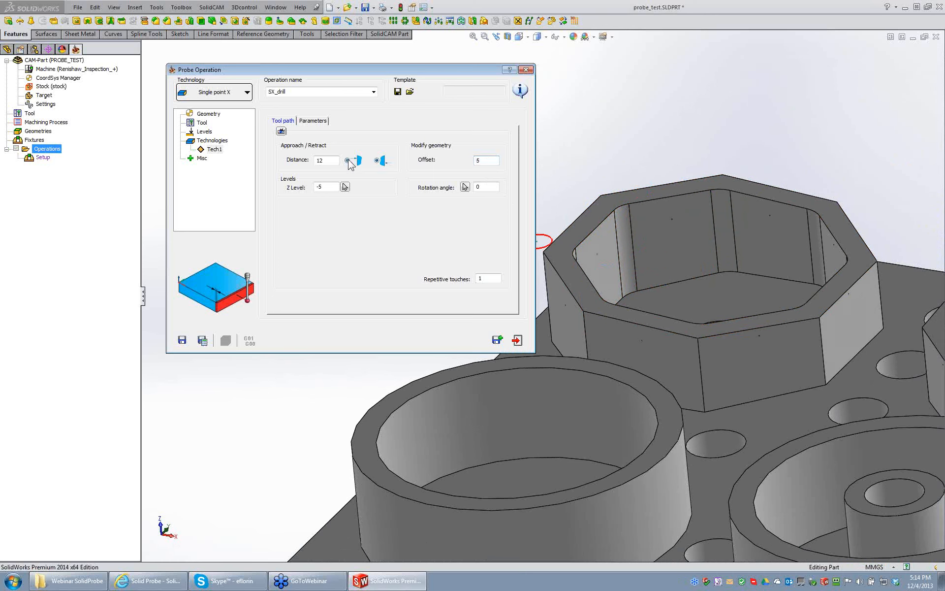
left_click(479, 160)
type("0")
scroll(548, 181, "up", 3)
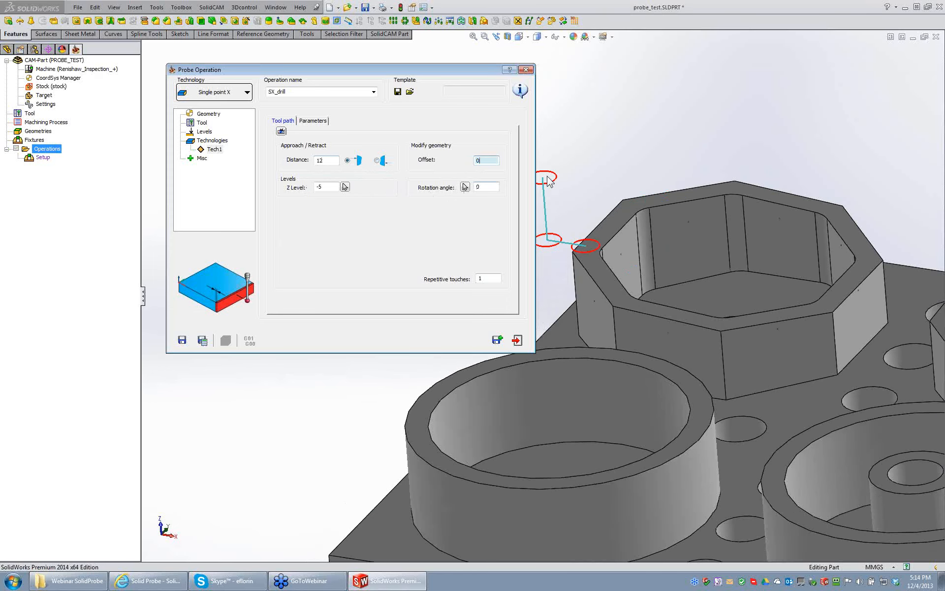
middle_click_drag(549, 182, 683, 303)
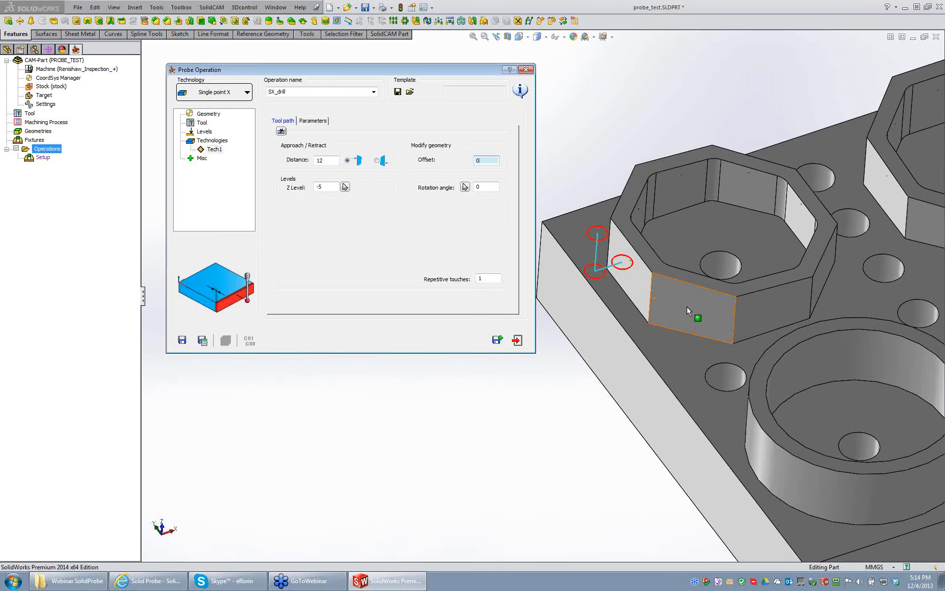
middle_click_drag(685, 312, 687, 322)
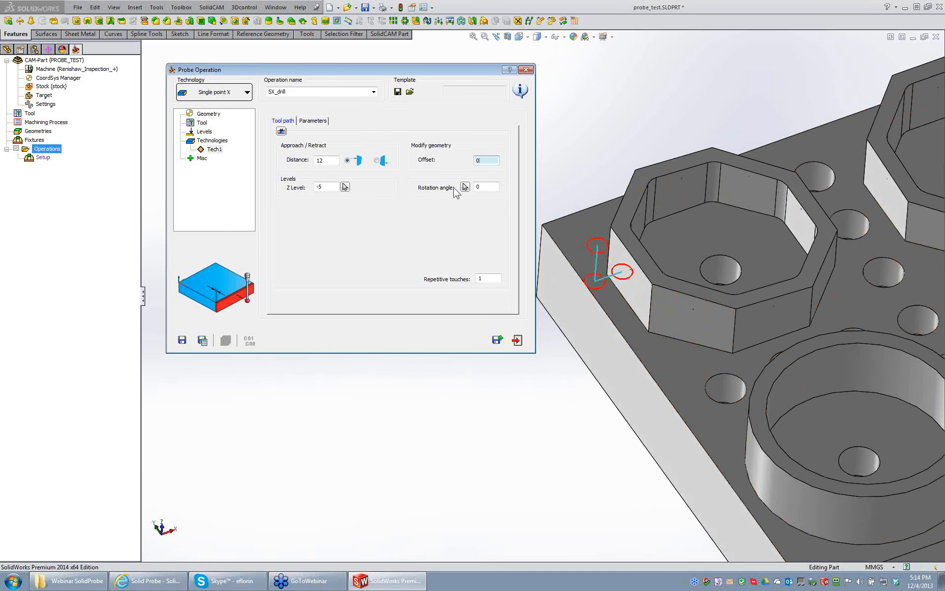
Save and calculate the Single point X operation, and simulate its probing path in Host CAD mode.
left_click(202, 341)
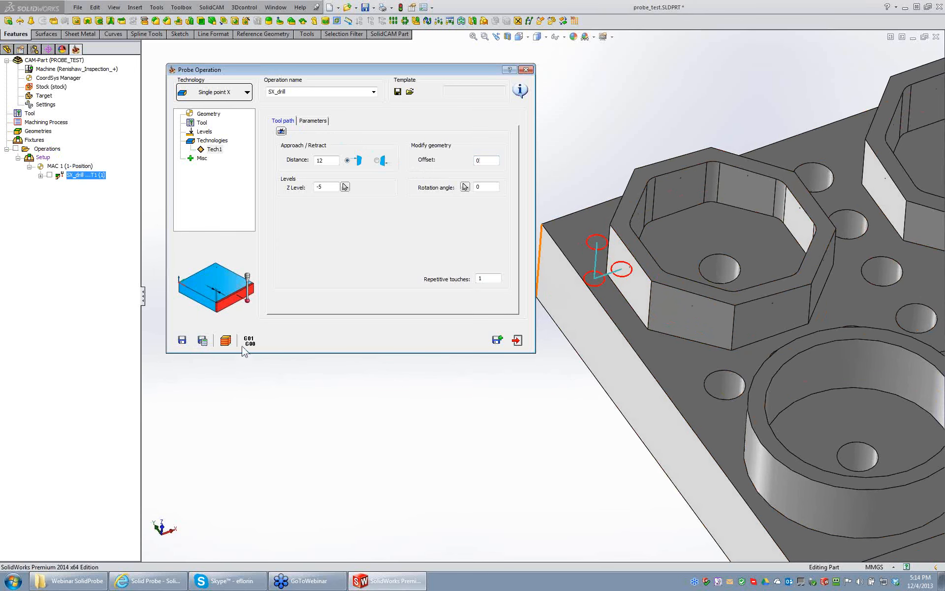
left_click(226, 342)
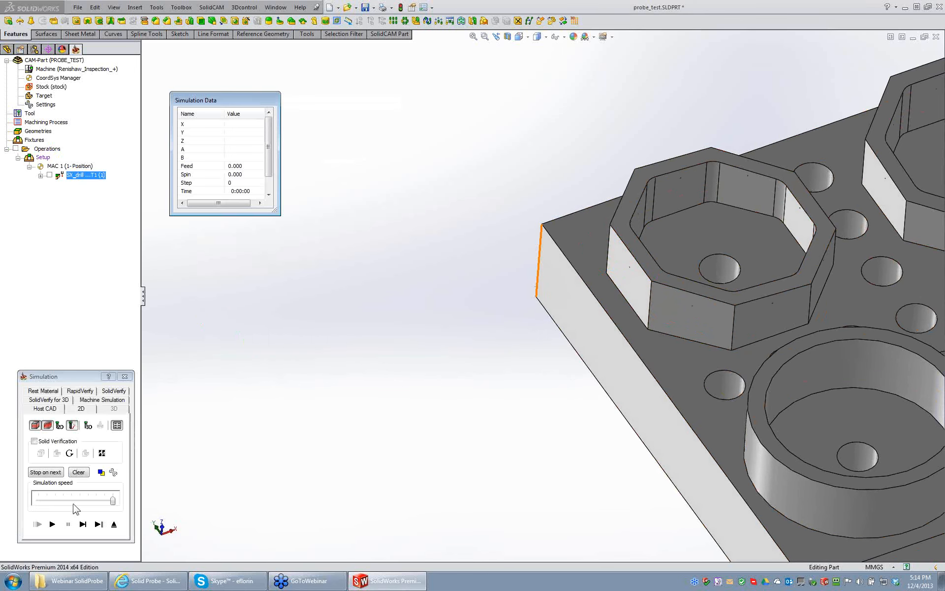
left_click(82, 525)
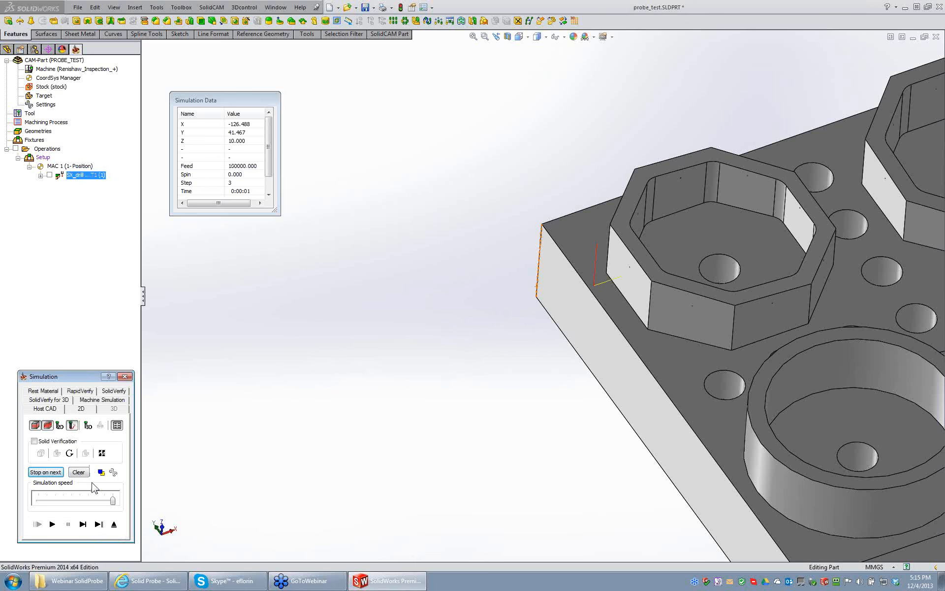
left_click(114, 525)
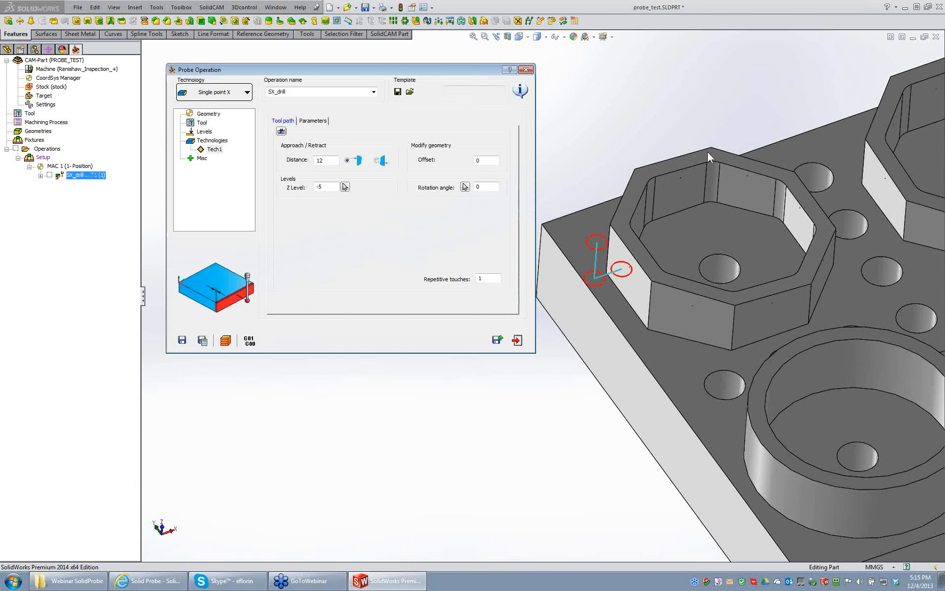
middle_click_drag(620, 139, 604, 138)
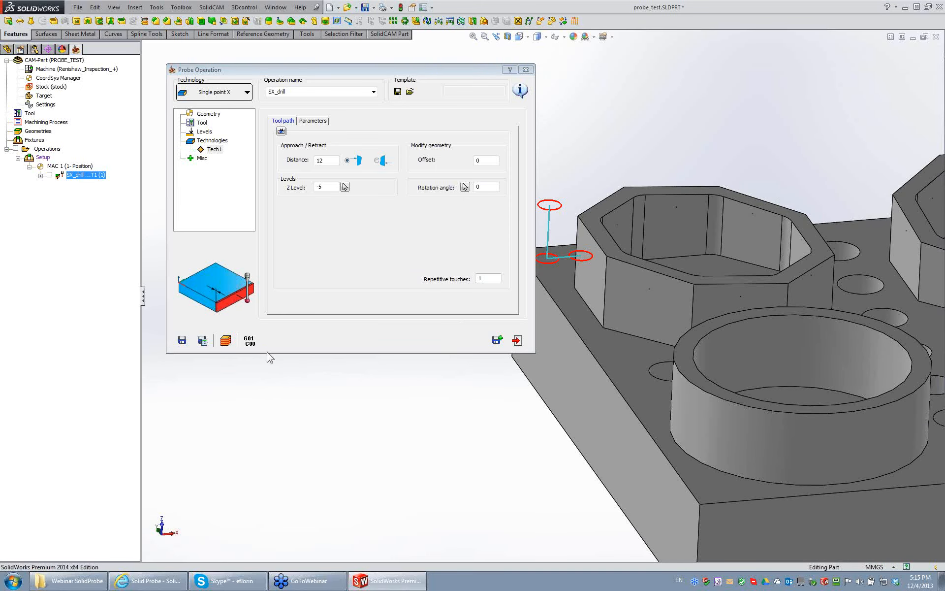
Save and copy the SX_drill operation, and define a new point geometry drill1 on the upper edge of the octagon's angled outer face.
left_click(497, 340)
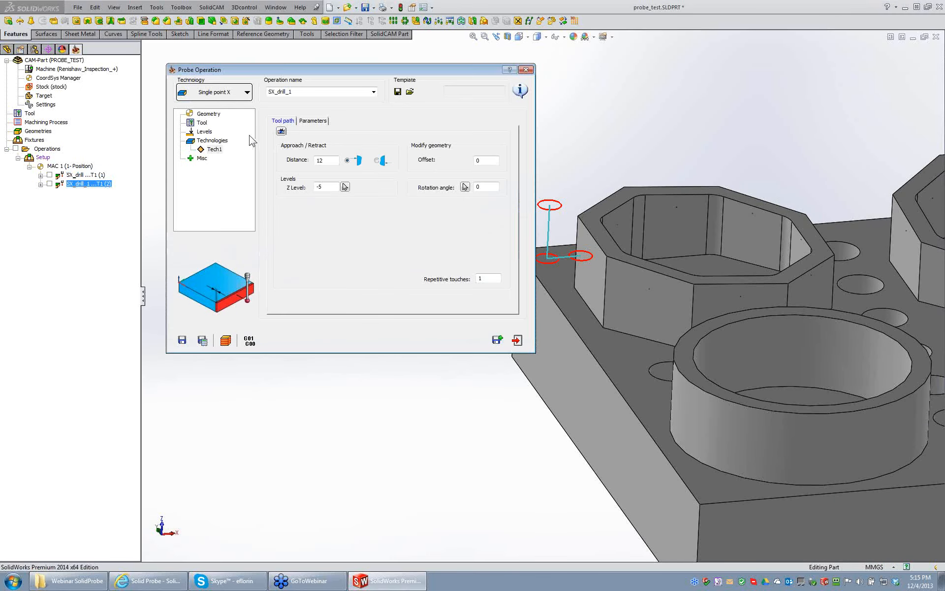
left_click(208, 113)
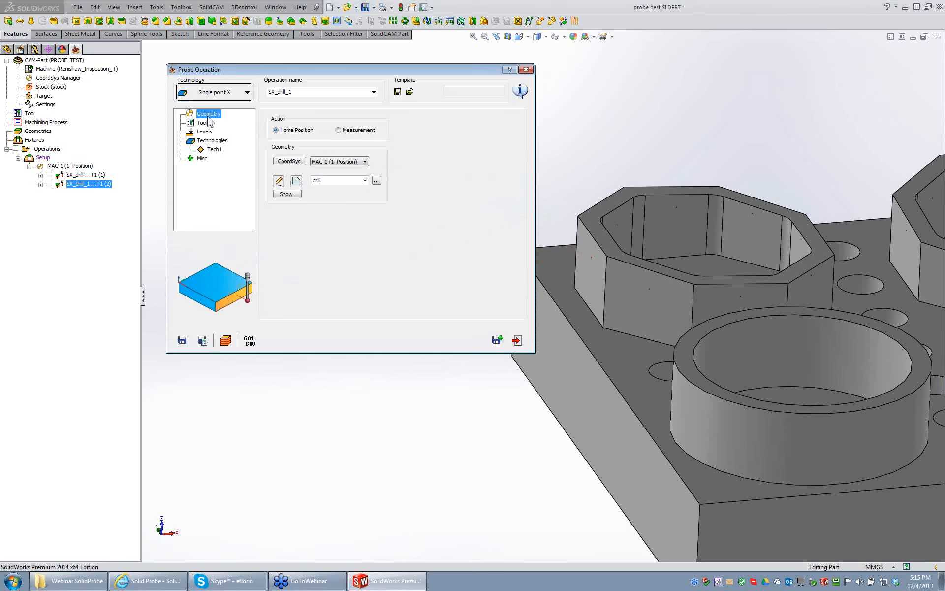
left_click(296, 182)
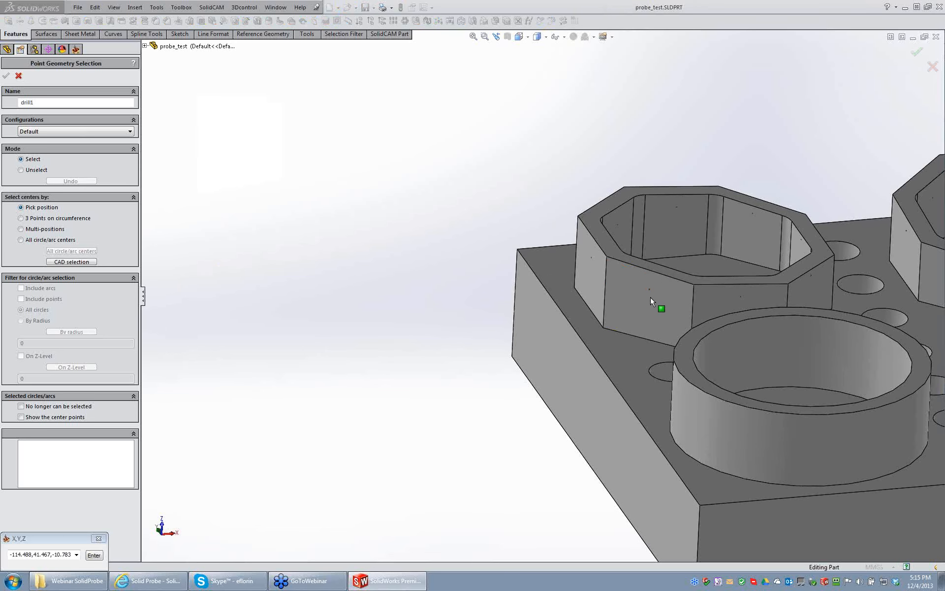
scroll(651, 297, "down", 4)
left_click(650, 286)
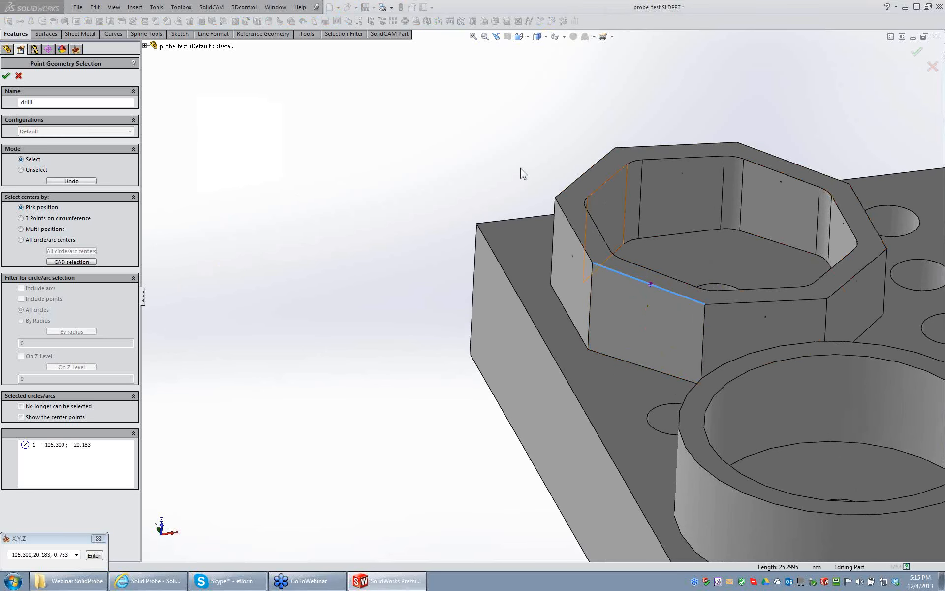
left_click(6, 76)
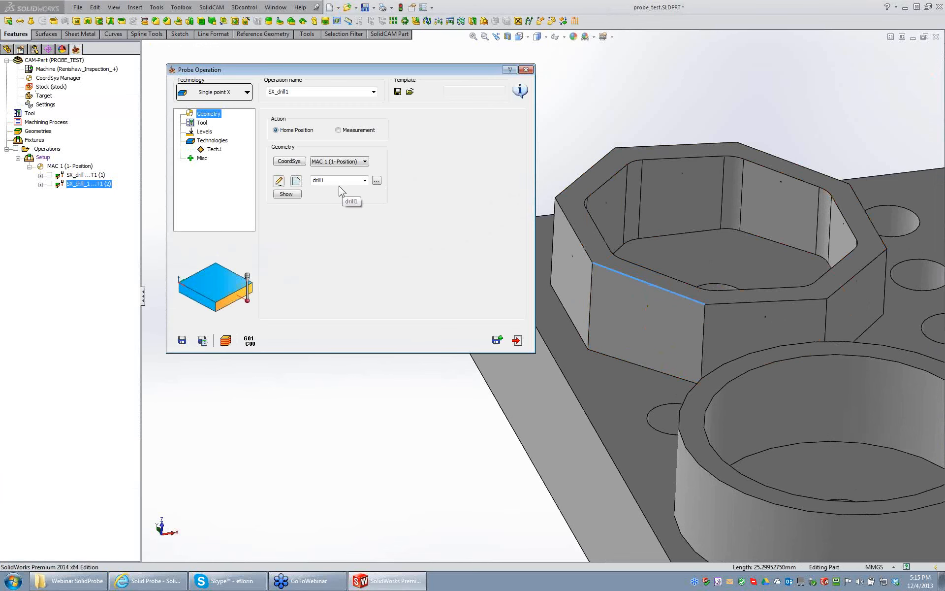
Preview the Tech1 probing path at the new point and examine its approach direction relative to the octagon's angled face.
left_click(215, 149)
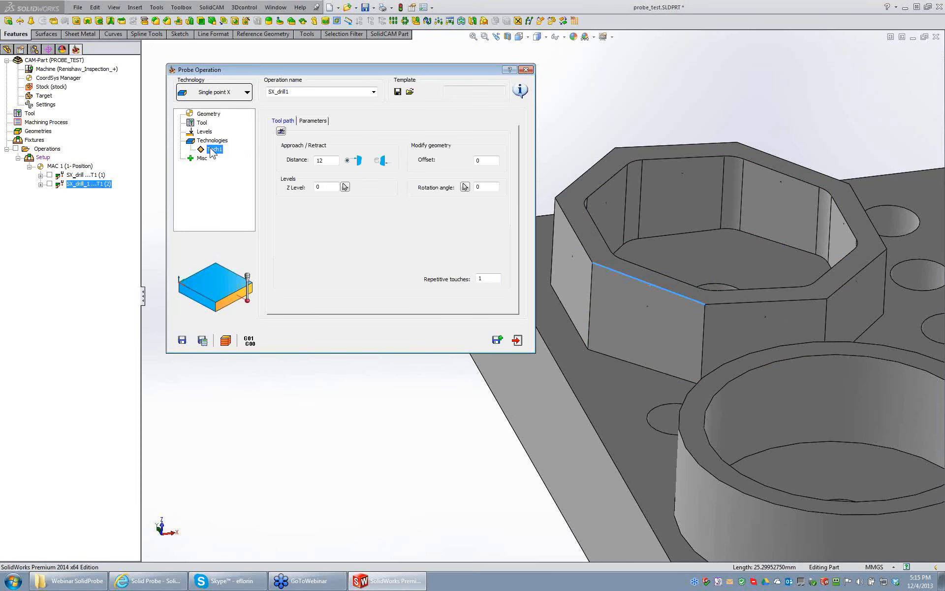
left_click(281, 131)
middle_click_drag(601, 121, 615, 367)
scroll(615, 368, "down", 3)
scroll(688, 329, "up", 2)
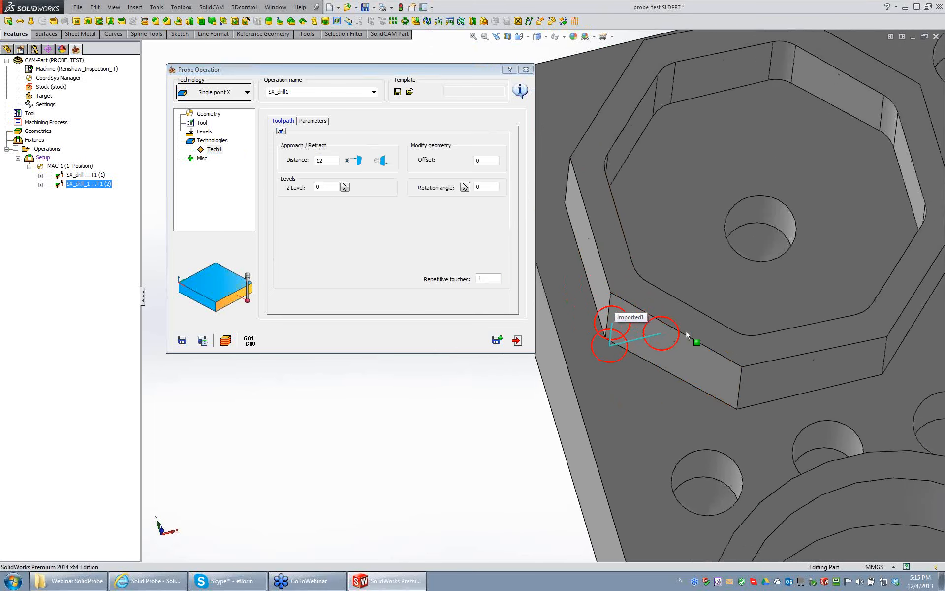
middle_click_drag(686, 330, 639, 270)
mouse_move(639, 271)
middle_mouse_down()
mouse_move(674, 287)
mouse_move(626, 274)
middle_mouse_up()
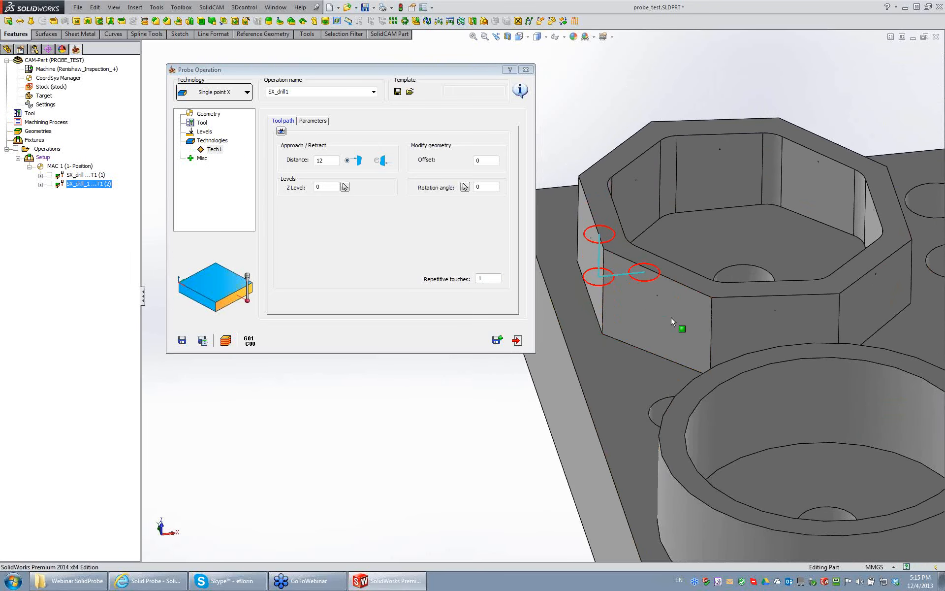
mouse_move(671, 318)
middle_mouse_down()
mouse_move(657, 329)
mouse_move(646, 300)
middle_mouse_up()
scroll(646, 300, "up", 2)
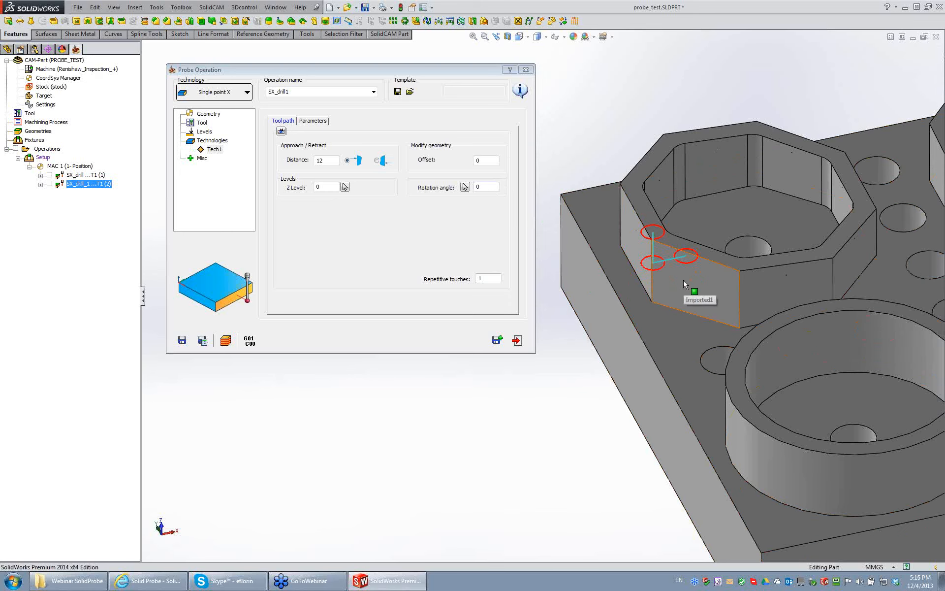
Try several rotation angles for Tech1, such as 15 and 41, to compare the resulting approach directions.
left_click(485, 188)
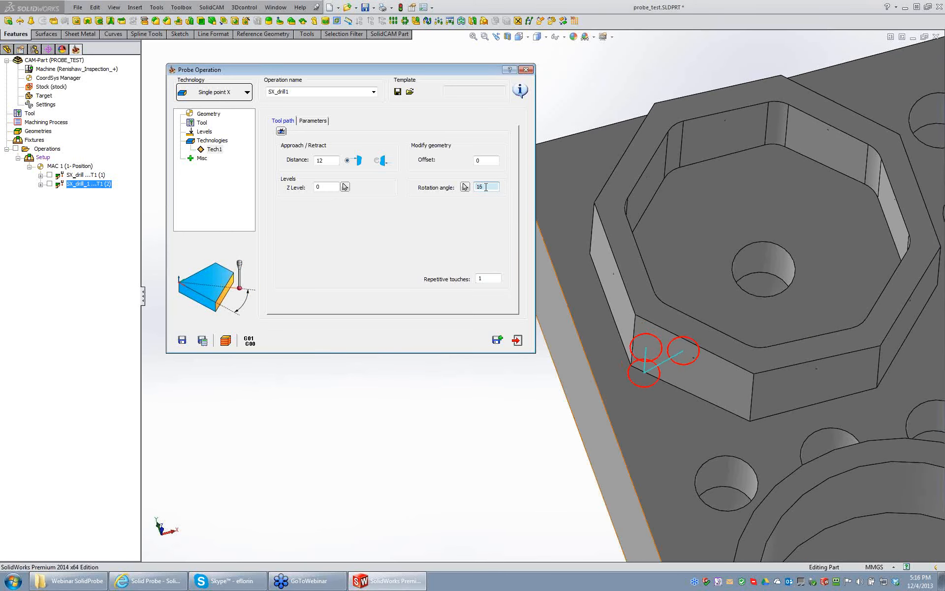
scroll(486, 188, "up", 9)
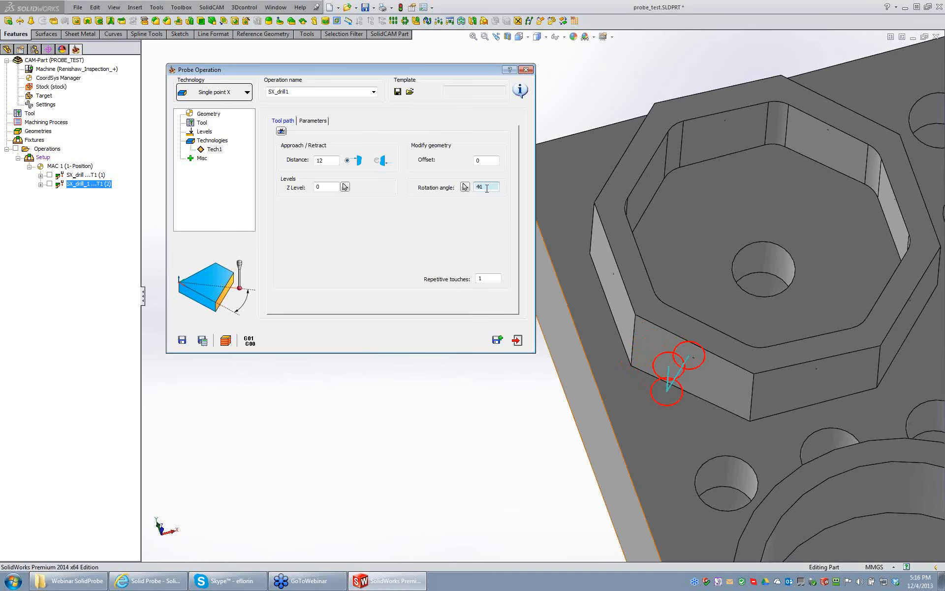
scroll(487, 189, "down", 5)
scroll(487, 189, "down", 20)
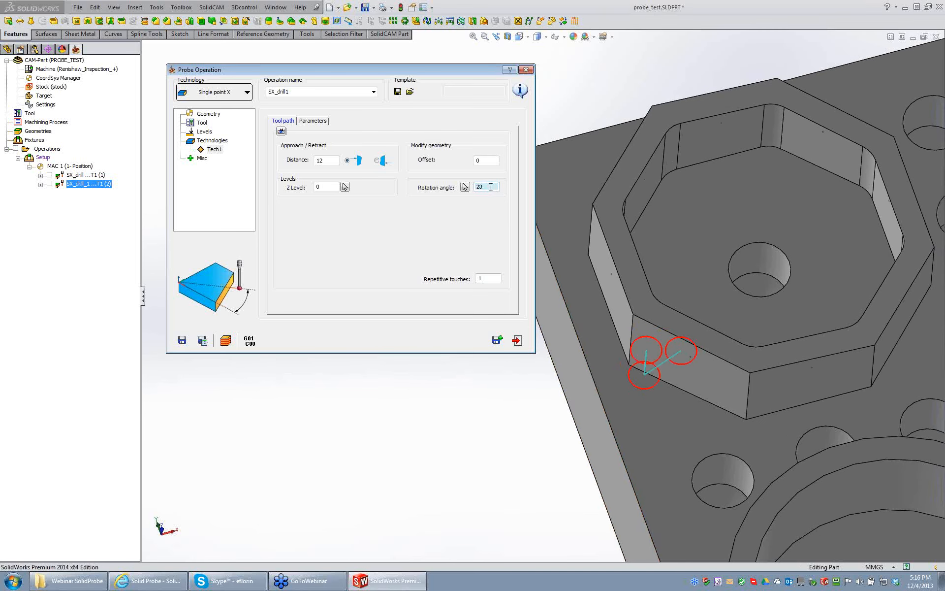
Set the Tech1 rotation angle to 45 by taking the direction from the octagon's angled outer face.
left_click(462, 187)
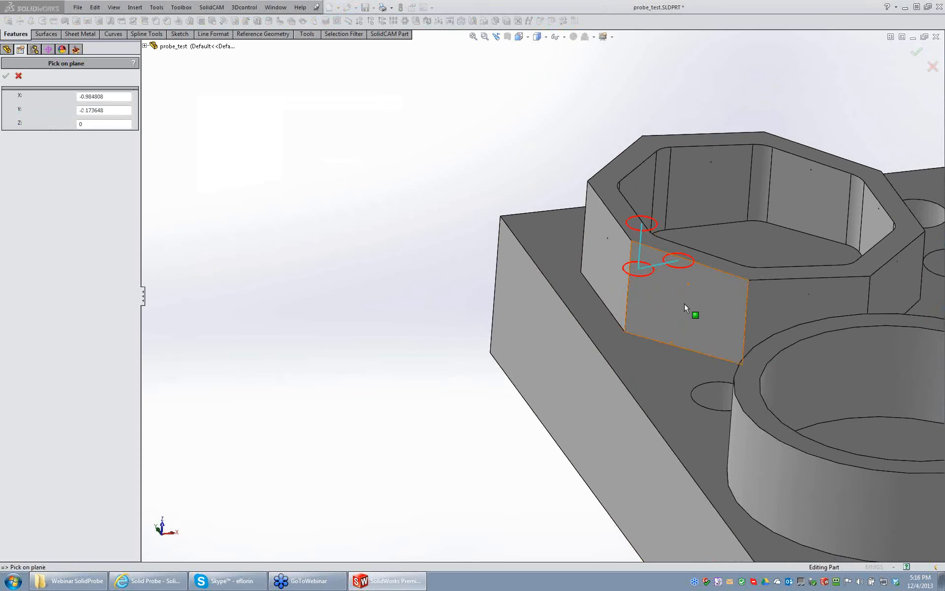
left_click(685, 303)
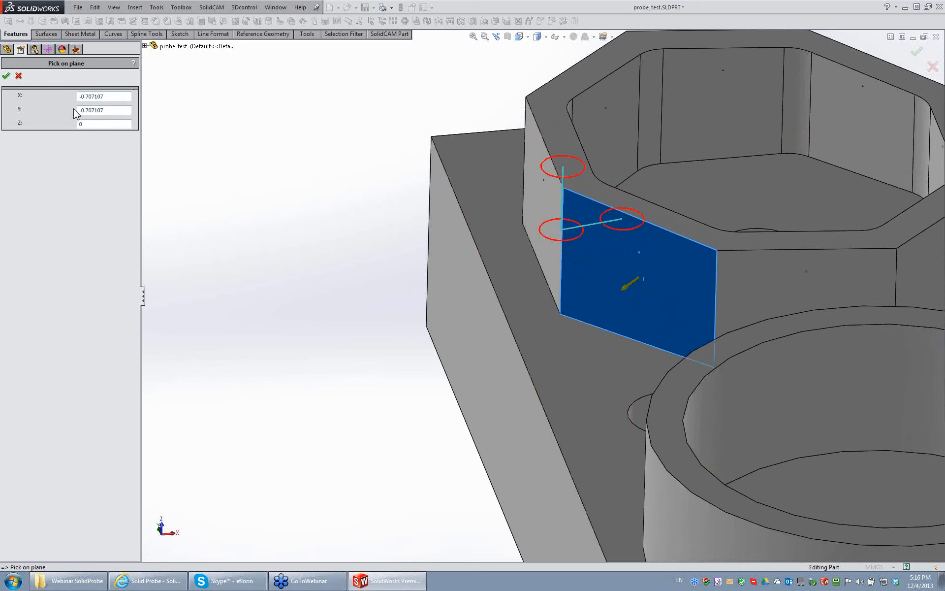
left_click(7, 77)
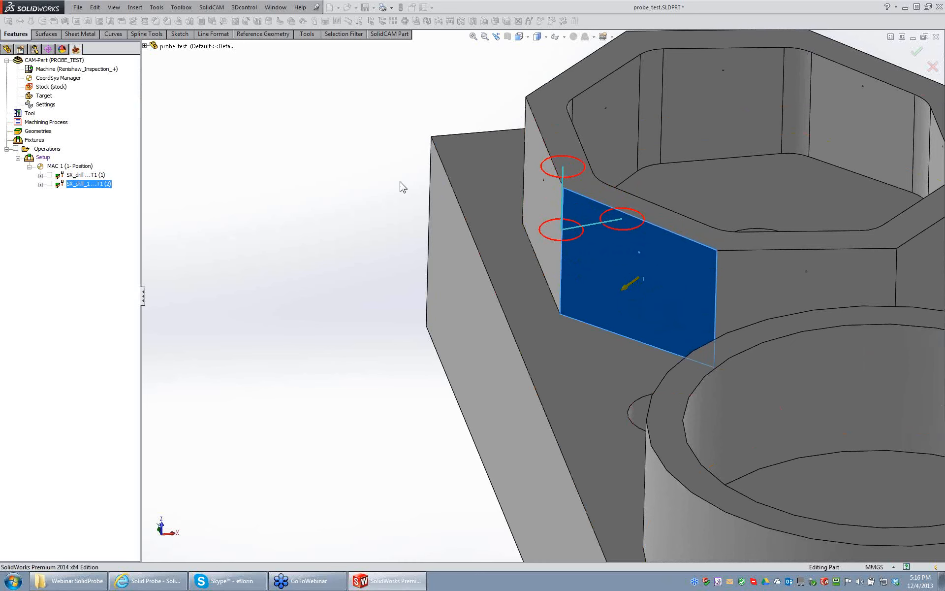
double_click(491, 186)
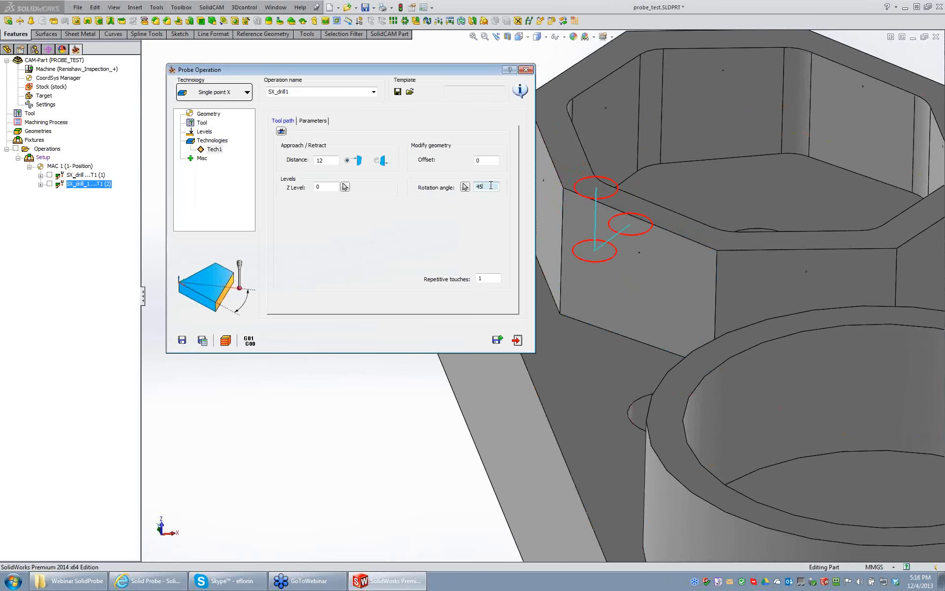
Set the Z level of Tech1 to -4, and save and calculate the SX_drill1 operation.
double_click(327, 186)
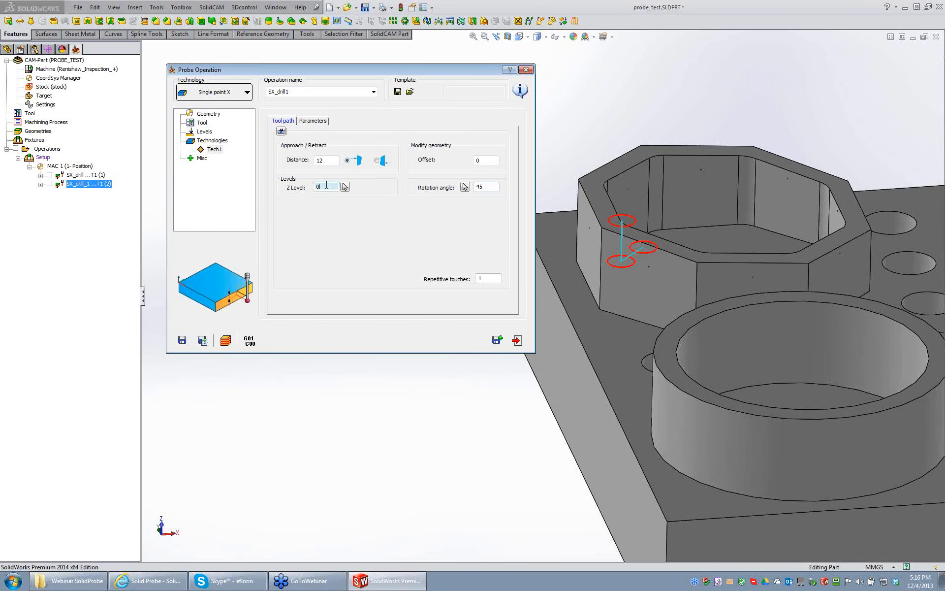
scroll(327, 185, "down", 3)
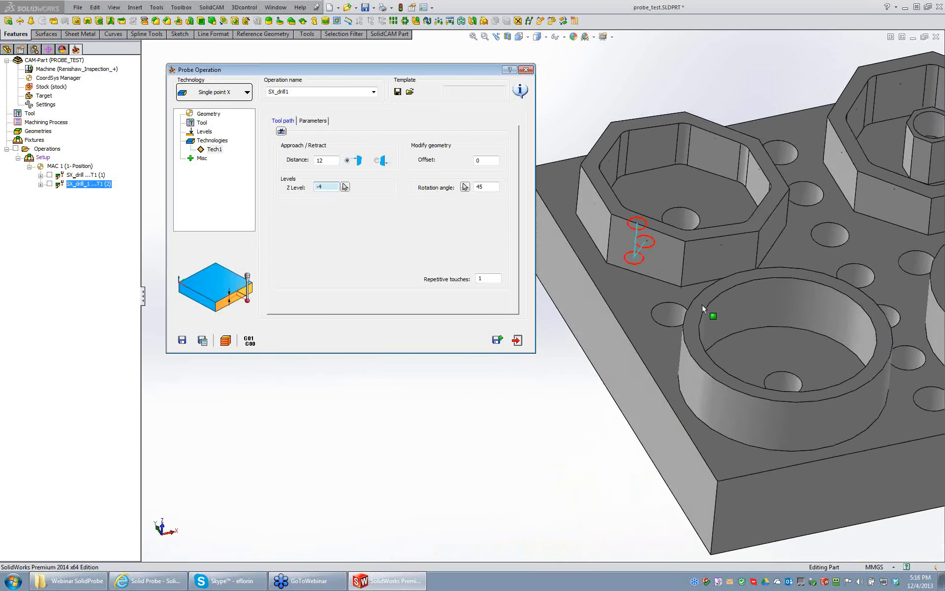
left_click(202, 343)
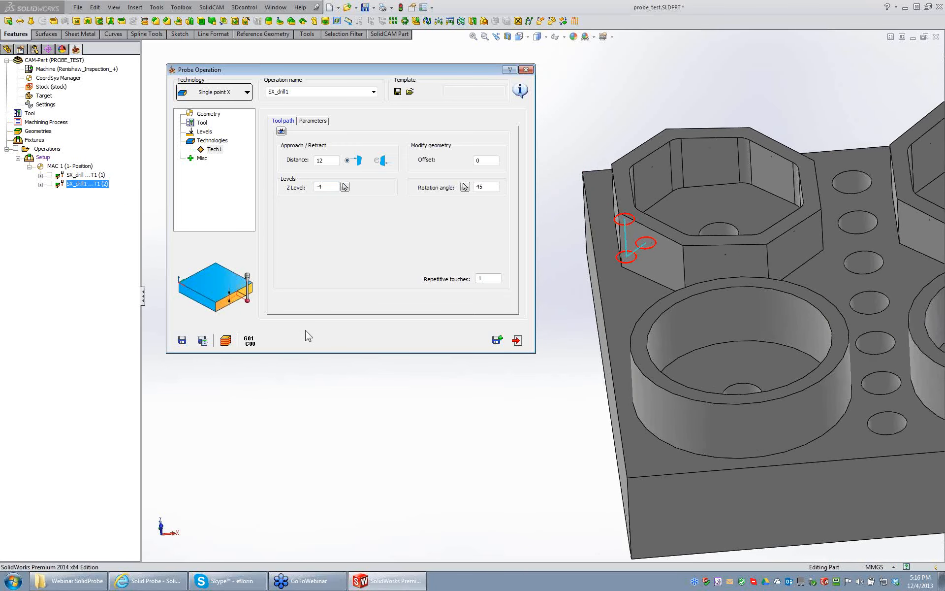
Generate the G-code of SX_drill1 and examine the P9810 positioning moves, including the X, Y and Z values and feed.
left_click(250, 341)
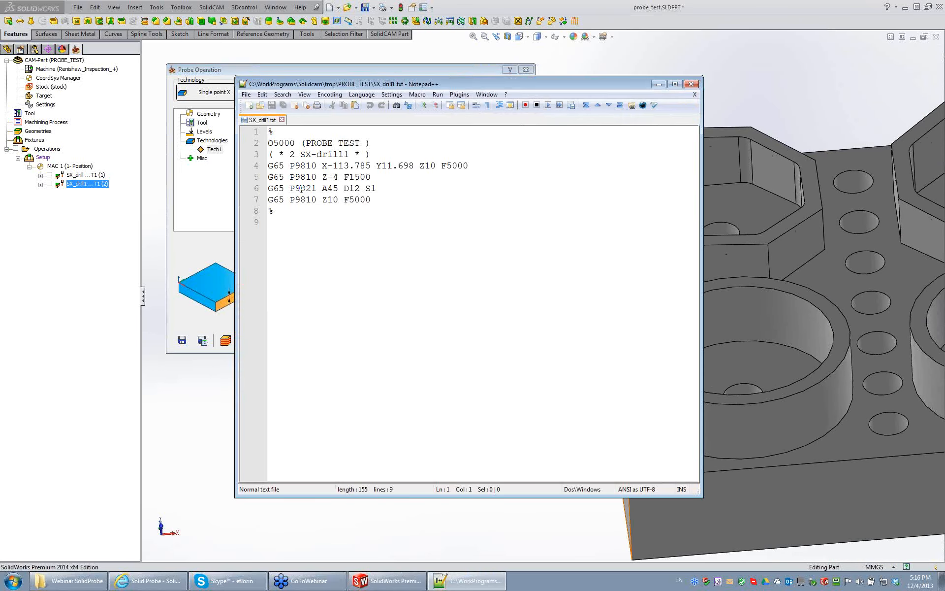
left_click_drag(300, 188, 312, 189)
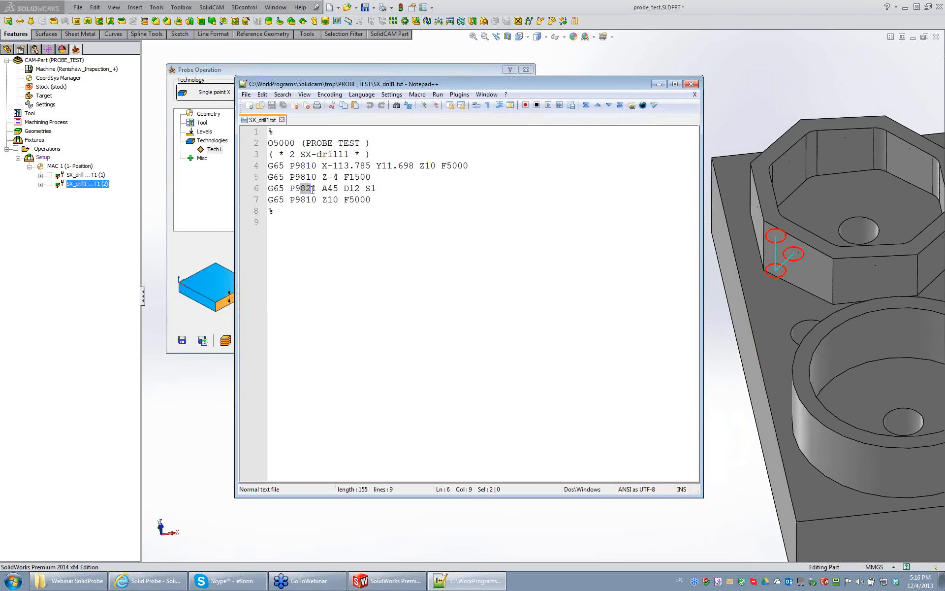
left_click(315, 189)
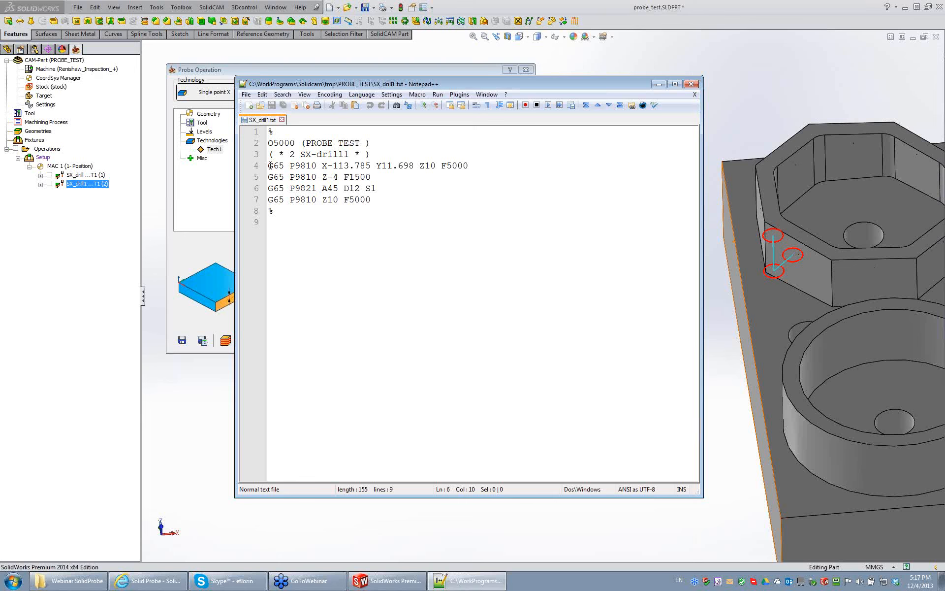
left_click_drag(271, 166, 320, 169)
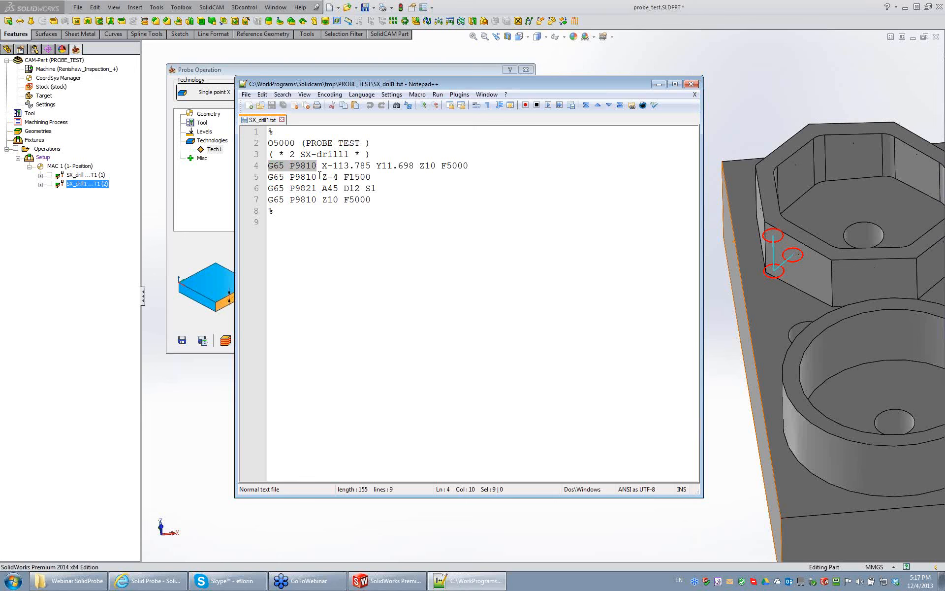
left_click_drag(322, 165, 437, 167)
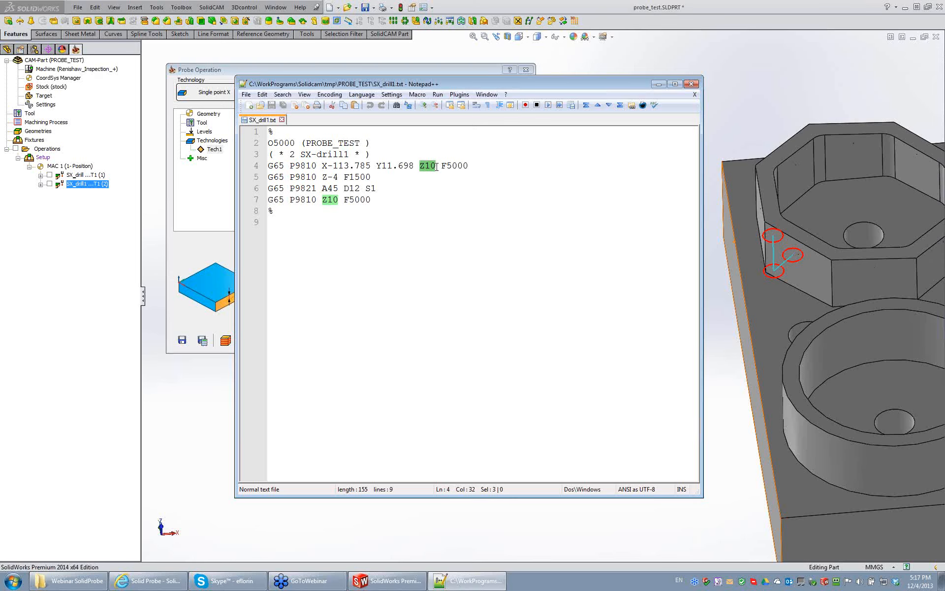
left_click_drag(290, 177, 317, 176)
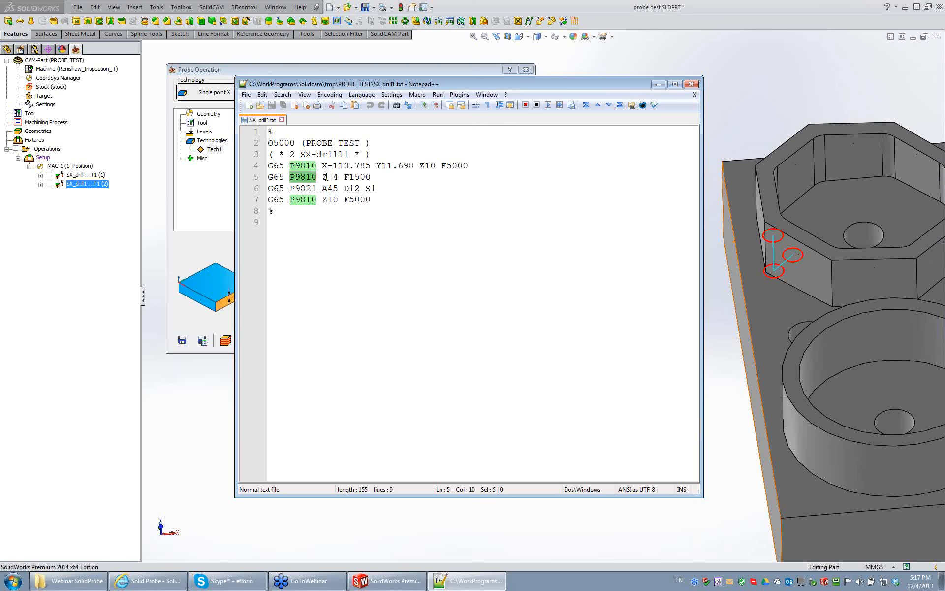
left_click_drag(324, 177, 340, 177)
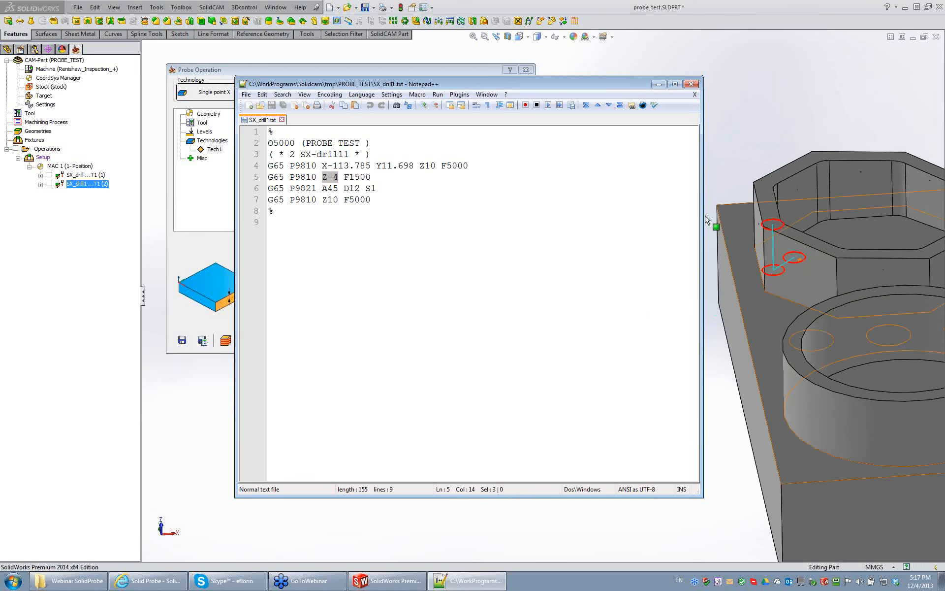
left_click(361, 178)
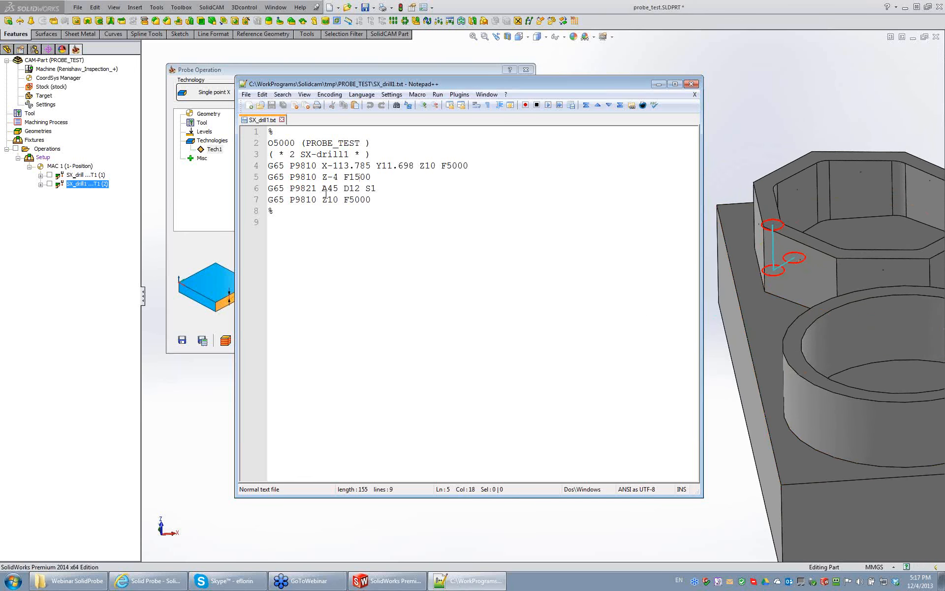
Examine the P9821 probing cycle and the final retract line, and close the G-code file and the operation.
left_click_drag(290, 189, 361, 189)
left_click(379, 188)
left_click_drag(367, 190, 378, 188)
left_click_drag(284, 204, 338, 202)
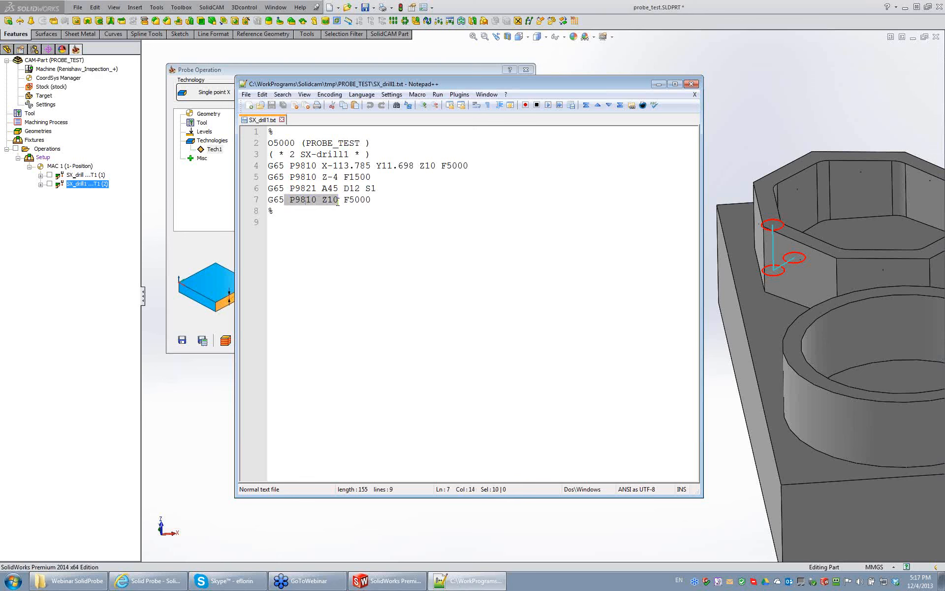
left_click(311, 200)
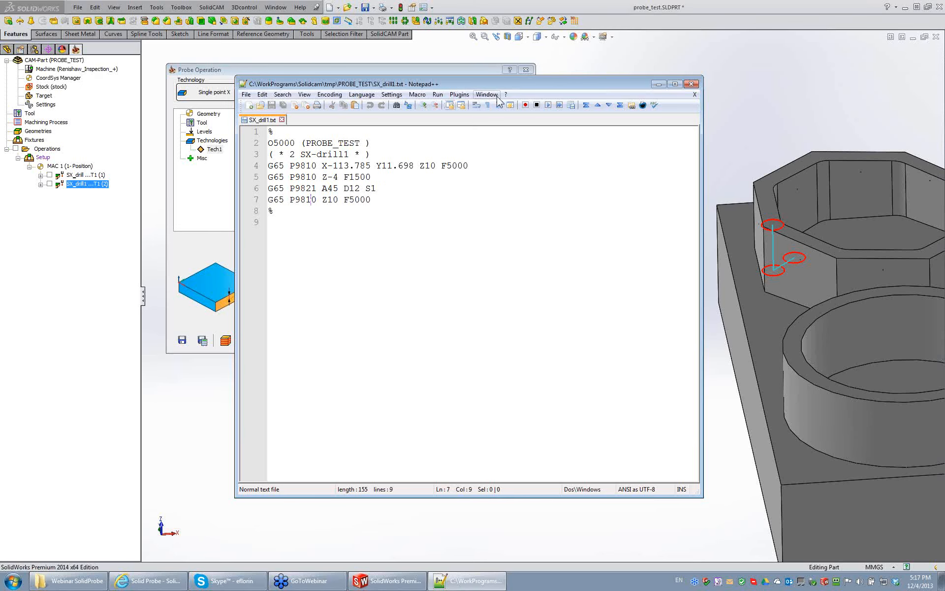
left_click(282, 119)
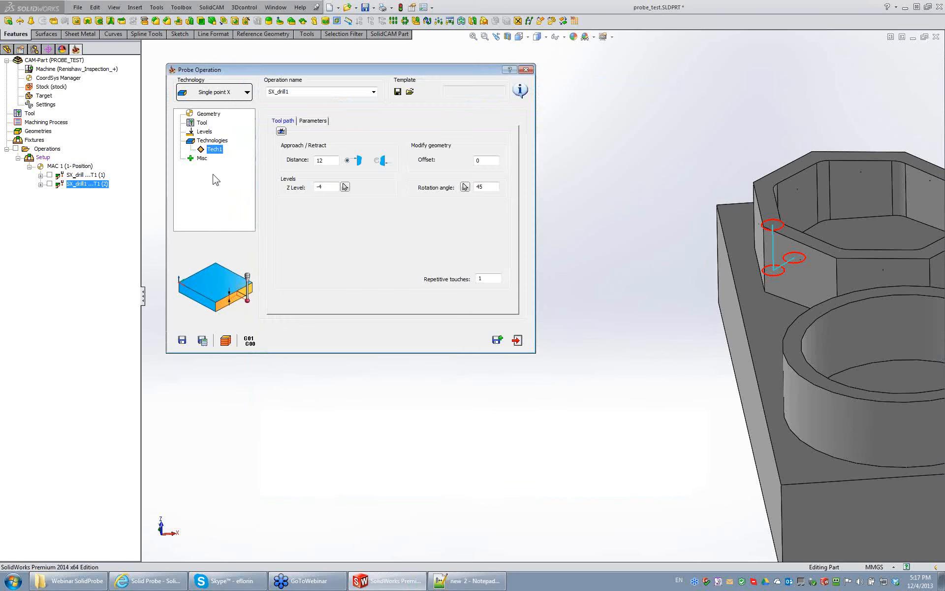
left_click(511, 340)
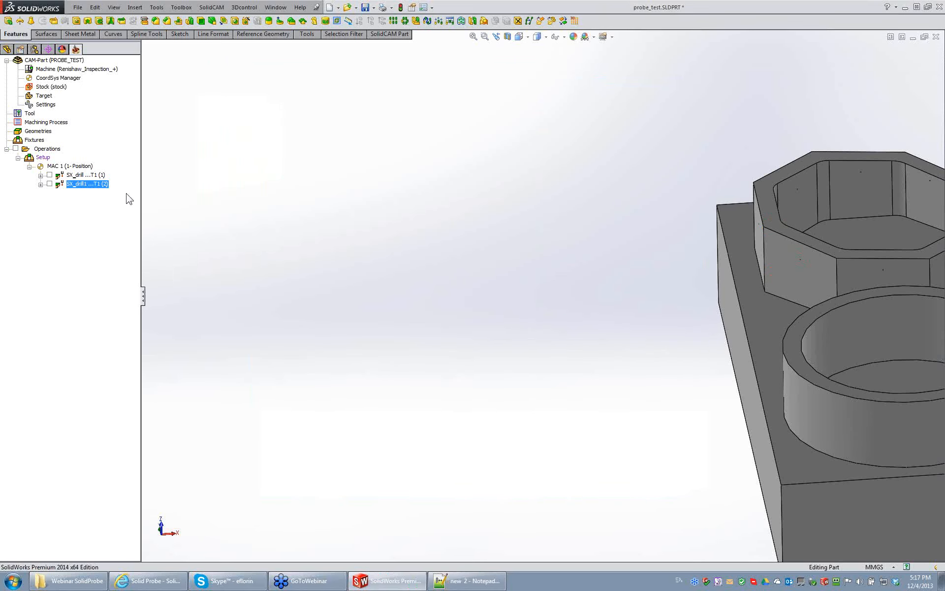
Generate the G-code of the SX_drill operation and examine its P9810 positioning moves.
double_click(96, 175)
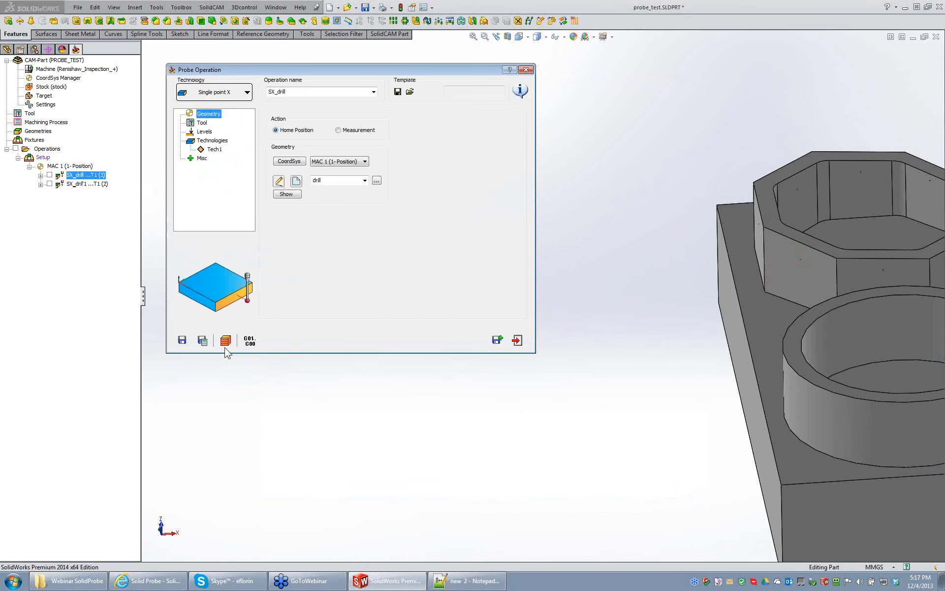
left_click(249, 340)
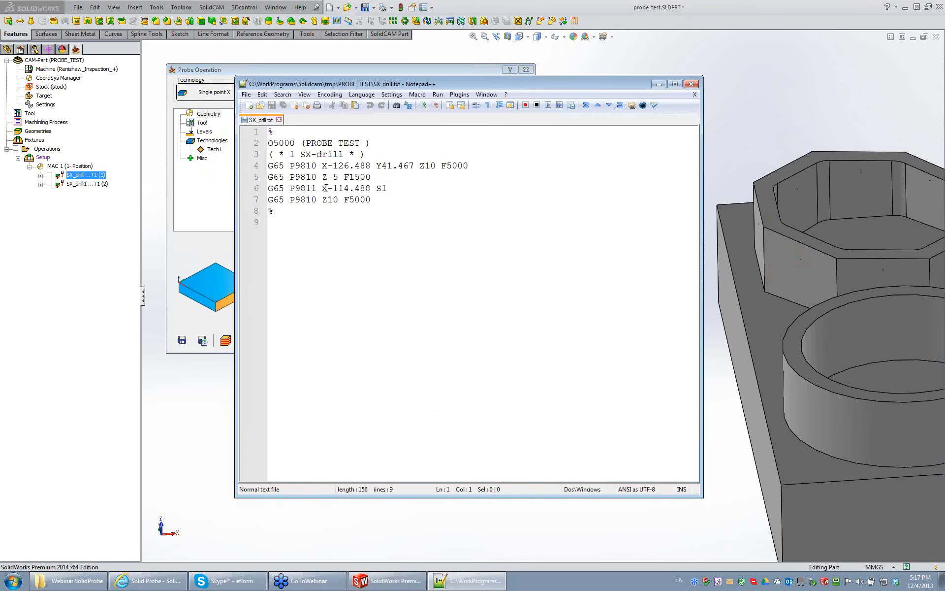
key("shift+Right")
double_click(300, 165)
left_click_drag(300, 166, 342, 179)
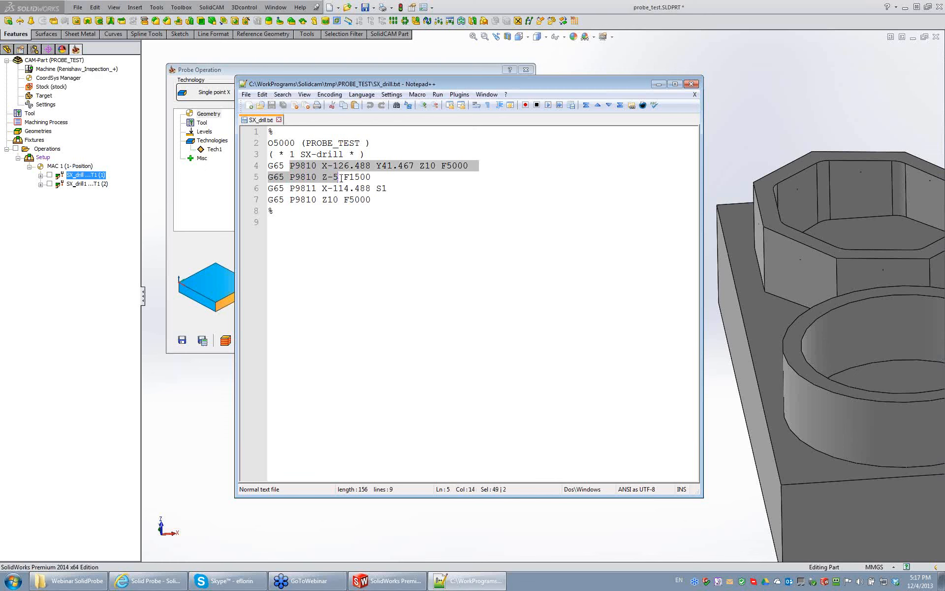
left_click(317, 200)
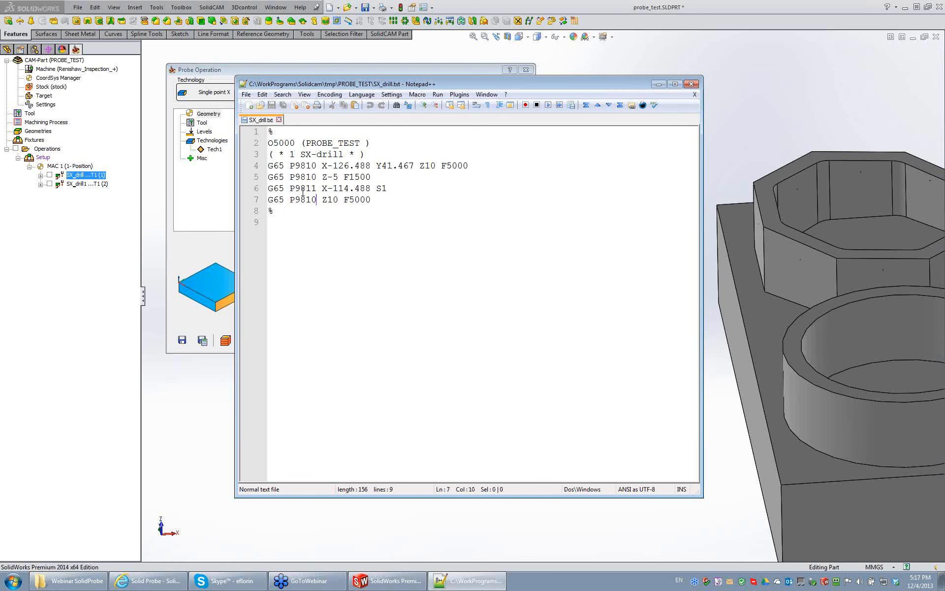
Examine the P9811 probing line against the octagon's straight face and the final retract, and close the G-code file and the operation.
left_click_drag(293, 189, 370, 188)
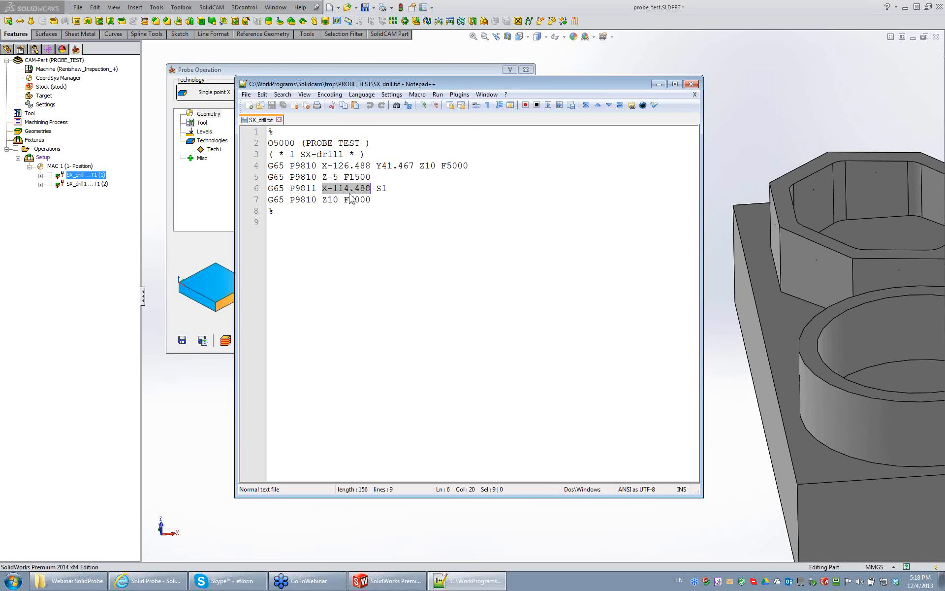
left_click(784, 249)
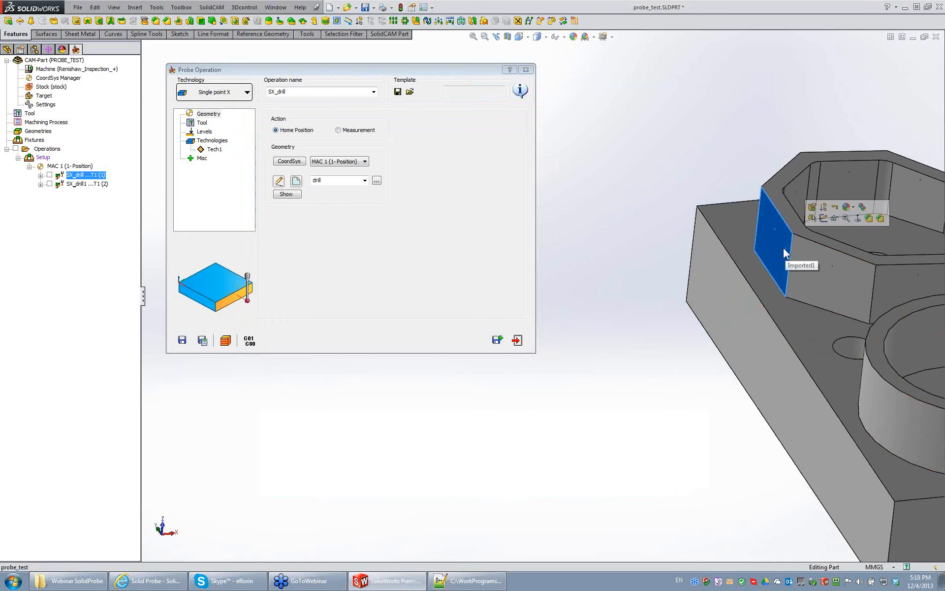
left_click(466, 581)
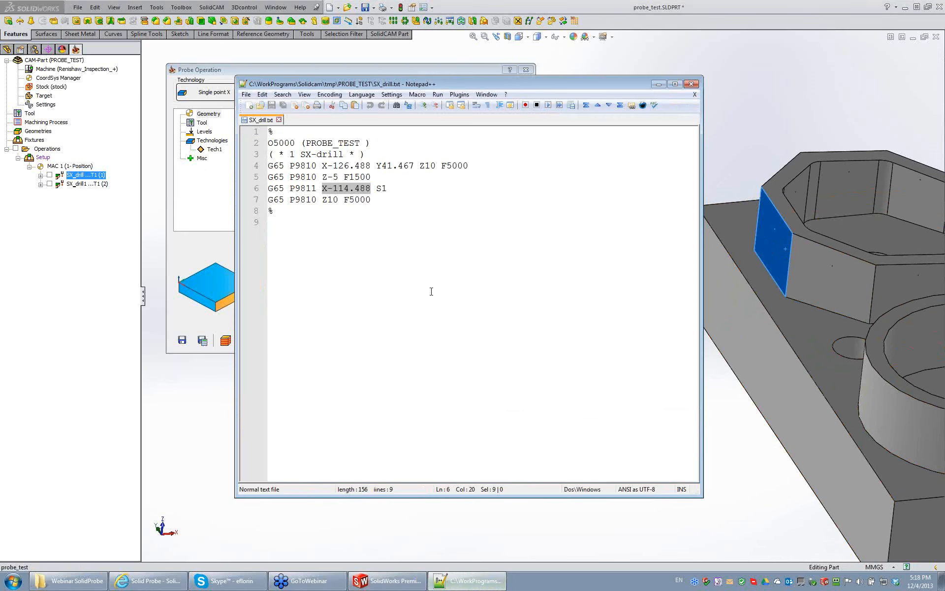
left_click_drag(394, 190, 378, 189)
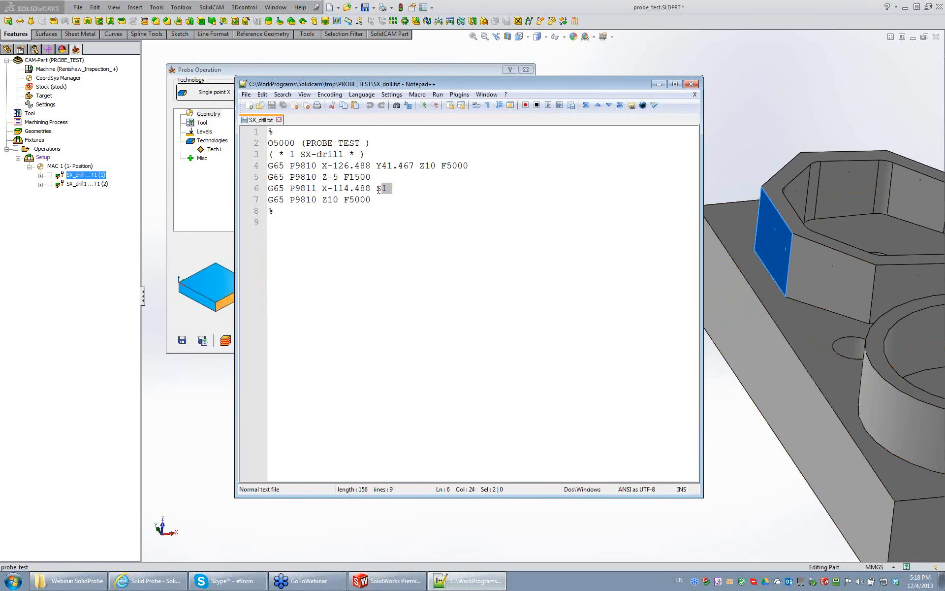
left_click_drag(308, 202, 350, 202)
left_click(390, 203)
left_click(691, 84)
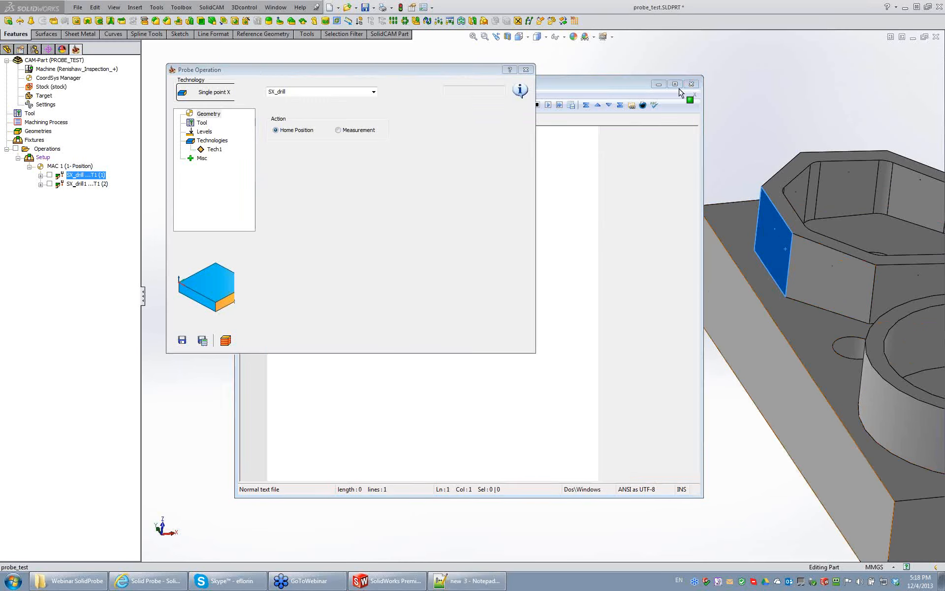
middle_click_drag(745, 272, 645, 251)
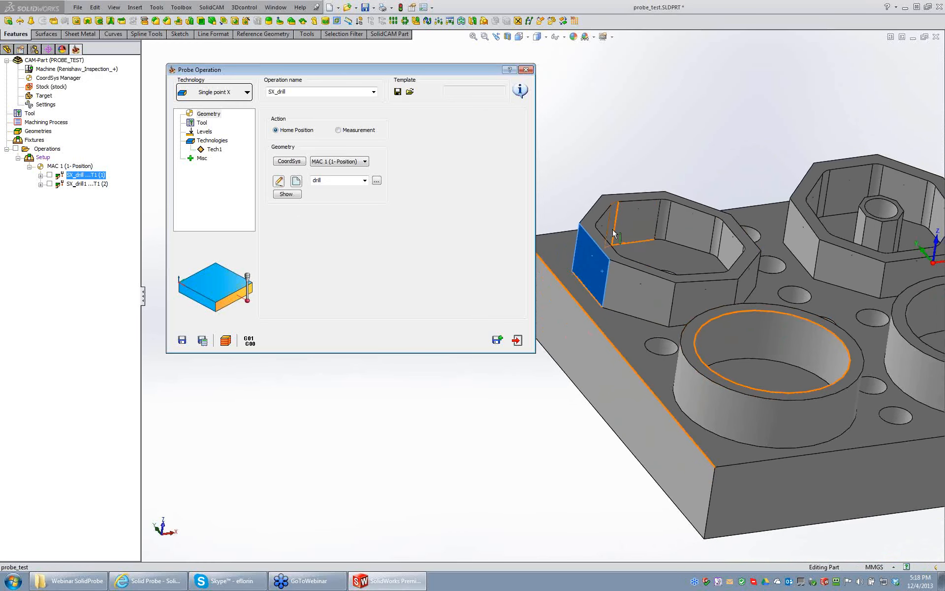
left_click(215, 176)
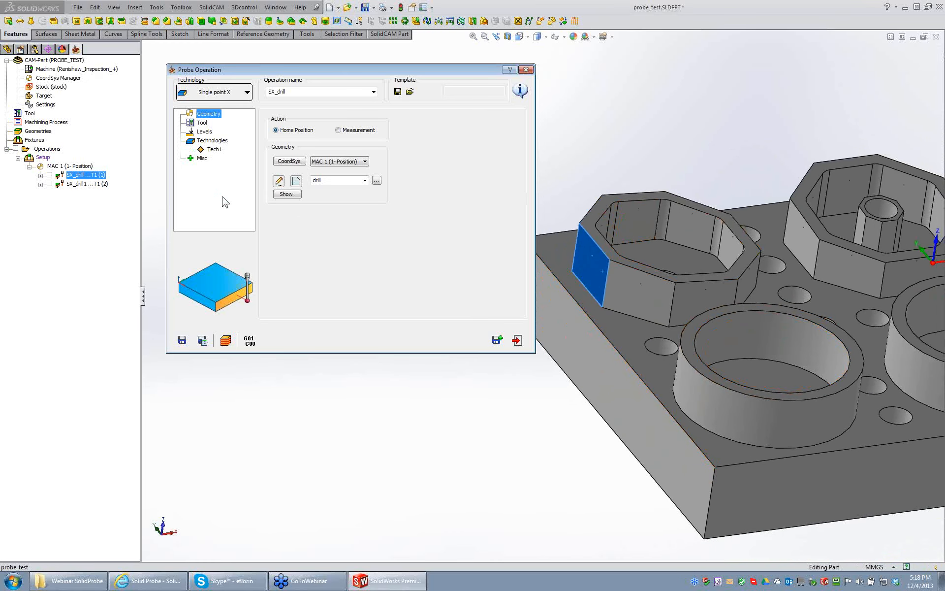
left_click(517, 341)
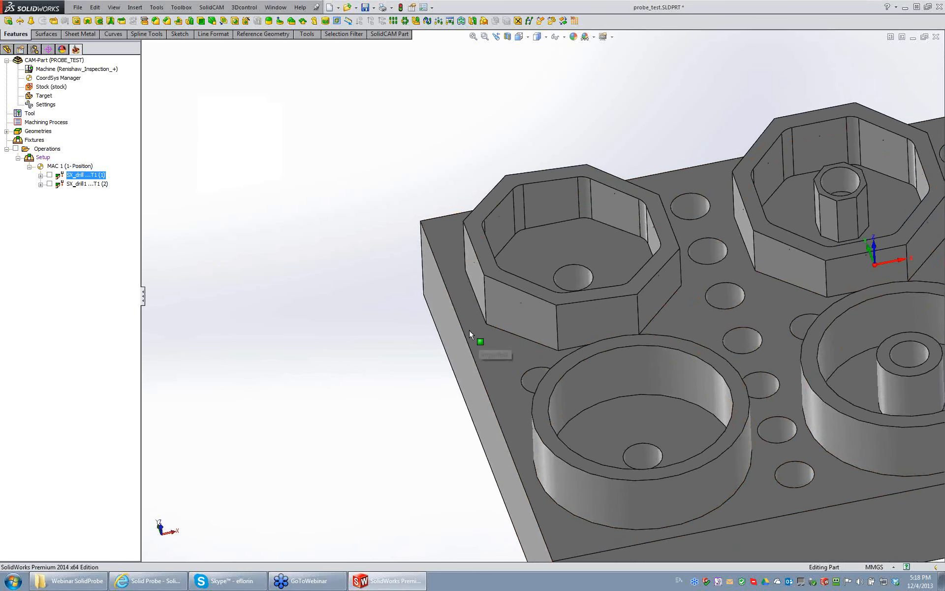
Add a new probe operation using the Single point Y technology.
right_click(47, 149)
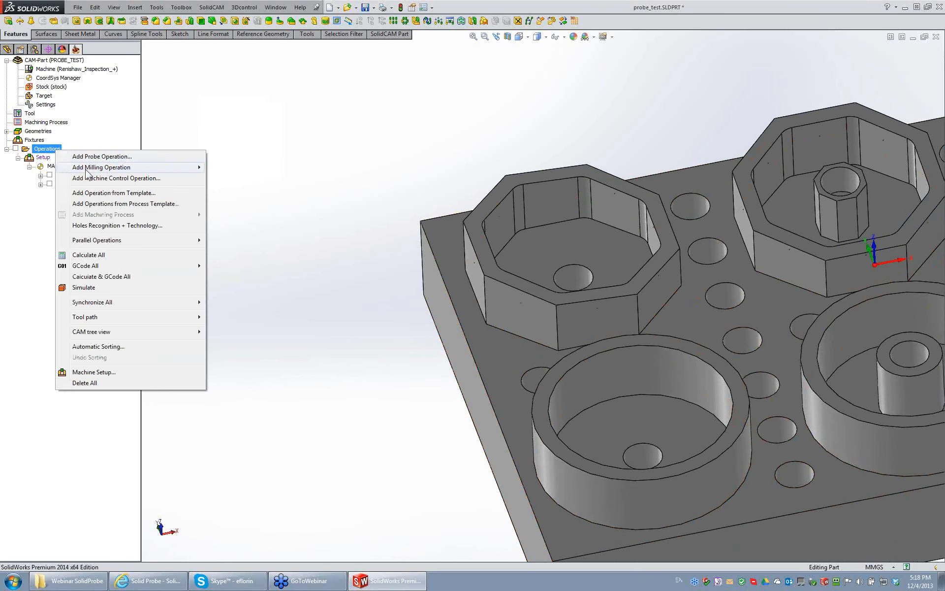
left_click(101, 156)
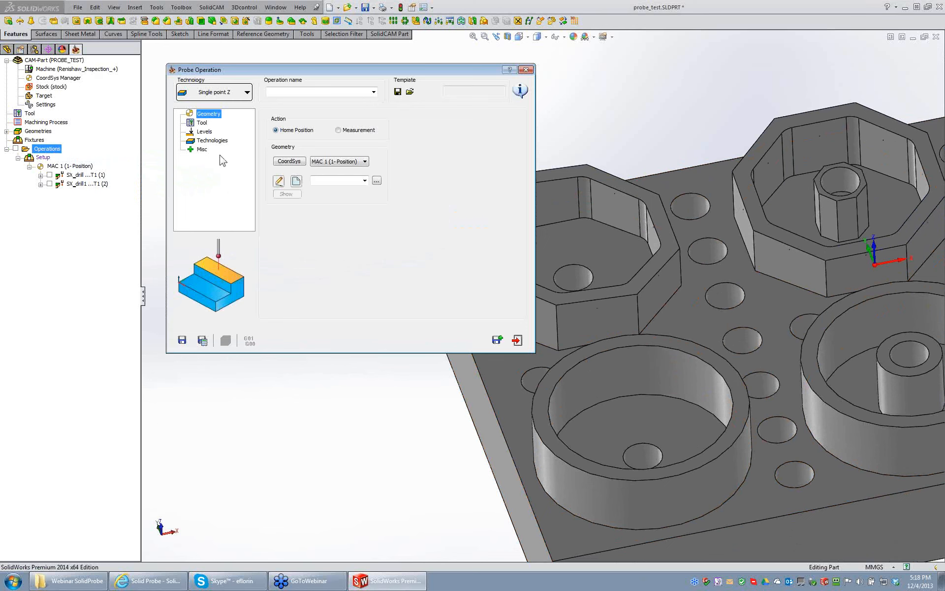
left_click(220, 95)
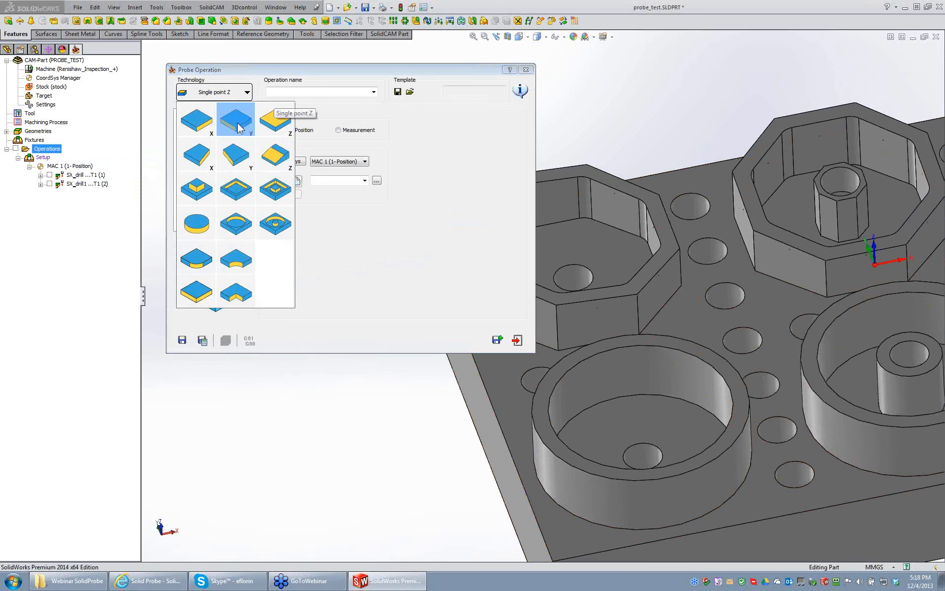
left_click(238, 127)
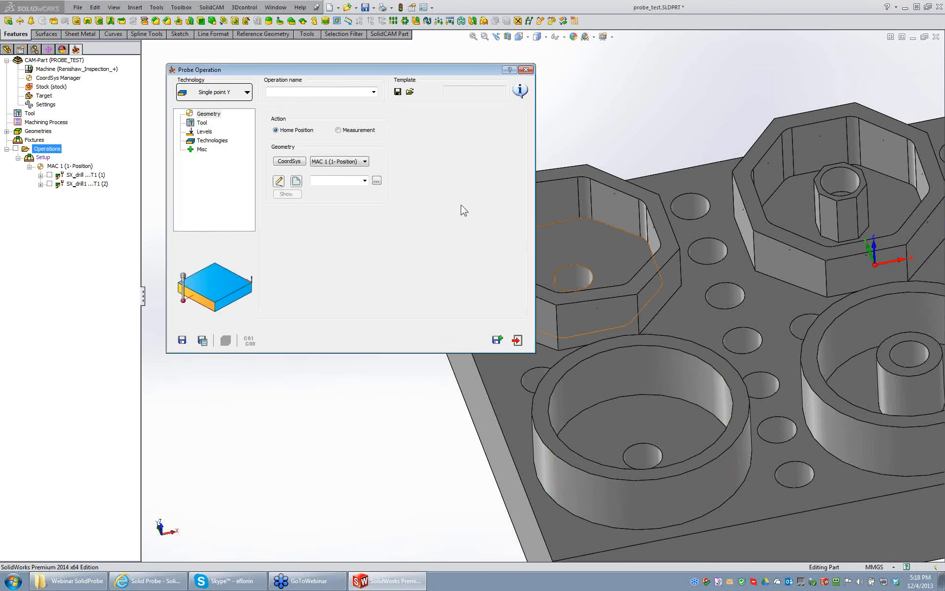
Define the point geometry on the octagon's straight outer face nearest the ring, at about X -83.2, Y 11.5, and assign the probe tool.
left_click(296, 181)
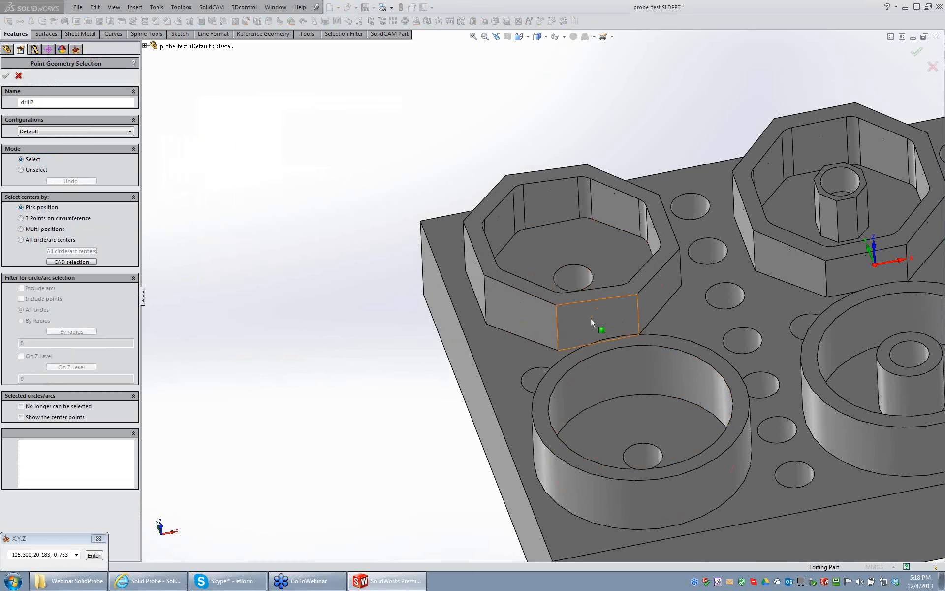
left_click(600, 316)
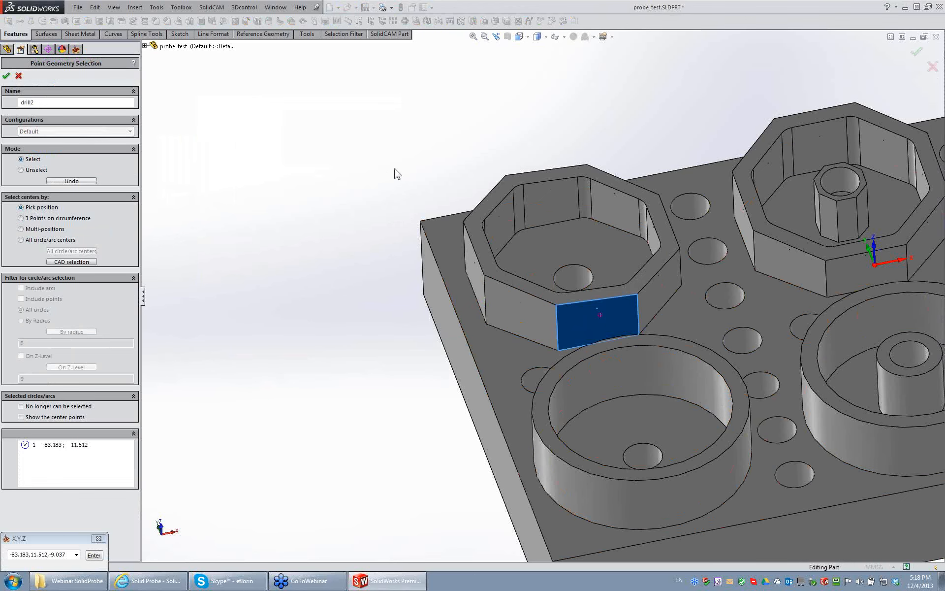
left_click(395, 169)
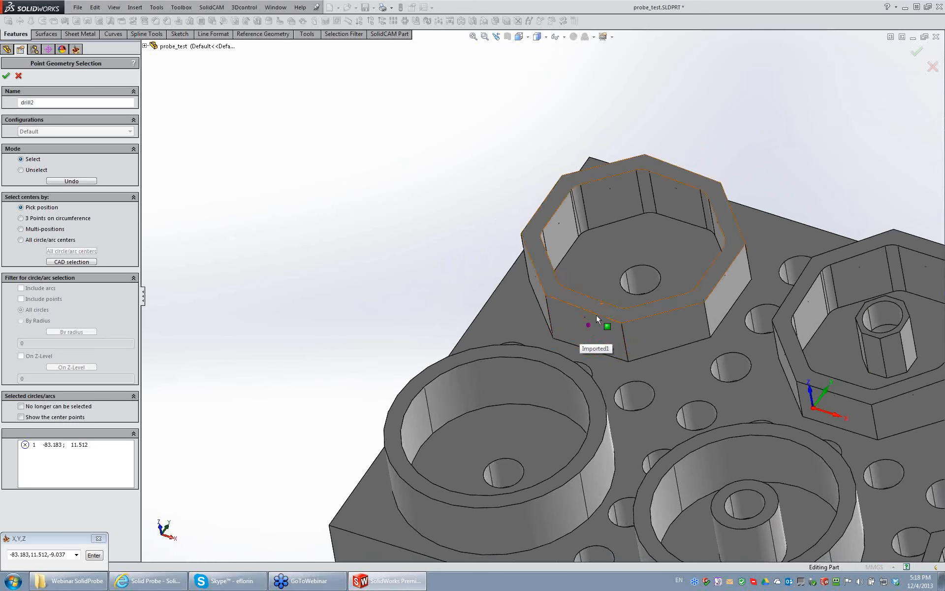
left_click(6, 75)
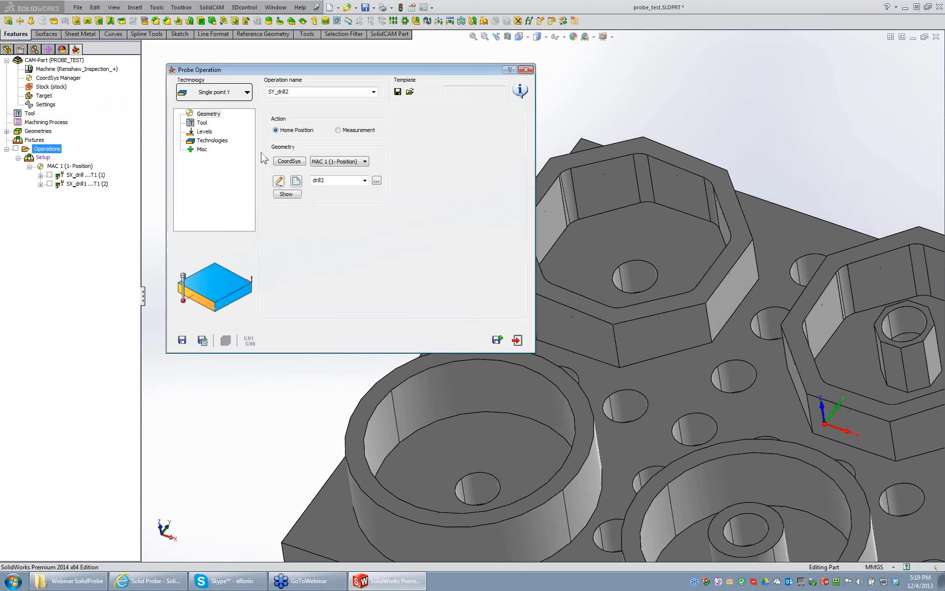
key("Down")
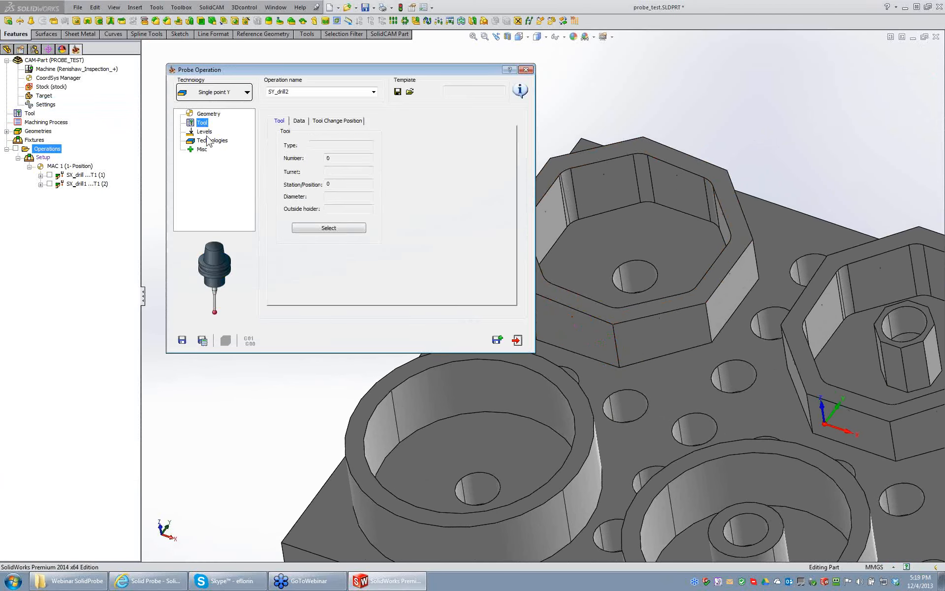
left_click(340, 229)
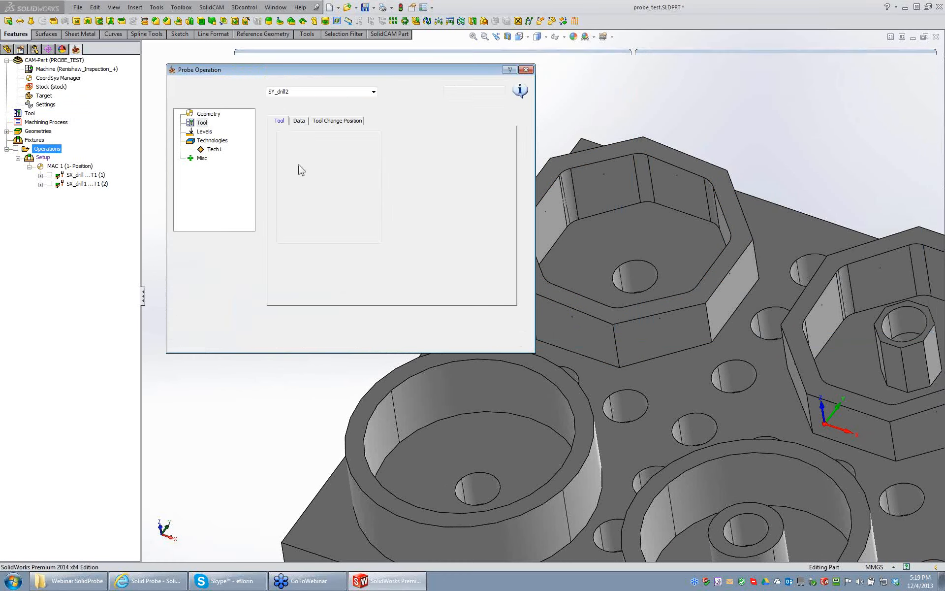
Preview the Tech1 tool path on the model and set its Z level to -6.
left_click(213, 149)
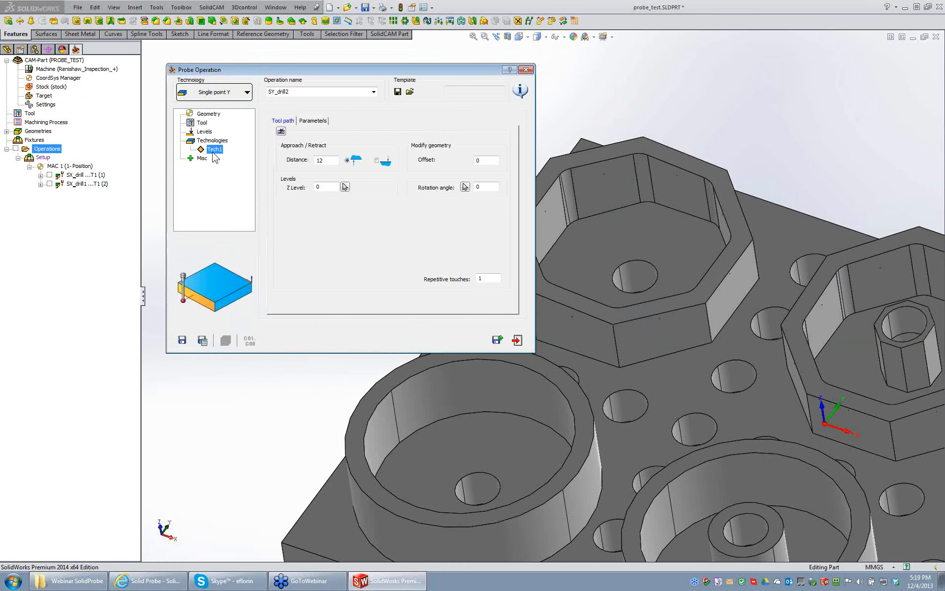
left_click(280, 131)
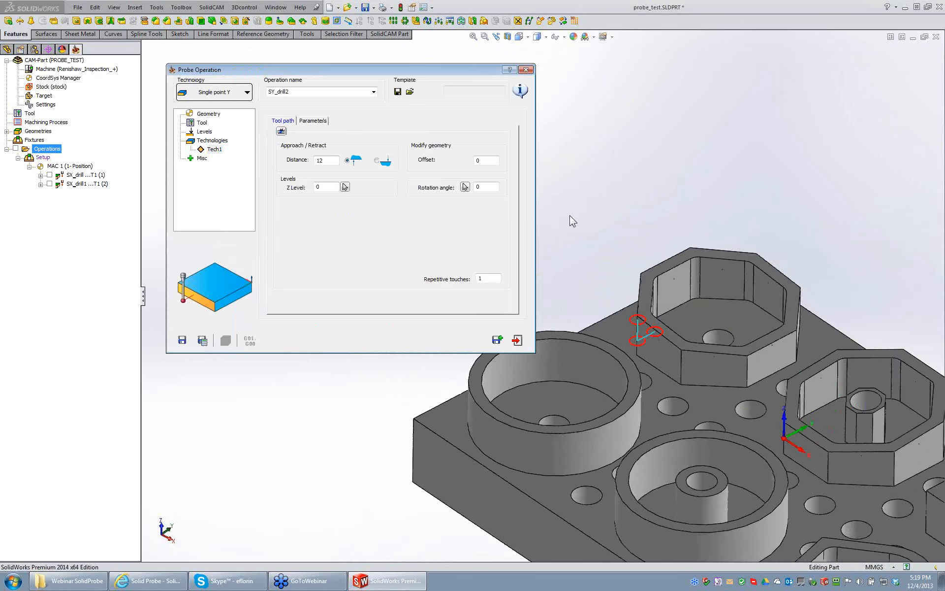
left_click(328, 185)
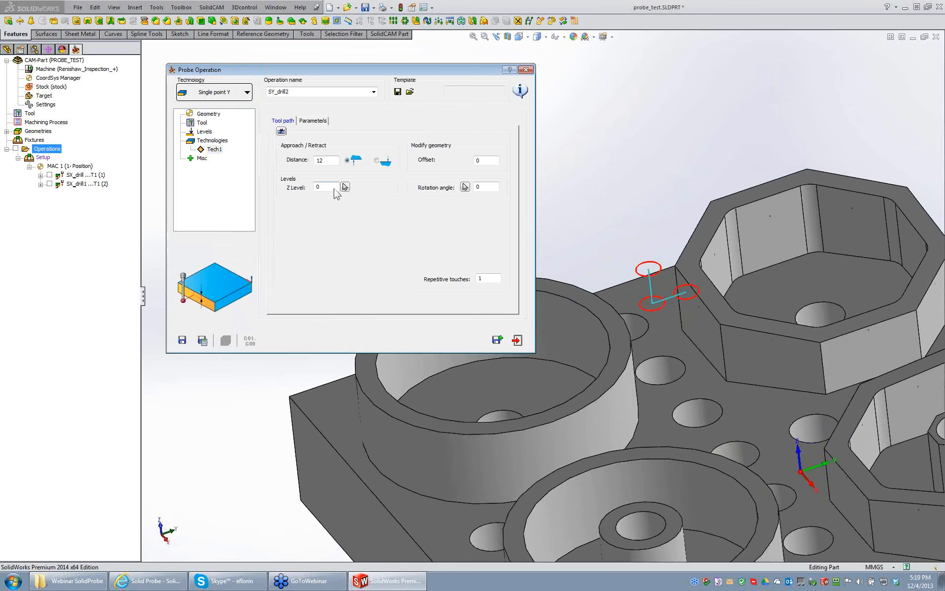
type("-5")
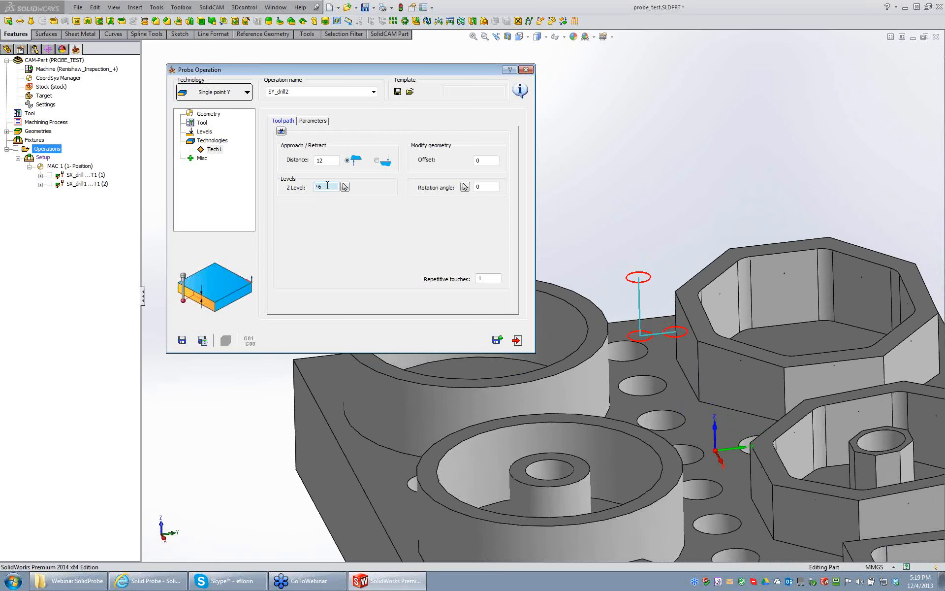
Try approach/retract distances of 14, 11 and 10 for Tech1 and compare the previewed path.
left_click(329, 161)
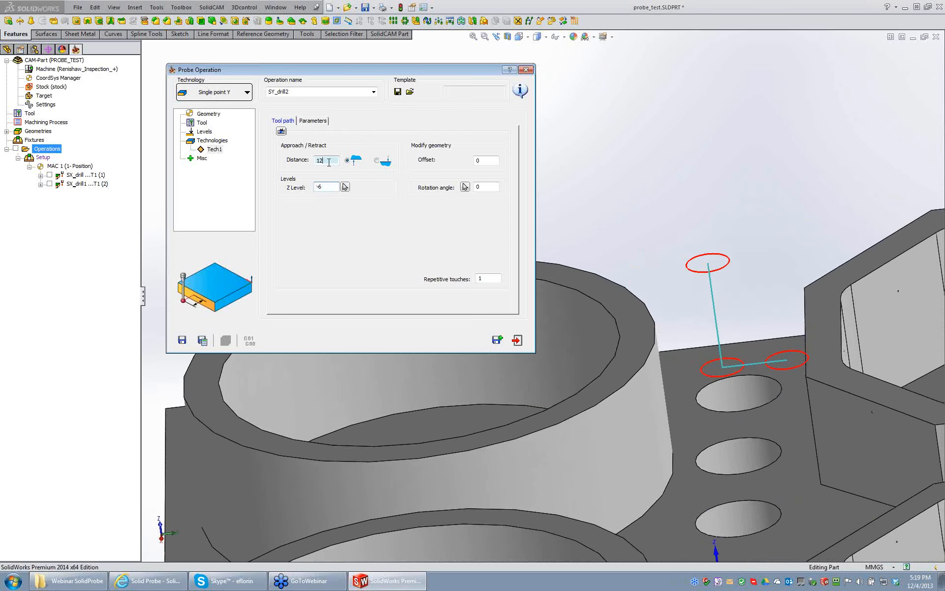
key("BackSpace")
type("4")
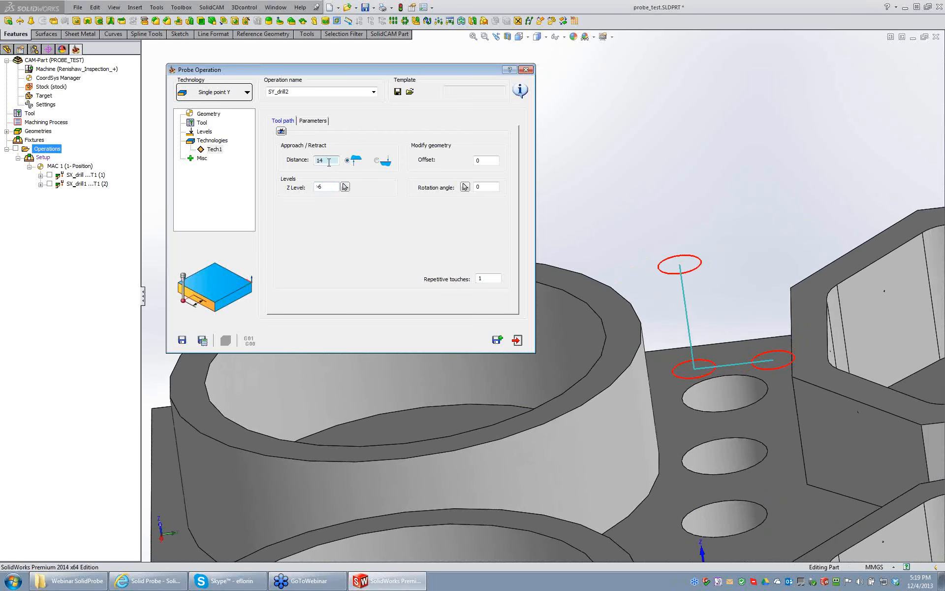
key("BackSpace")
type("1")
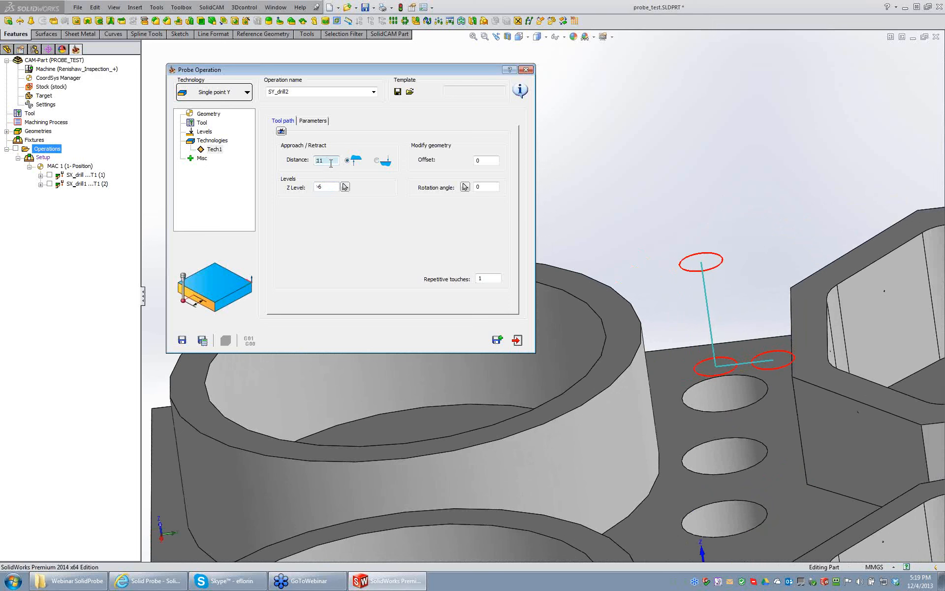
key("BackSpace")
type("3")
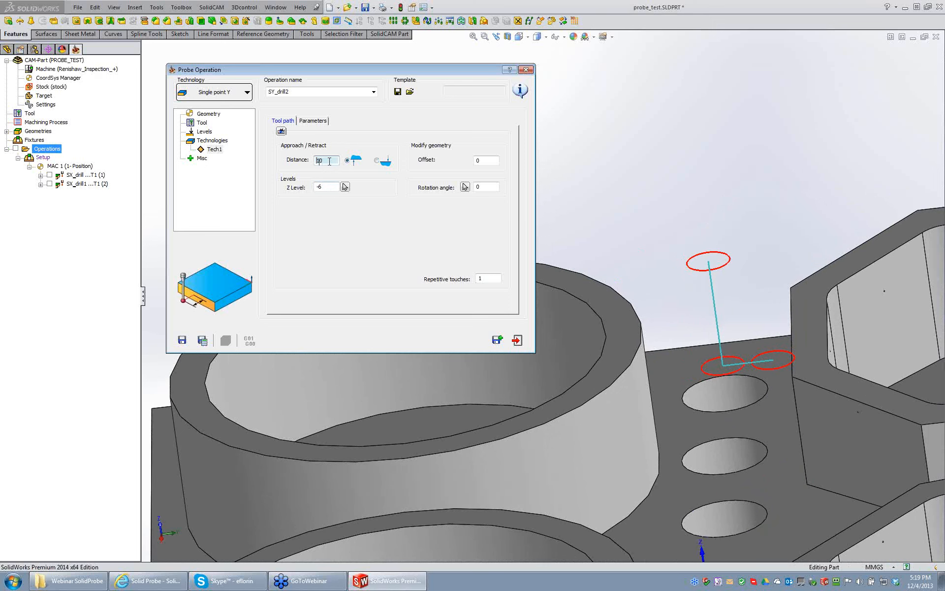
Set the Tech1 approach/retract distance to 9.
left_click(330, 187)
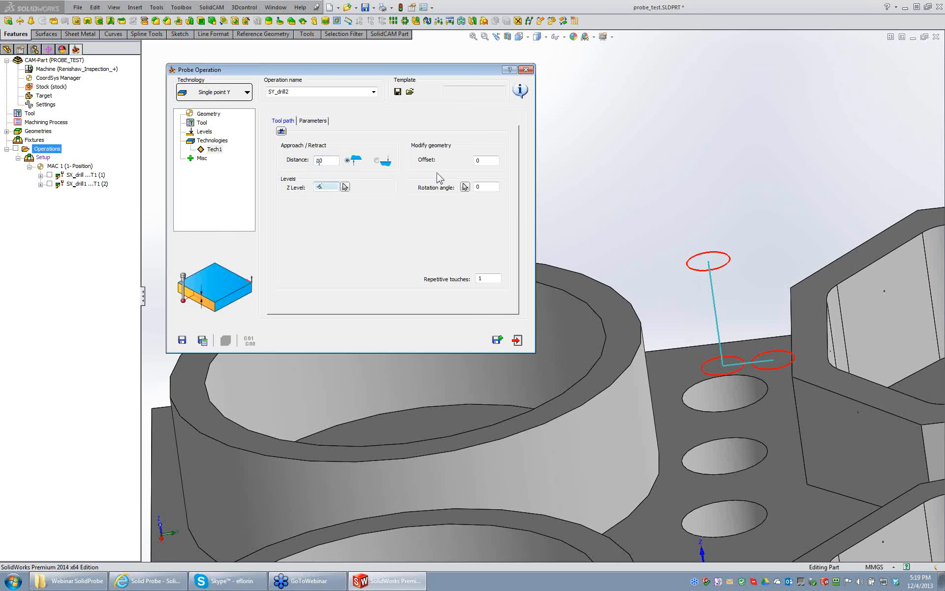
left_click(326, 160)
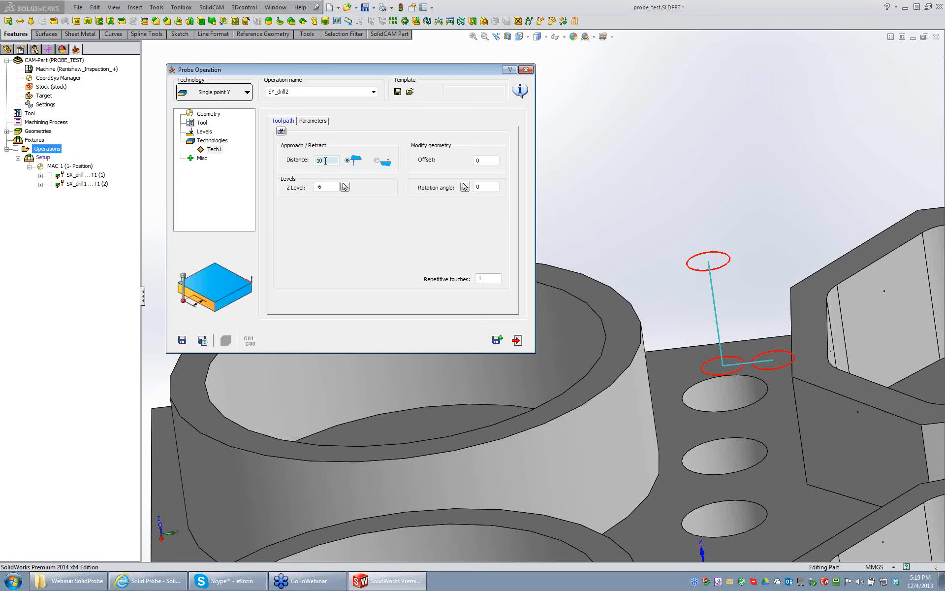
type("9")
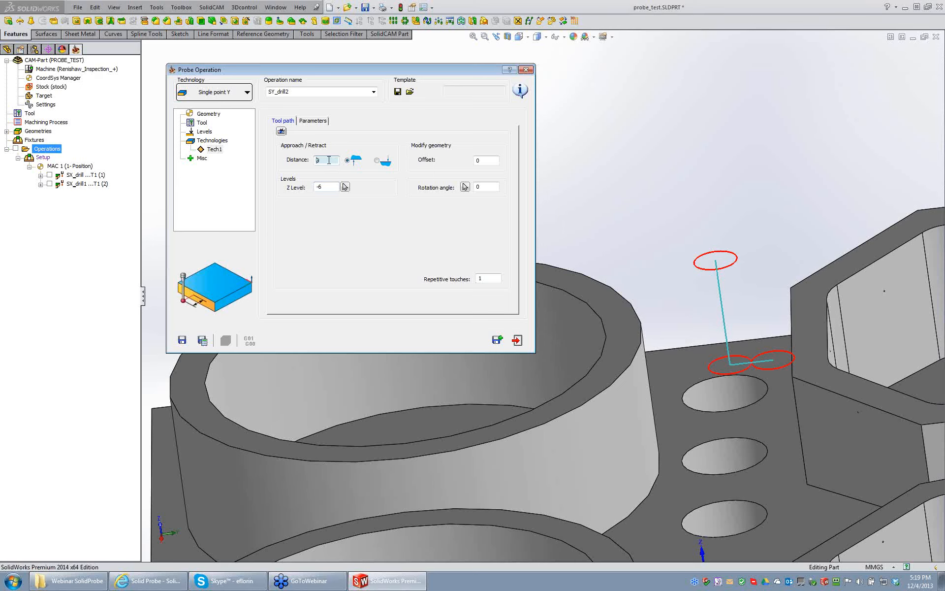
Try a geometry offset of 1 for Tech1 and reset it to 0.
left_click(486, 160)
type("1")
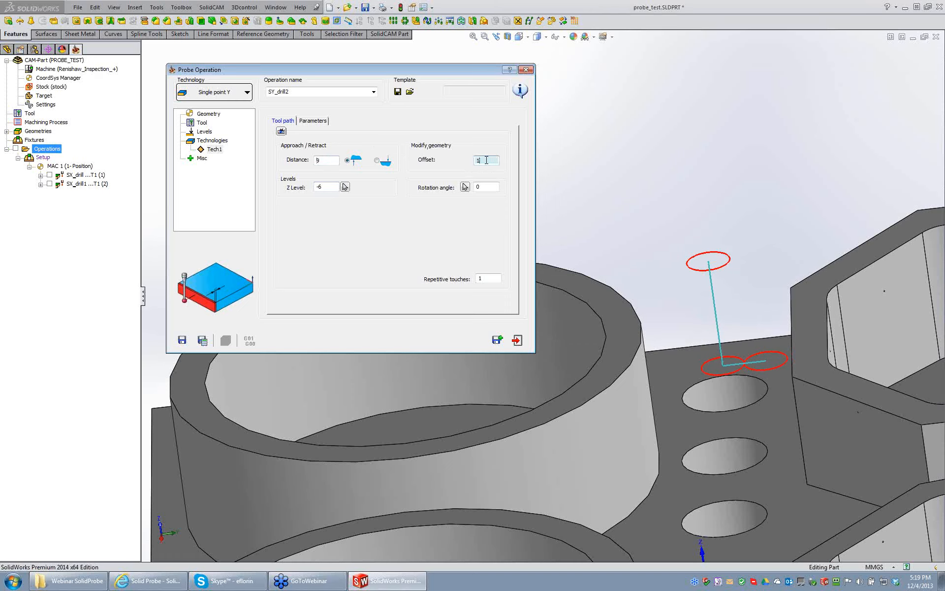
key("BackSpace")
type("0")
Try a geometry rotation angle of 9 for Tech1 and reset it to 0.
left_click(487, 187)
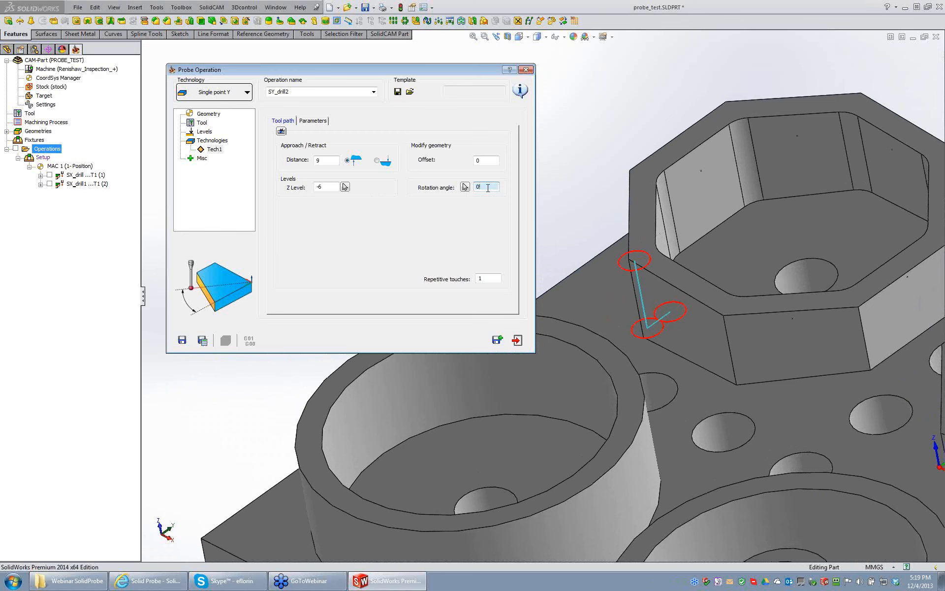
scroll(488, 188, "up", 20)
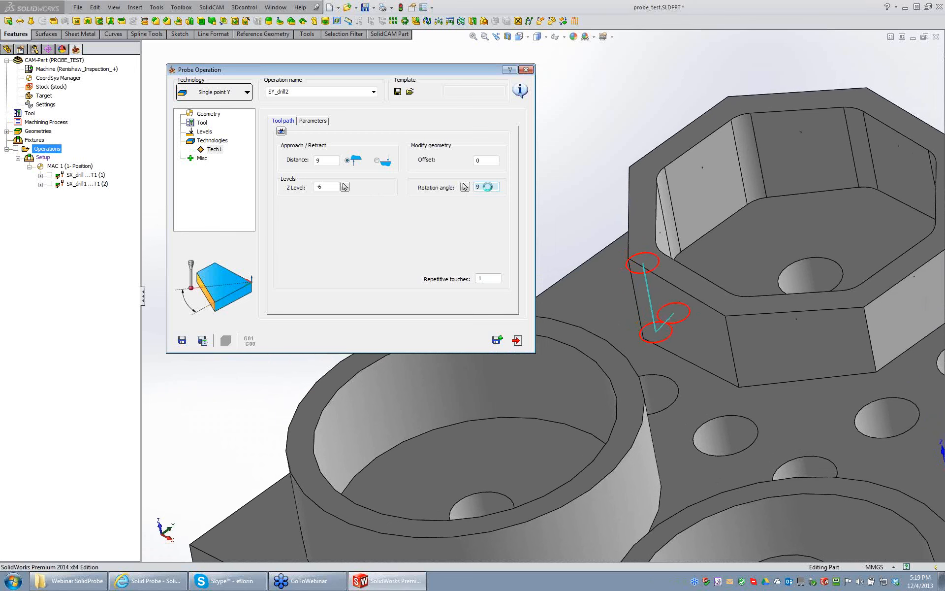
scroll(489, 187, "down", 20)
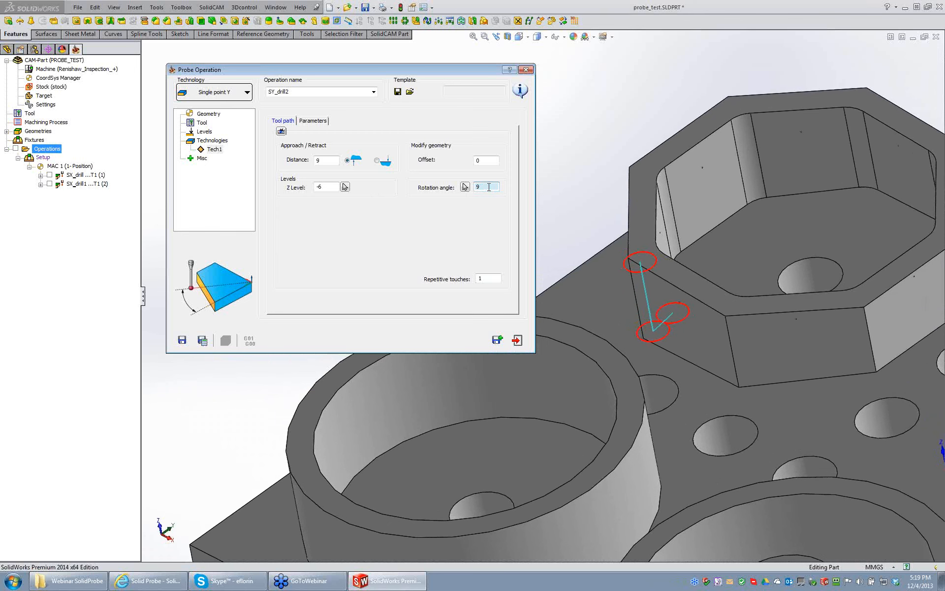
scroll(489, 187, "down", 1)
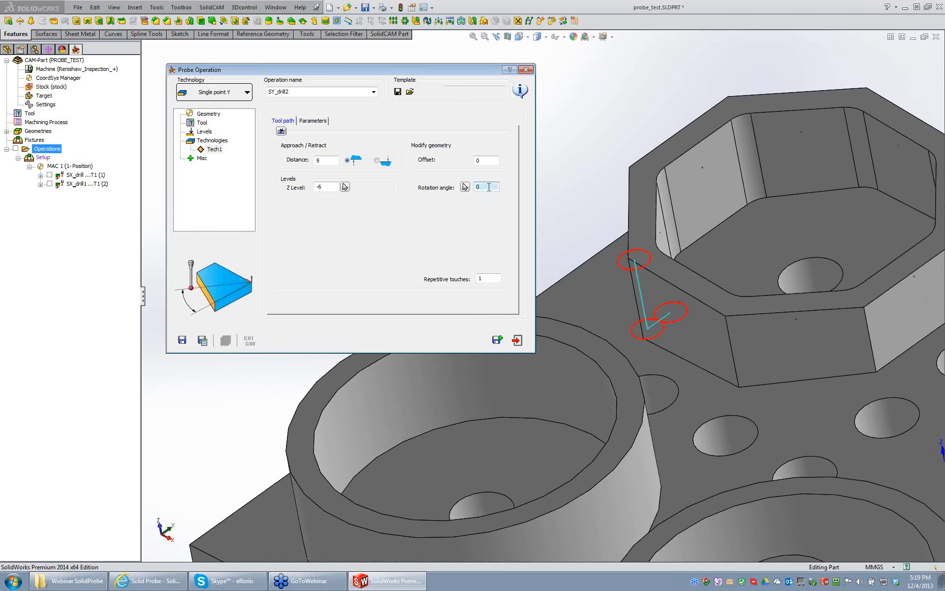
Save and calculate the SY_drill2 operation, review the Y value and S1 in the P9811 line of its G-code, and close both.
left_click(222, 340)
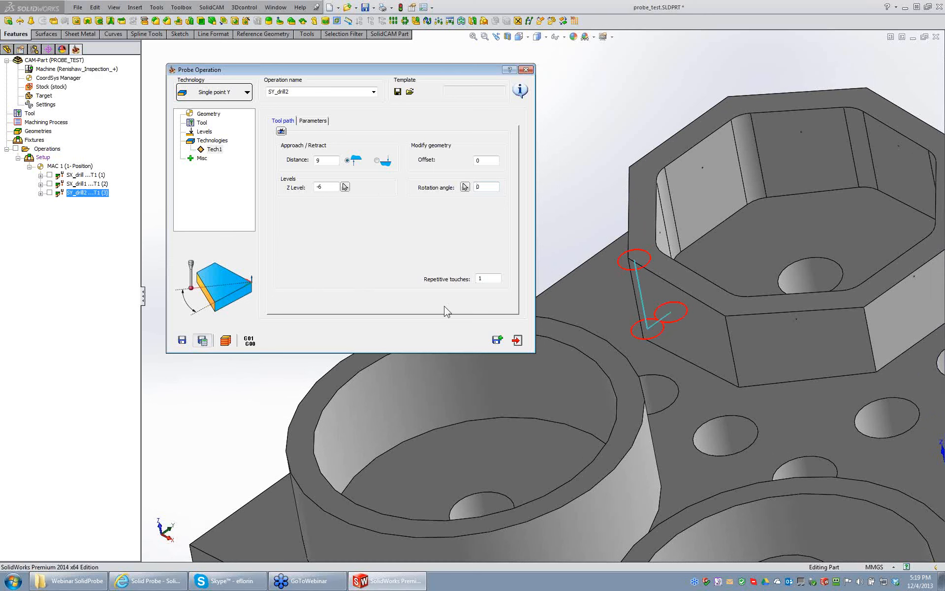
left_click(250, 340)
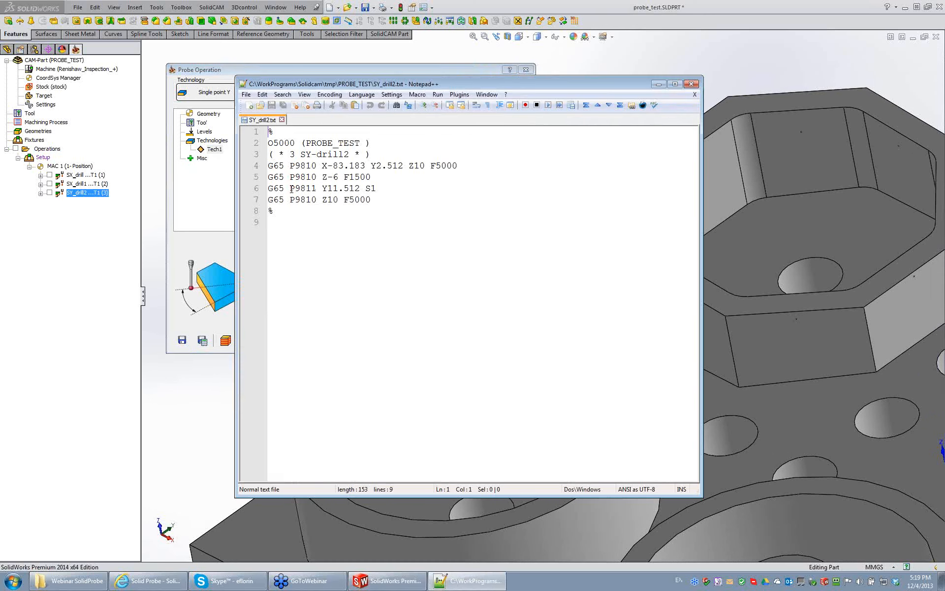
left_click_drag(291, 189, 358, 188)
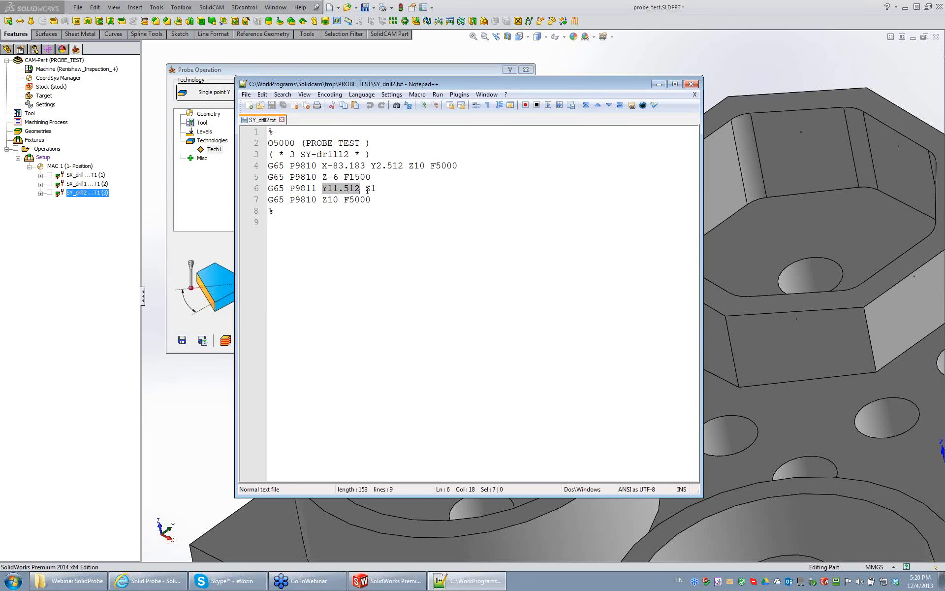
left_click_drag(367, 189, 377, 188)
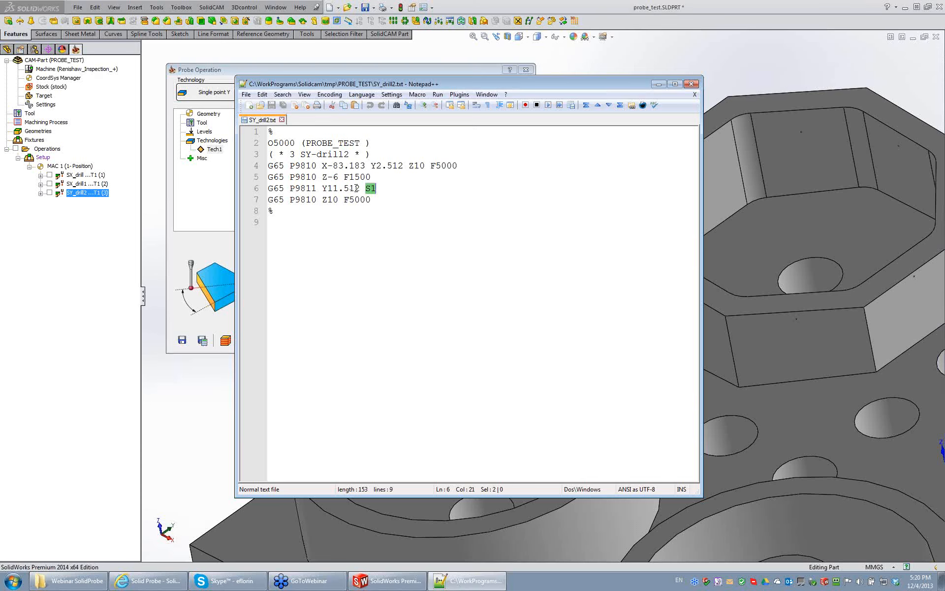
left_click_drag(374, 190, 365, 189)
left_click(691, 84)
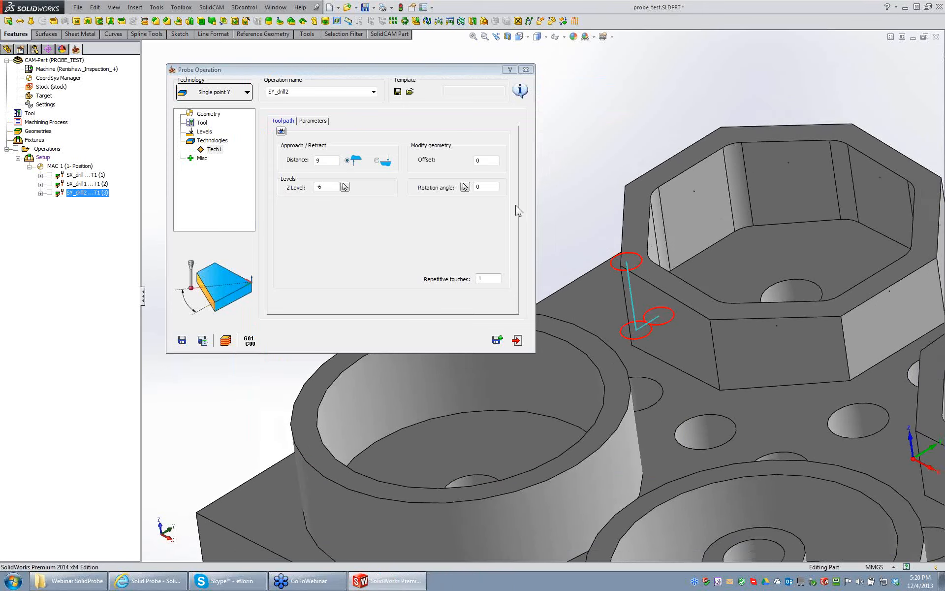
left_click(517, 340)
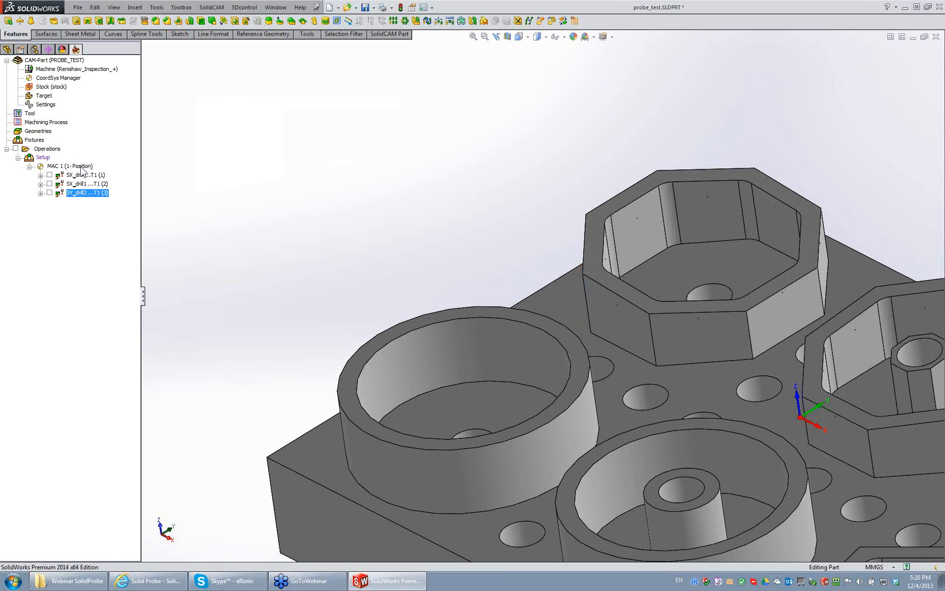
Add a Single point Z probe operation with a point picked on the plate's upper face beside the octagon as its geometry.
right_click(54, 150)
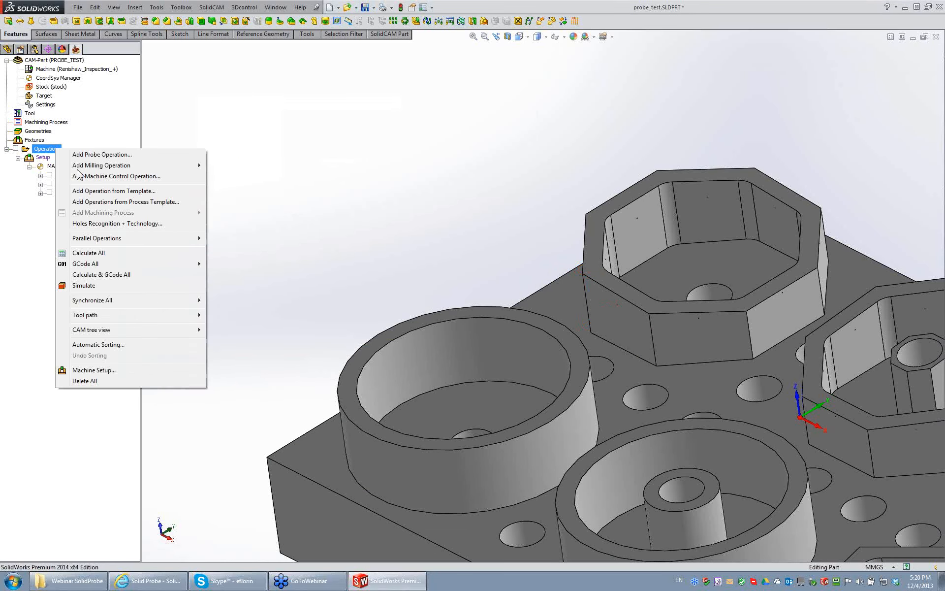
left_click(112, 154)
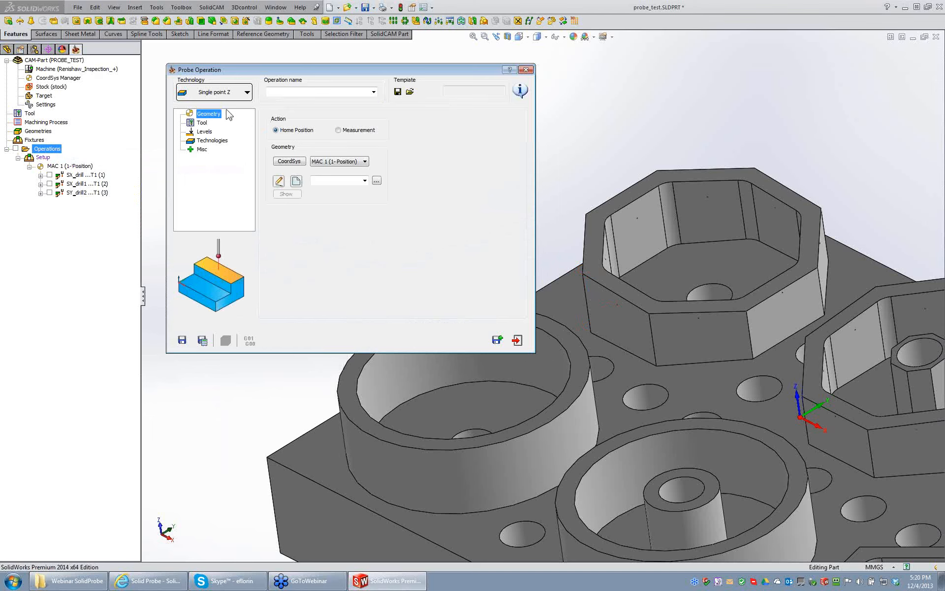
left_click(296, 181)
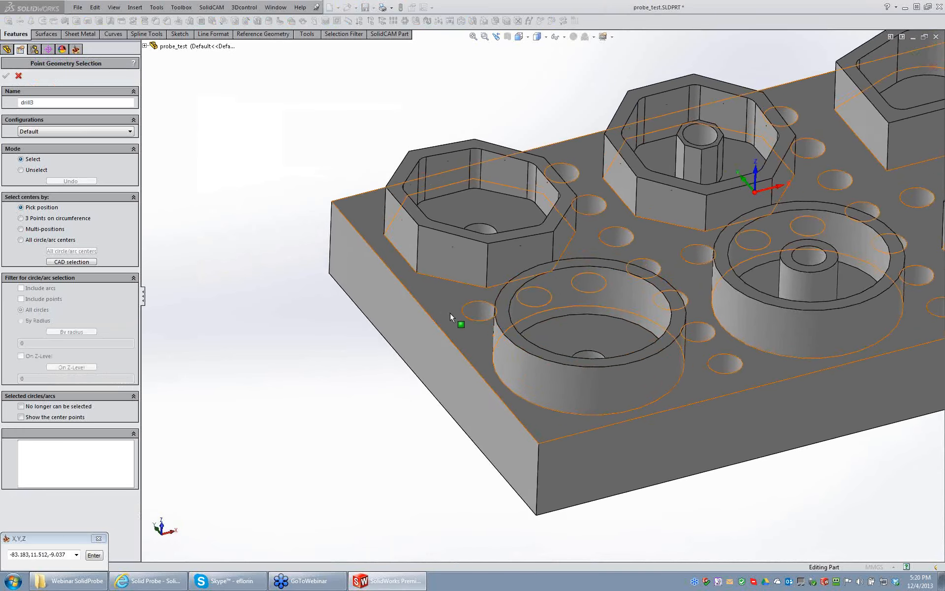
left_click(444, 306)
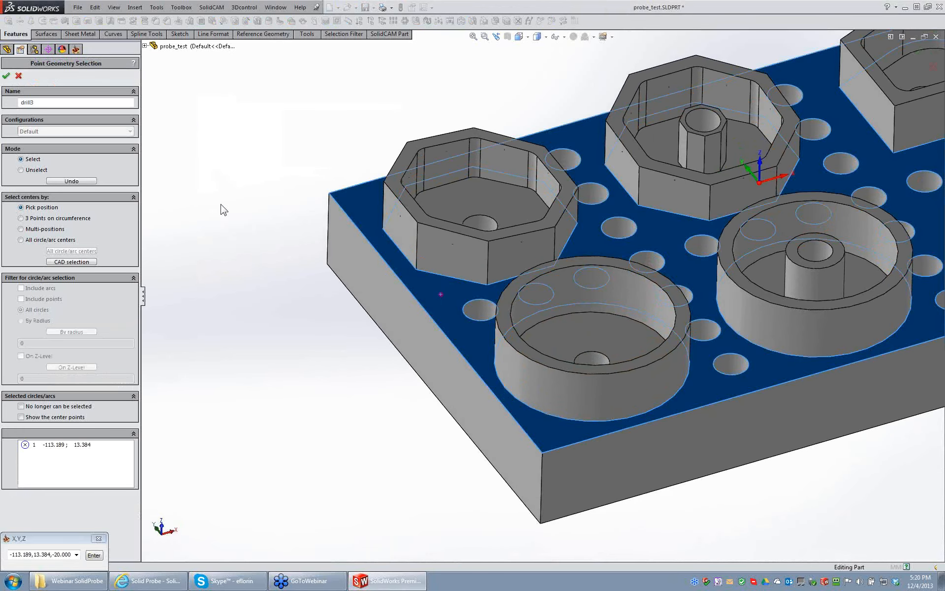
left_click(6, 75)
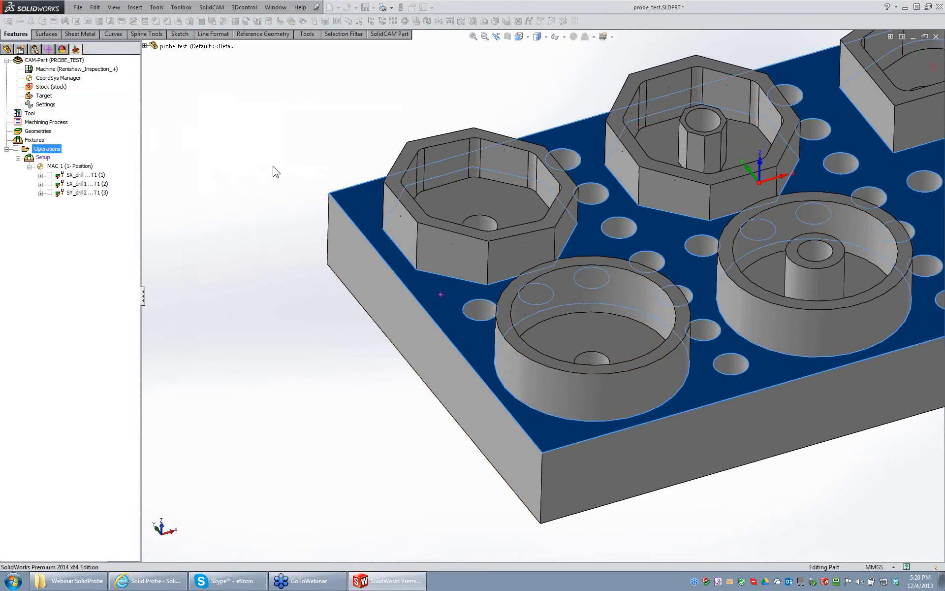
Assign the existing probe tool to the Single point Z operation and open its Tech1 tool path settings.
left_click(198, 125)
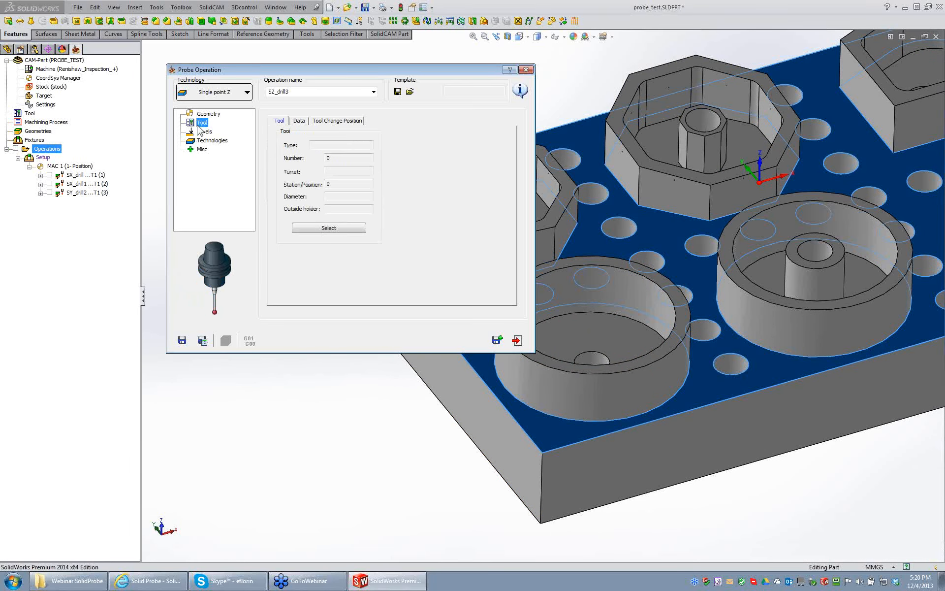
left_click(327, 228)
left_click(571, 318)
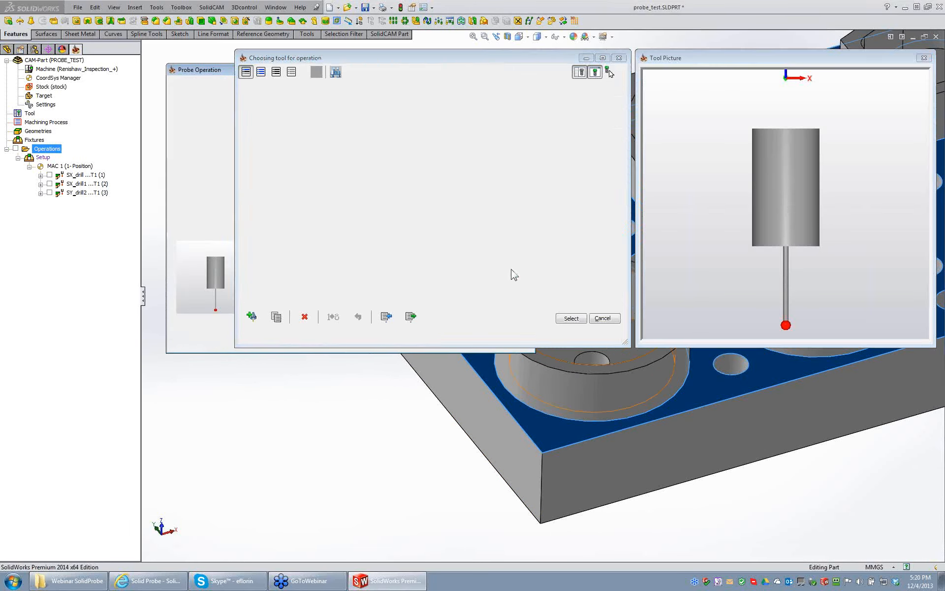
left_click(212, 140)
left_click(214, 150)
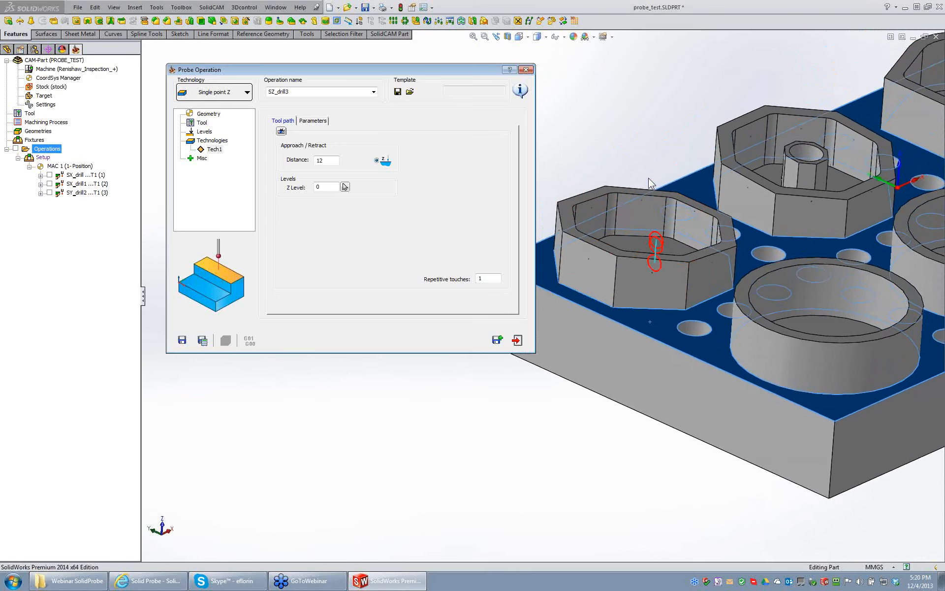
Try a Z level of -13 for Tech1 of the Single point Z operation.
left_click(329, 189)
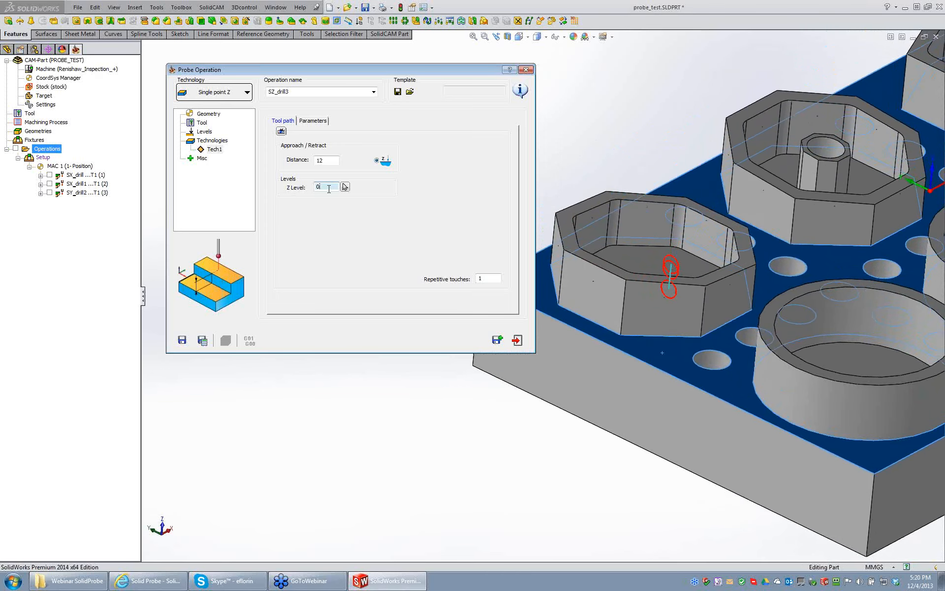
type("-15")
scroll(330, 188, "up", 1)
Set the Tech1 Z level to -20 by picking the plate's upper face on the model.
left_click(345, 187)
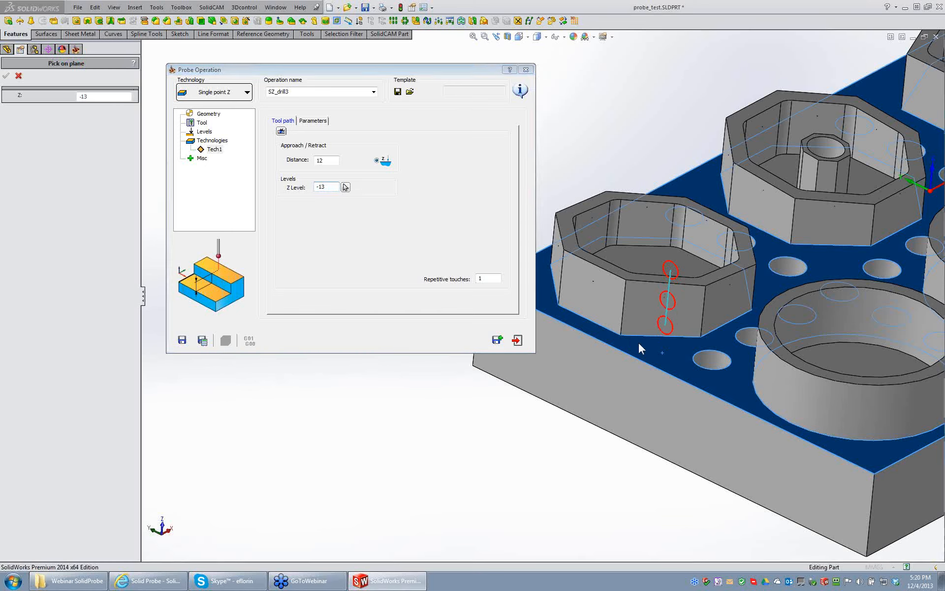
left_click(658, 348)
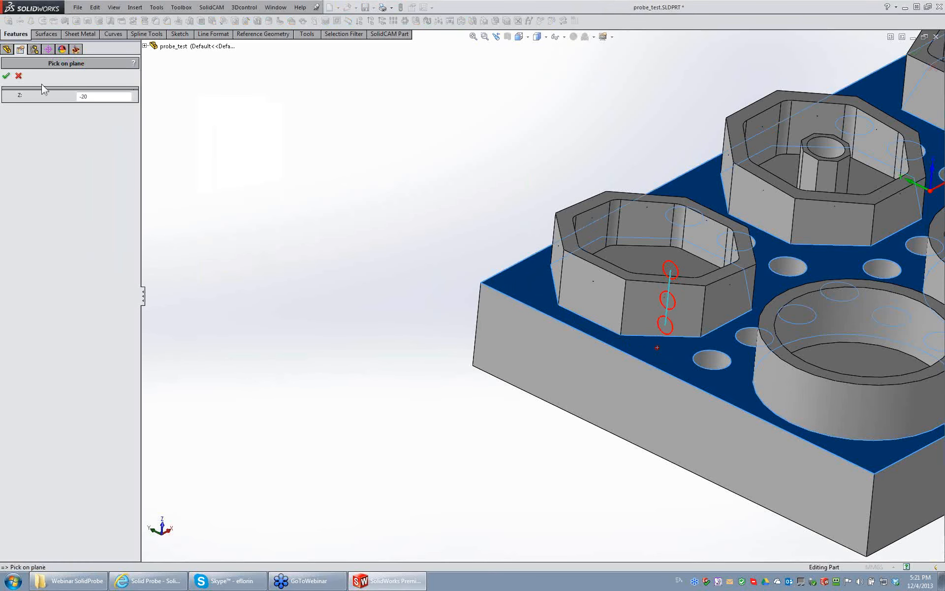
left_click(6, 76)
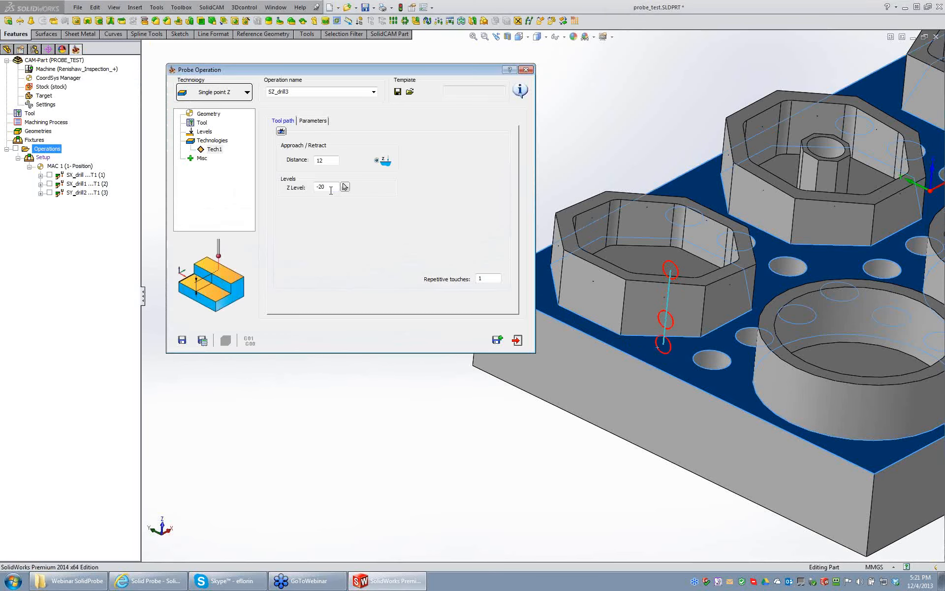
Clear the face selection, then save, calculate and close the SZ_drill3 operation.
left_click(610, 133)
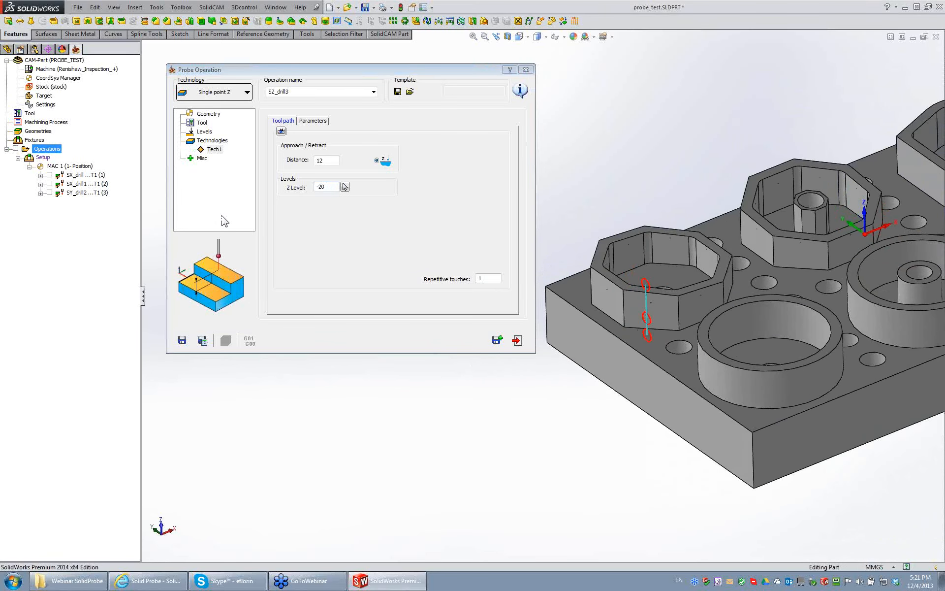
left_click(203, 341)
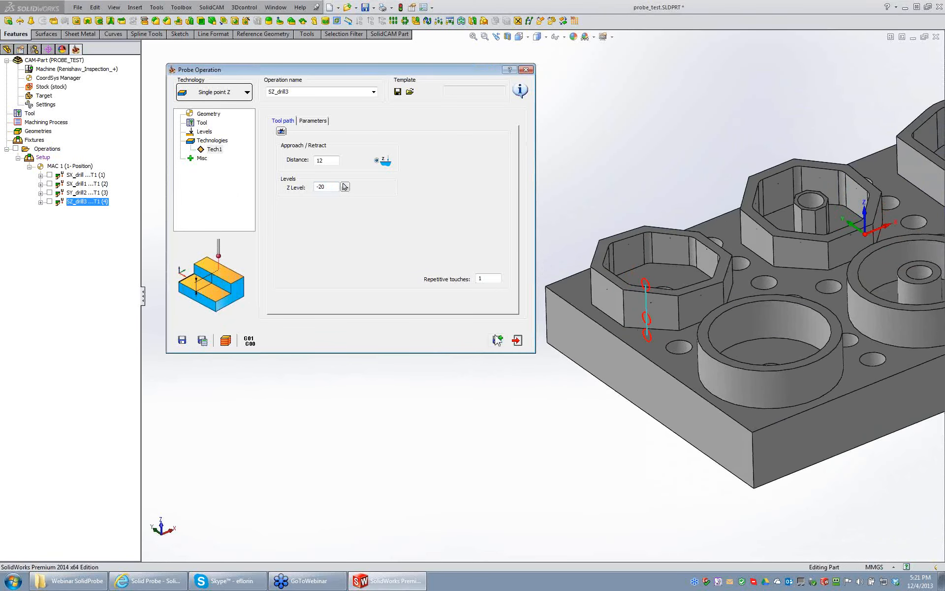
left_click(518, 340)
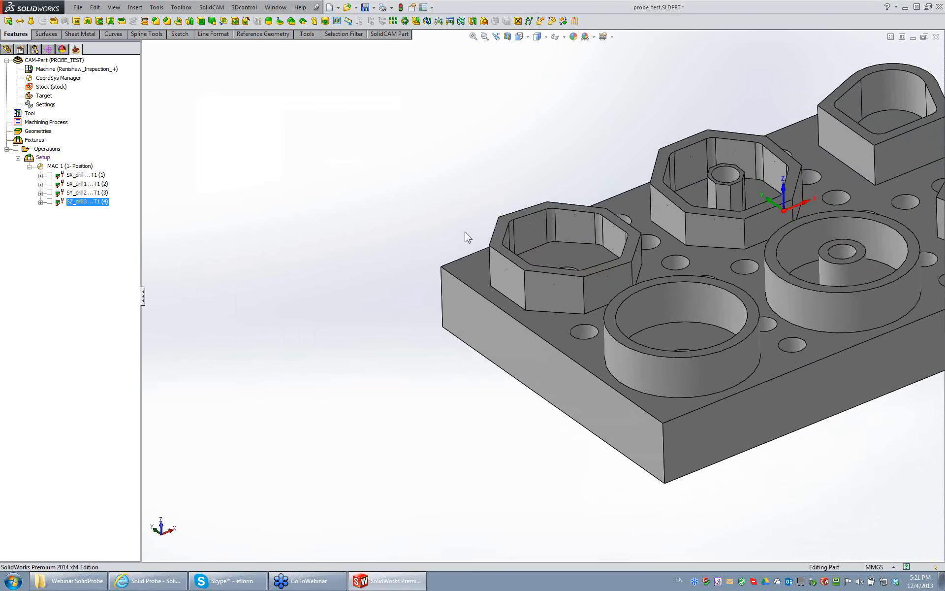
Add another probe operation and set its technology to Angle X.
right_click(50, 148)
left_click(84, 157)
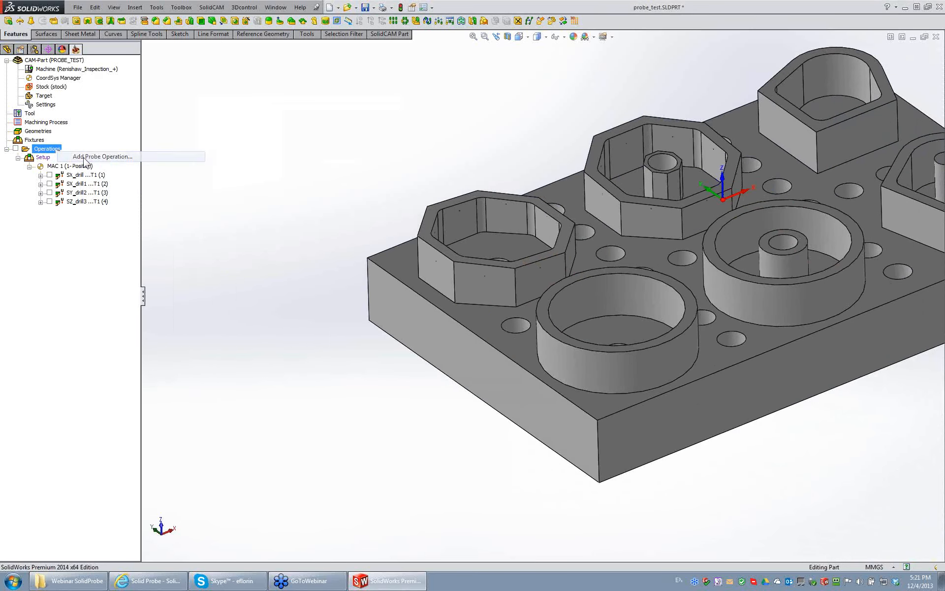
left_click(225, 97)
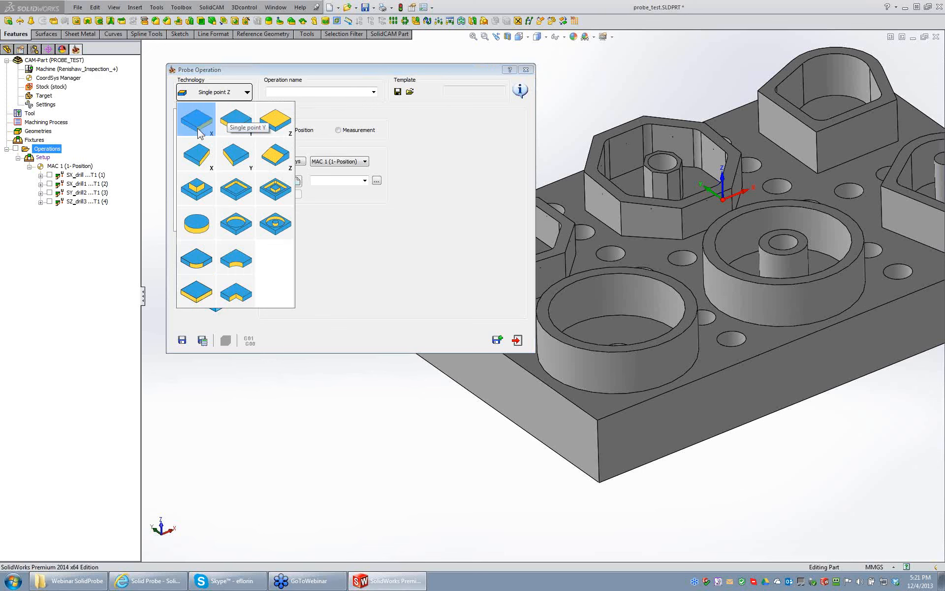
left_click(203, 162)
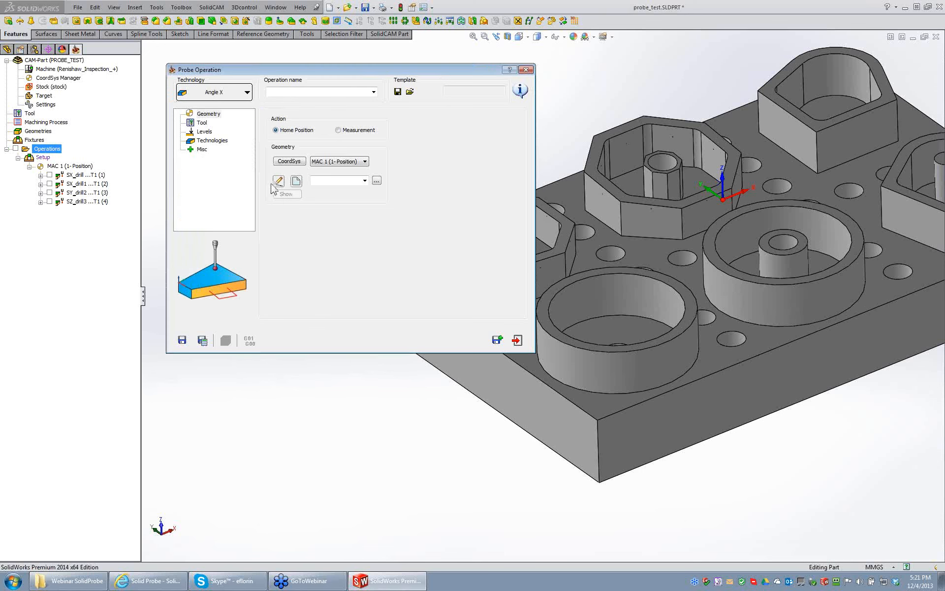
Define the Angle X geometry as a chain along the lower edge of the octagon's outer side face.
left_click(296, 182)
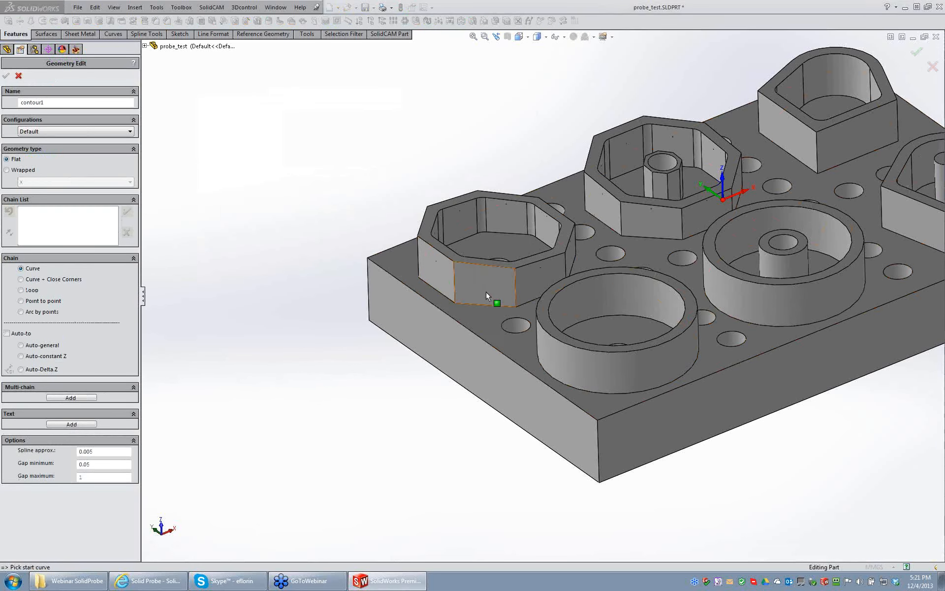
left_click(506, 307)
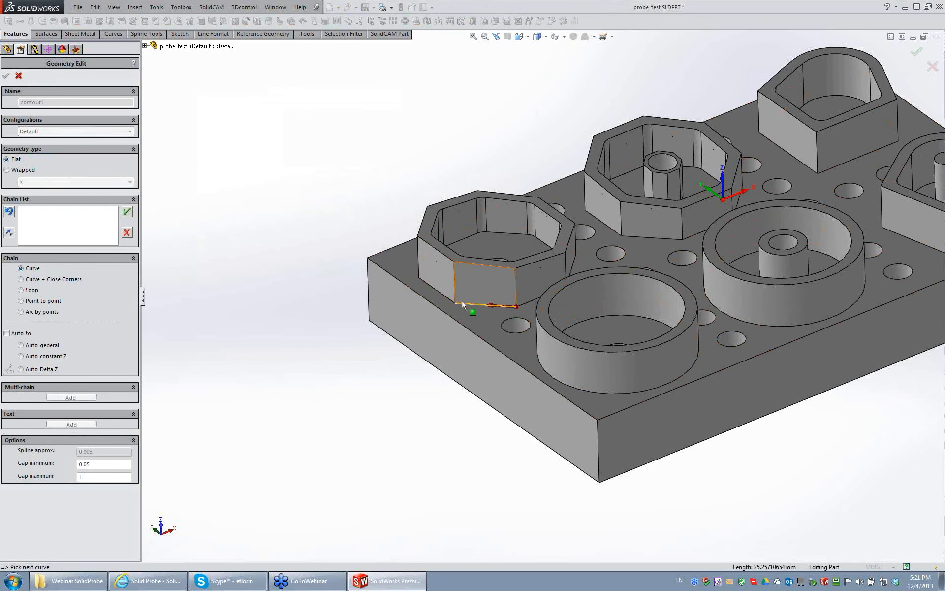
left_click(128, 213)
left_click(6, 76)
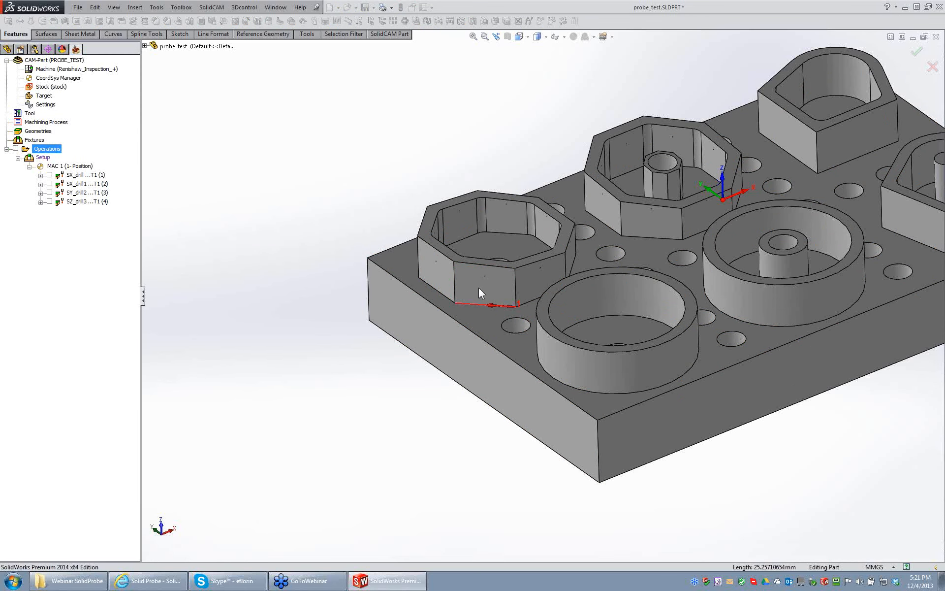
Assign the 6 mm probe, tool number 1, to the Angle X operation.
left_click(201, 125)
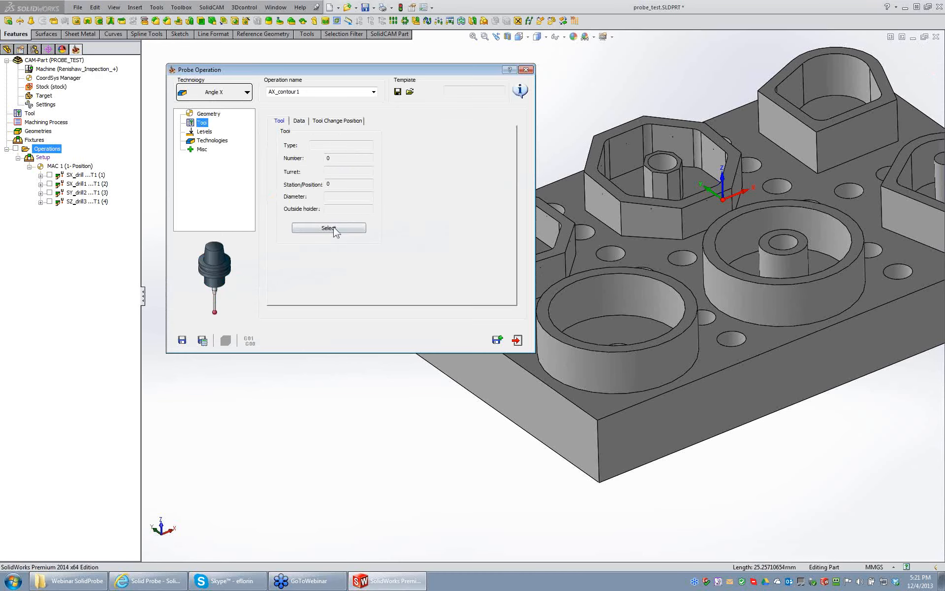
left_click(276, 228)
left_click(571, 319)
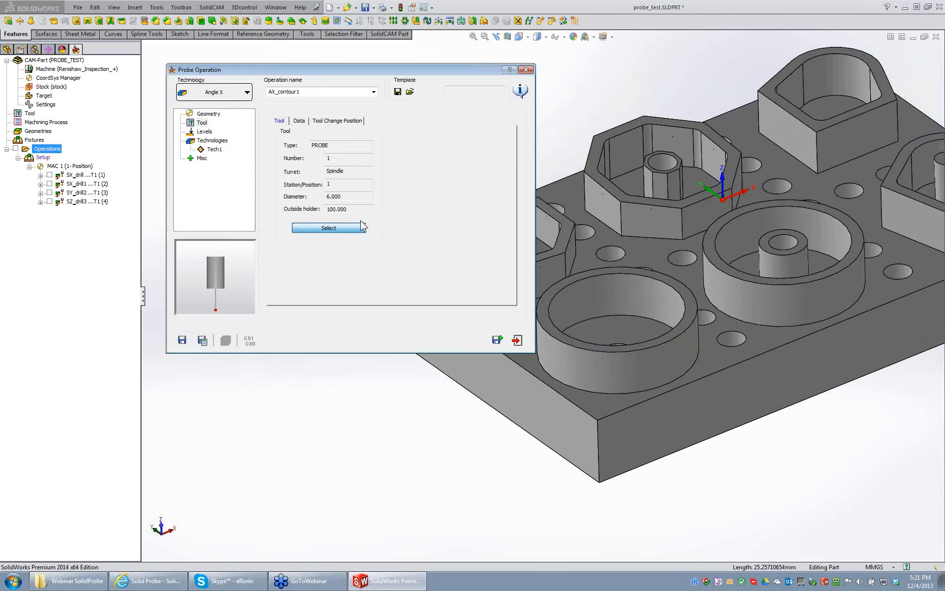
Open the Tech1 settings of the Angle X operation and preview its tool path on the model.
left_click(211, 141)
left_click(204, 132)
left_click(211, 140)
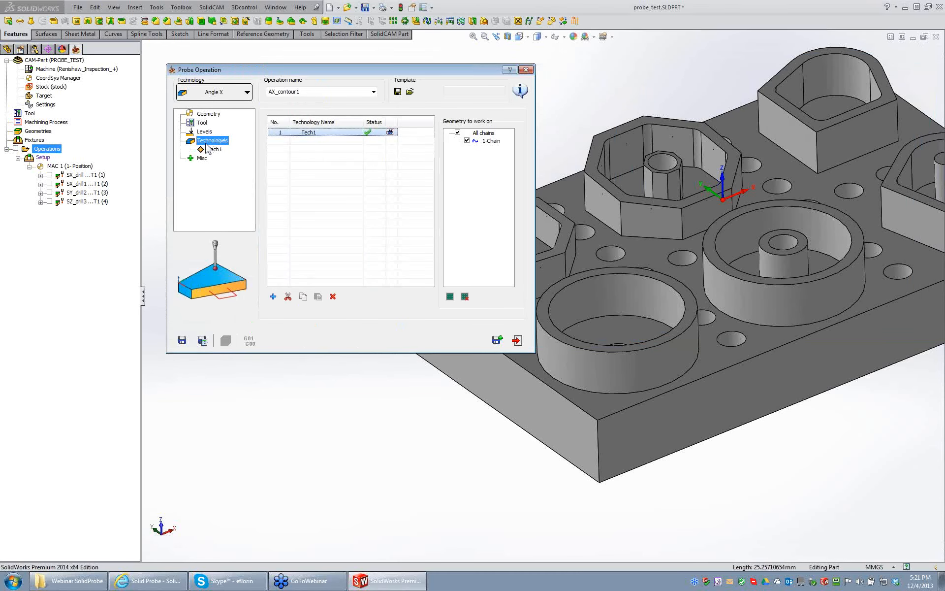
left_click(213, 150)
left_click(282, 132)
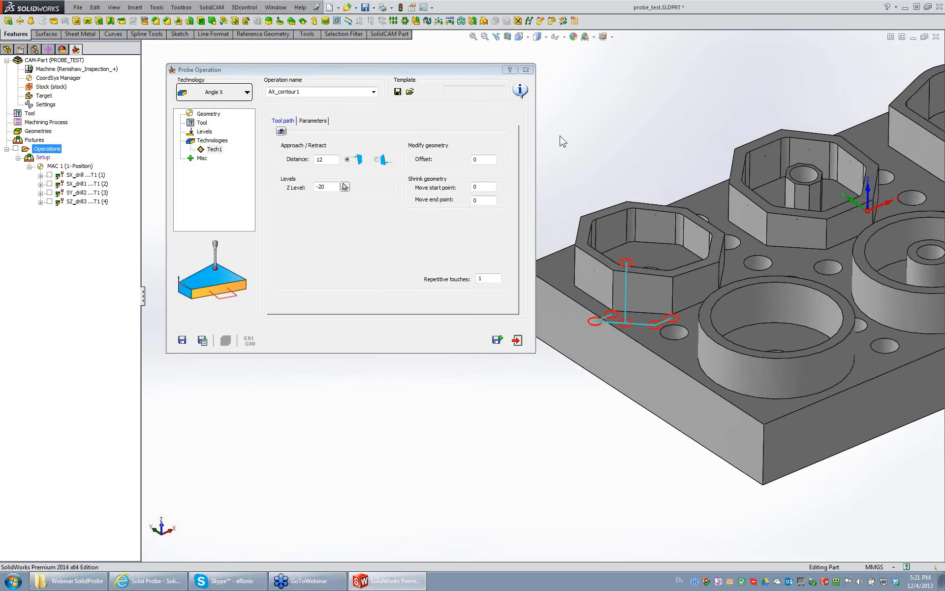
Raise the Z level of the Angle X operation to -5.
left_click(329, 188)
scroll(329, 189, "up", 11)
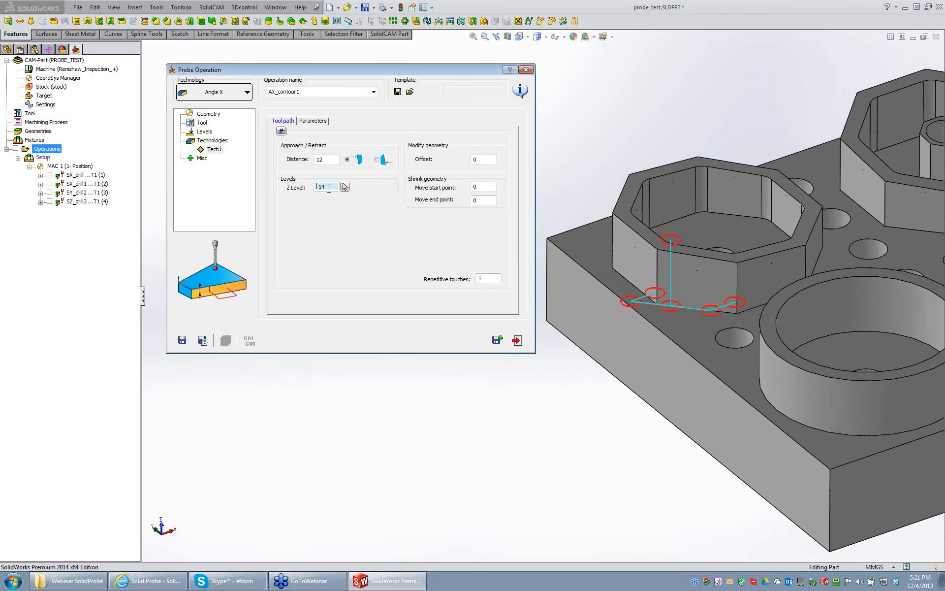
scroll(329, 188, "up", 4)
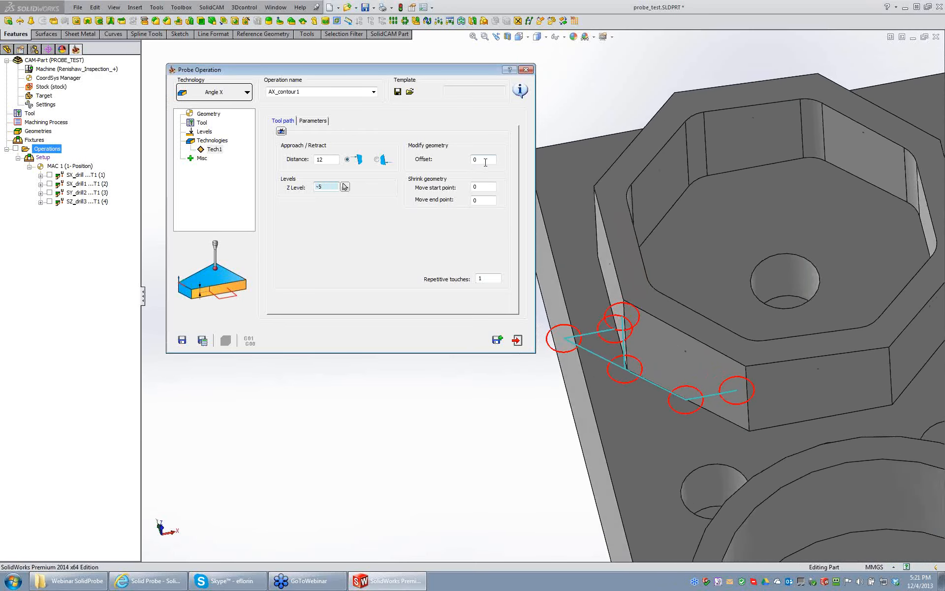
Try a geometry offset of 2 on the Angle X tool path and restore the offset to 0.
left_click(486, 160)
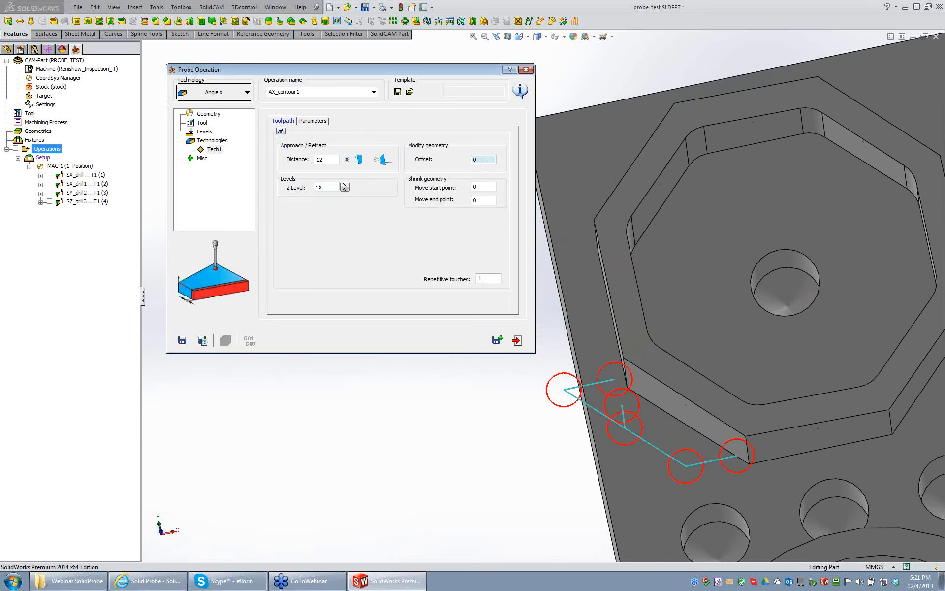
scroll(486, 161, "up", 2)
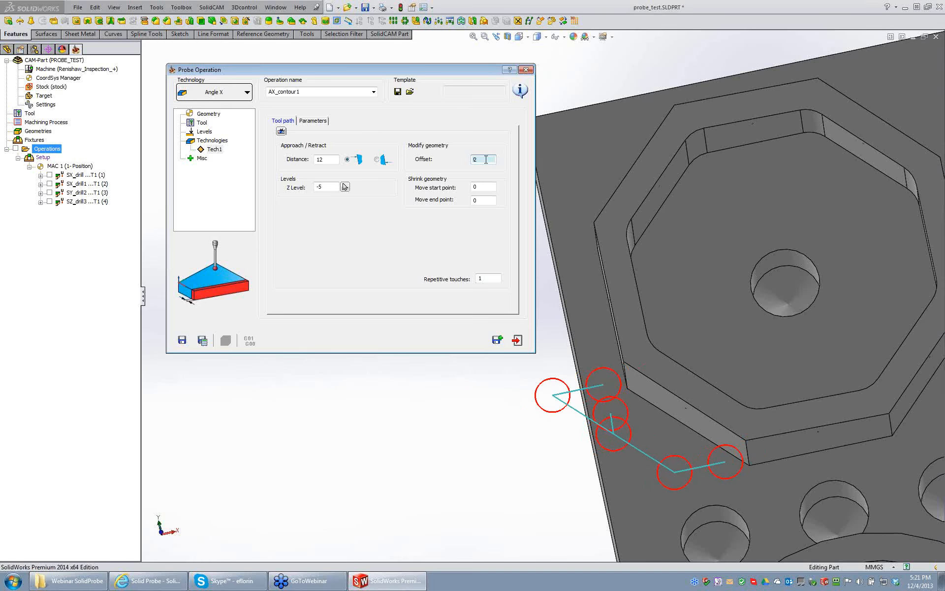
scroll(486, 160, "down", 1)
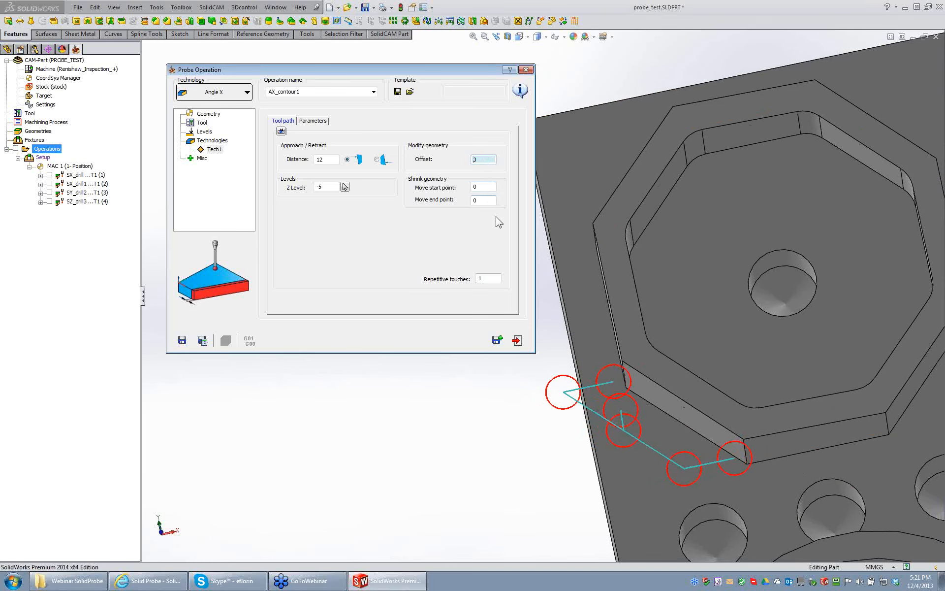
middle_click_drag(661, 397, 678, 301)
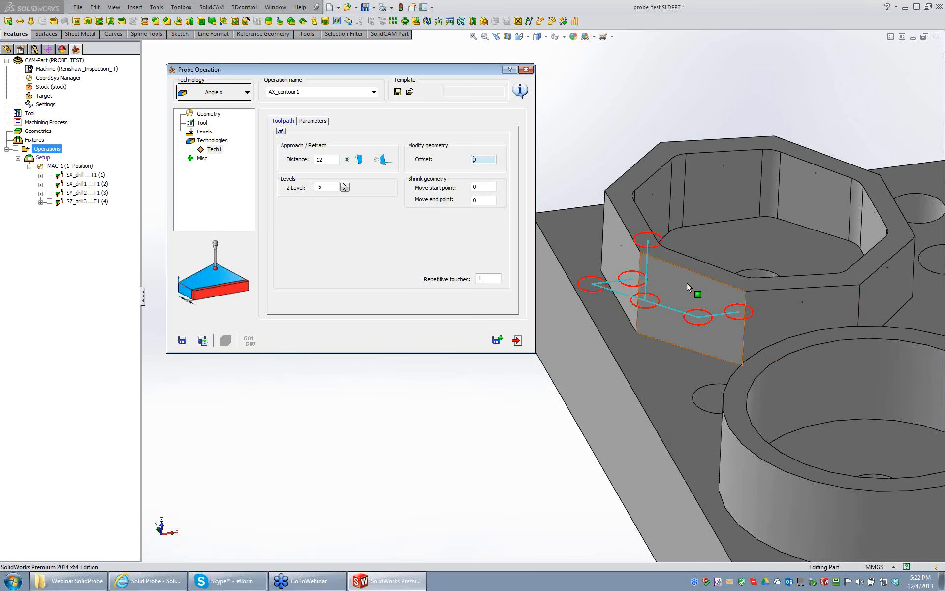
middle_click_drag(767, 296, 788, 204)
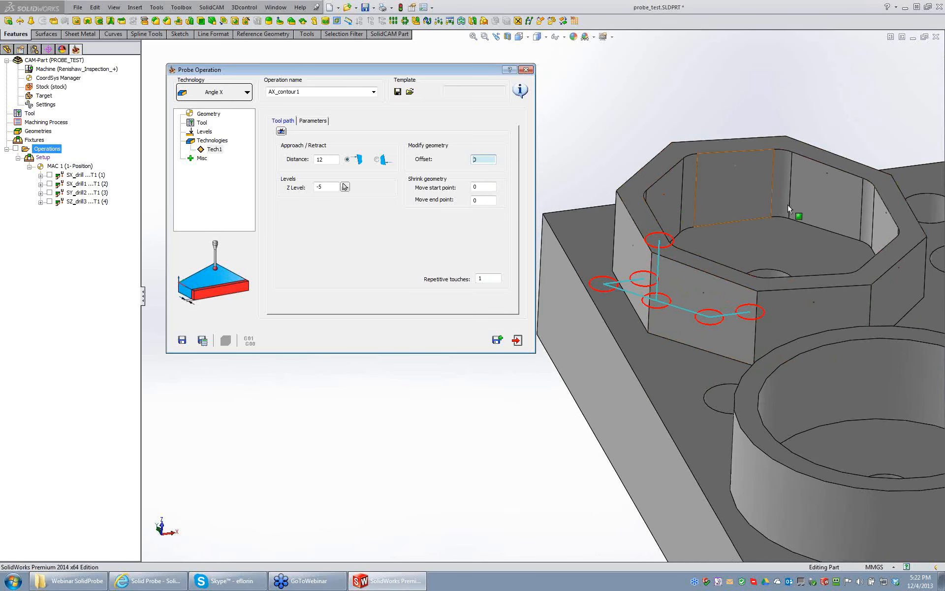
middle_click_drag(699, 288, 684, 307, "ctrl")
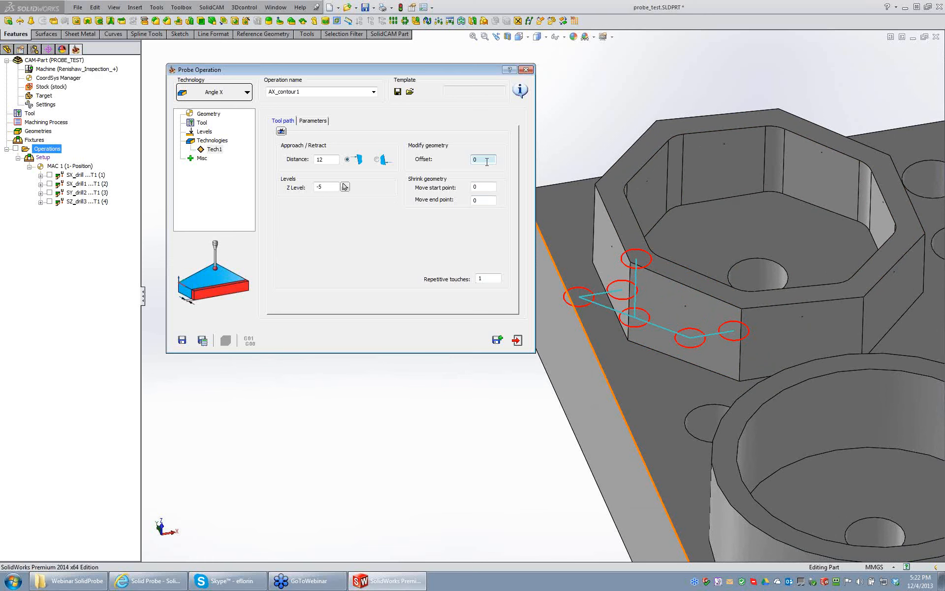
type("1")
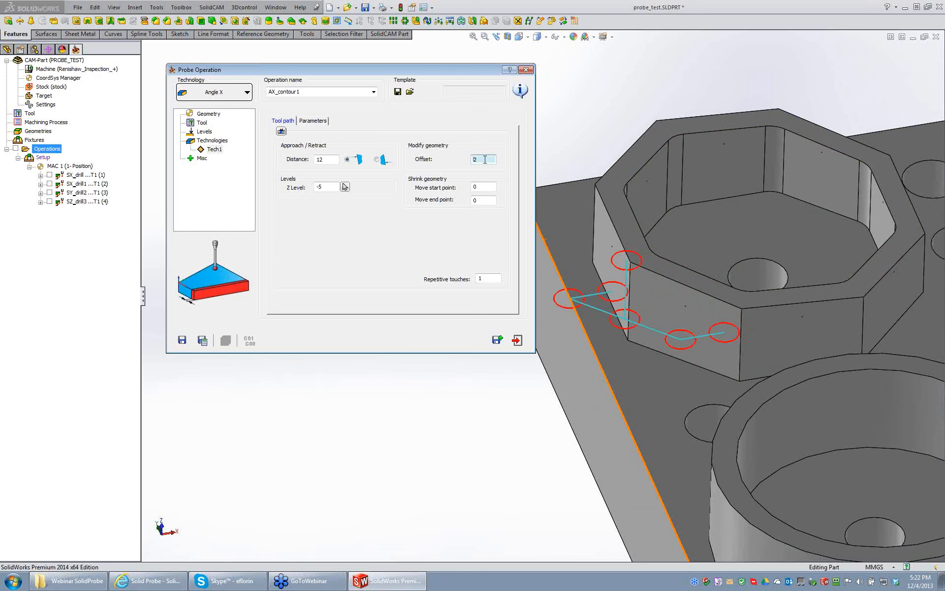
scroll(485, 159, "down", 2)
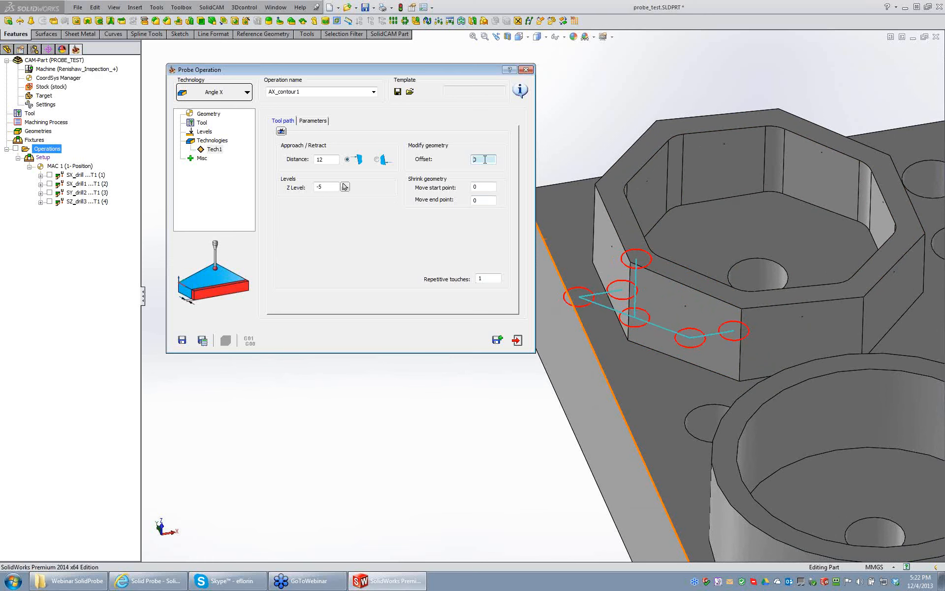
Shrink the Angle X geometry by 3 at both the start and end points, and save and calculate the operation.
left_click(486, 187)
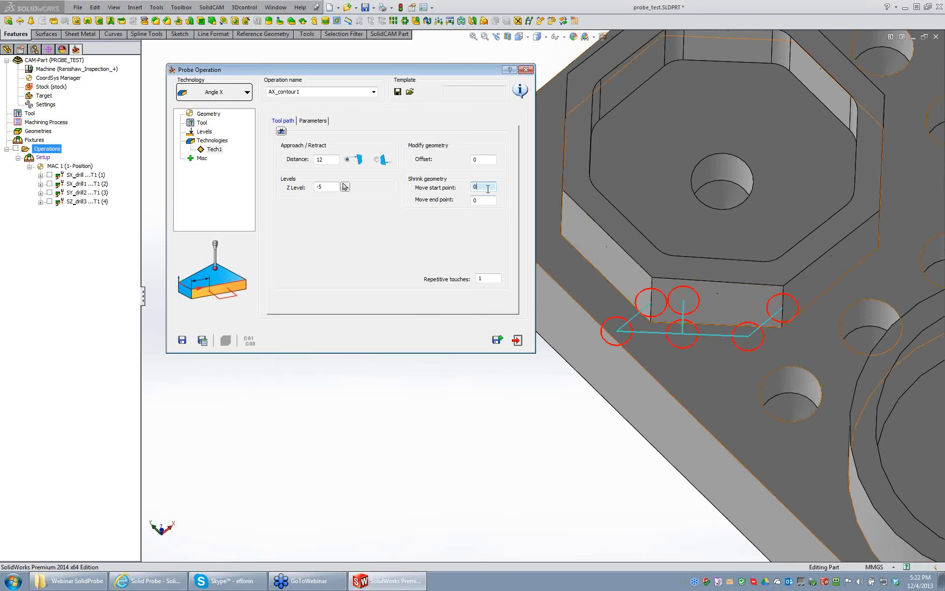
scroll(488, 189, "up", 3)
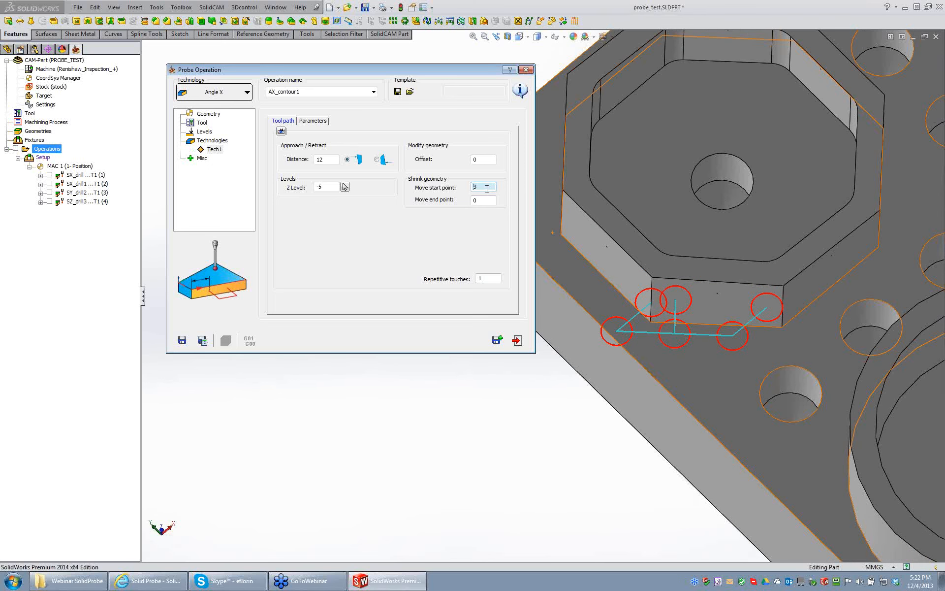
left_click(486, 200)
scroll(486, 201, "up", 2)
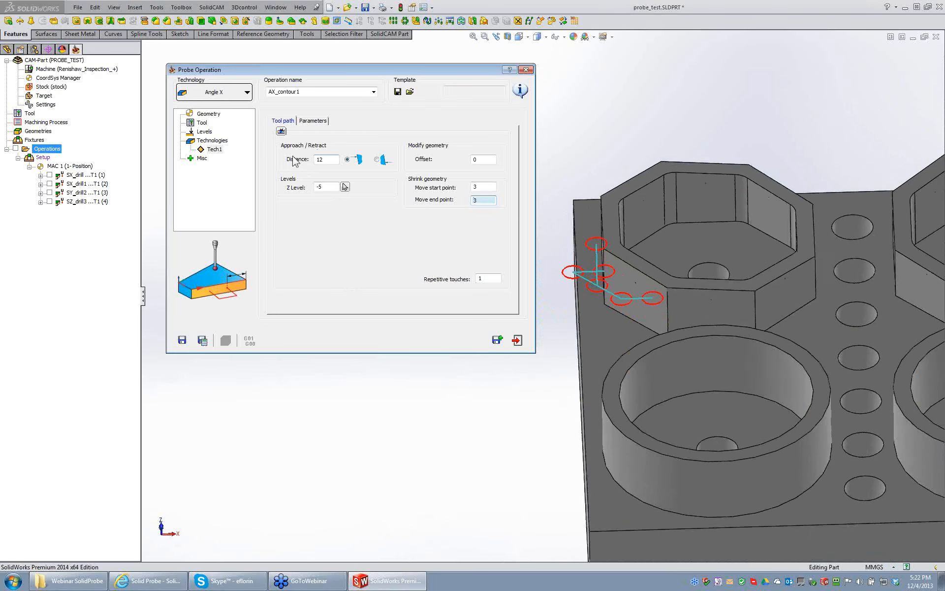
left_click(203, 340)
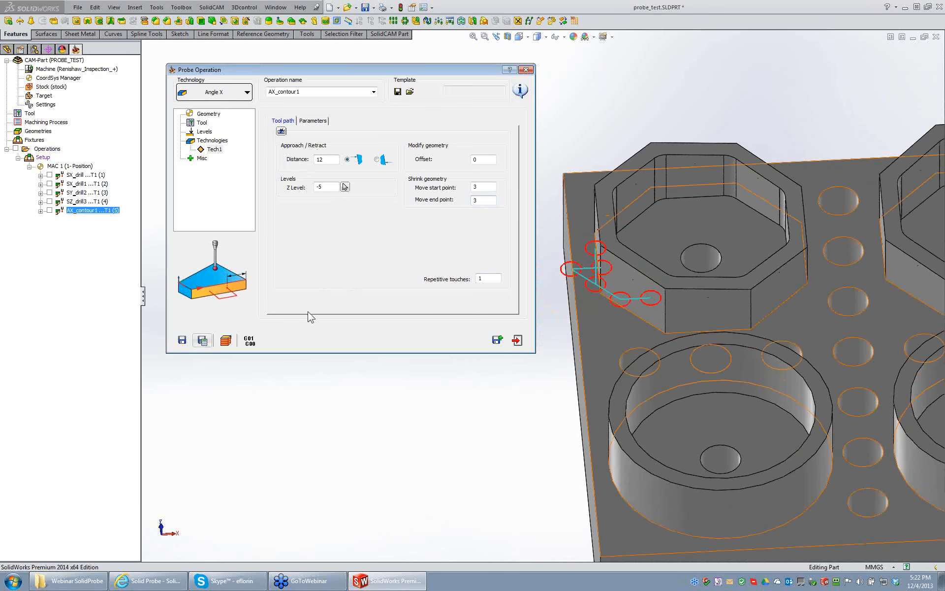
Try the opposite approach side for the Angle X tool path and restore the original side.
left_click(377, 159)
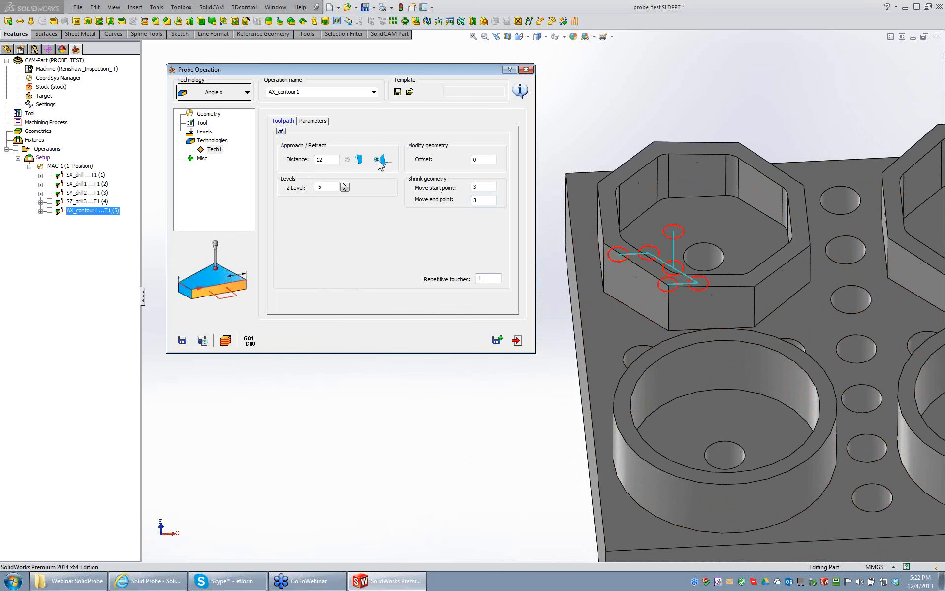
left_click(347, 160)
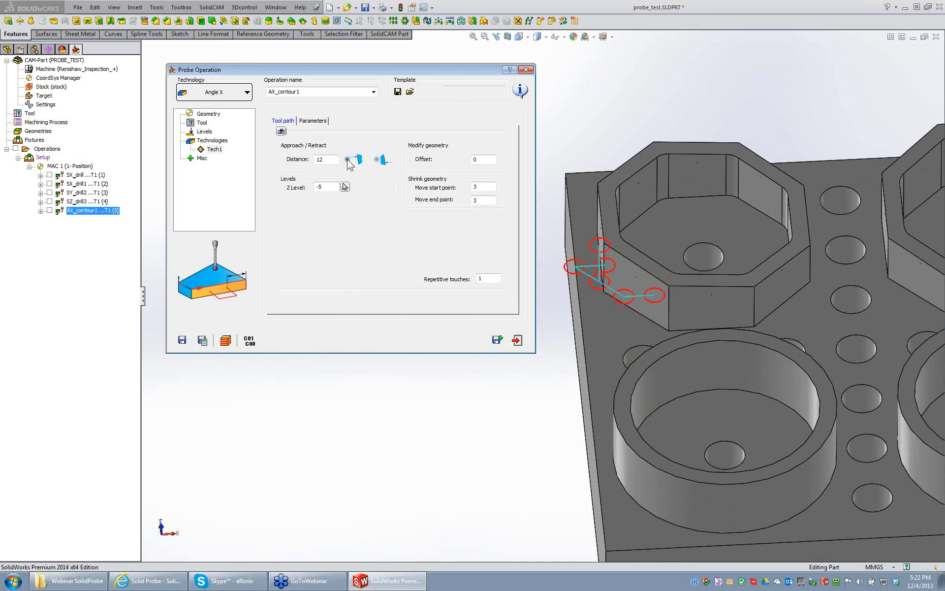
left_click(790, 284)
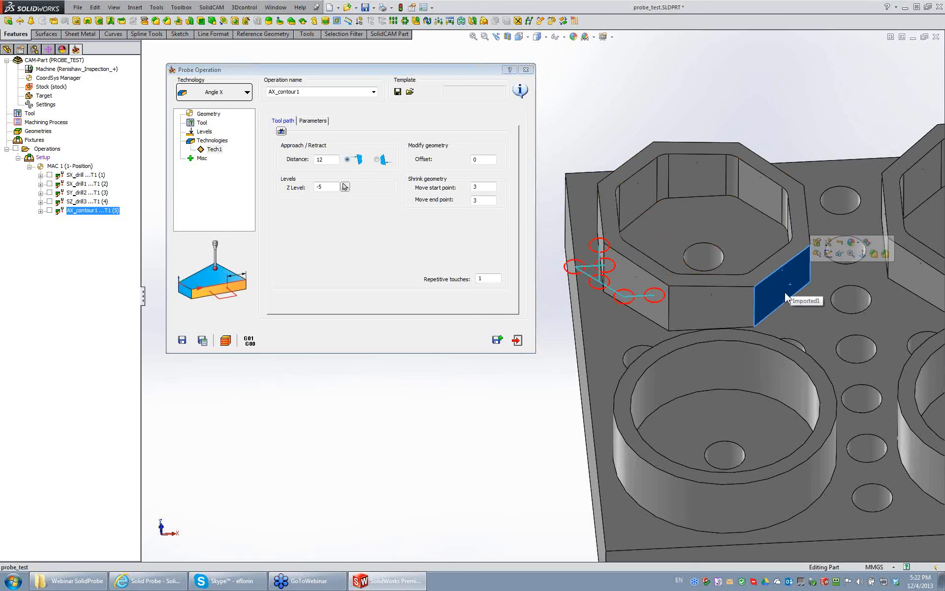
left_click(661, 121)
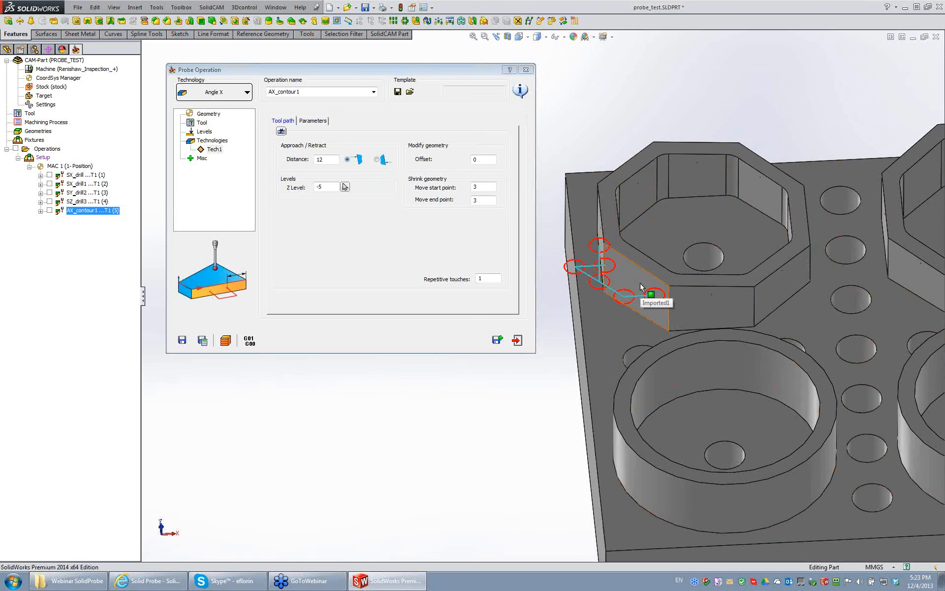
scroll(640, 288, "down", 2)
scroll(638, 289, "up", 3)
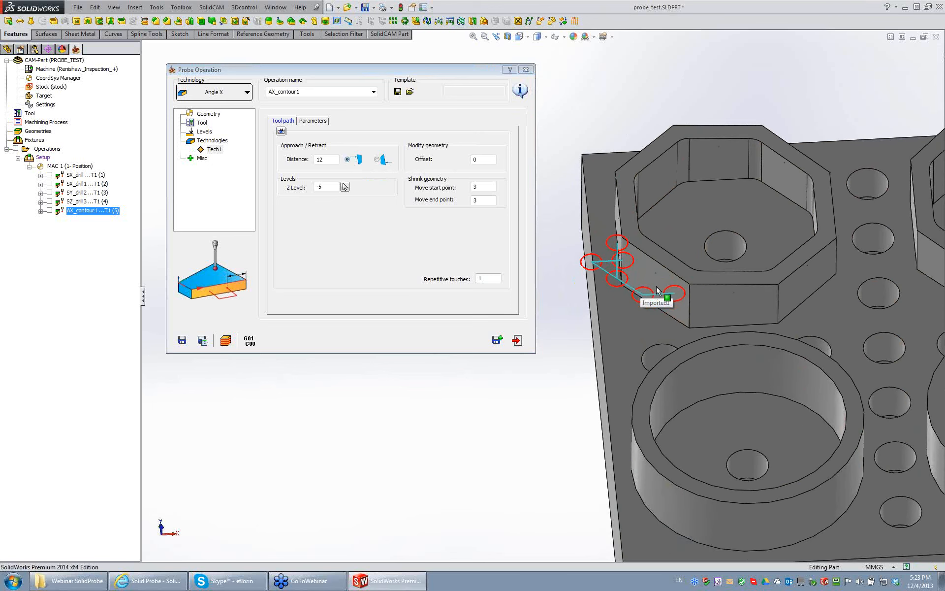
Change the operation's technology to Angle Y, keeping the same geometry, and save and calculate it.
left_click(219, 92)
left_click(236, 161)
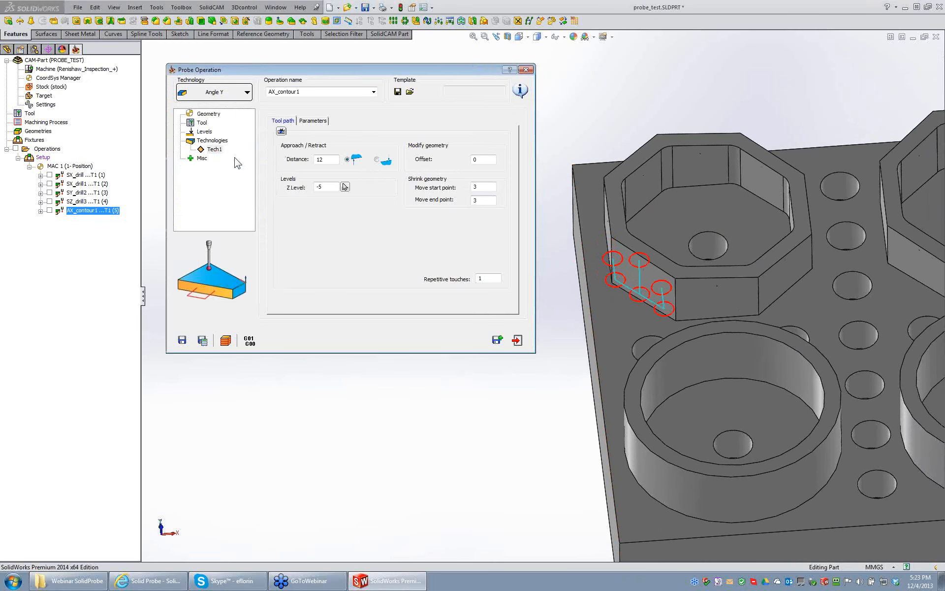
middle_click_drag(629, 313, 660, 306)
scroll(659, 305, "up", 2)
left_click(550, 399)
middle_click_drag(550, 399, 550, 400)
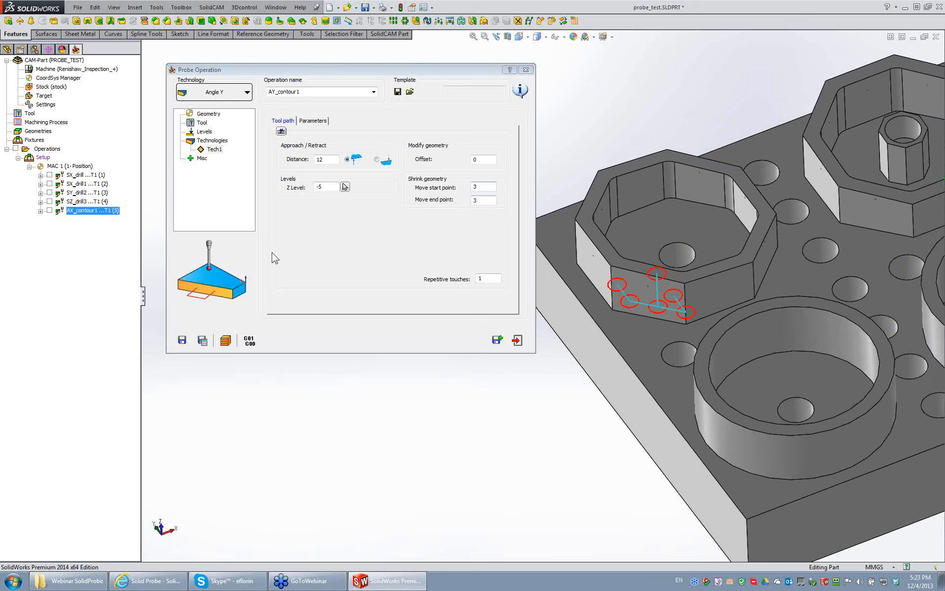
left_click(202, 341)
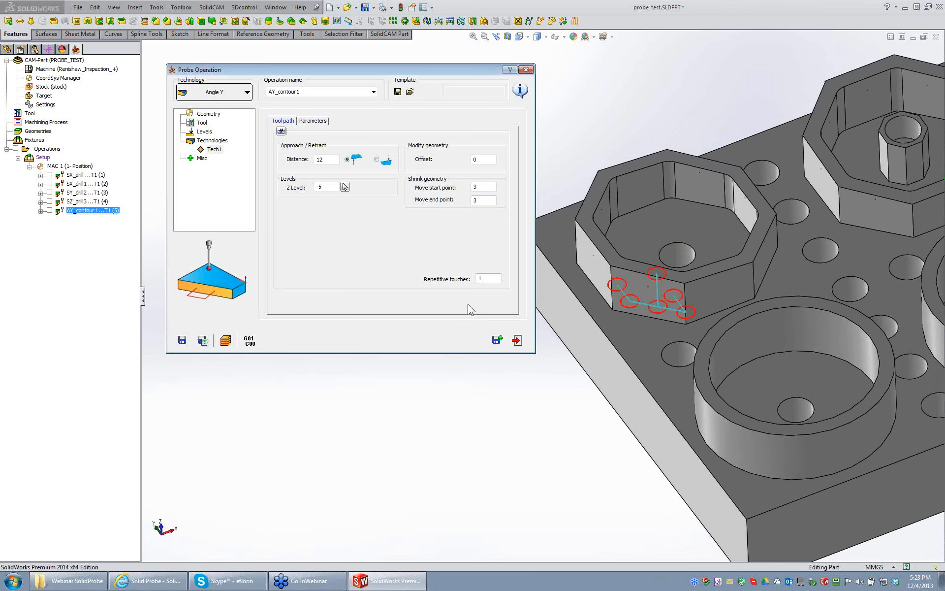
Generate the Angle Y operation's G-code and examine the Y, D and A parameters of the P9843 probing line.
left_click(252, 340)
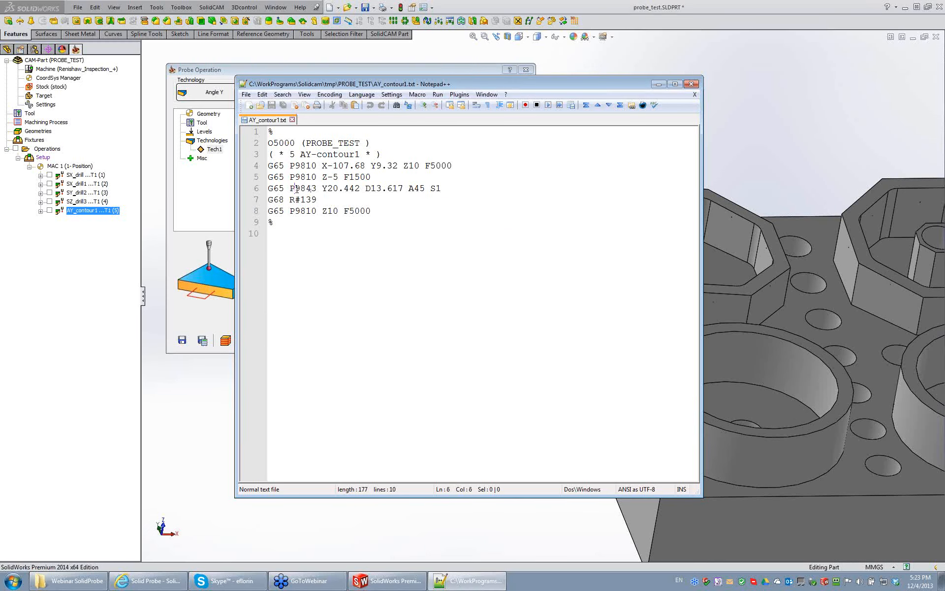
left_click_drag(296, 188, 314, 190)
left_click(327, 188)
left_click_drag(321, 188, 350, 191)
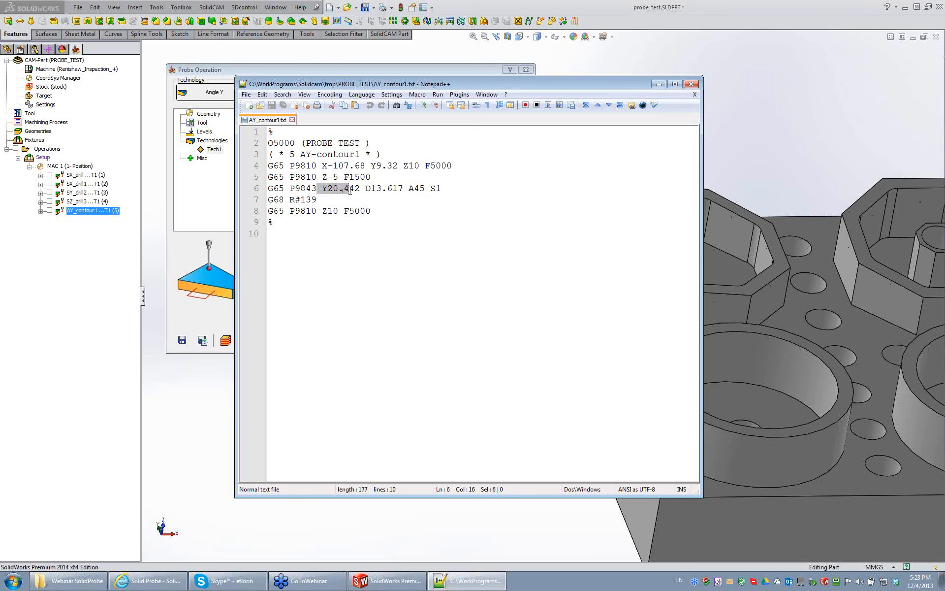
left_click(345, 190)
left_click_drag(366, 189, 402, 192)
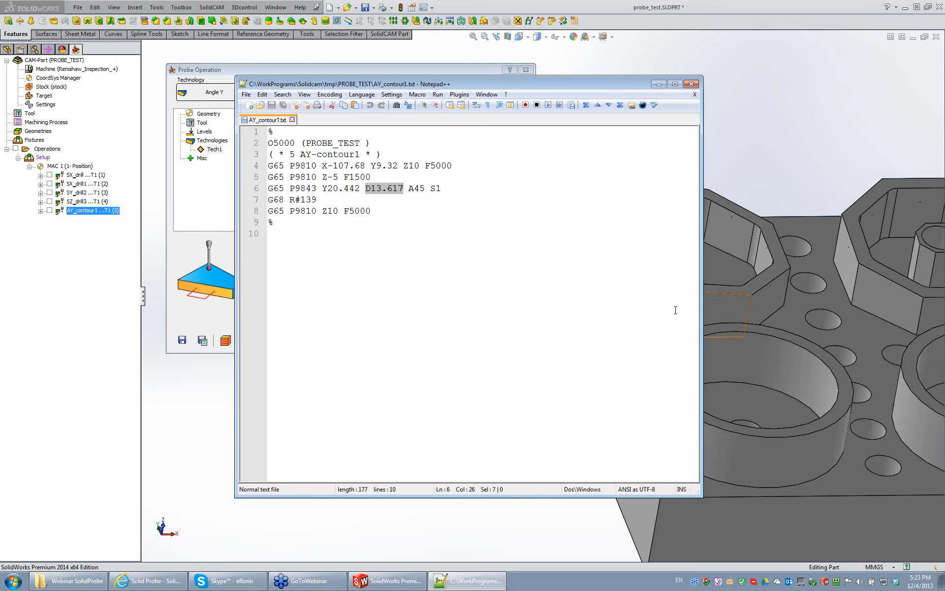
left_click(383, 188)
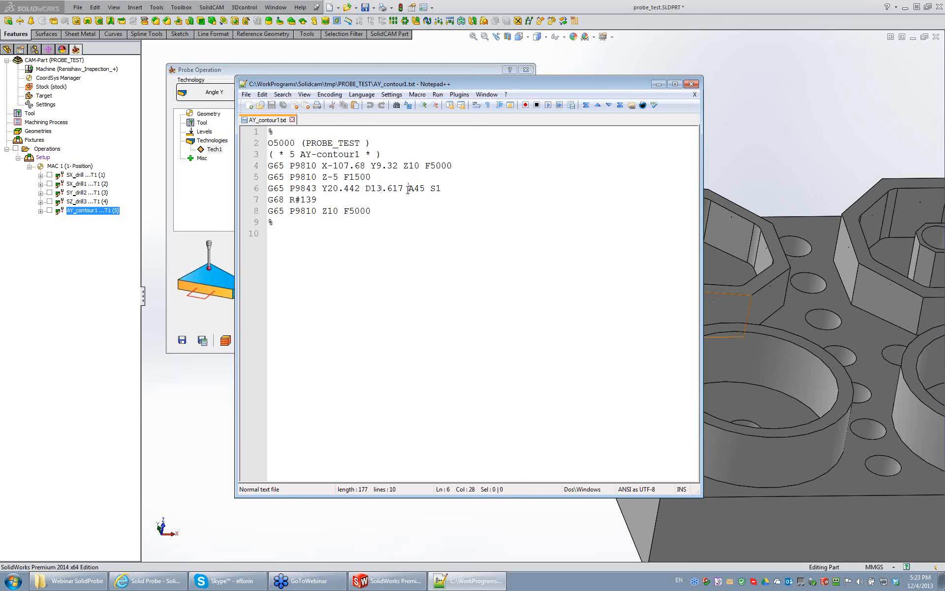
left_click_drag(407, 190, 423, 190)
left_click(444, 188)
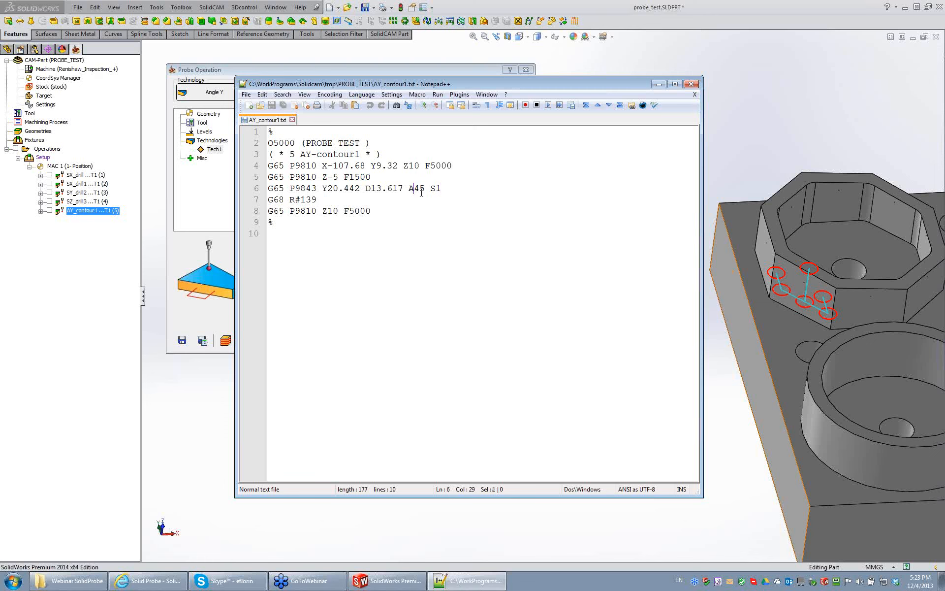
left_click_drag(422, 192, 427, 193)
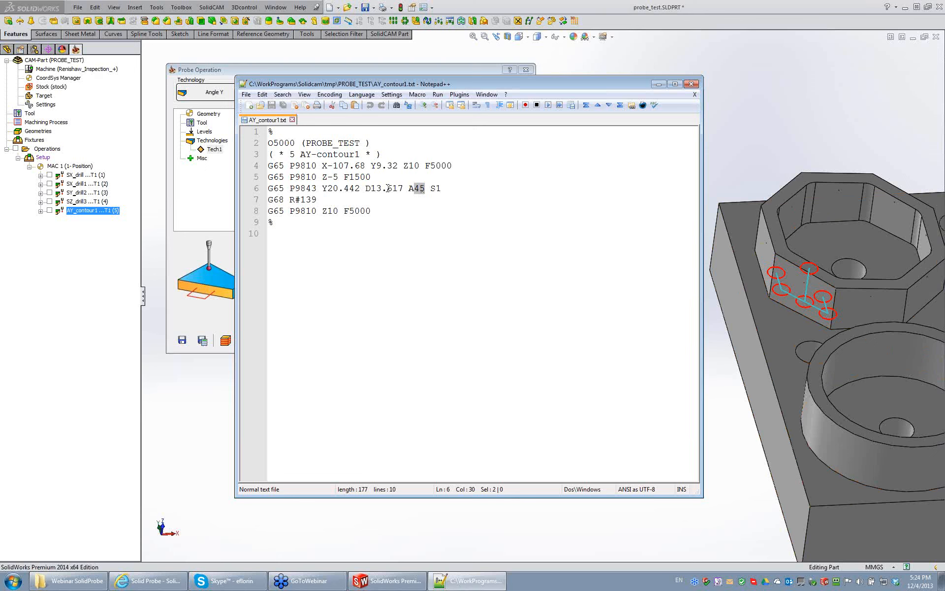
Examine the G68 rotation line in the G-code, and close the file and the Angle Y operation.
left_click_drag(318, 199, 275, 200)
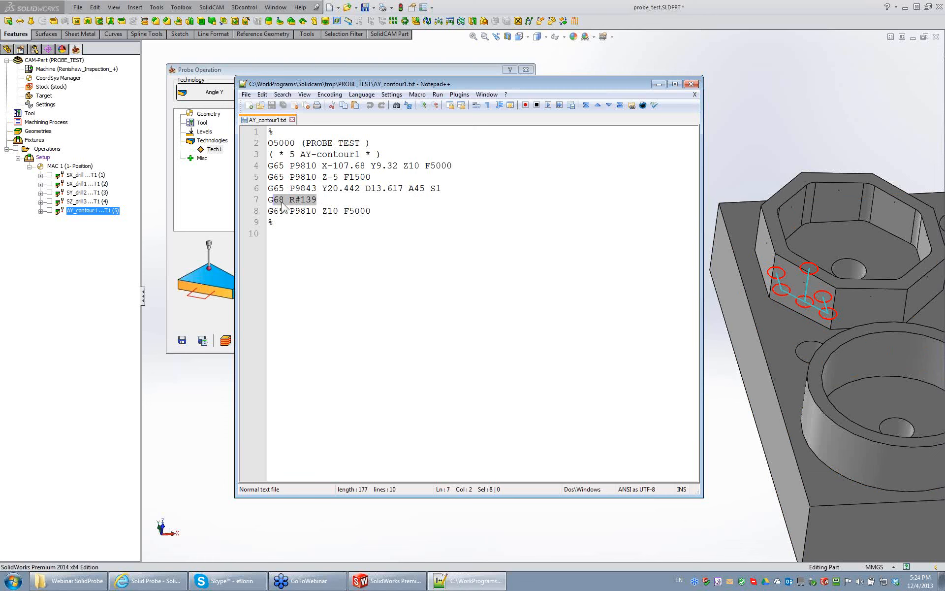
left_click(283, 200)
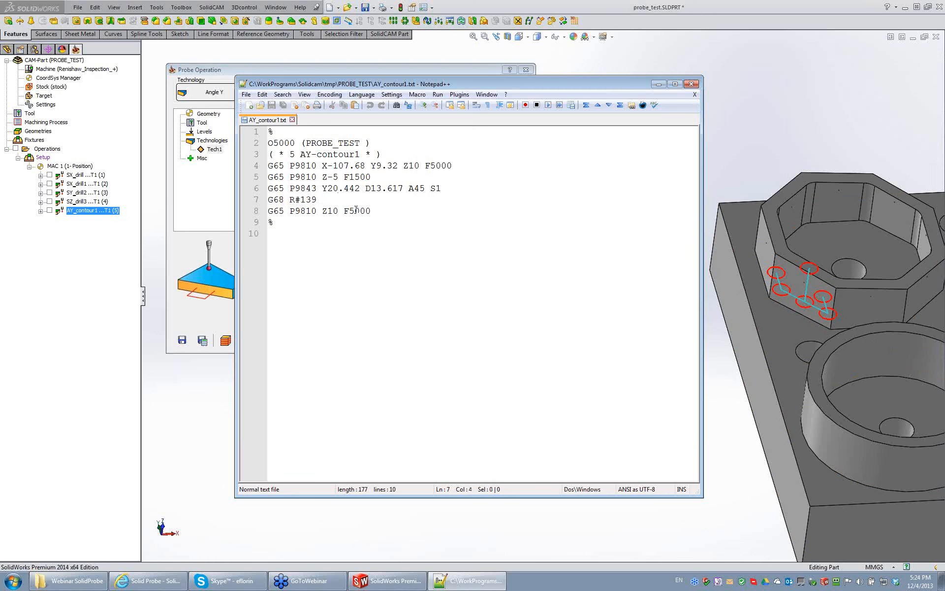
left_click_drag(294, 200, 317, 200)
left_click(326, 202)
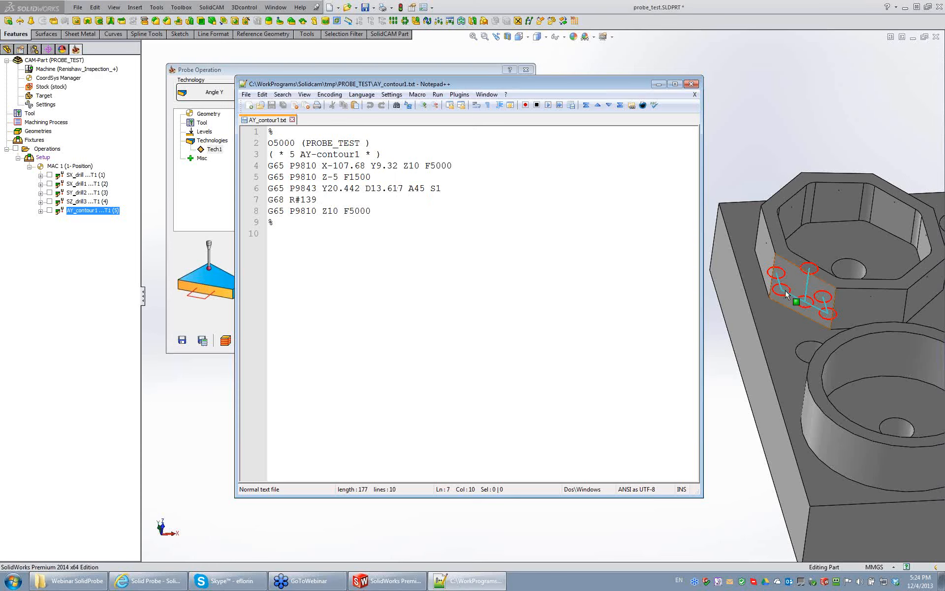
left_click(420, 230)
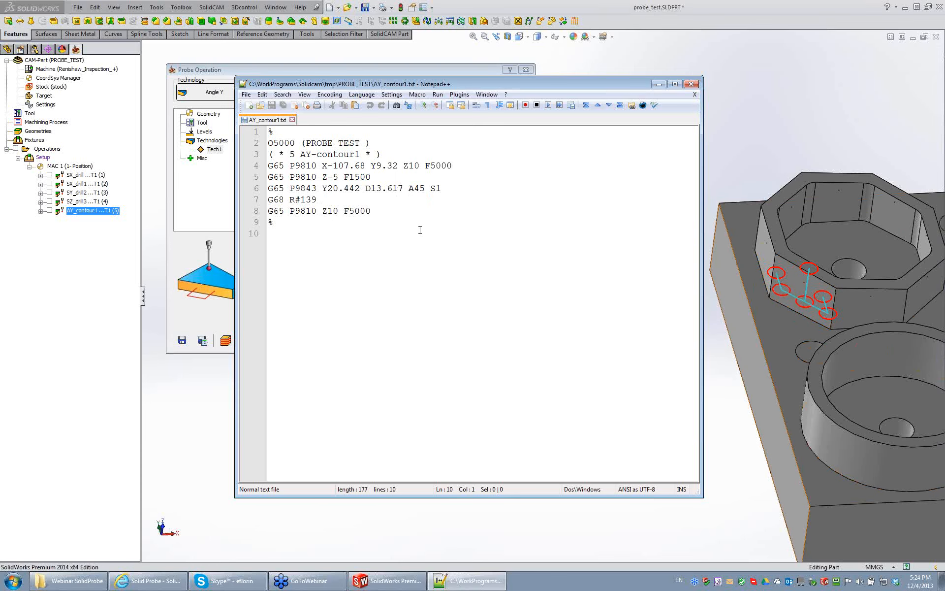
left_click(691, 84)
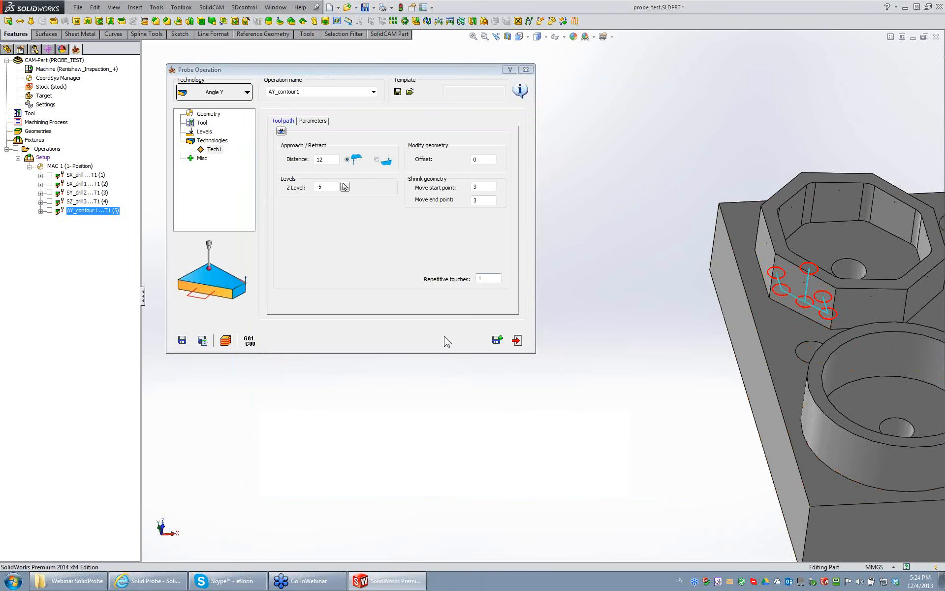
left_click(517, 340)
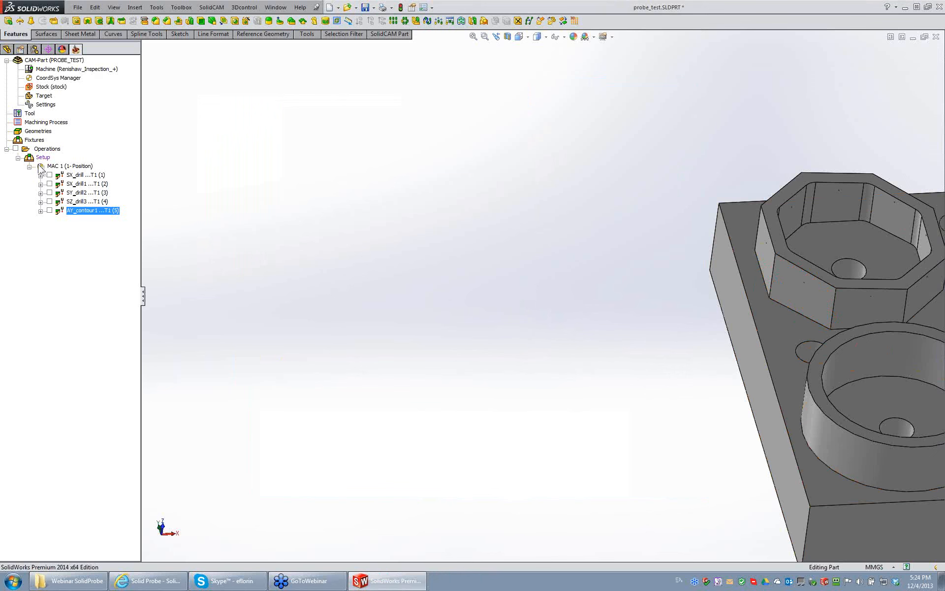
Add a new probe operation to the operations of the CAM-Part.
right_click(46, 150)
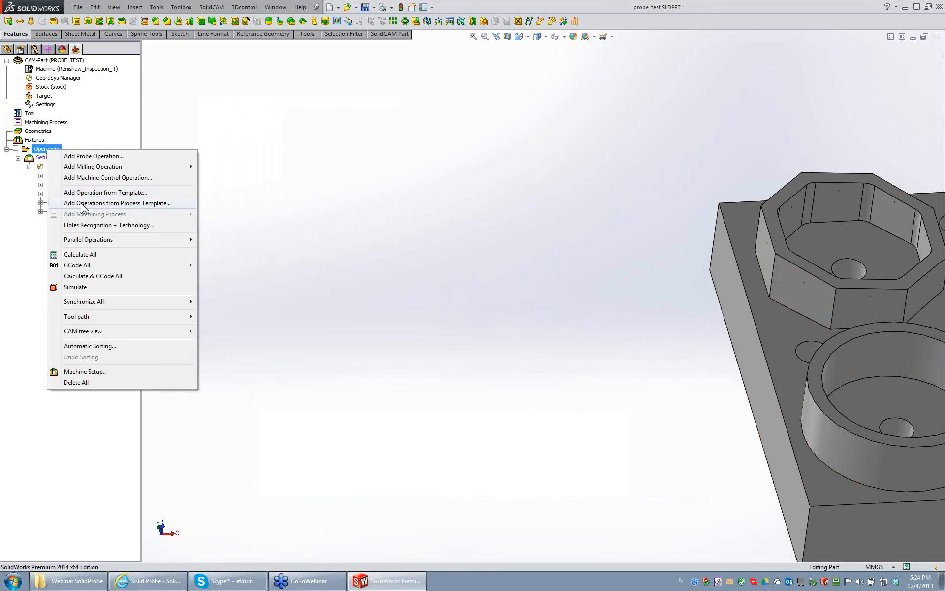
left_click(94, 156)
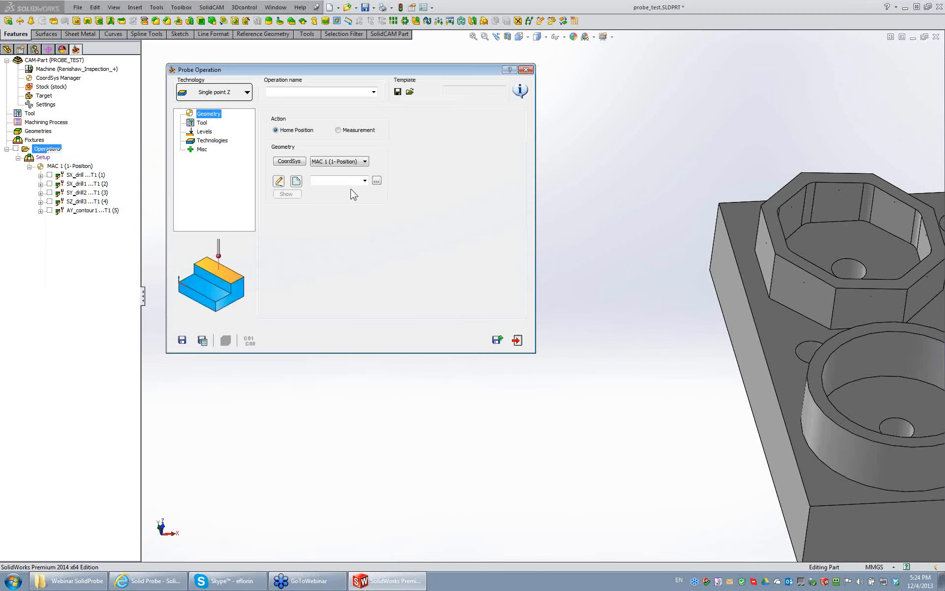
left_click(297, 183)
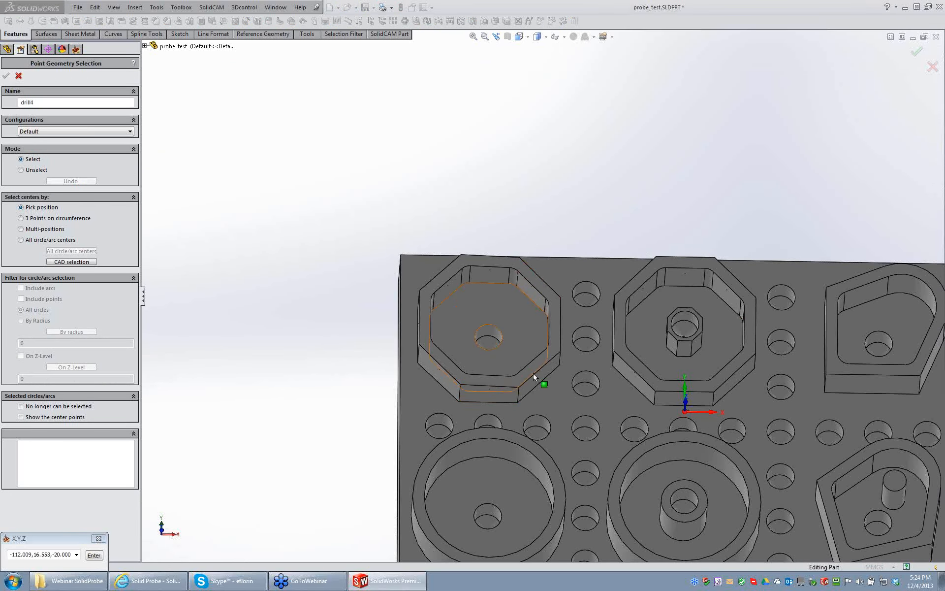
middle_click_drag(516, 386, 419, 351, "ctrl")
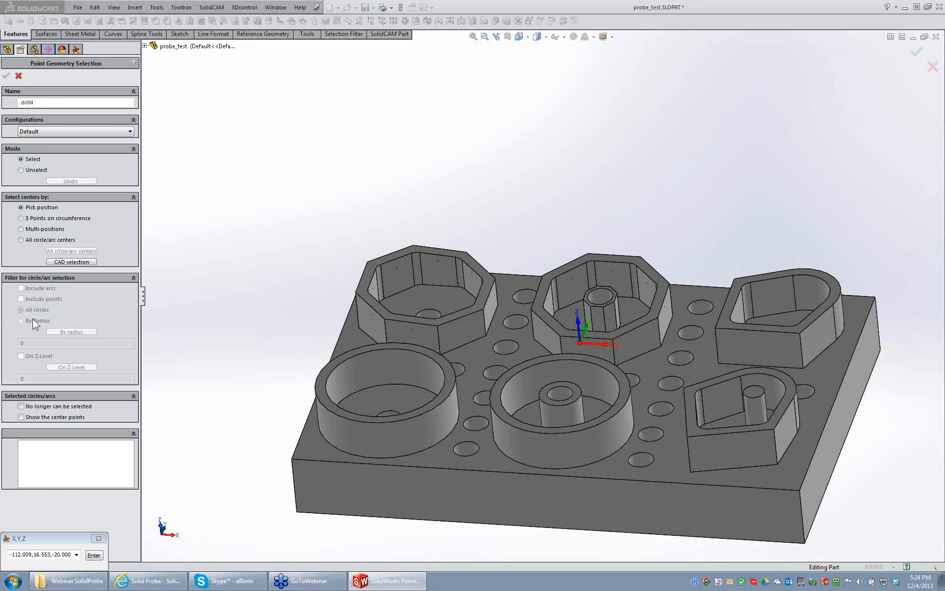
left_click(19, 78)
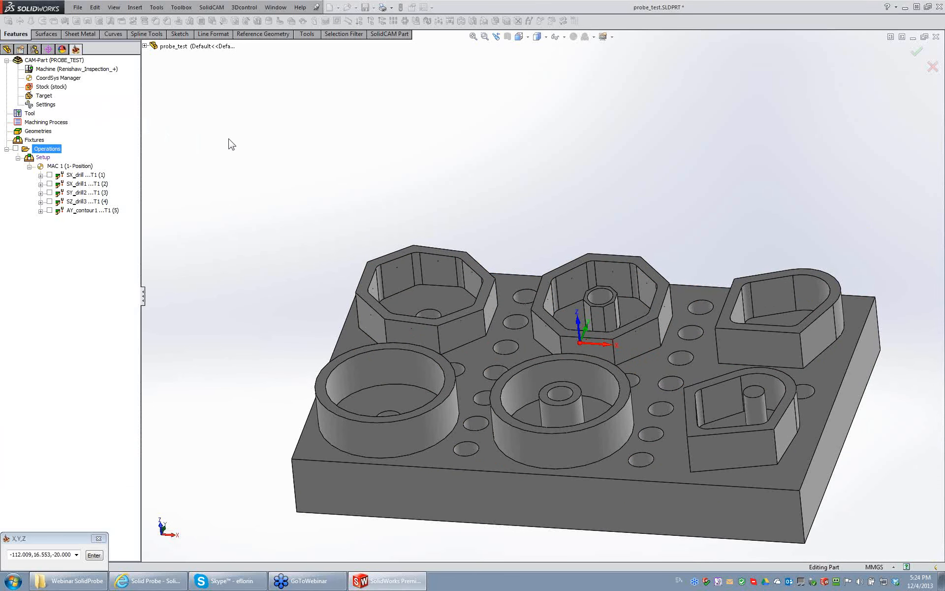
Change the operation's technology to Angle Z and start defining a new geometry for it.
left_click(222, 93)
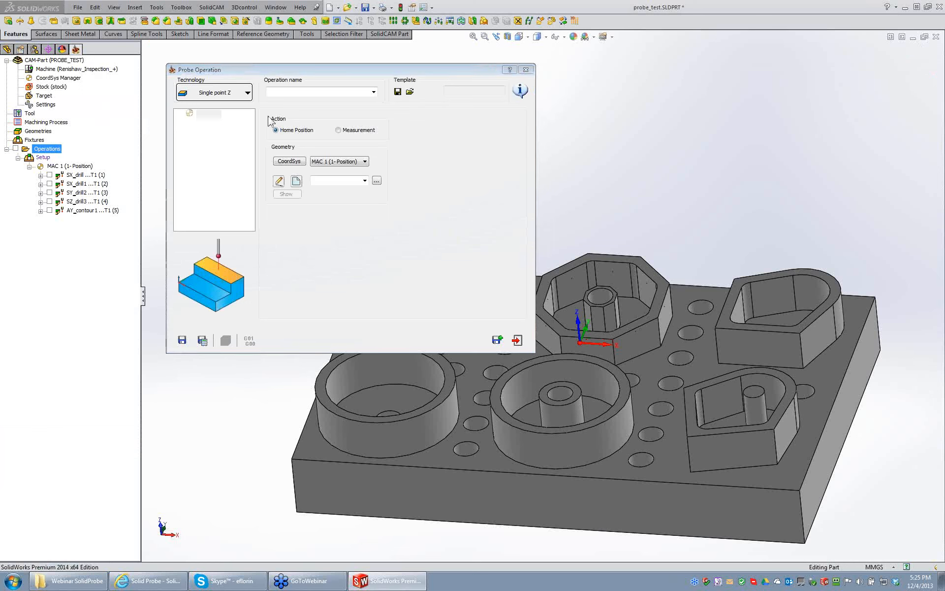
left_click(273, 157)
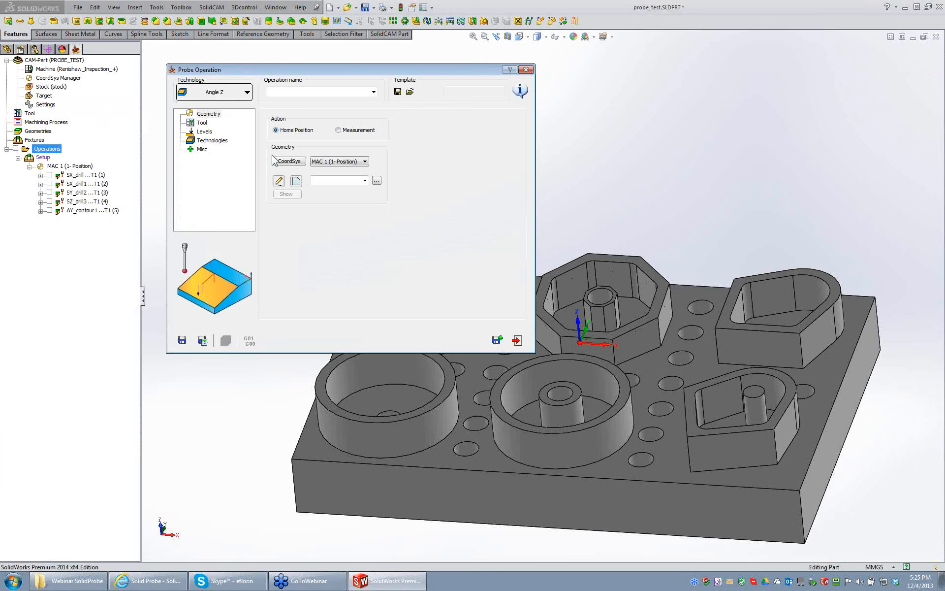
left_click(296, 181)
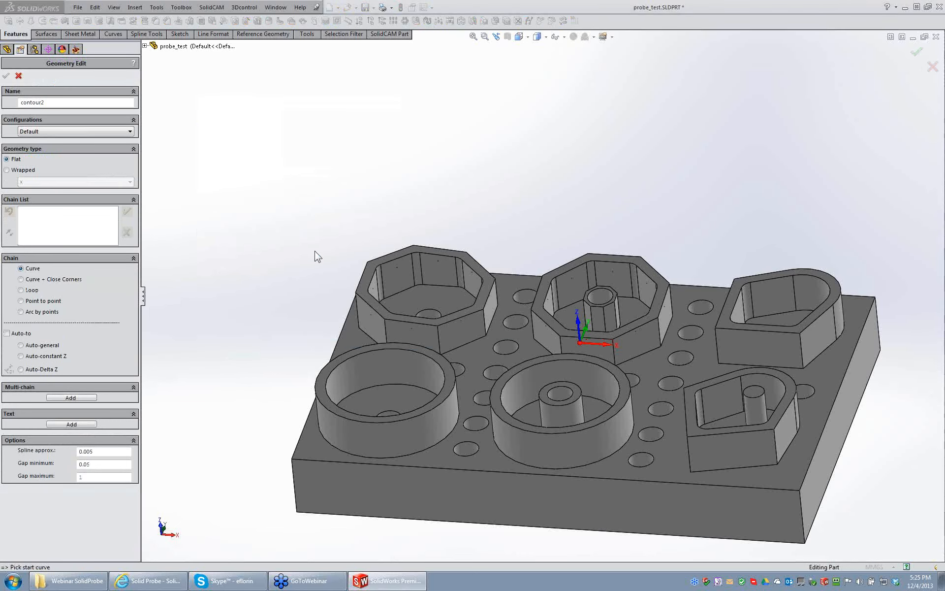
scroll(300, 246, "down", 3)
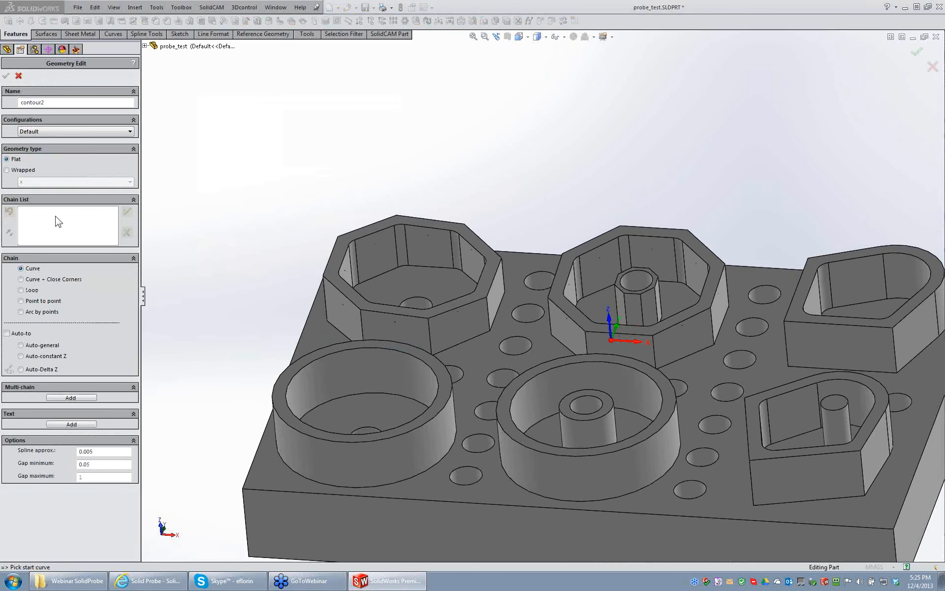
left_click(55, 216)
left_click(44, 301)
scroll(363, 303, "down", 3)
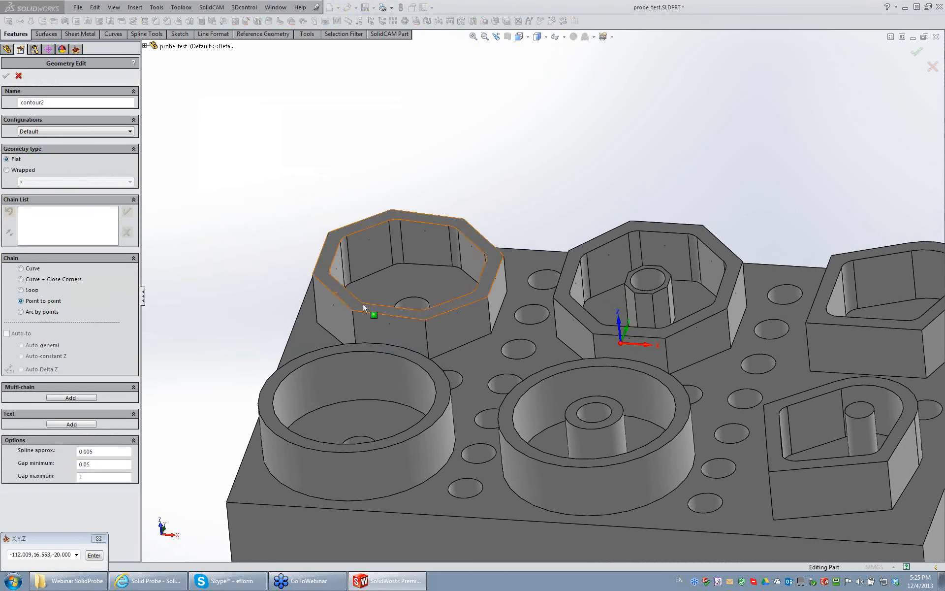
left_click(489, 297)
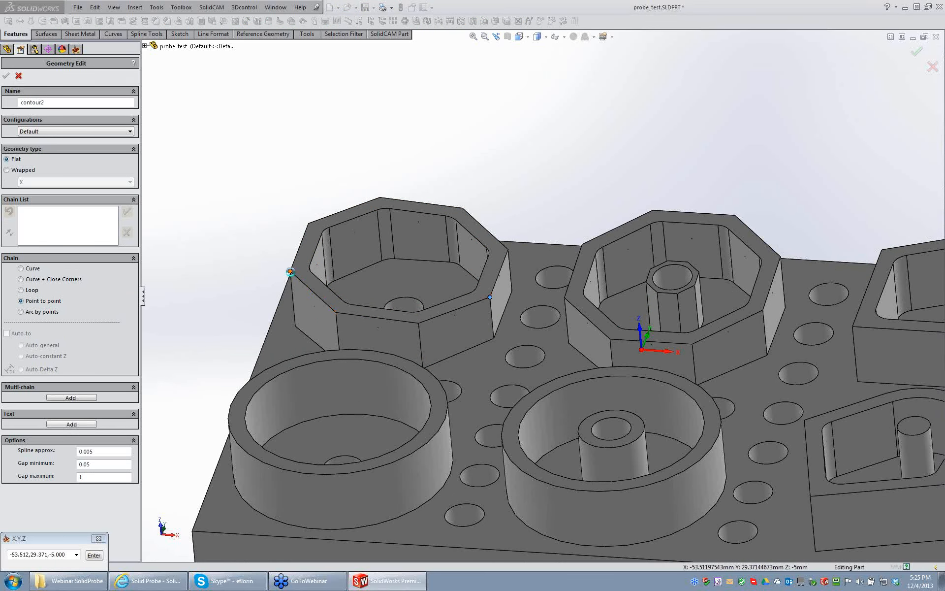
left_click(291, 271)
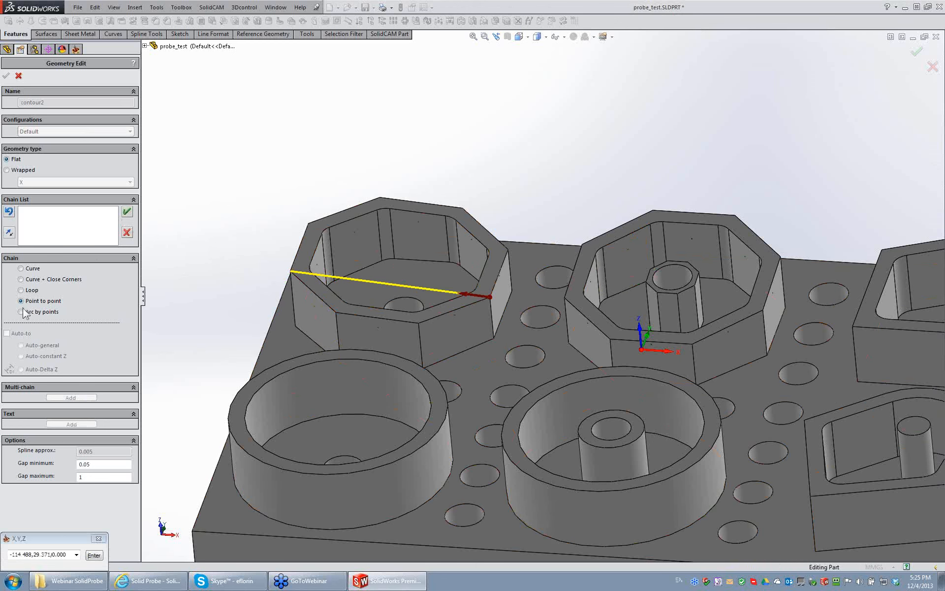
left_click(610, 340)
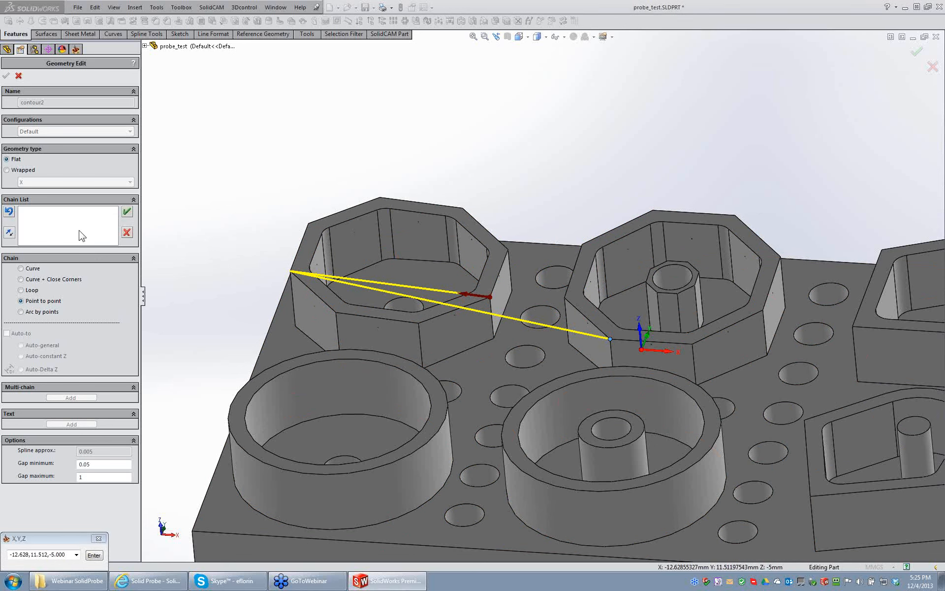
left_click(127, 232)
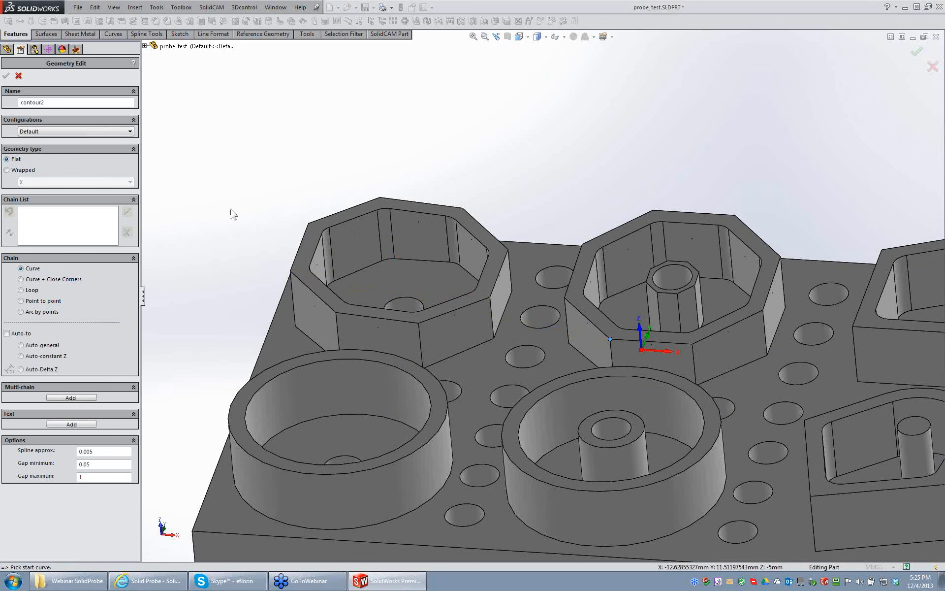
Add a point-to-point chain along X between two outer top corners of the octagonal boss without the central post.
left_click(37, 301)
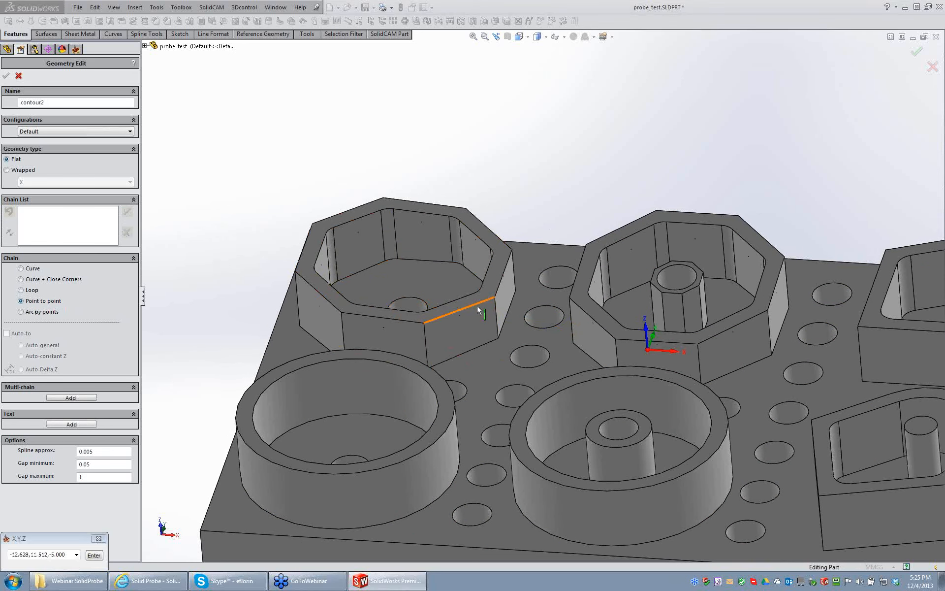
left_click(496, 296)
left_click(495, 297)
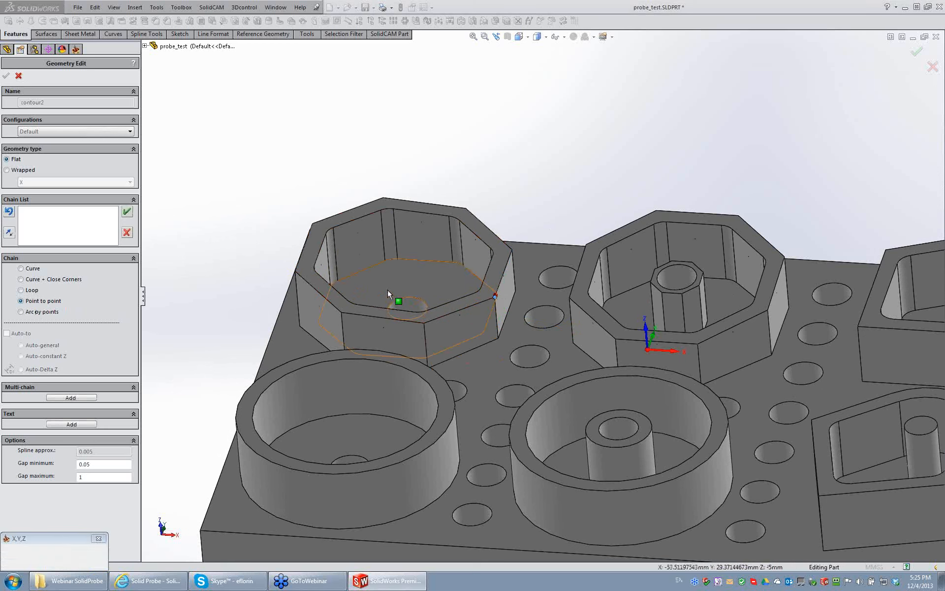
left_click(296, 271)
left_click(126, 212)
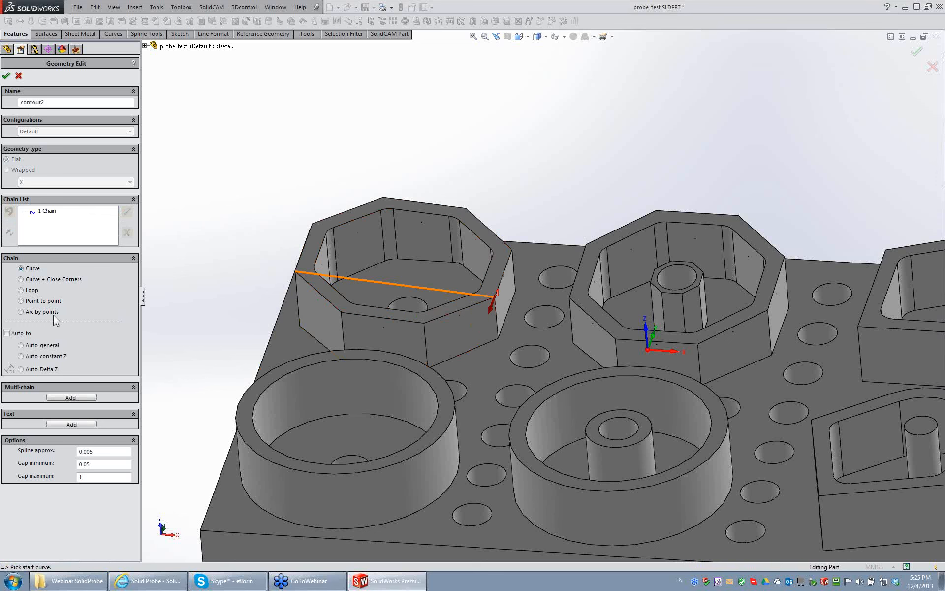
Add a second point-to-point chain along Y between two outer top corners of the octagonal boss with the central post, and accept the geometry.
left_click(45, 301)
left_click(616, 338)
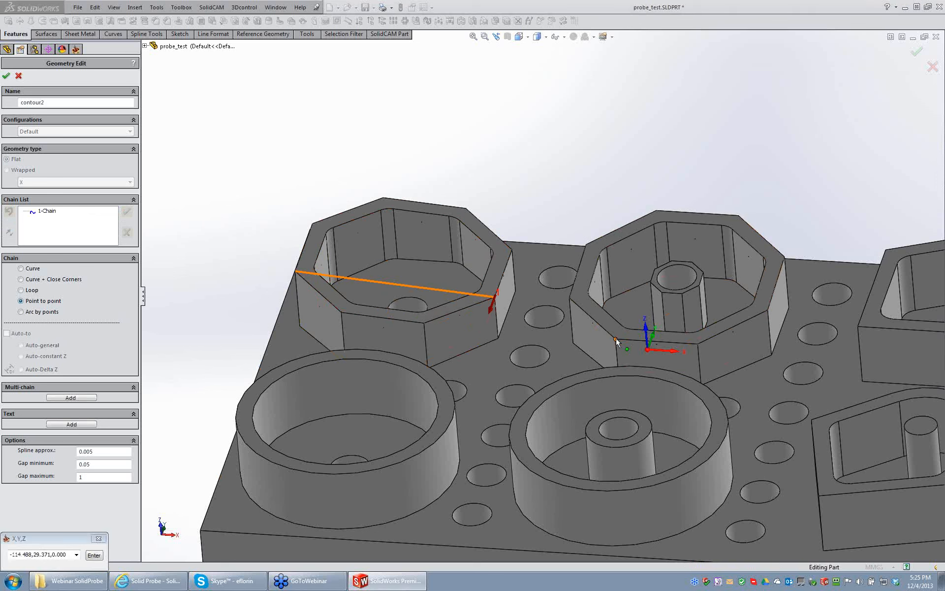
left_click(657, 210)
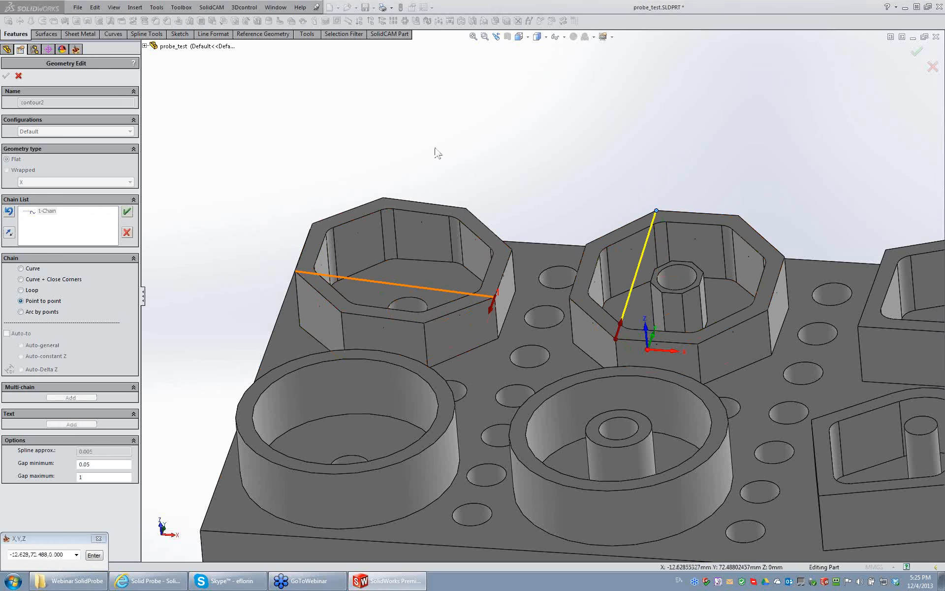
left_click(127, 211)
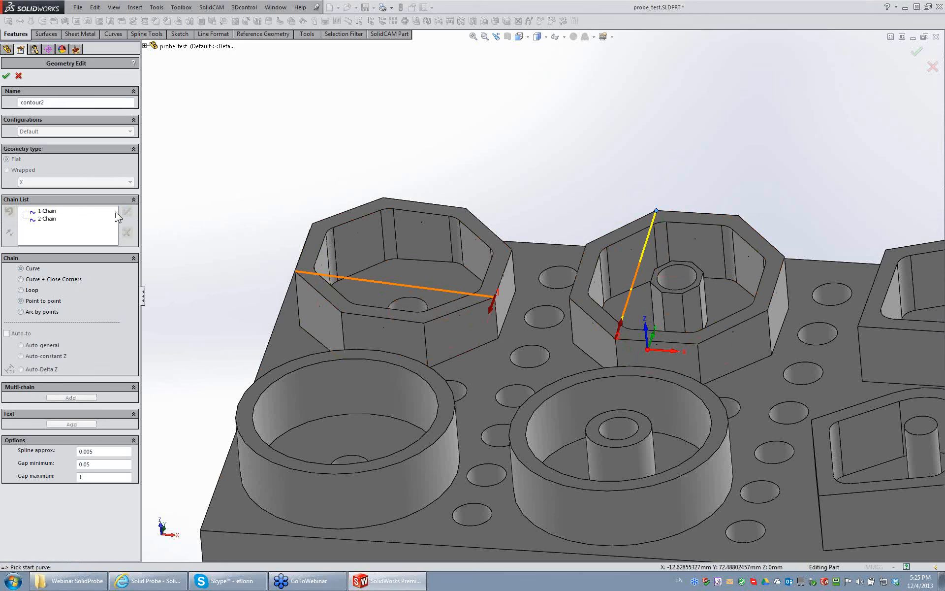
left_click(7, 77)
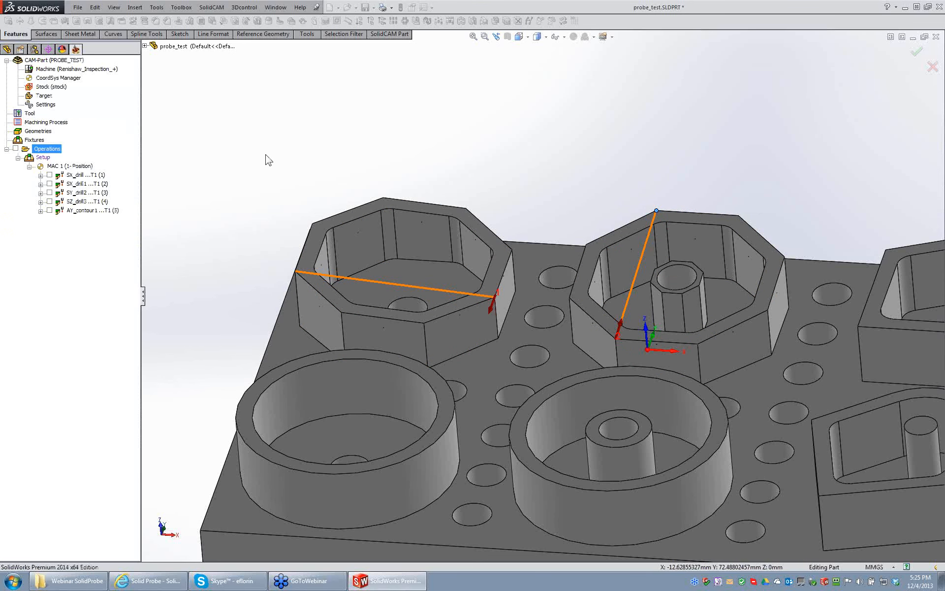
Assign probe tool number 1 to the Angle Z operation.
left_click(206, 124)
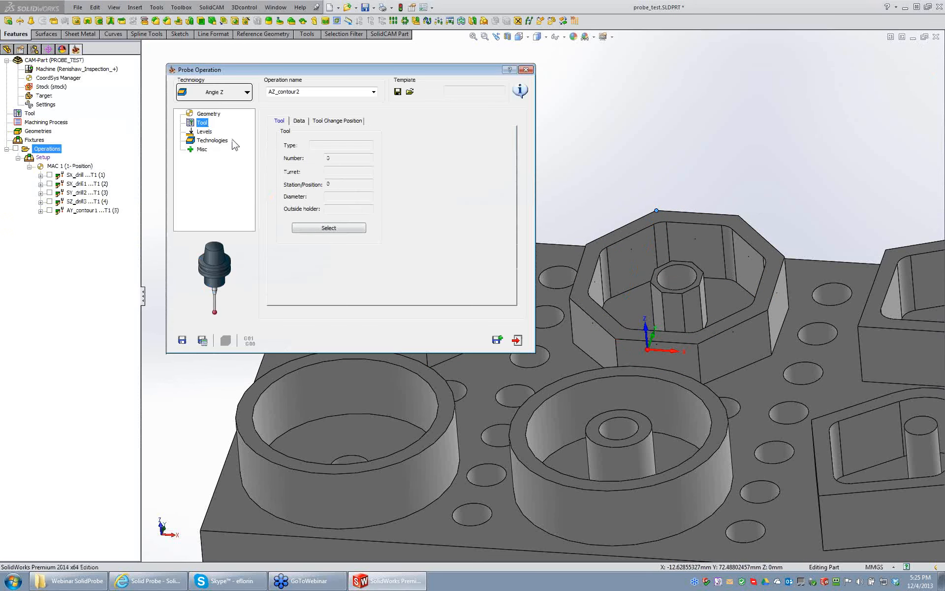
left_click(321, 227)
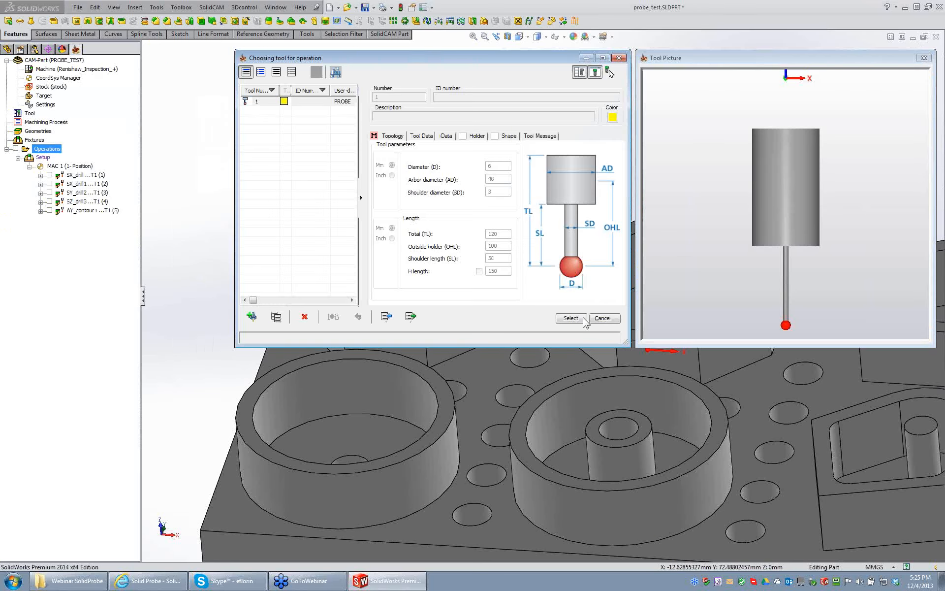
left_click(584, 320)
Examine the Tech1 tool path settings and preview its tool path on the part.
left_click(215, 141)
left_click(215, 149)
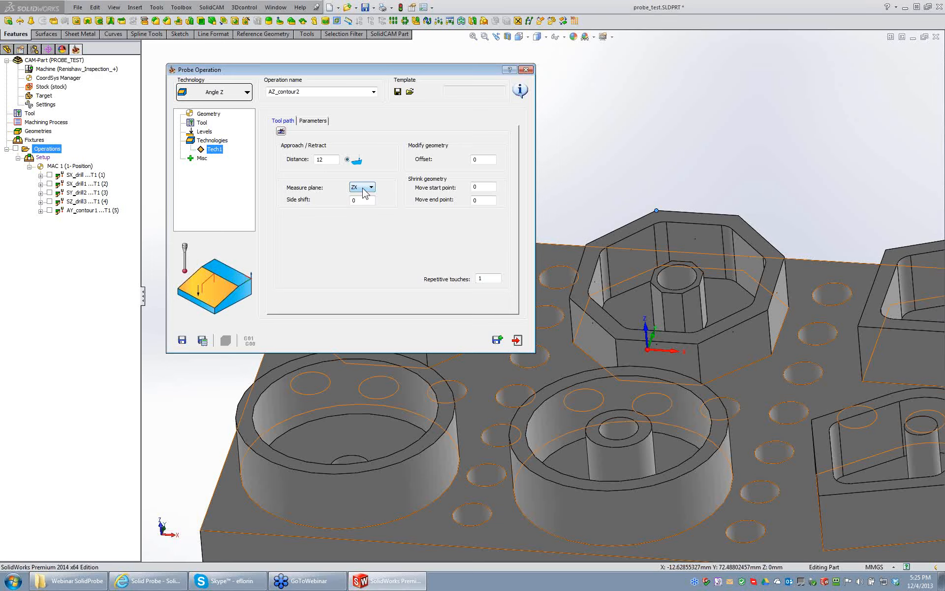
scroll(365, 191, "up", 4)
left_click(279, 131)
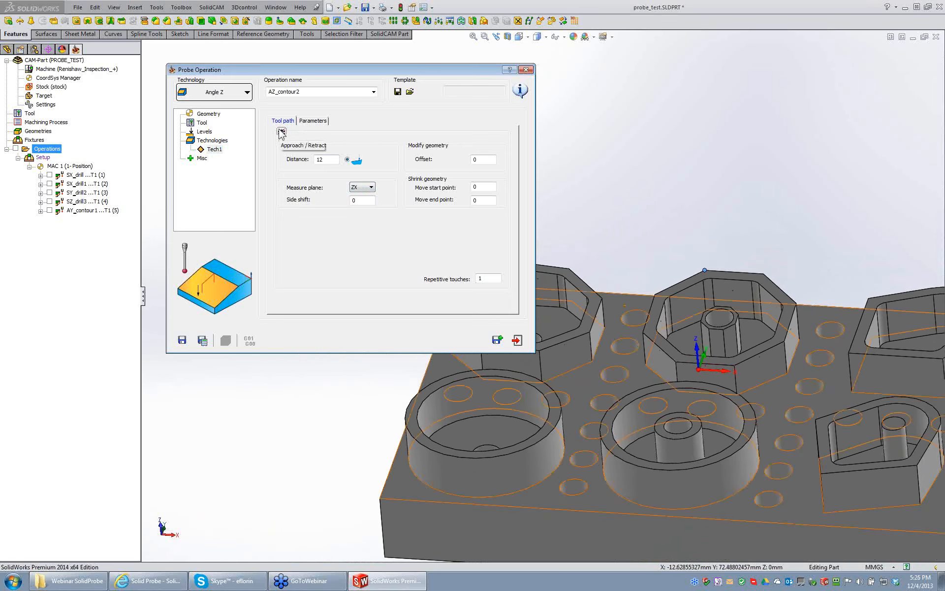
Try 1-Chain and 2-Chain in turn as the geometry to work on, ending with 1-Chain.
left_click(216, 141)
left_click(468, 148)
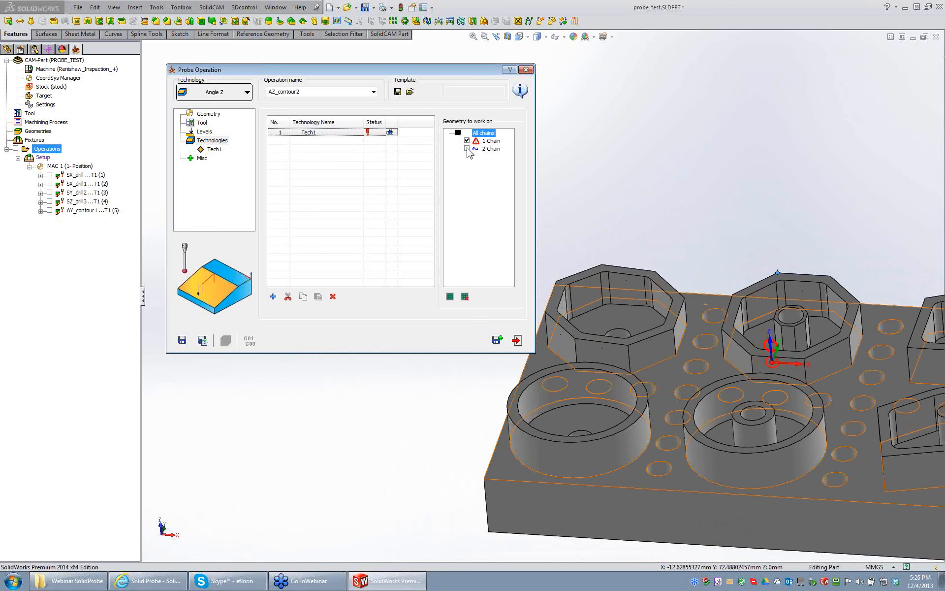
left_click(467, 141)
left_click(468, 149)
left_click(467, 141)
left_click(488, 142)
middle_click_drag(593, 158, 642, 169)
Try to save and calculate the operation, and set Tech1's approach/retract distance to 10.
left_click(214, 149)
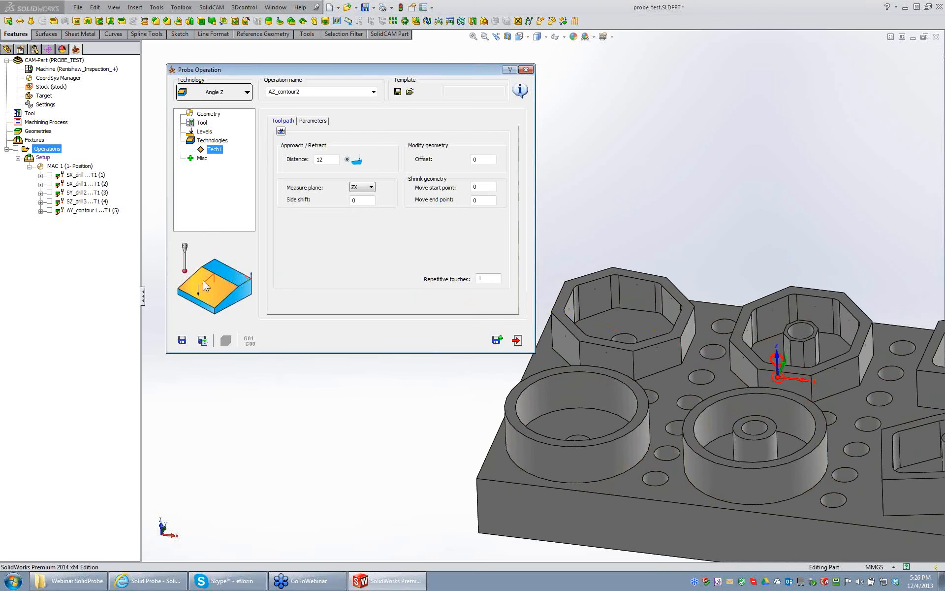
left_click(202, 339)
left_click(258, 162)
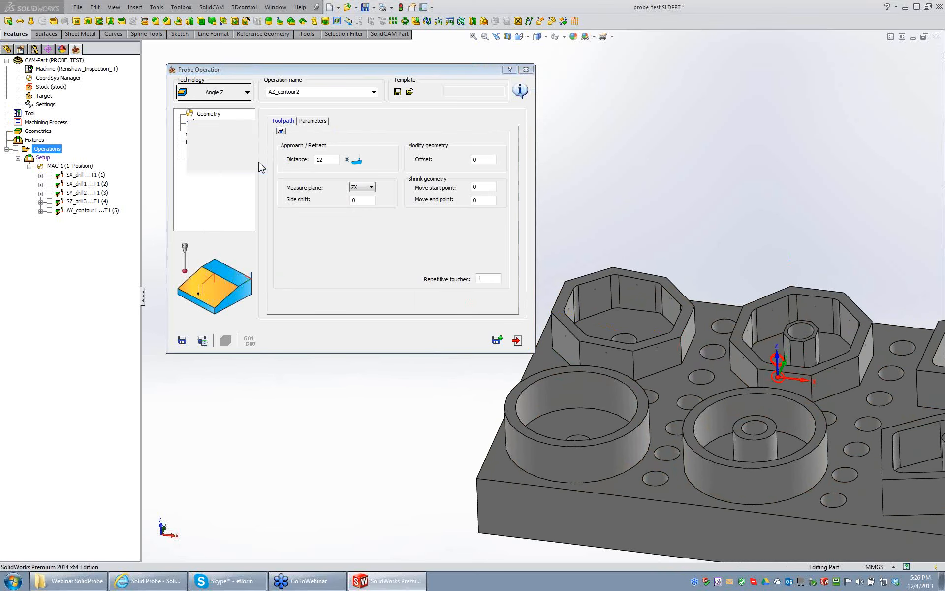
left_click(322, 160)
scroll(296, 159, "down", 1)
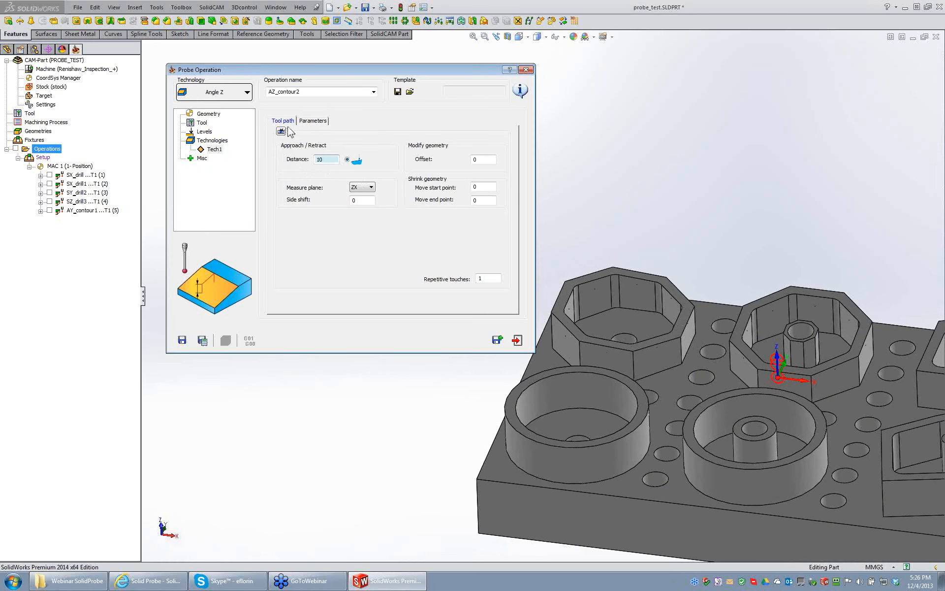
Apply Tech1 to 2-Chain instead of 1-Chain.
left_click(212, 141)
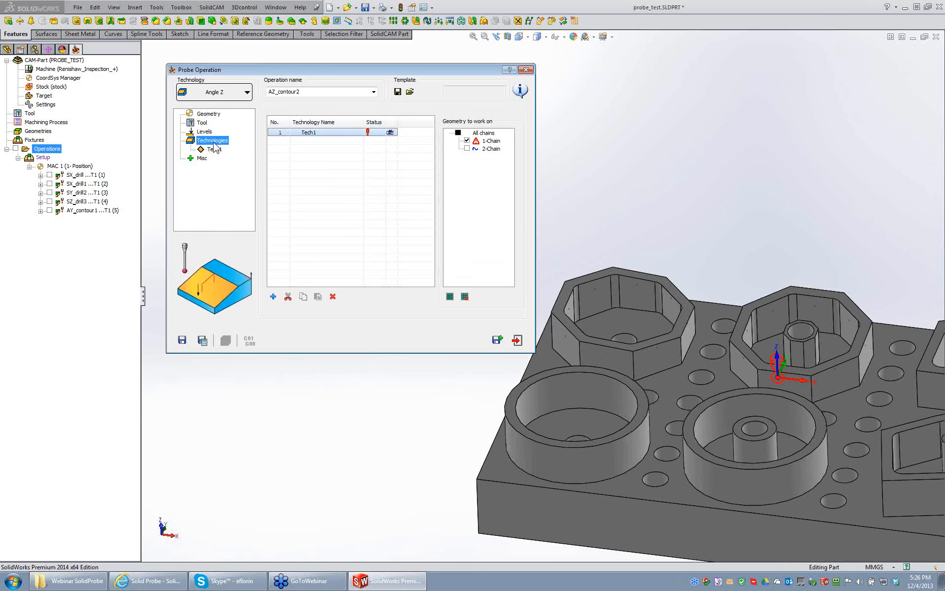
left_click(215, 149)
left_click(209, 141)
left_click(469, 150)
left_click(467, 148)
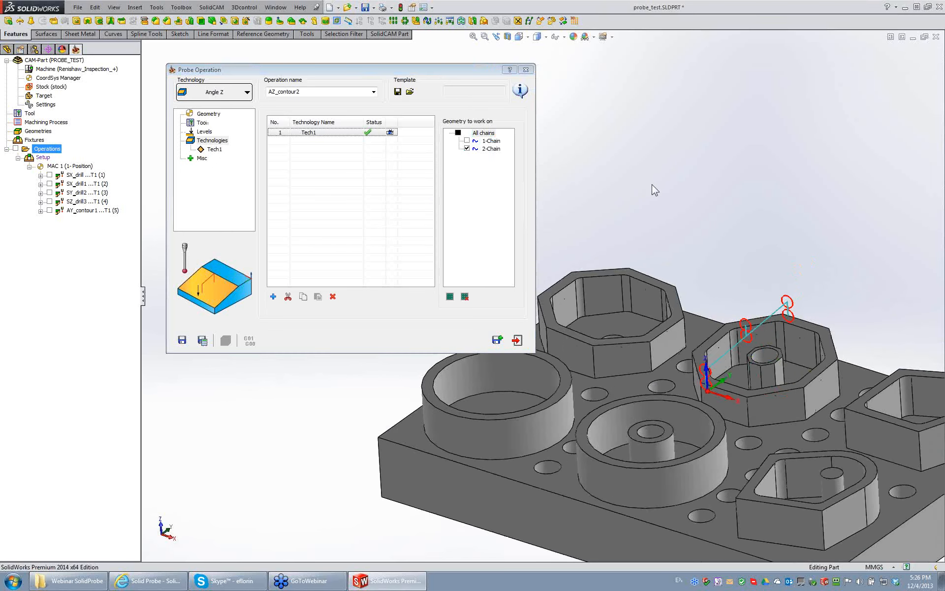
Try a side shift of 1 for Tech1, change it to -2, and return to the operation's geometry settings.
left_click(214, 149)
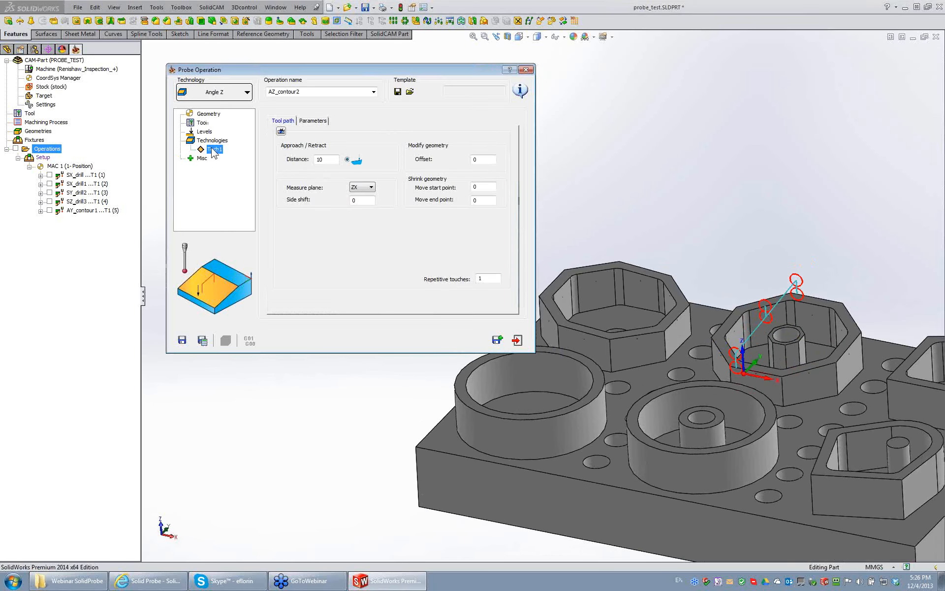
left_click(362, 200)
key("BackSpace")
type("1")
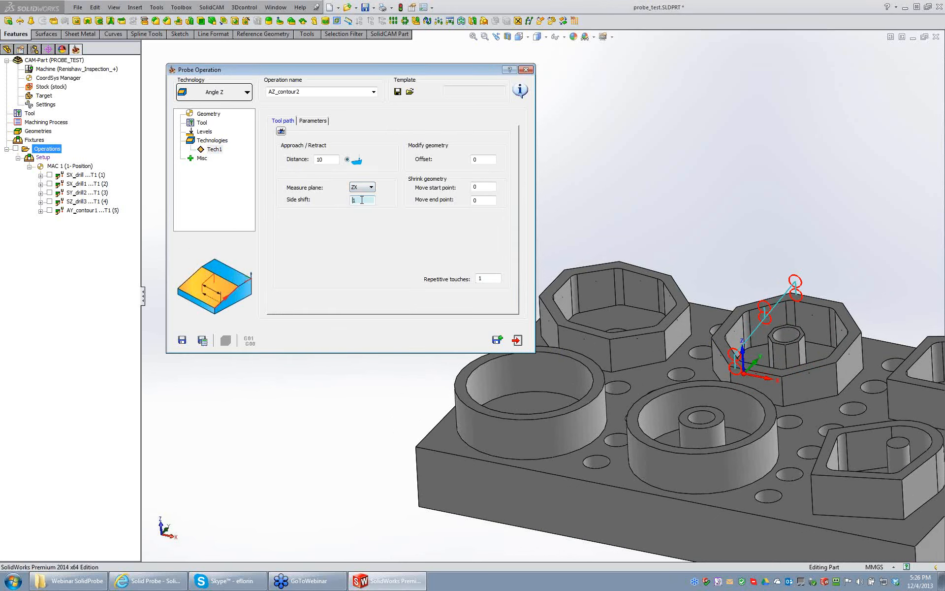
key("BackSpace")
type("-2")
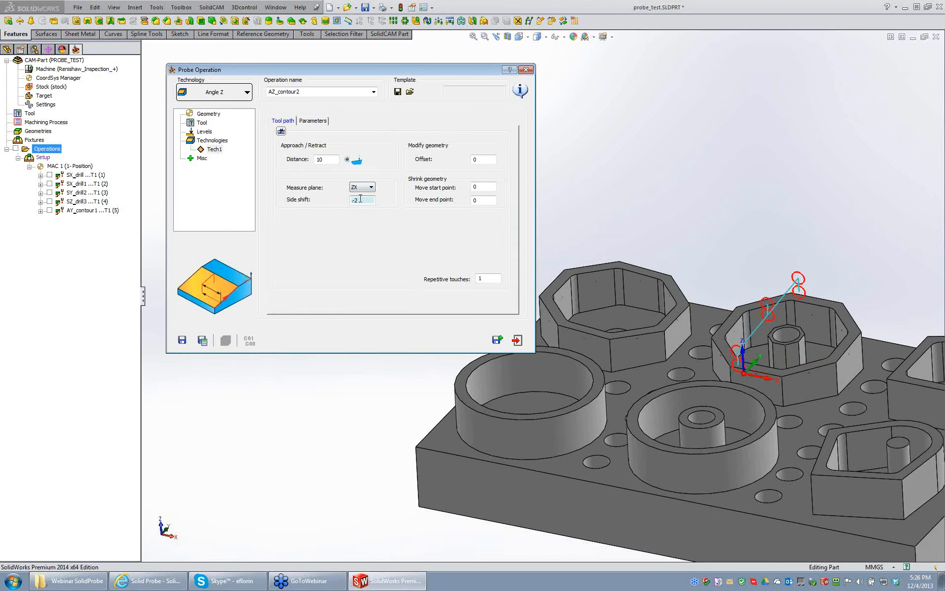
left_click(202, 114)
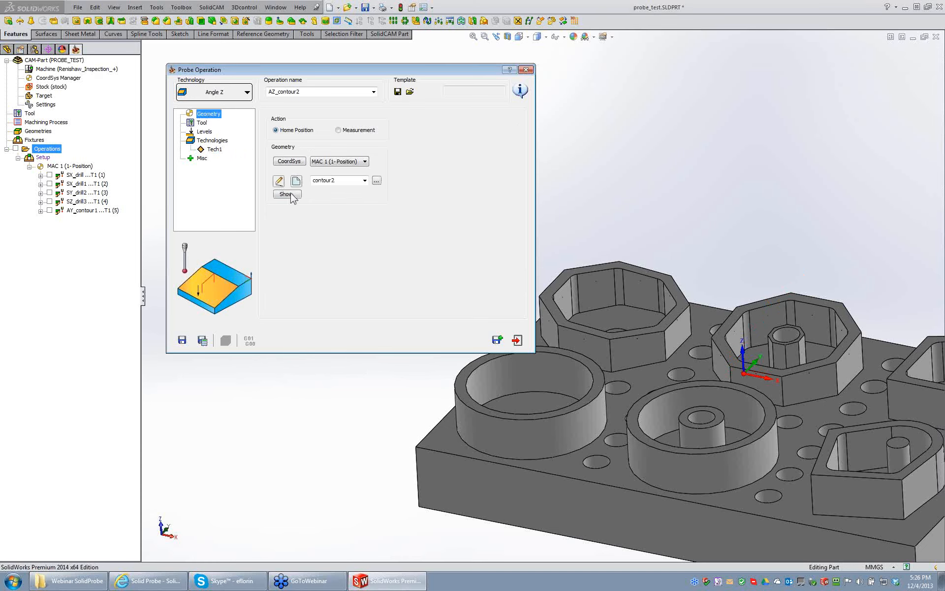
Define a new probe geometry with two chains, one top edge on each of the two neighbouring octagonal bosses.
left_click(294, 183)
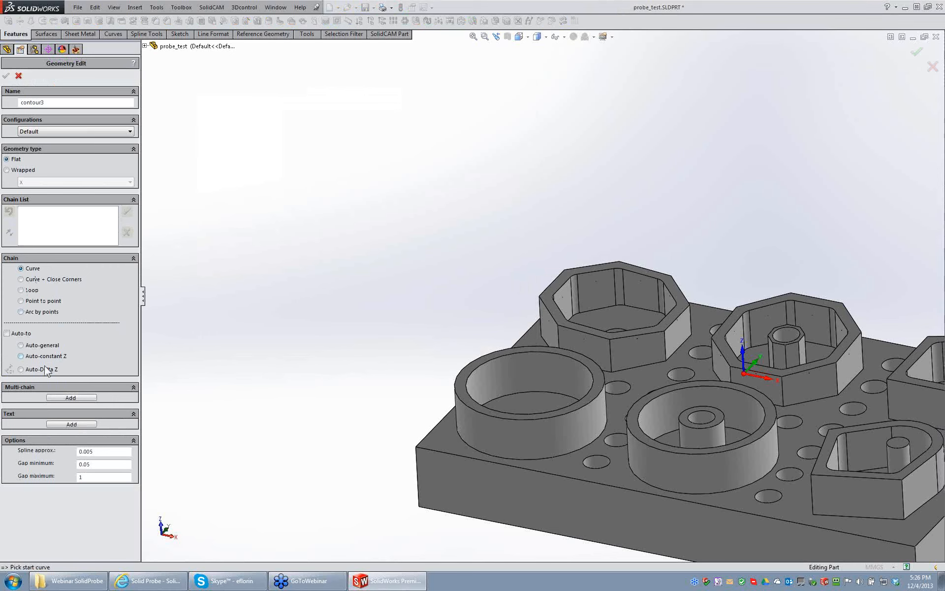
left_click(596, 337)
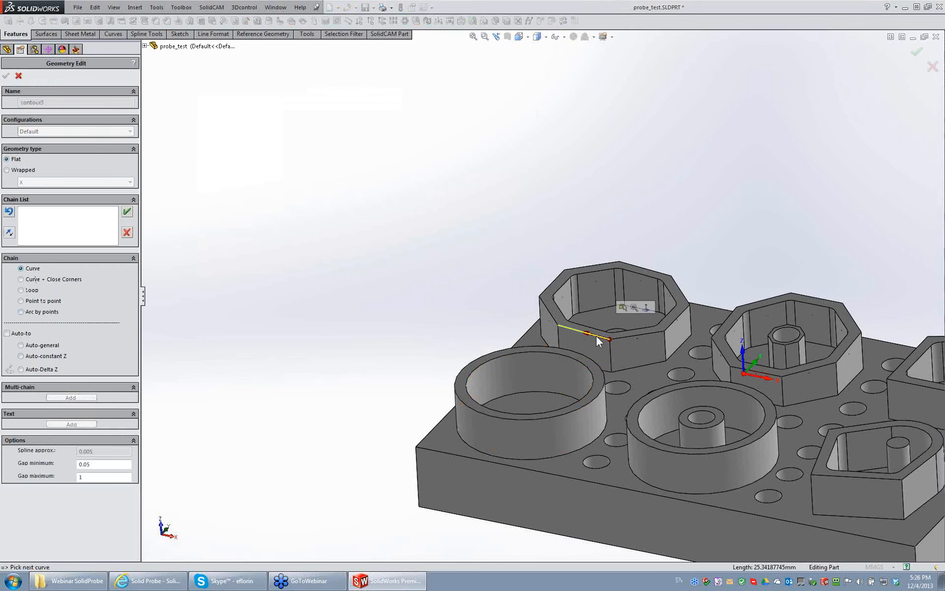
left_click(129, 213)
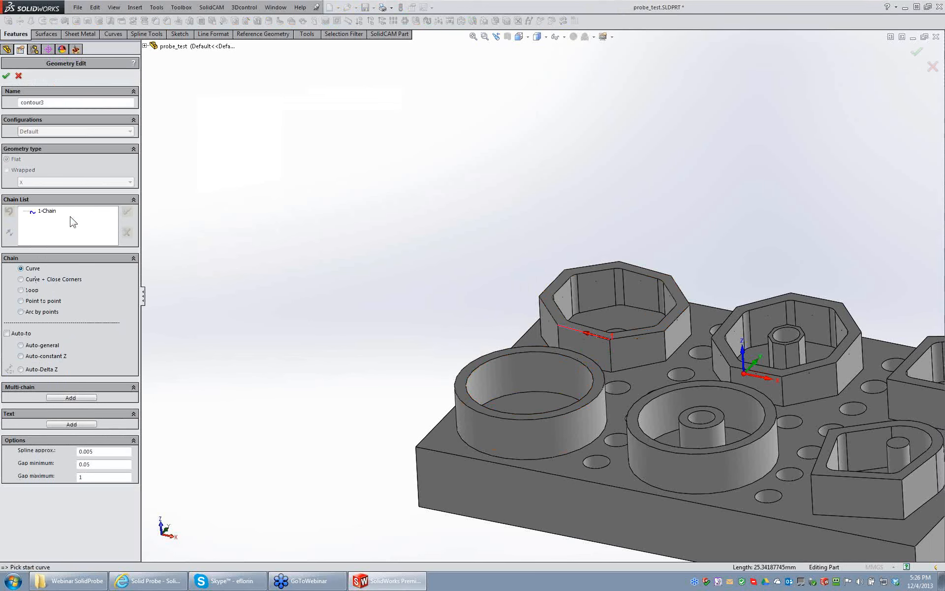
middle_click_drag(748, 377, 710, 293)
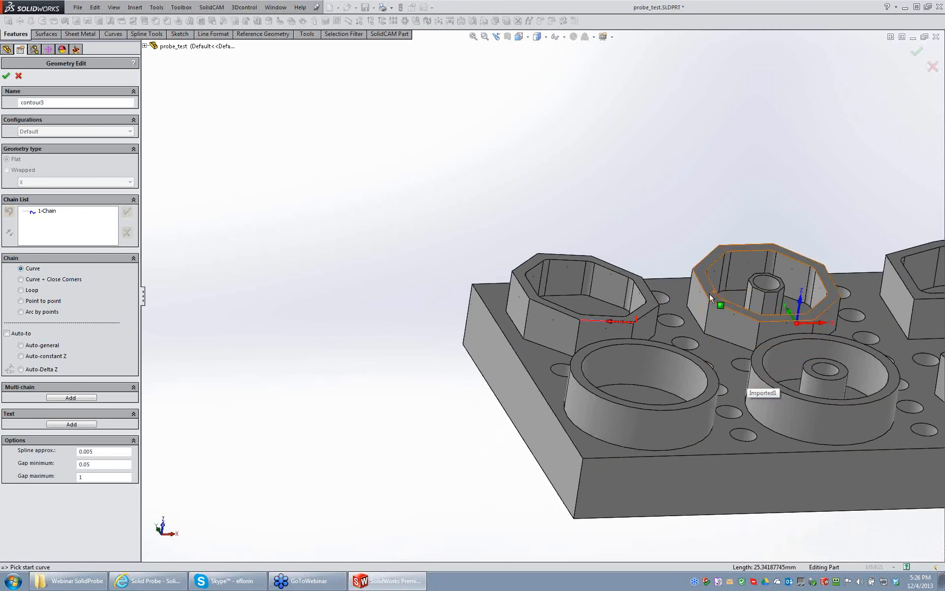
left_click(706, 295)
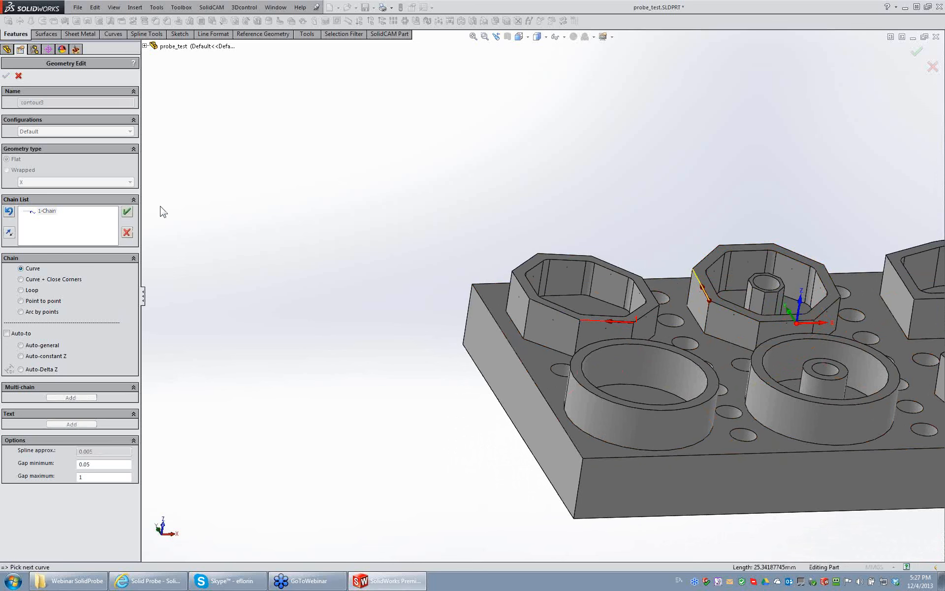
left_click(127, 213)
left_click(6, 75)
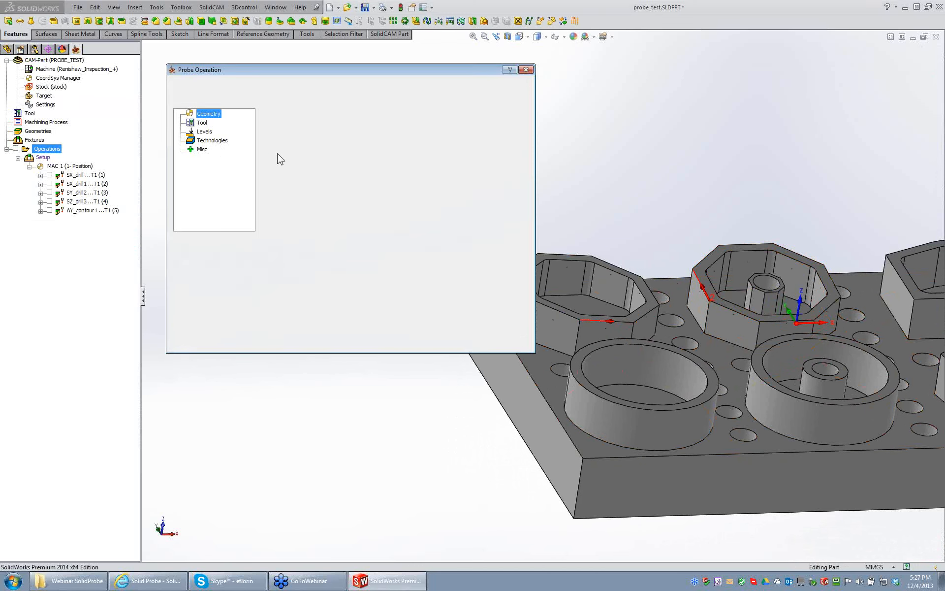
Exclude 2-Chain from Tech1 so that it works on 1-Chain only.
left_click(217, 149)
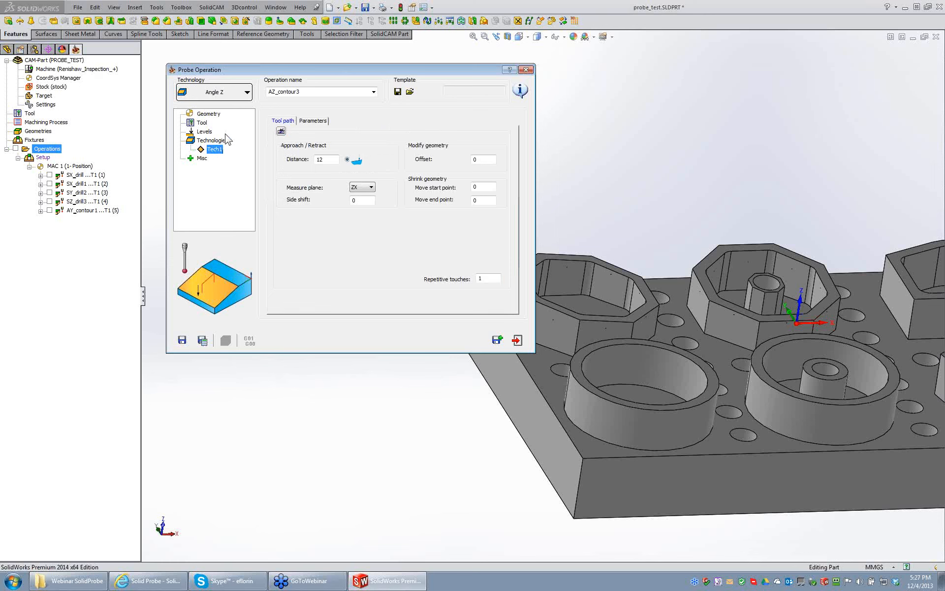
left_click(225, 142)
left_click(467, 148)
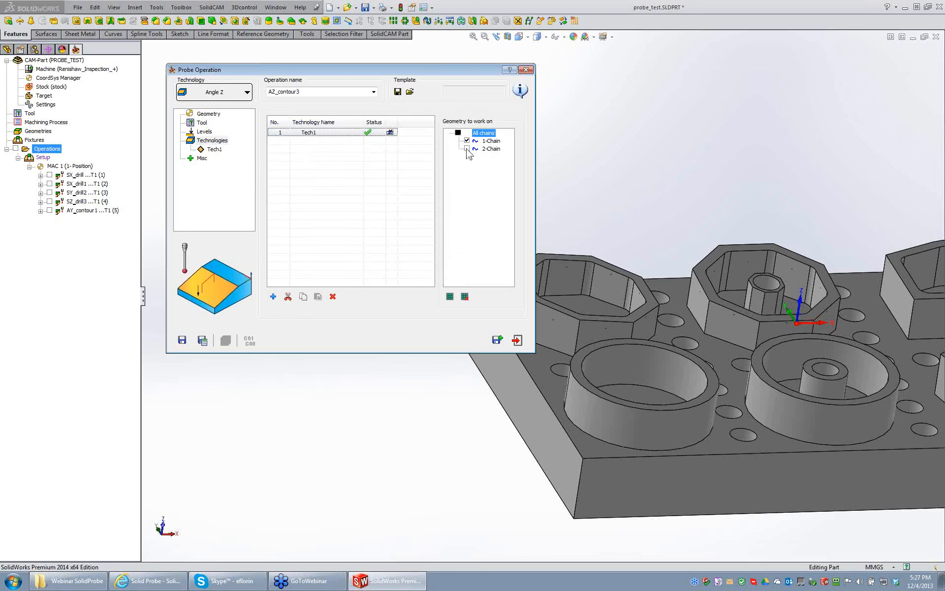
Preview Tech1's tool path on the model and examine the start point and end point settings for shrinking the geometry.
left_click(218, 149)
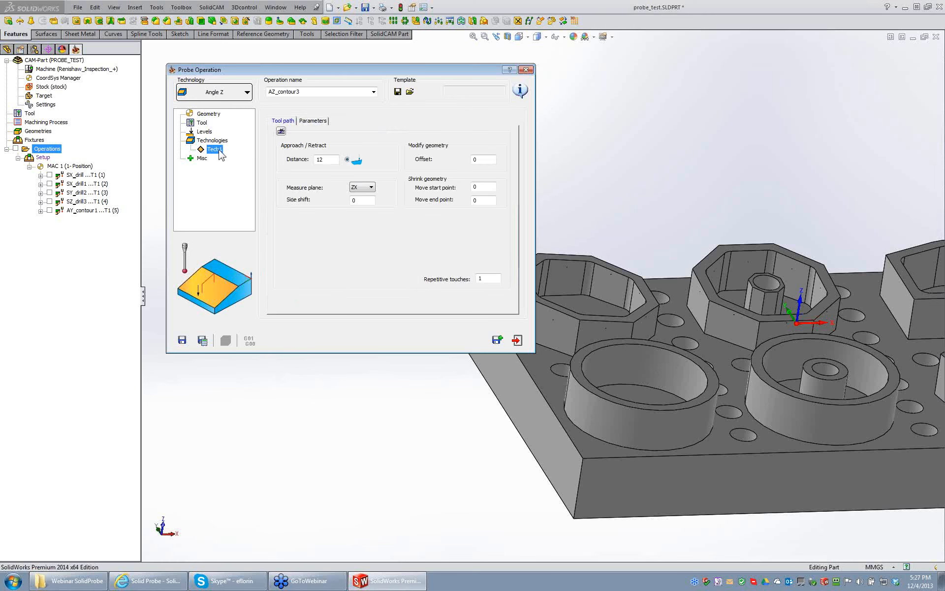
left_click(282, 131)
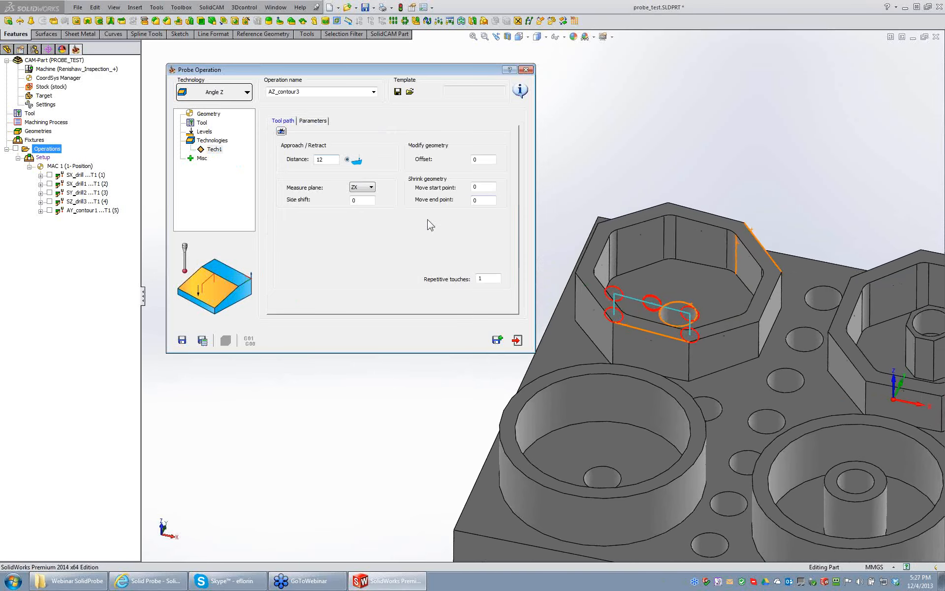
left_click(487, 187)
left_click(486, 200)
left_click(489, 186)
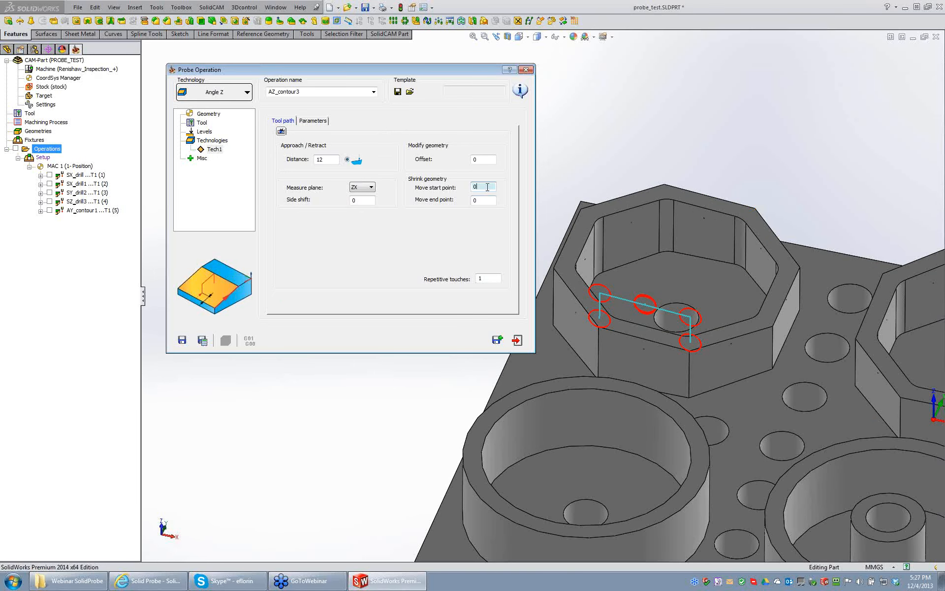
scroll(490, 185, "up", 5)
scroll(490, 184, "down", 5)
left_click(482, 200)
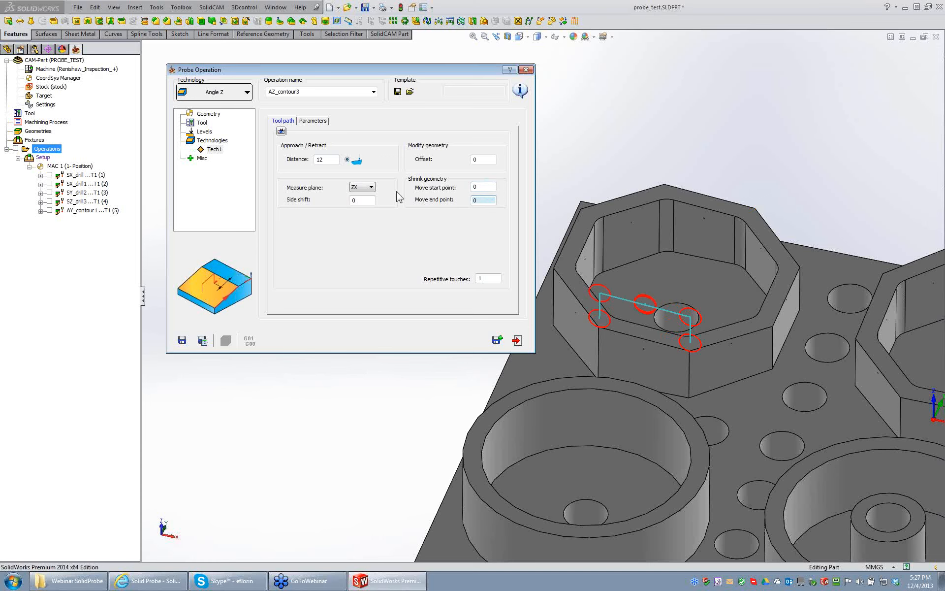
Try side shifts of 2 and -31 for Tech1, ending with -30.
left_click(359, 201)
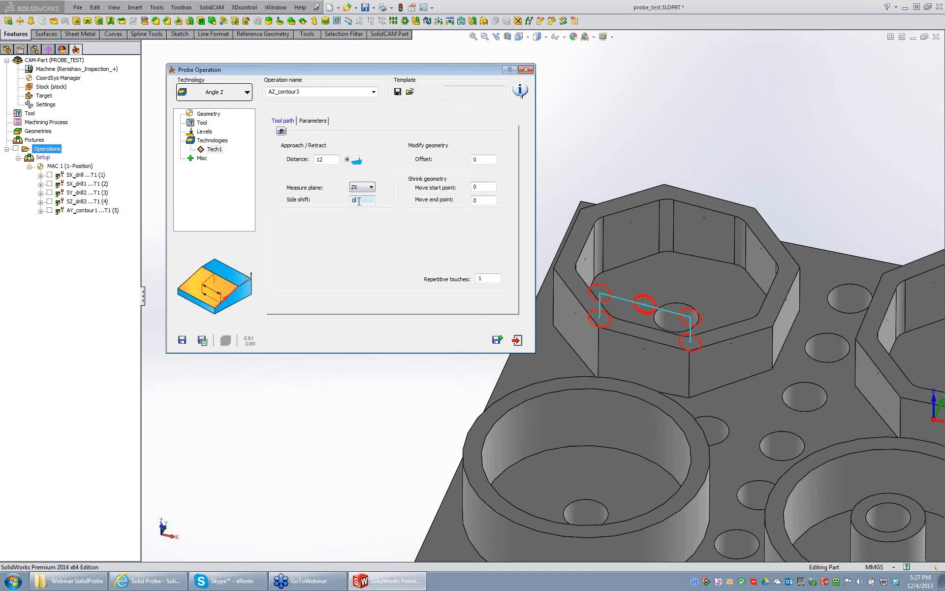
type("-7")
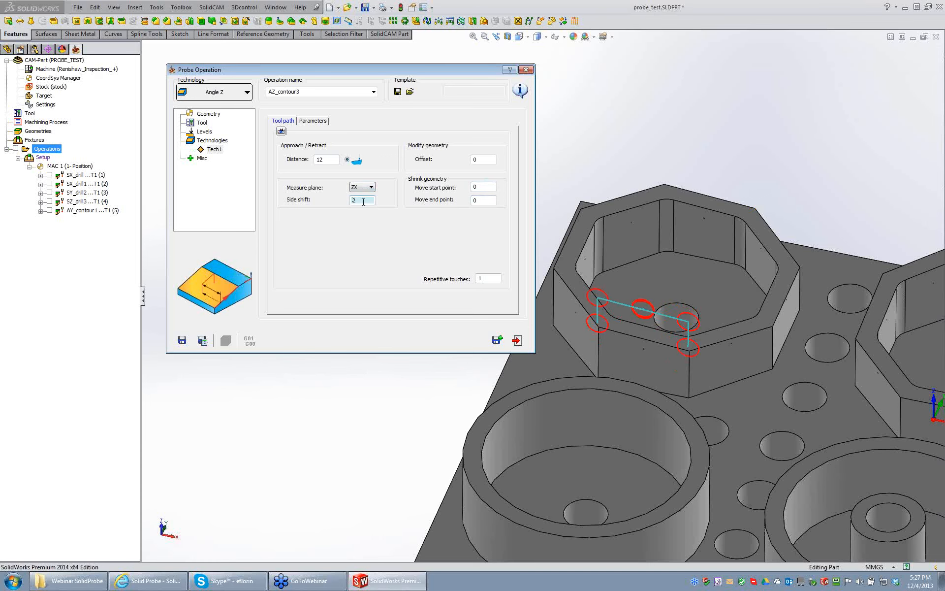
key("BackSpace")
type("31")
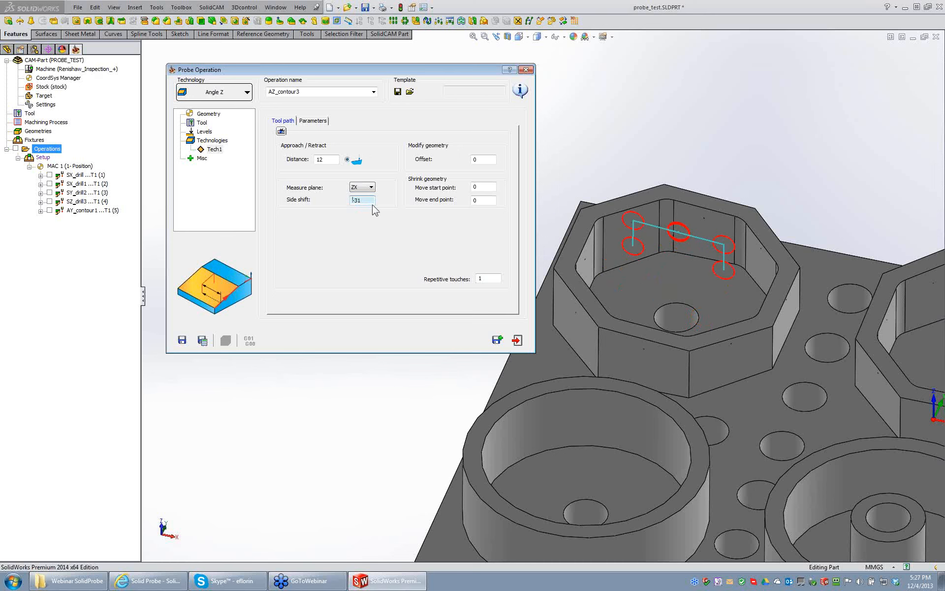
key("BackSpace")
type("0")
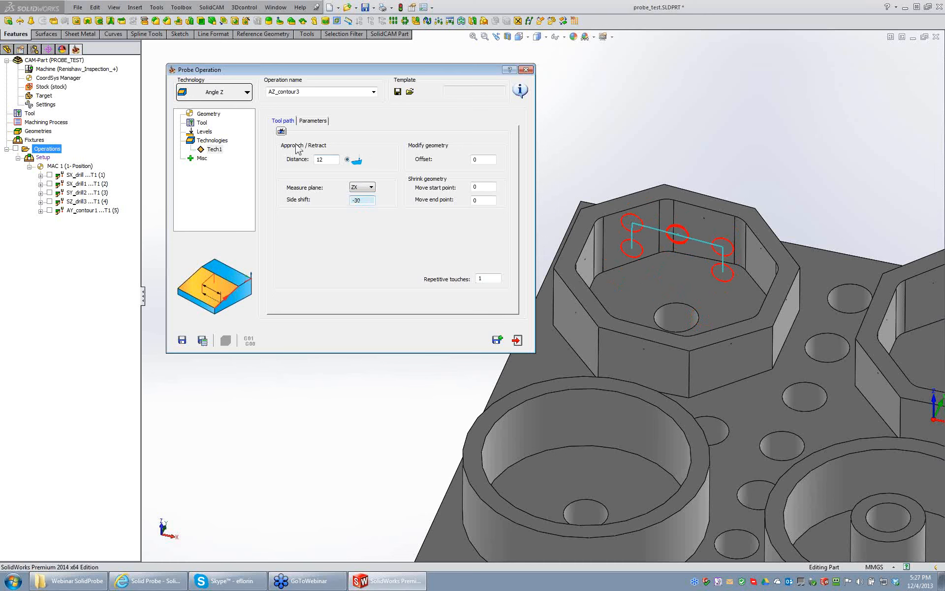
Add a second technology, Tech2, to the Angle Z operation and reselect Tech1 in the technology list.
left_click(212, 140)
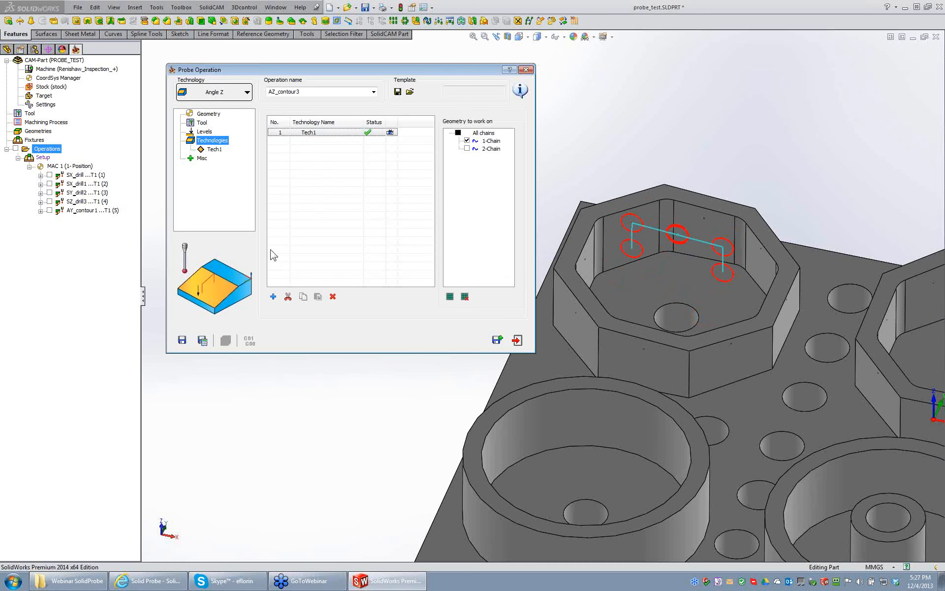
left_click(272, 296)
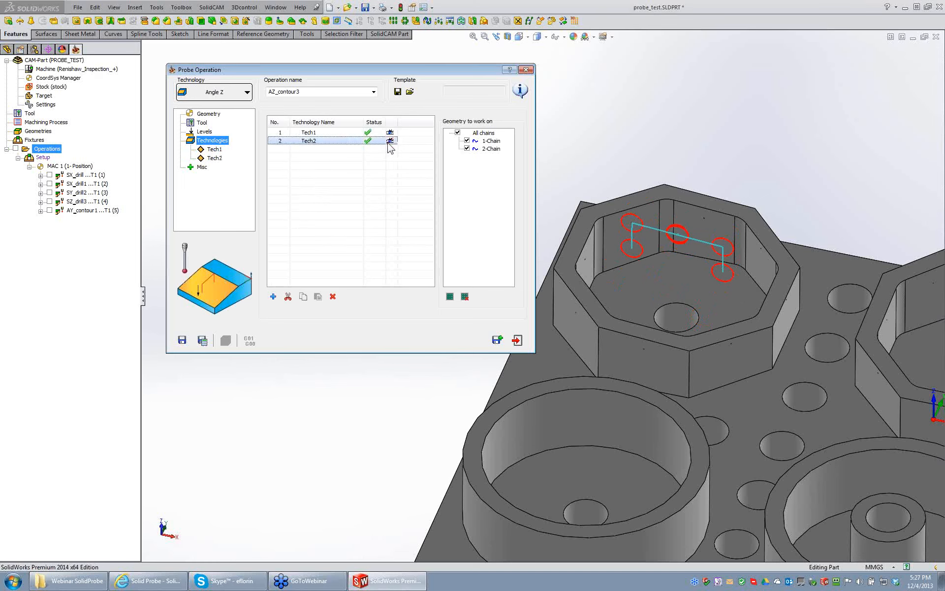
left_click(335, 141)
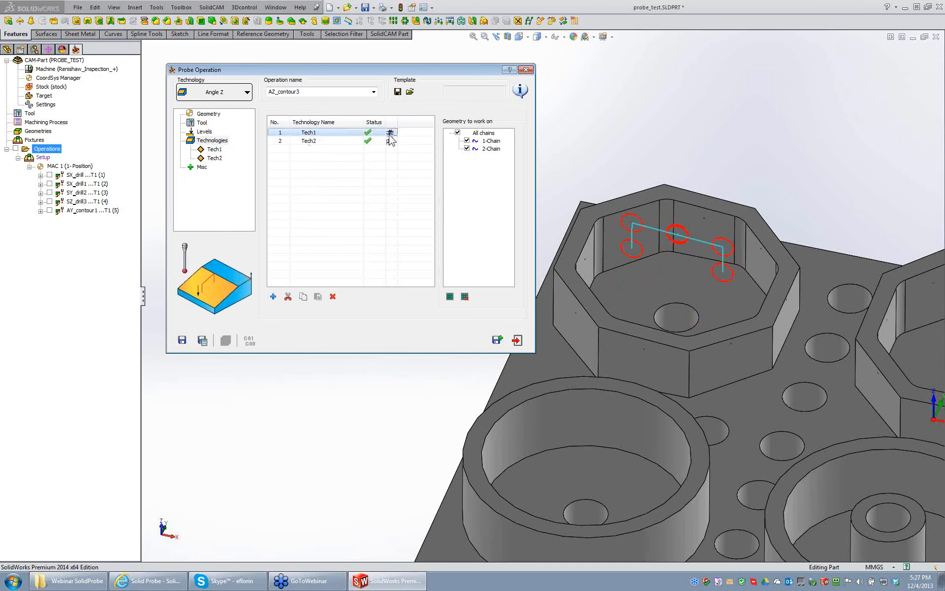
Limit Tech2 to the second chain only and set its measure plane to YZ.
left_click(467, 141)
left_click(489, 149)
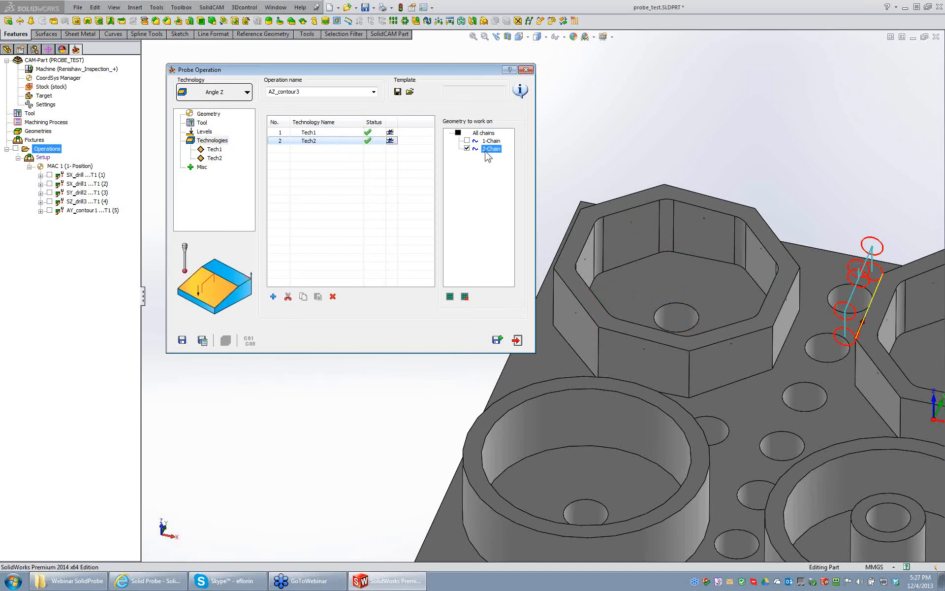
left_click(213, 158)
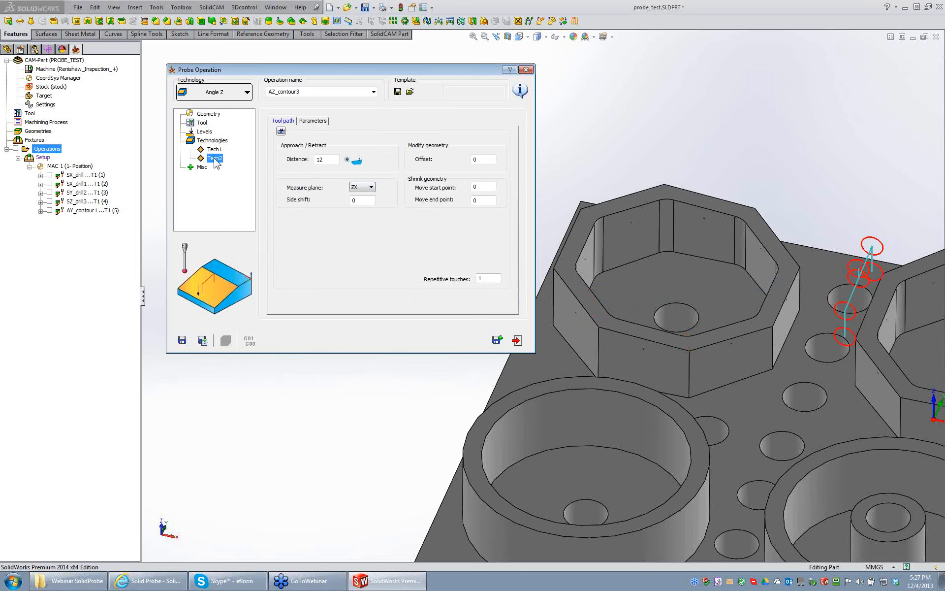
left_click(363, 187)
left_click(355, 196)
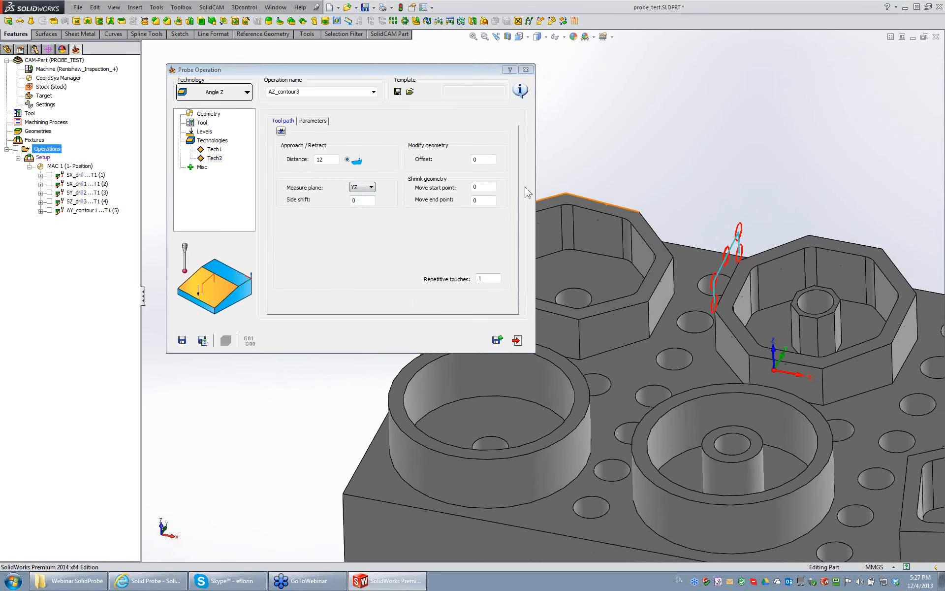
Set the side shift of Tech2 to -3.
left_click(488, 187)
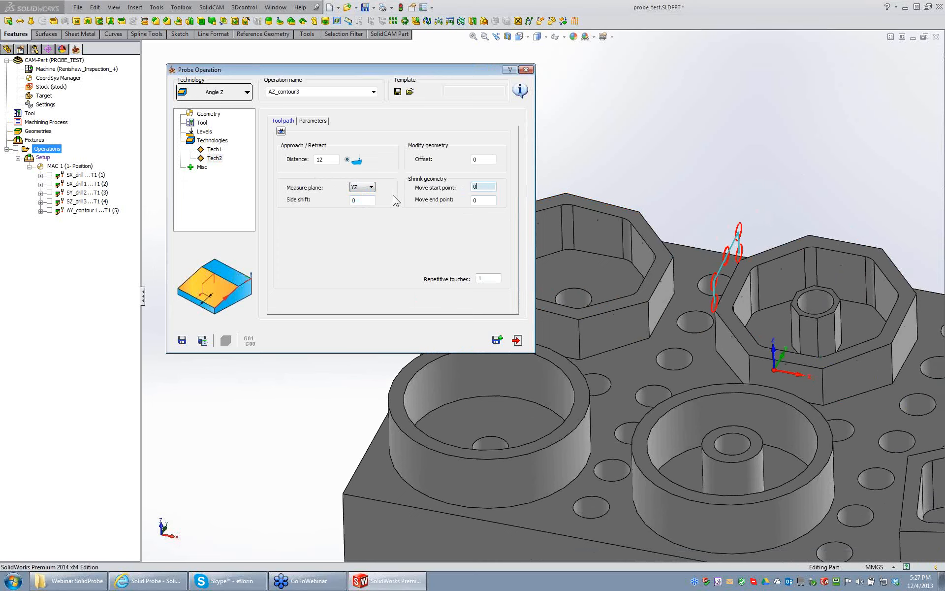
double_click(362, 200)
type("-3")
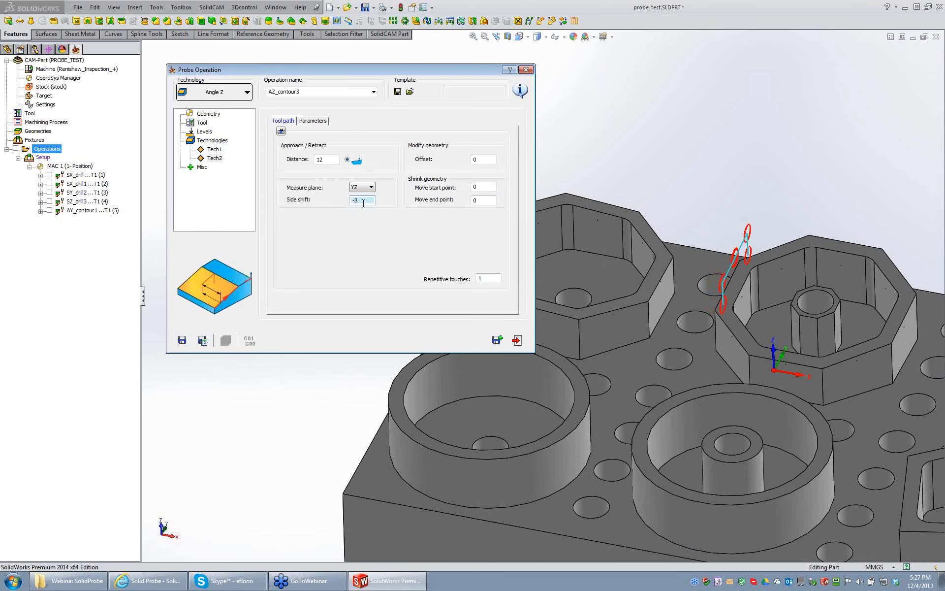
Shrink the Tech2 geometry by moving its start point 3 and its end point 2.
scroll(746, 289, "down", 6)
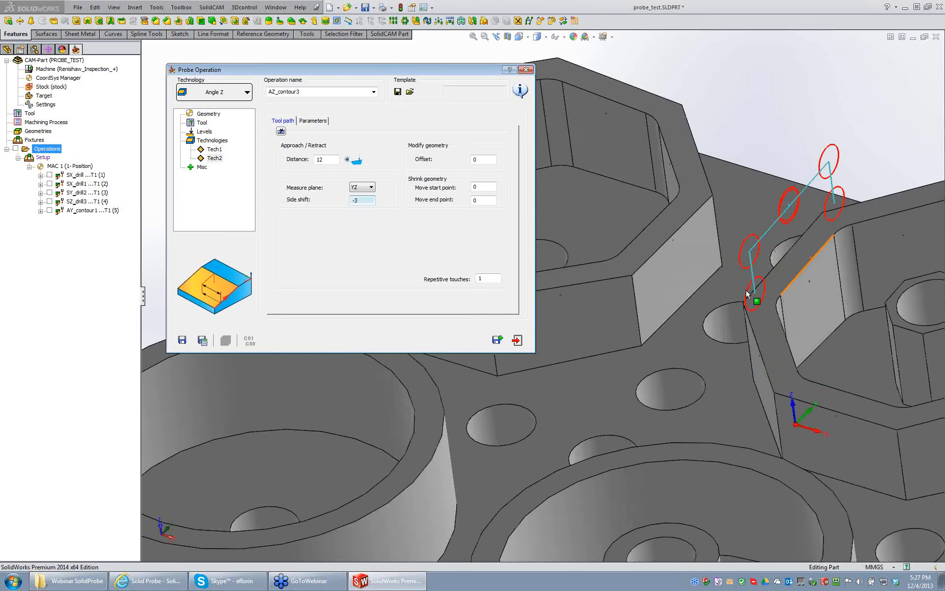
middle_click_drag(725, 294, 694, 297)
left_click(477, 187)
scroll(477, 187, "up", 2)
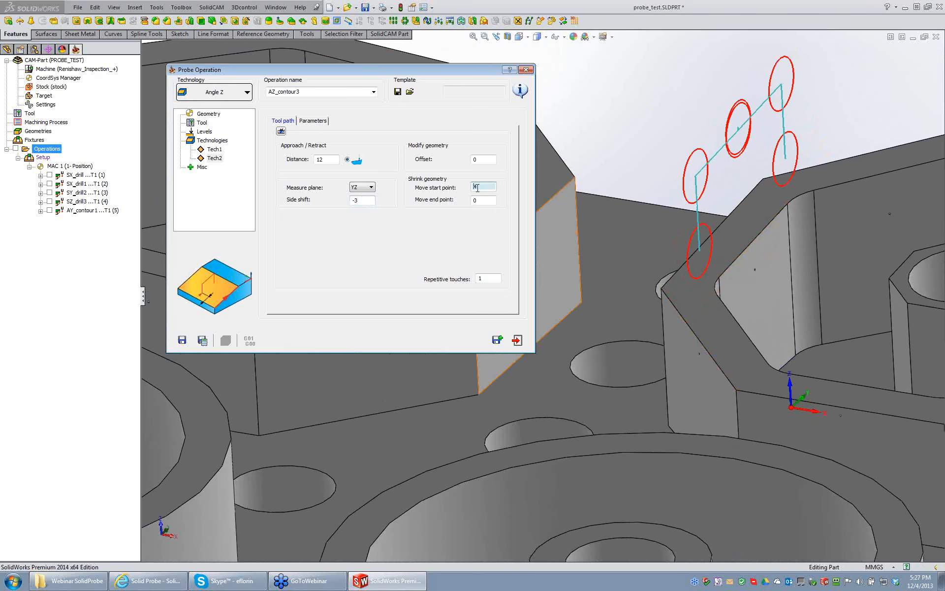
scroll(478, 188, "down", 1)
scroll(478, 188, "up", 1)
scroll(478, 187, "up", 1)
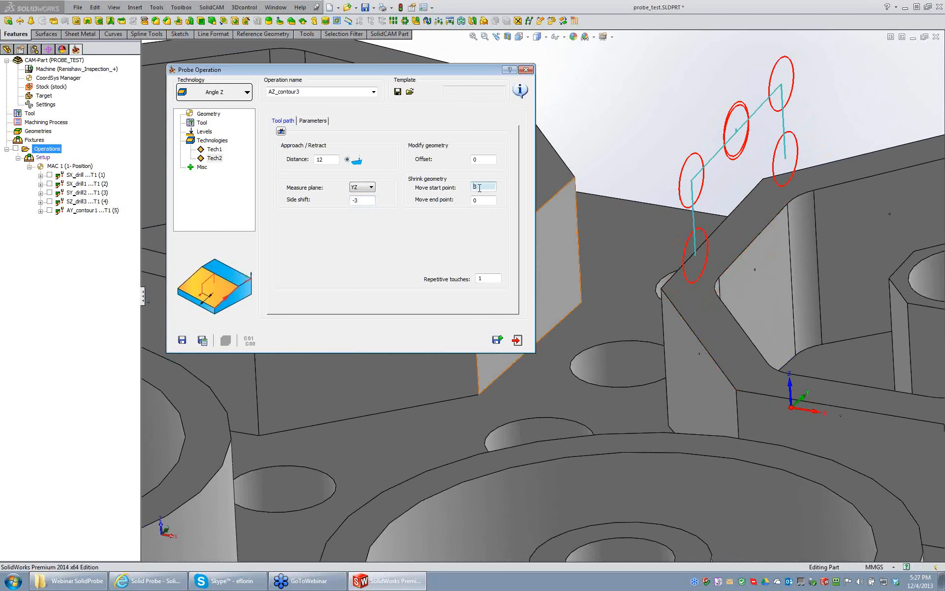
left_click(484, 199)
scroll(484, 199, "up", 2)
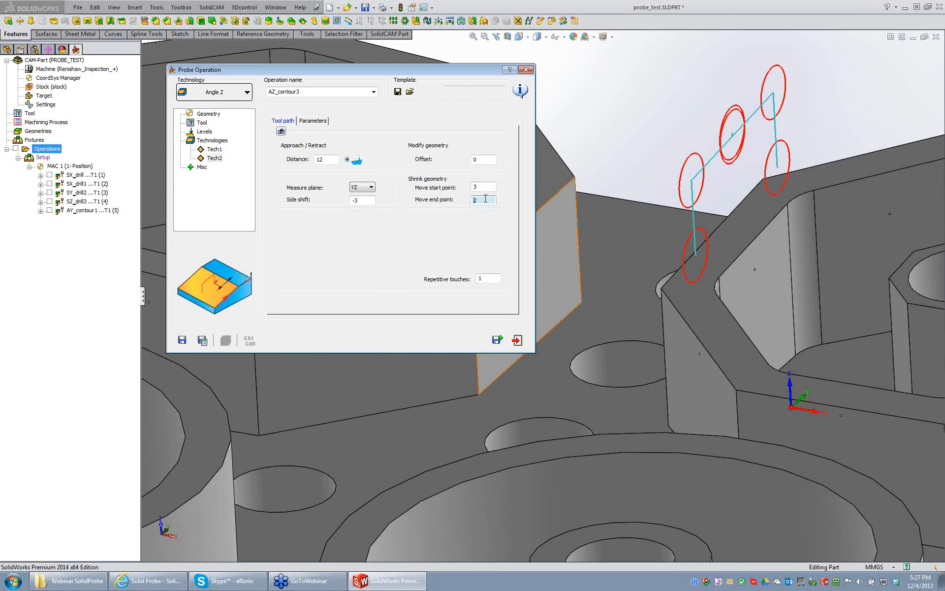
scroll(640, 142, "up", 8)
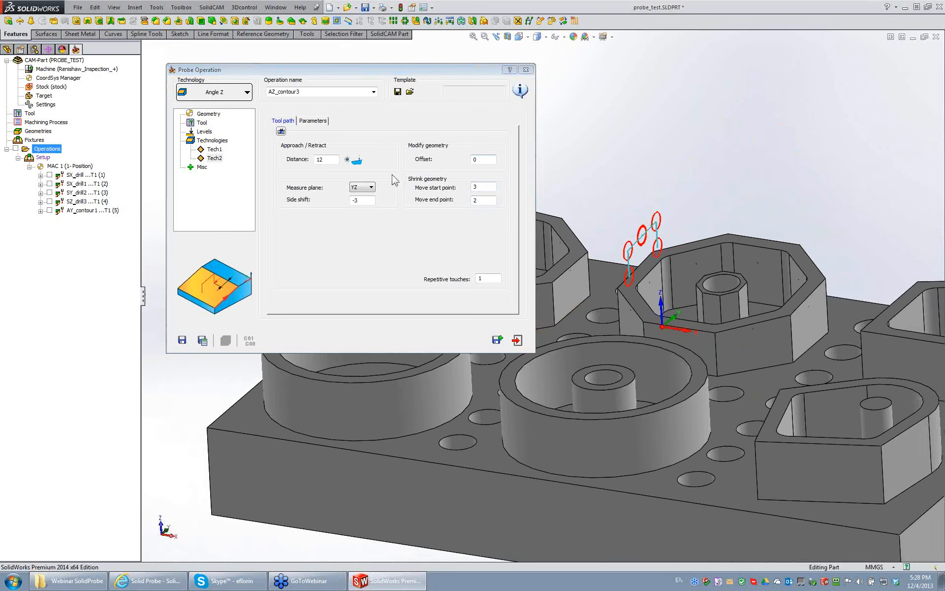
Set the approach/retract distance to 11 for Tech2 and to 10 for Tech1.
left_click(327, 159)
scroll(328, 159, "down", 1)
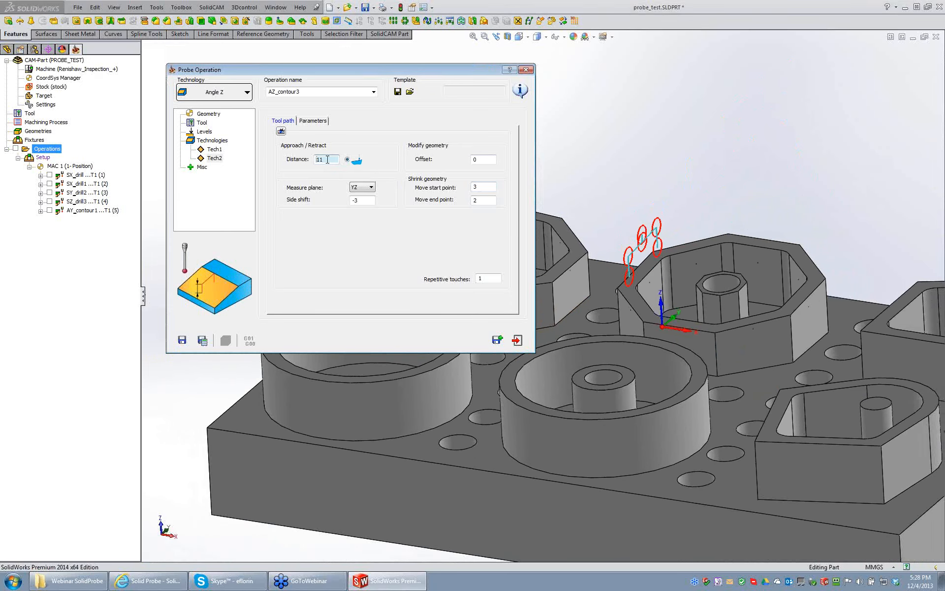
left_click(214, 149)
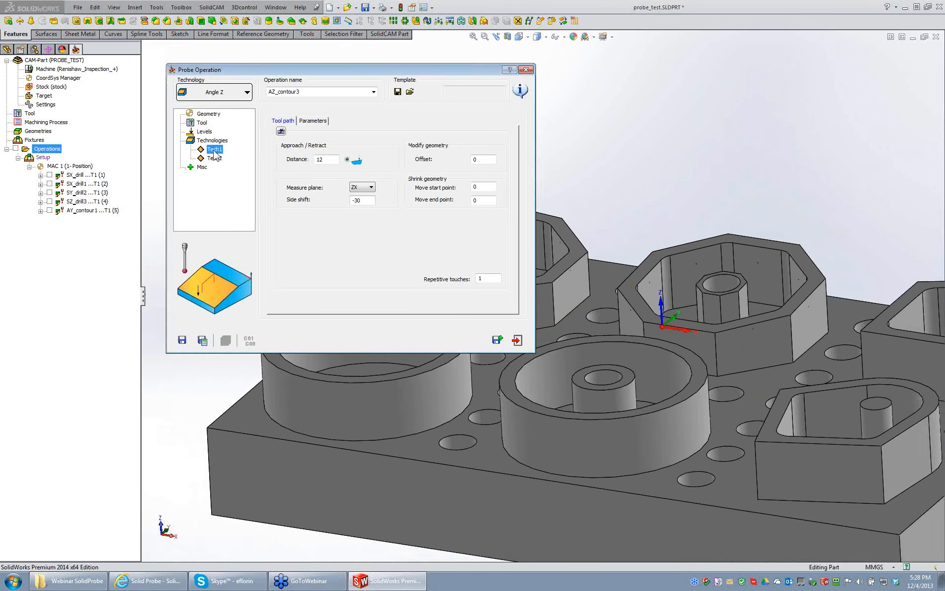
left_click(329, 159)
middle_click_drag(538, 220, 637, 220, "ctrl")
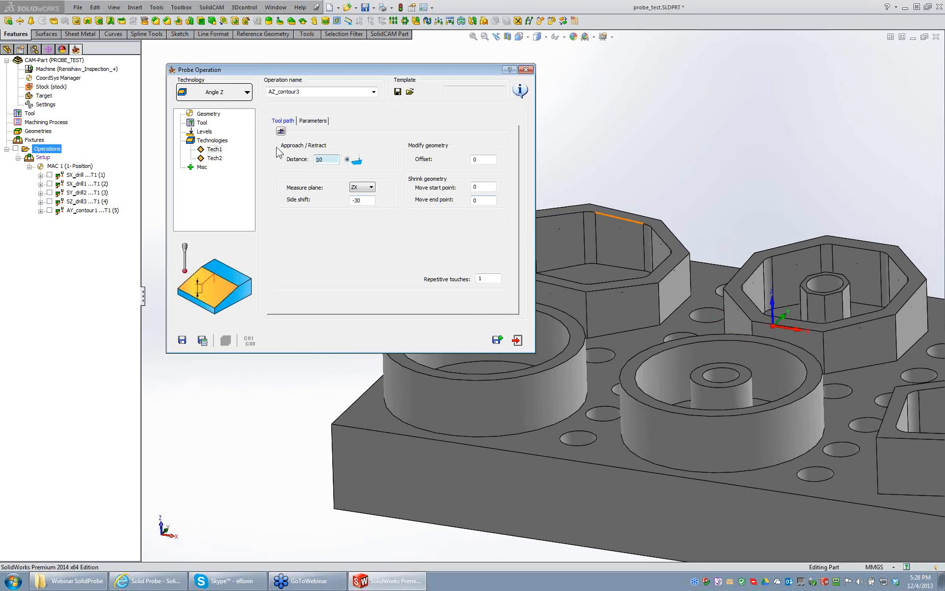
Display the Tech1 tool path and check its position on the octagonal pocket.
left_click(207, 141)
left_click(390, 133)
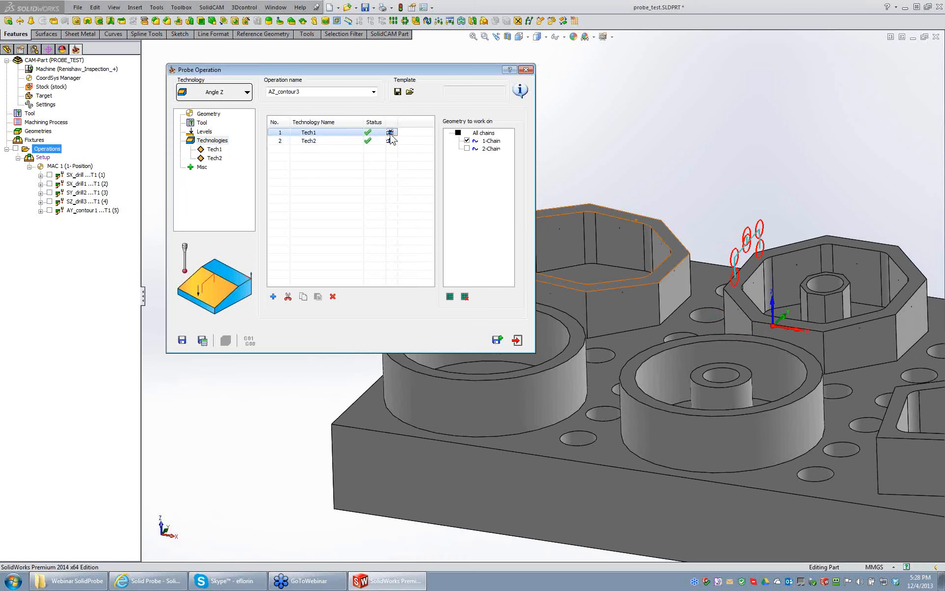
left_click(602, 147)
middle_click_drag(678, 215, 687, 244)
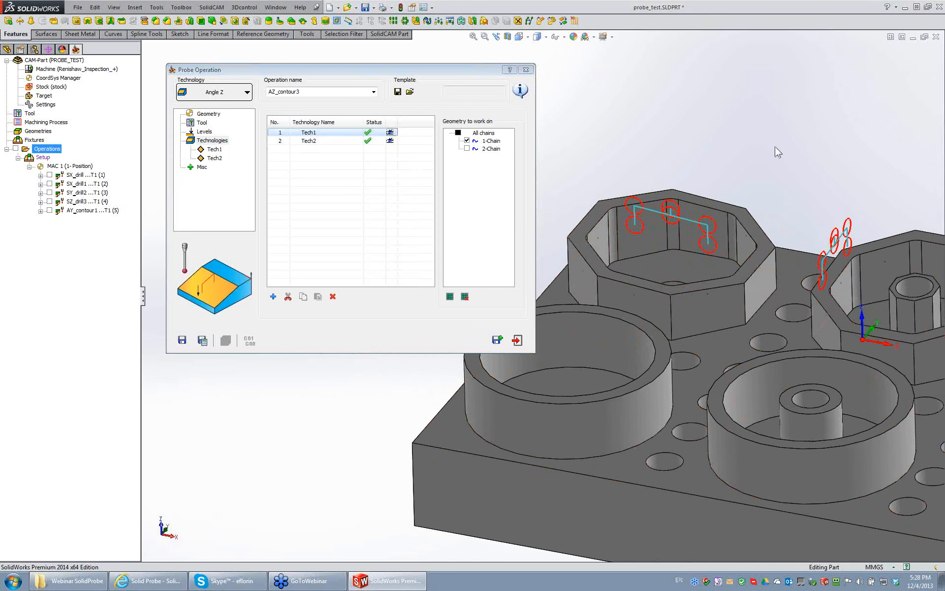
Set the side shift of Tech1 to -3 so its probing path follows the octagonal wall.
left_click(214, 149)
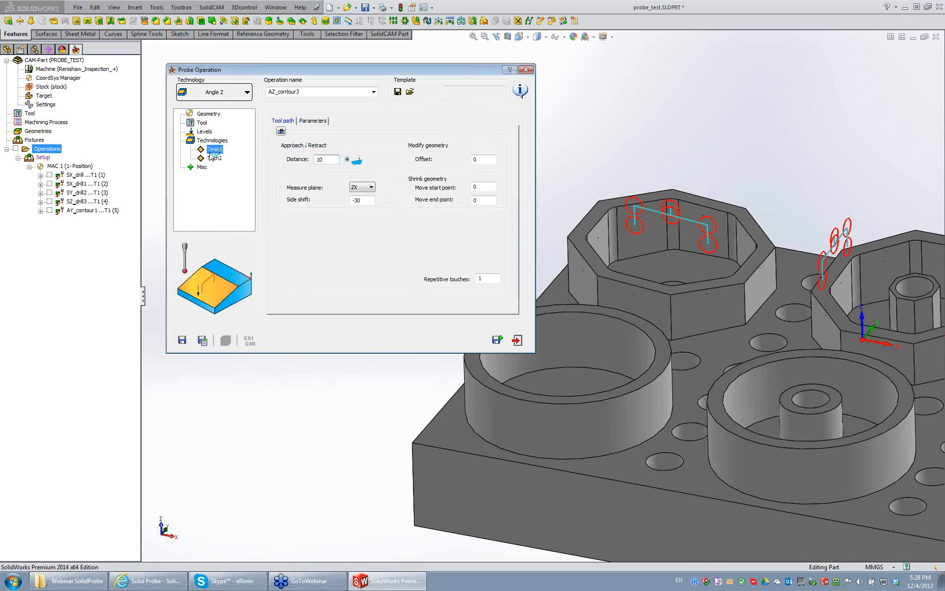
left_click(365, 201)
key("BackSpace")
key("BackSpace")
type("25")
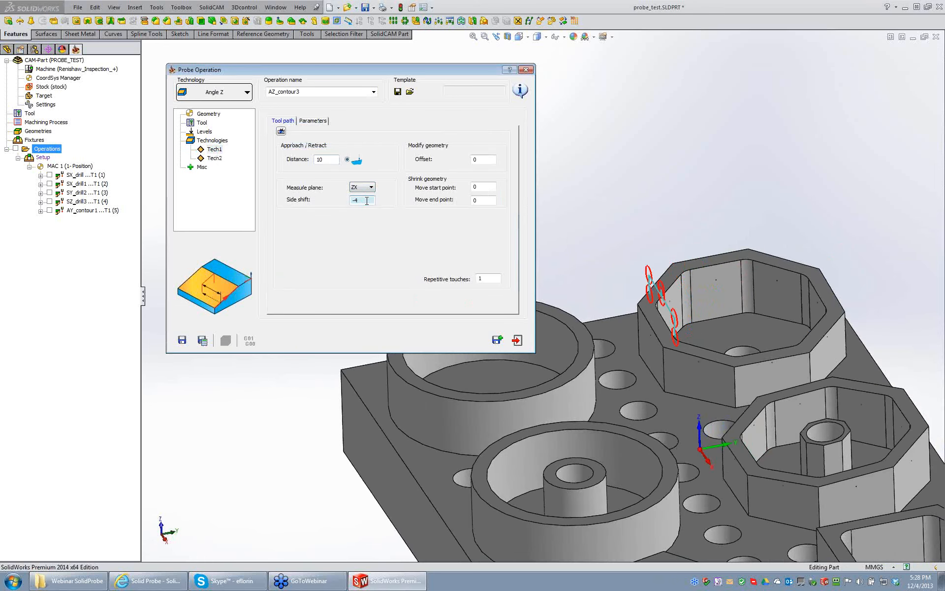
key("BackSpace")
key("BackSpace")
type("3")
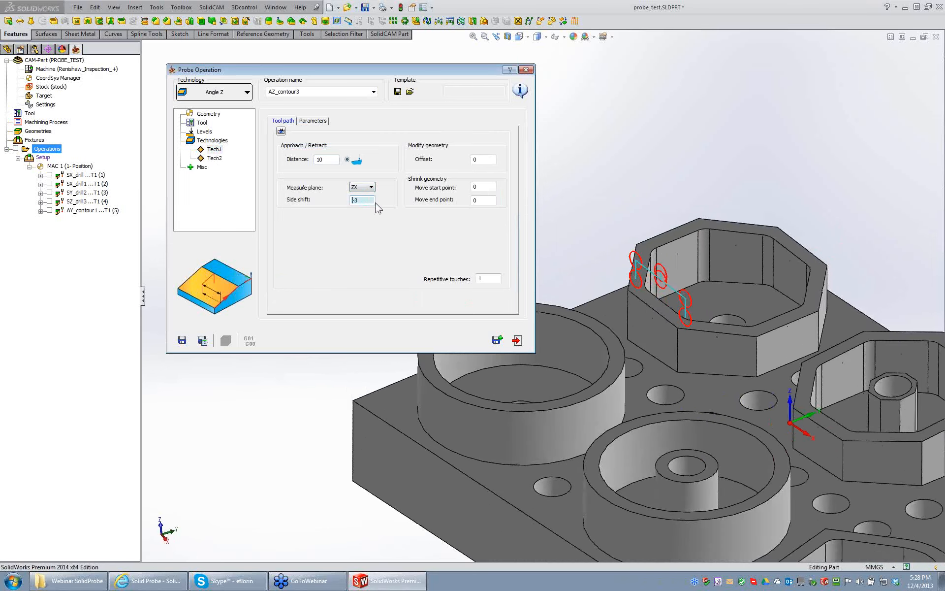
Shrink the Tech1 geometry by moving both its start point and its end point 3.
left_click(485, 187)
type("3")
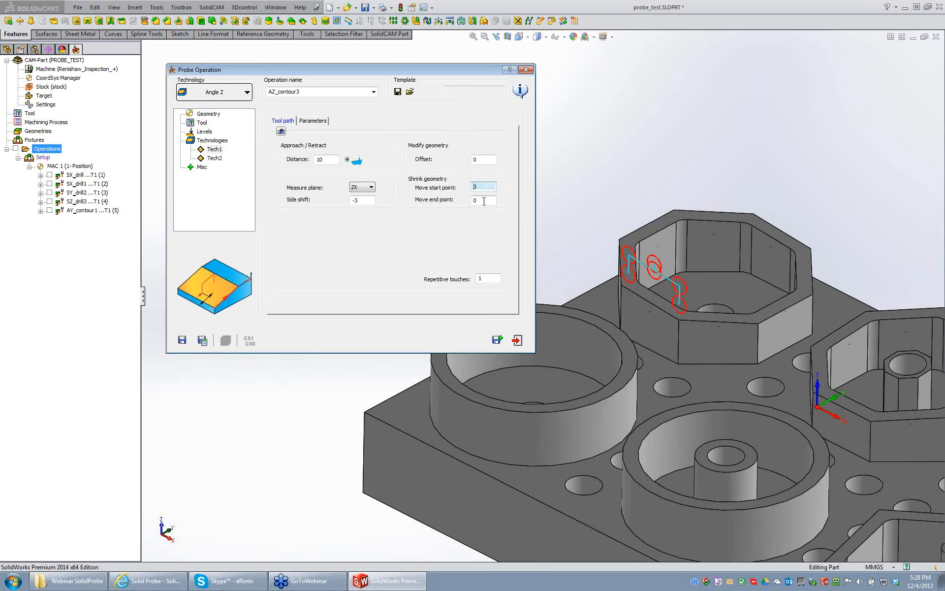
left_click(484, 202)
type("3")
left_click(575, 175)
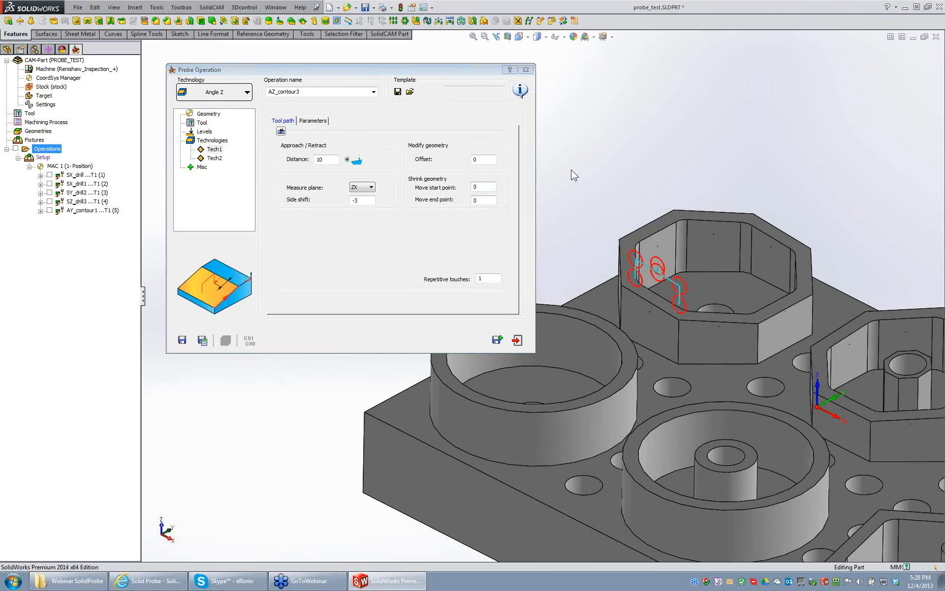
Save and calculate the AZ_contour3 operation and generate its G-code.
left_click(202, 339)
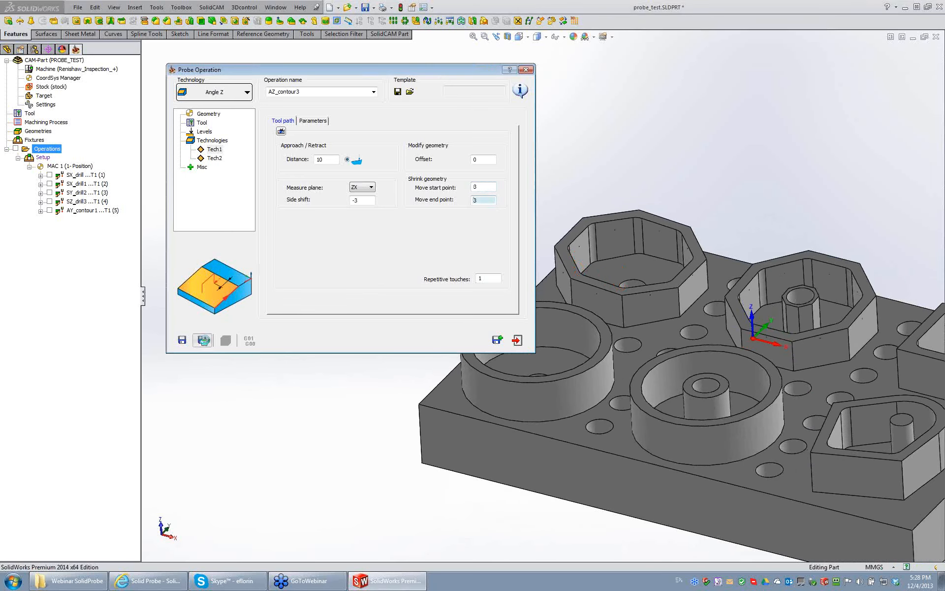
left_click(249, 341)
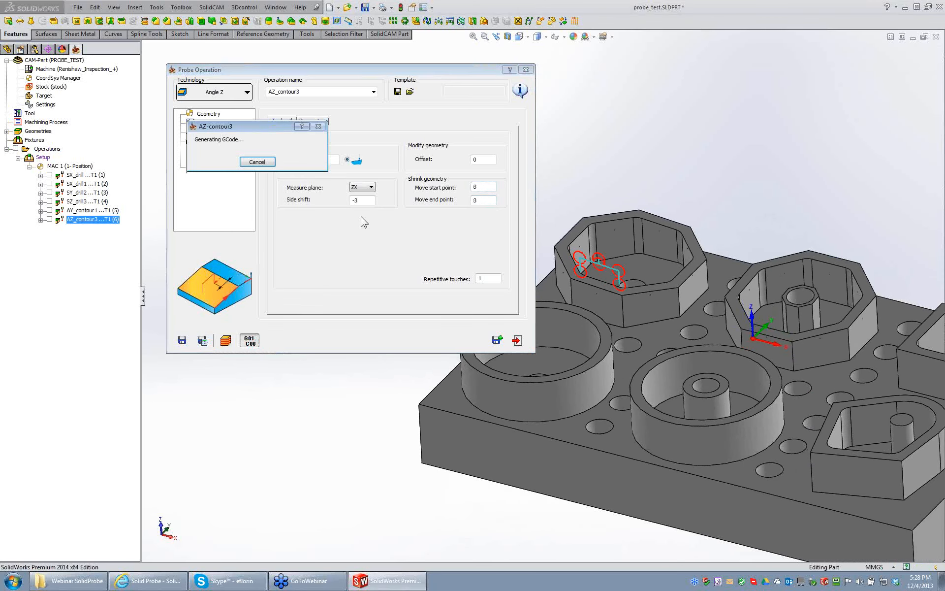
Examine the P9817 and P9818 lines with their X and Y values in the generated G-code, and close the file and the operation.
left_click(322, 185)
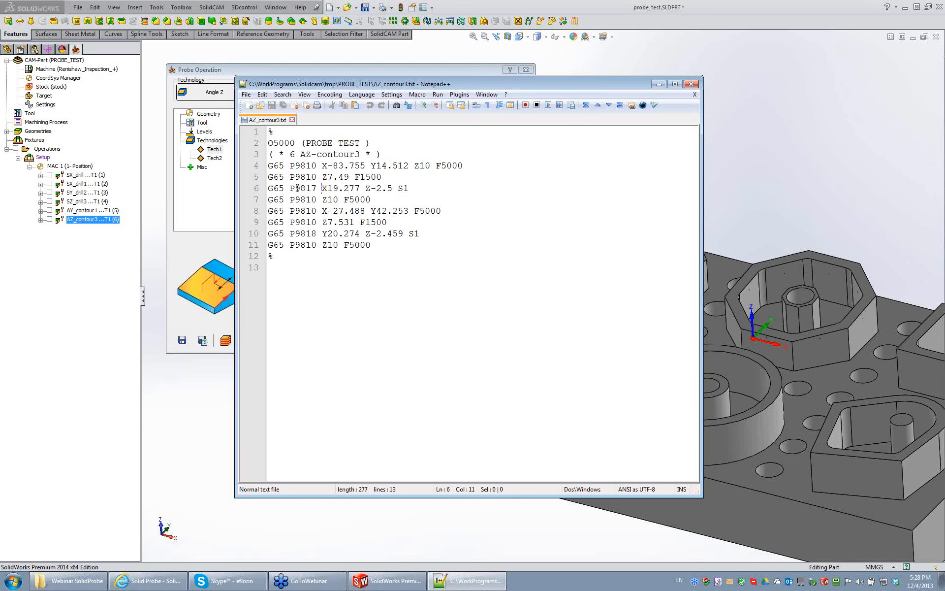
left_click_drag(295, 190, 364, 191)
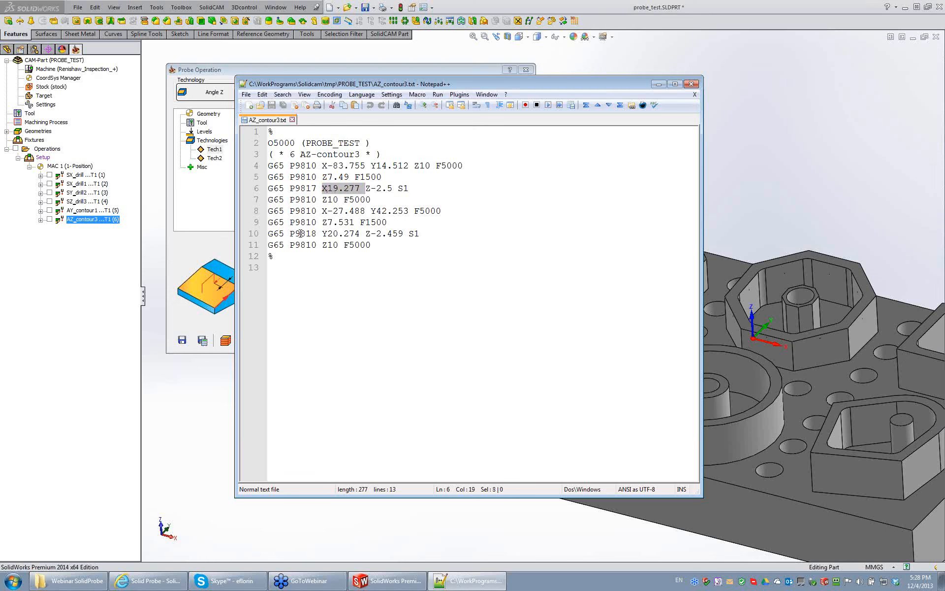
left_click_drag(290, 235, 315, 237)
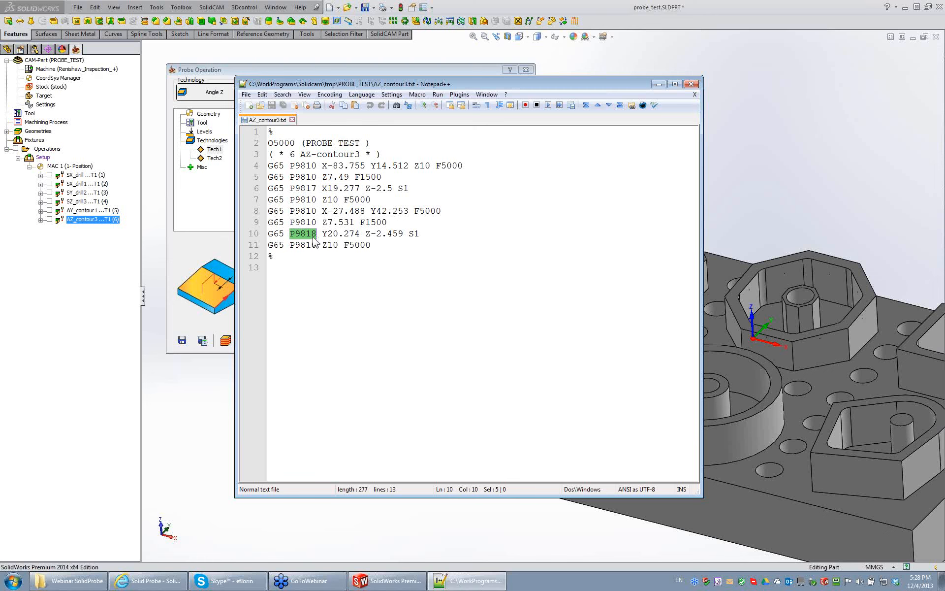
left_click_drag(325, 233, 358, 235)
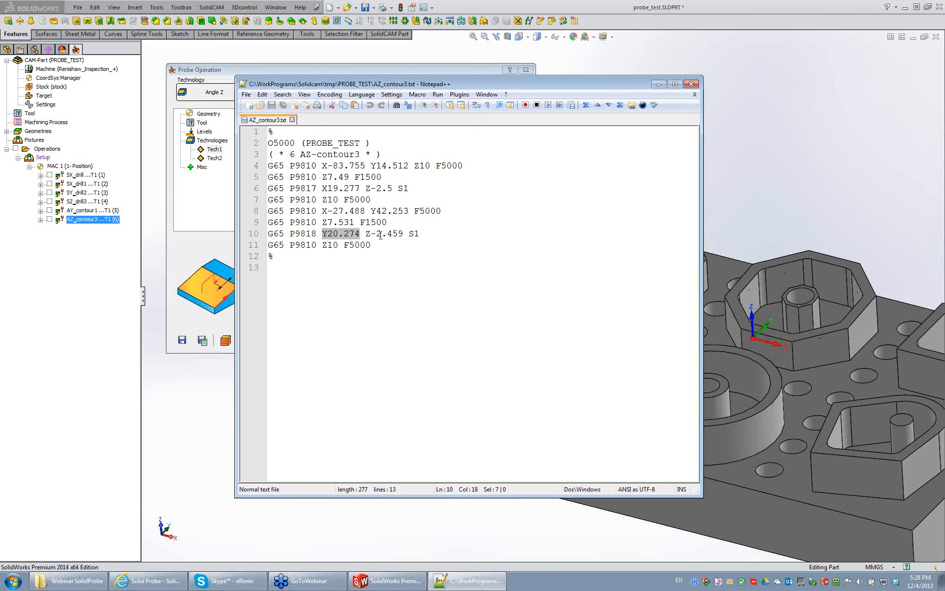
left_click(692, 84)
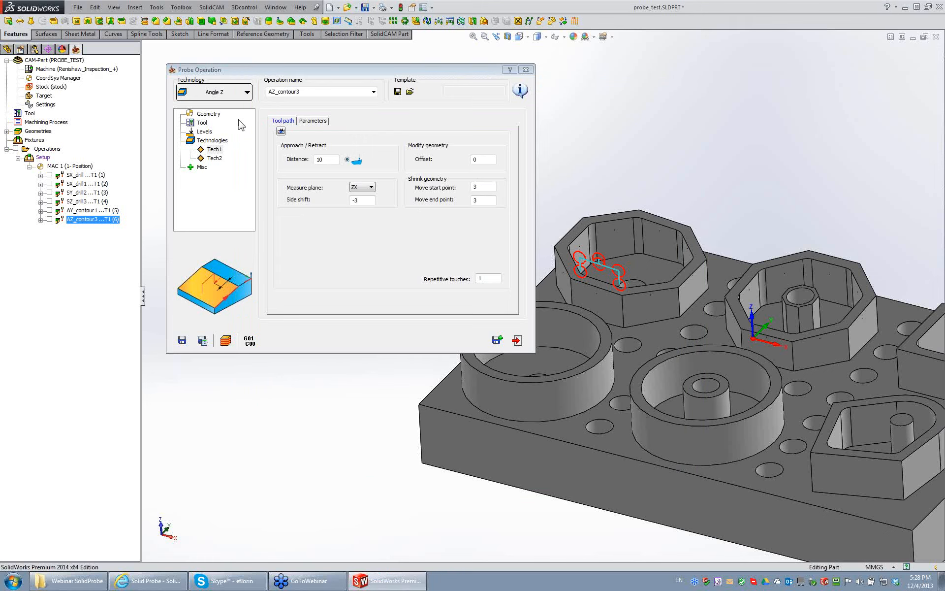
left_click(518, 341)
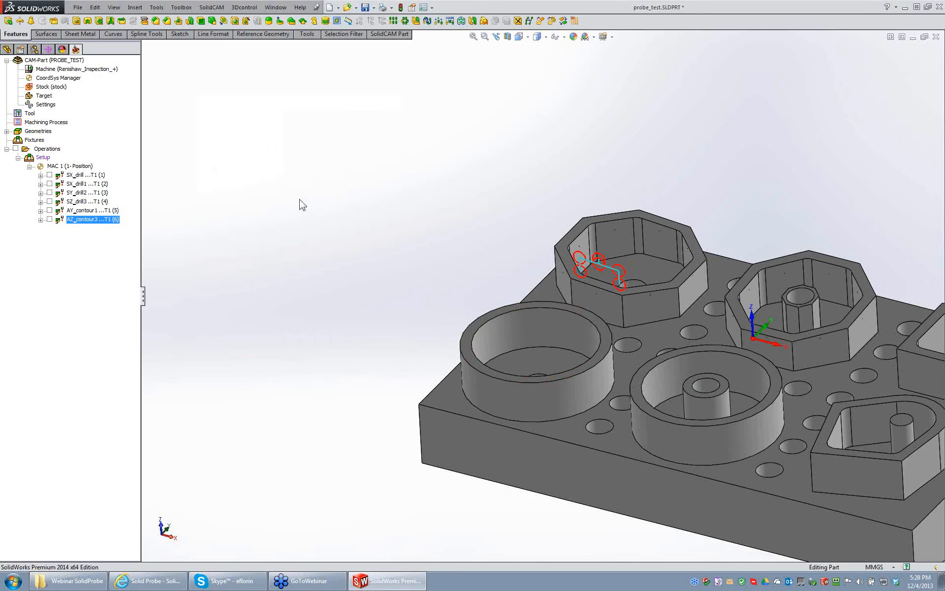
Add a new probe operation with the Boss technology.
left_click(53, 150)
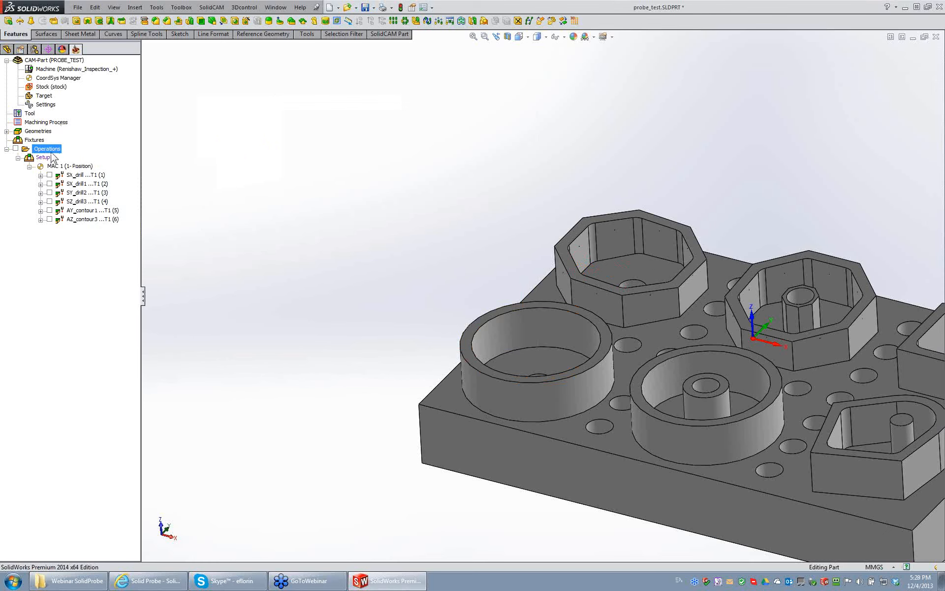
right_click(53, 150)
left_click(104, 156)
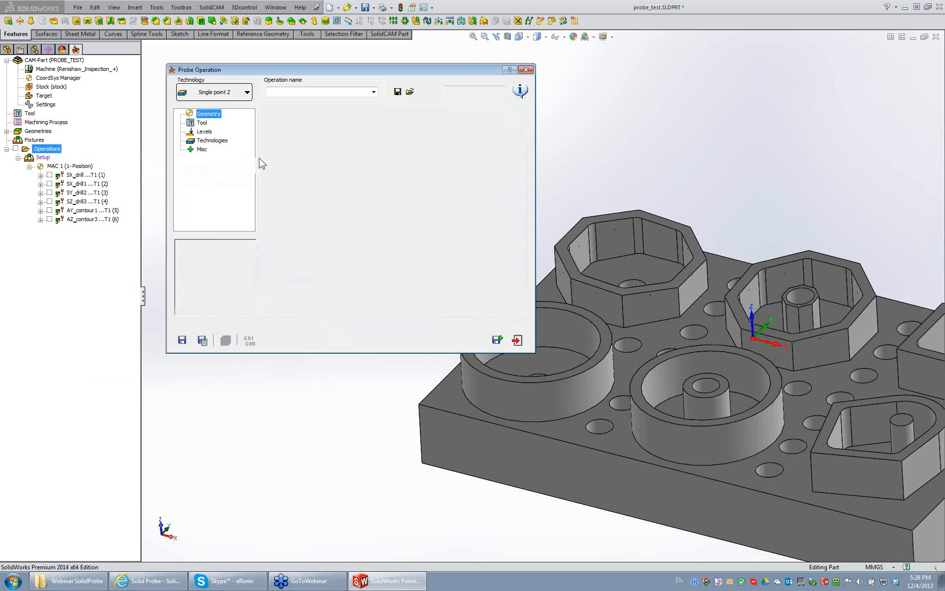
left_click(247, 92)
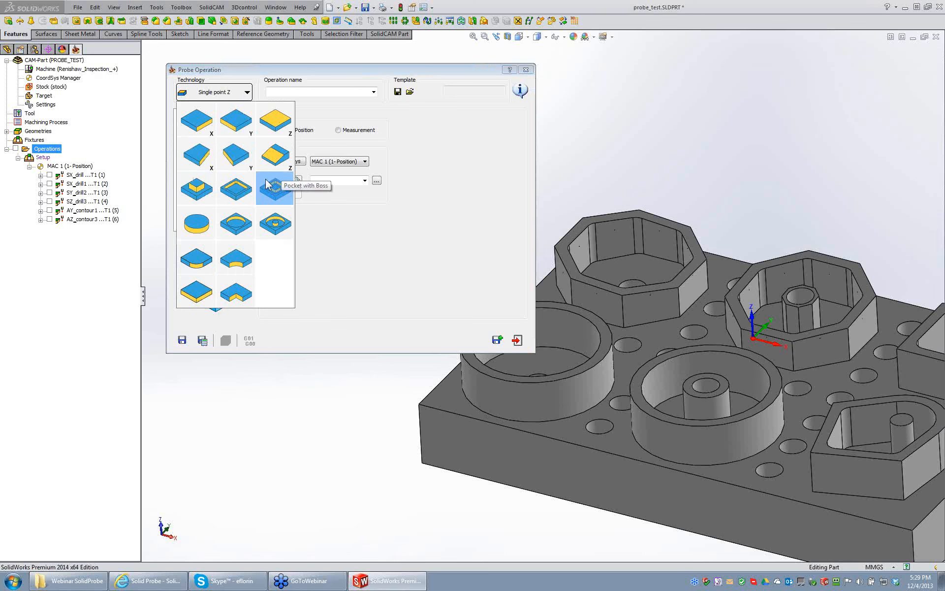
left_click(204, 191)
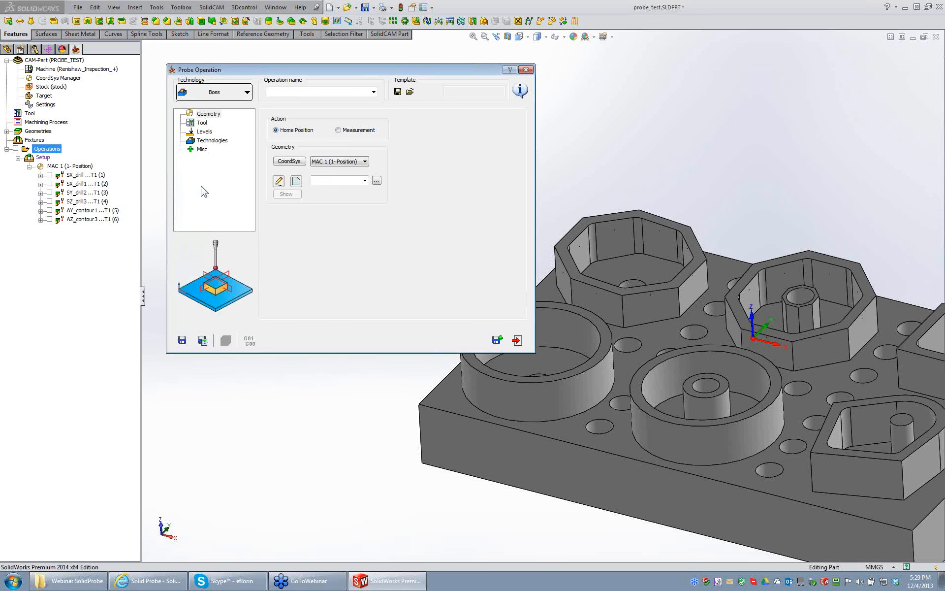
Define the contour2 geometry as one closed chain around the outer base edges of the octagonal boss, using Auto-constant Z.
left_click(296, 181)
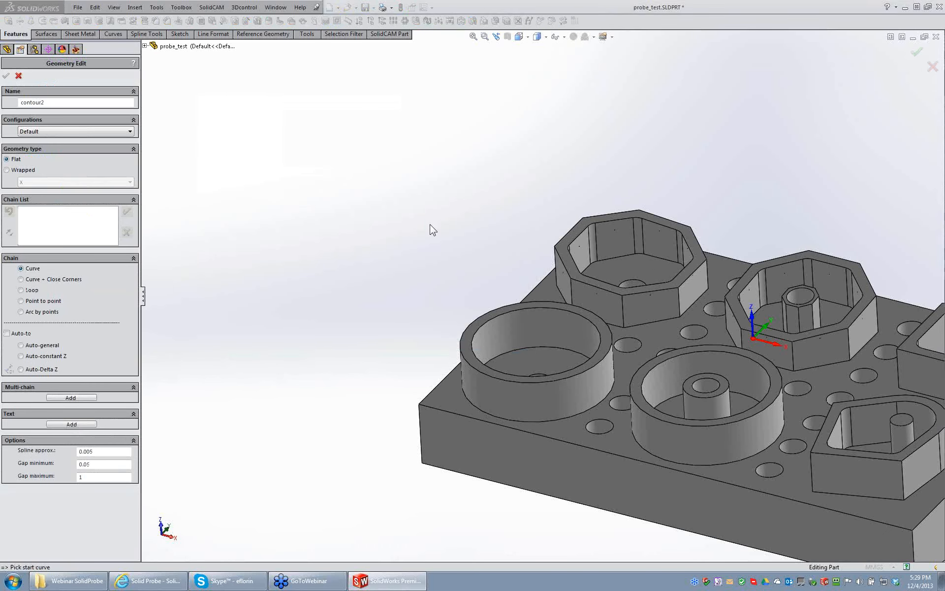
middle_click_drag(433, 230, 549, 342)
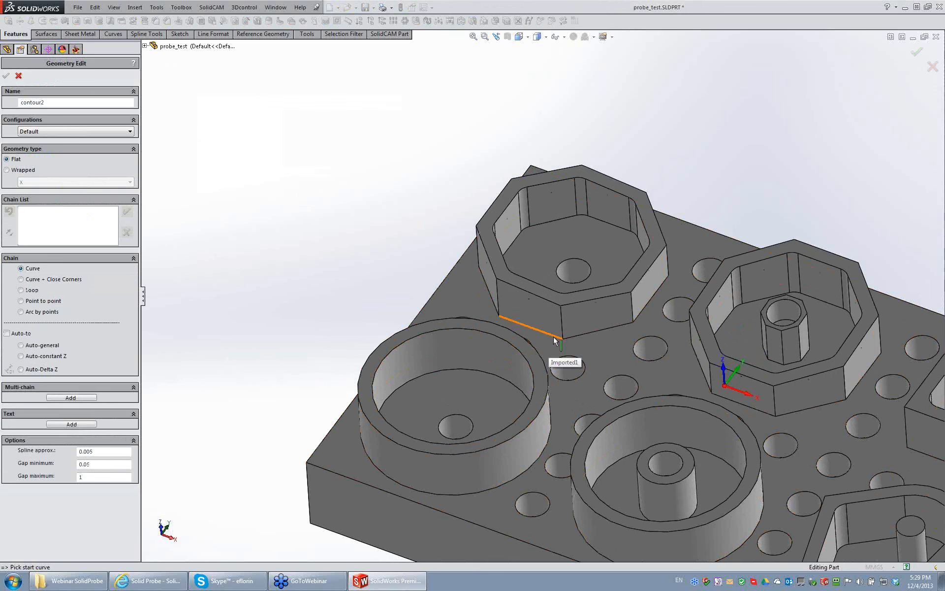
left_click(554, 337)
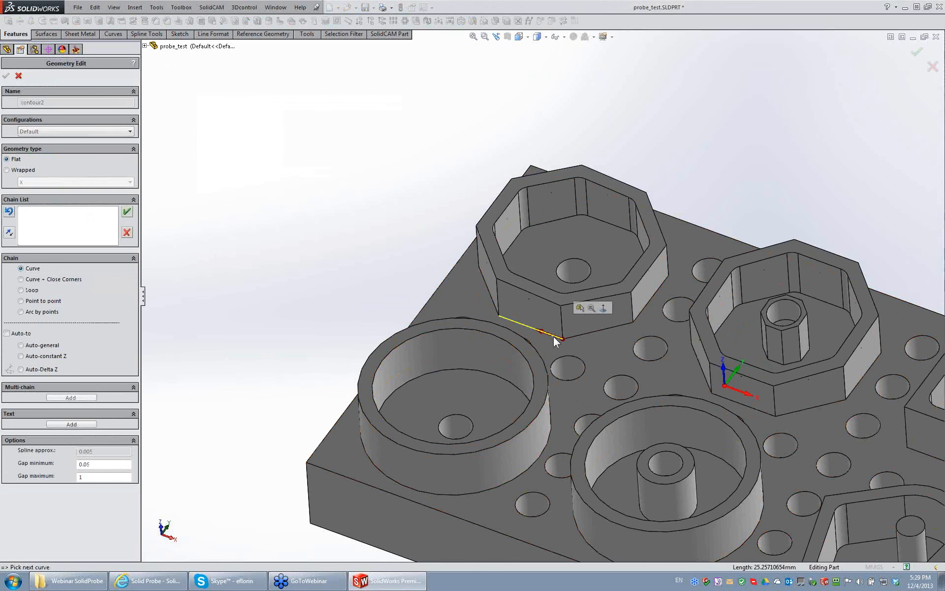
left_click(50, 357)
left_click(208, 158)
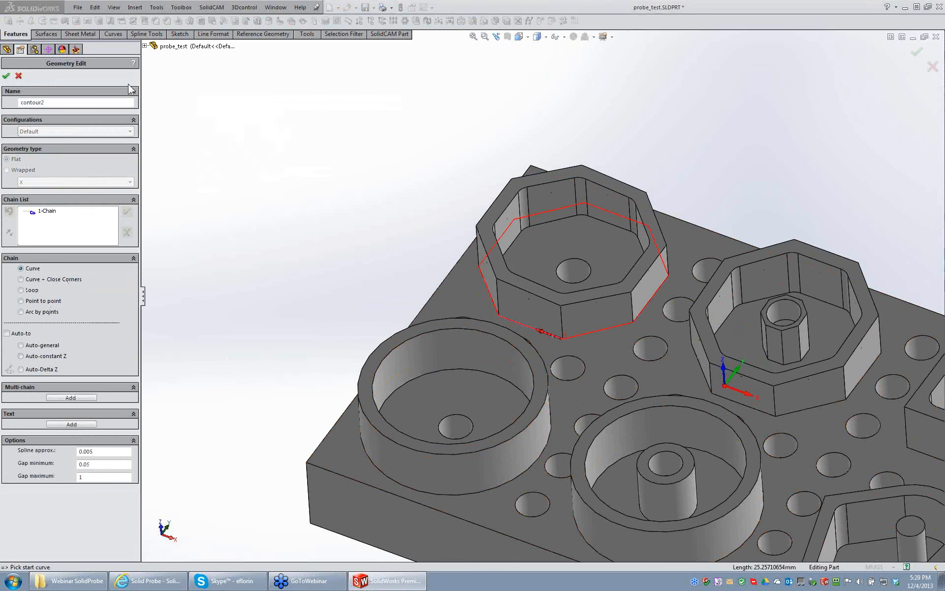
left_click(6, 76)
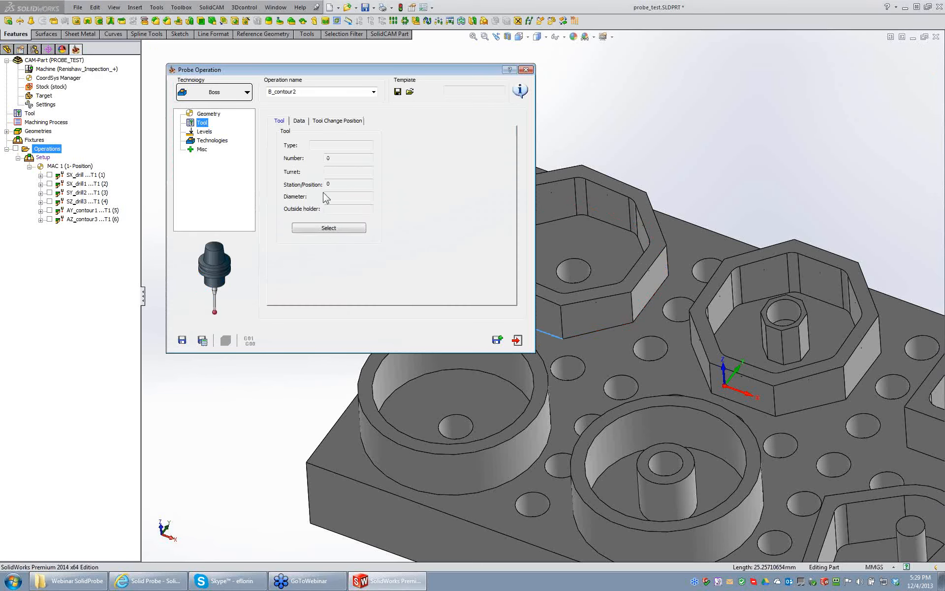
Assign probe tool number 1 to the operation and set the Tech1 Z level to -8.
left_click(325, 228)
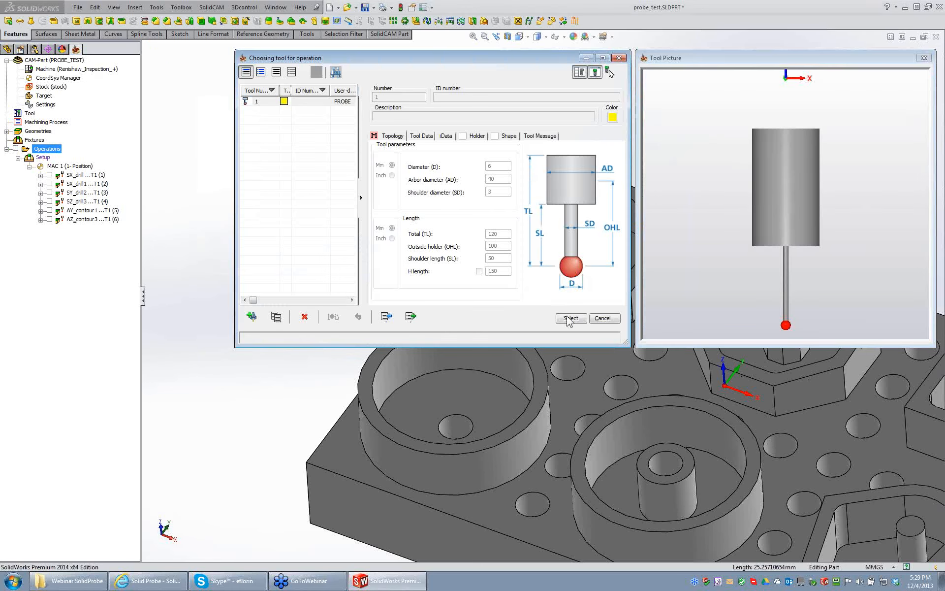
left_click(571, 318)
left_click(204, 142)
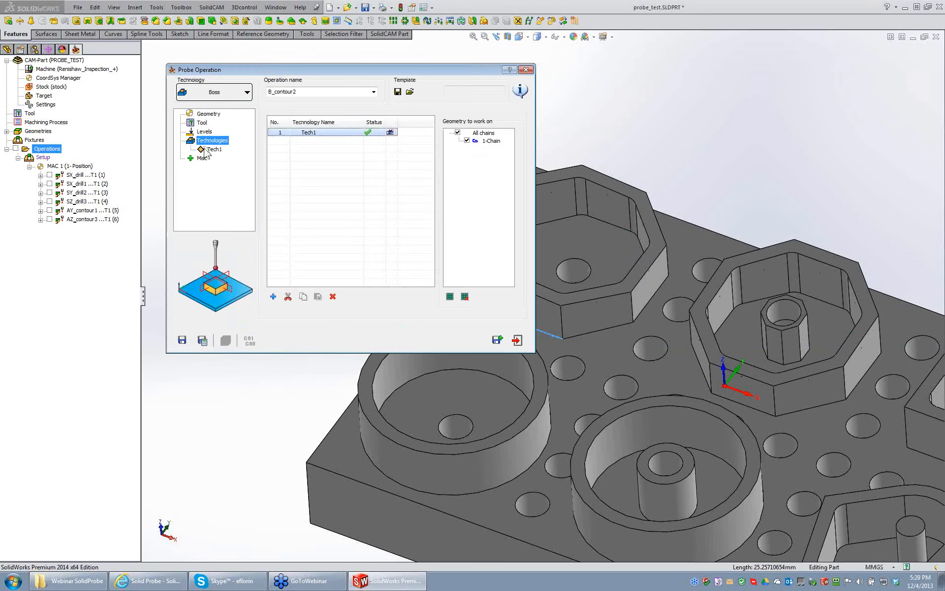
left_click(213, 149)
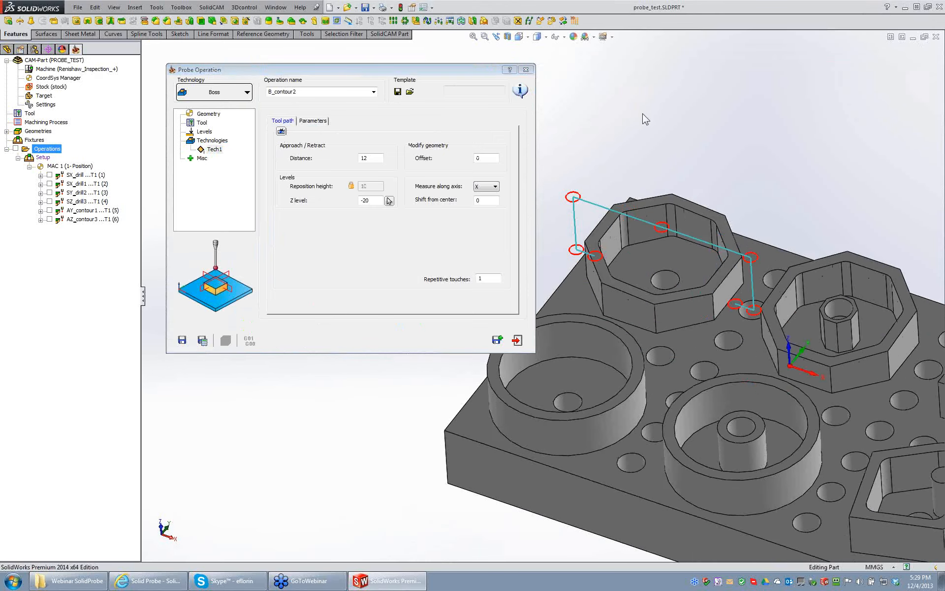
left_click(373, 201)
type("-11")
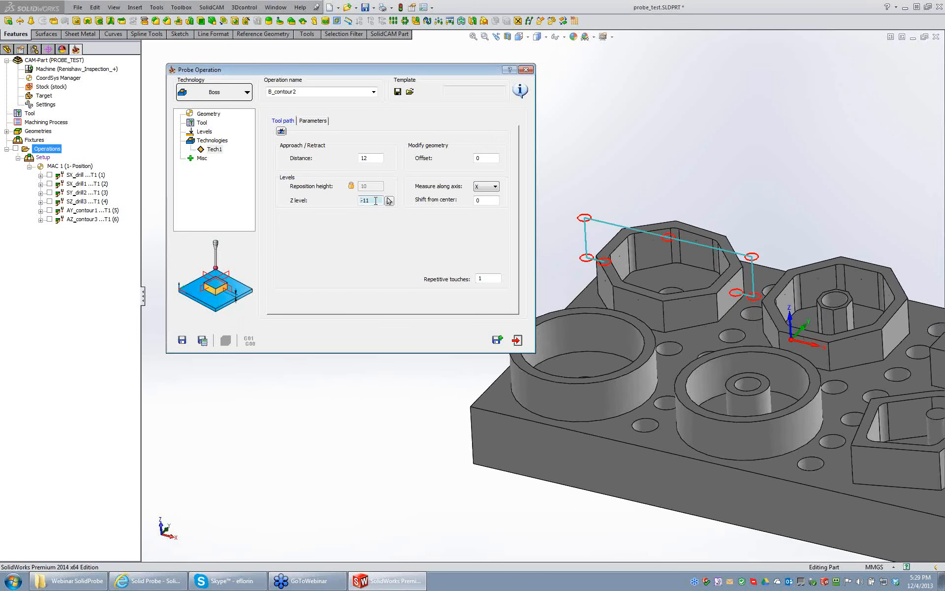
scroll(375, 200, "up", 1)
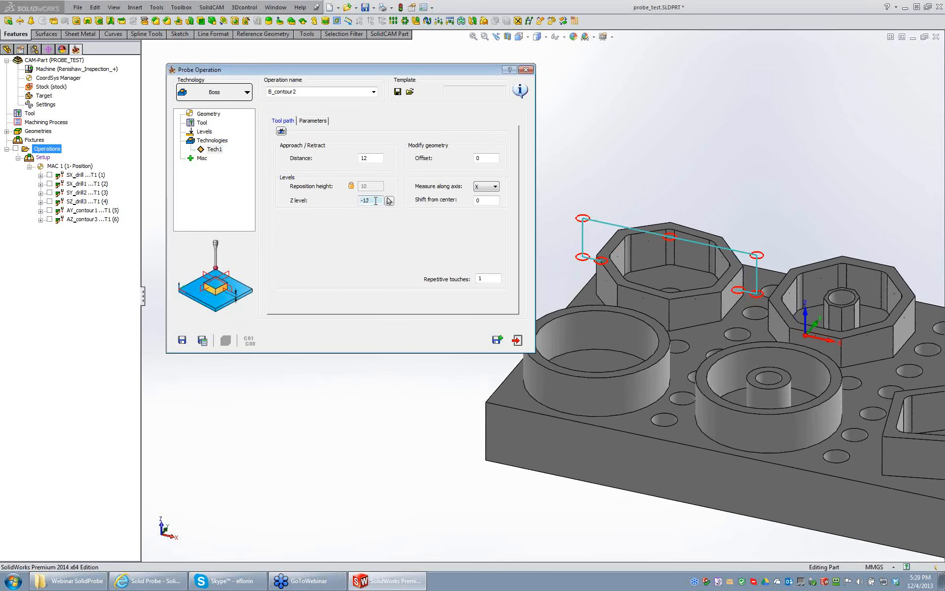
scroll(376, 201, "up", 2)
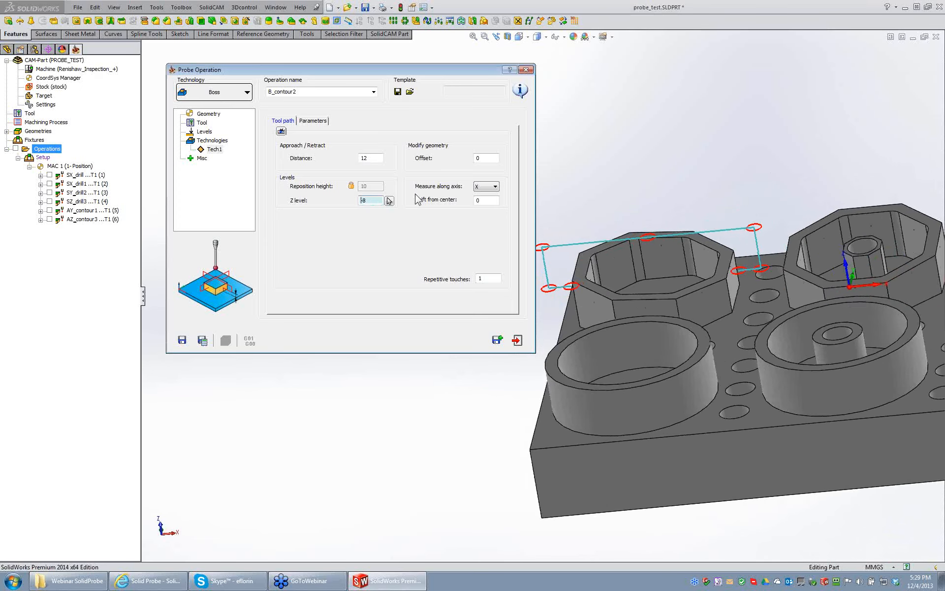
Try the Y and the X & Y measuring axes for Tech1, and return it to X.
left_click(490, 186)
left_click(482, 201)
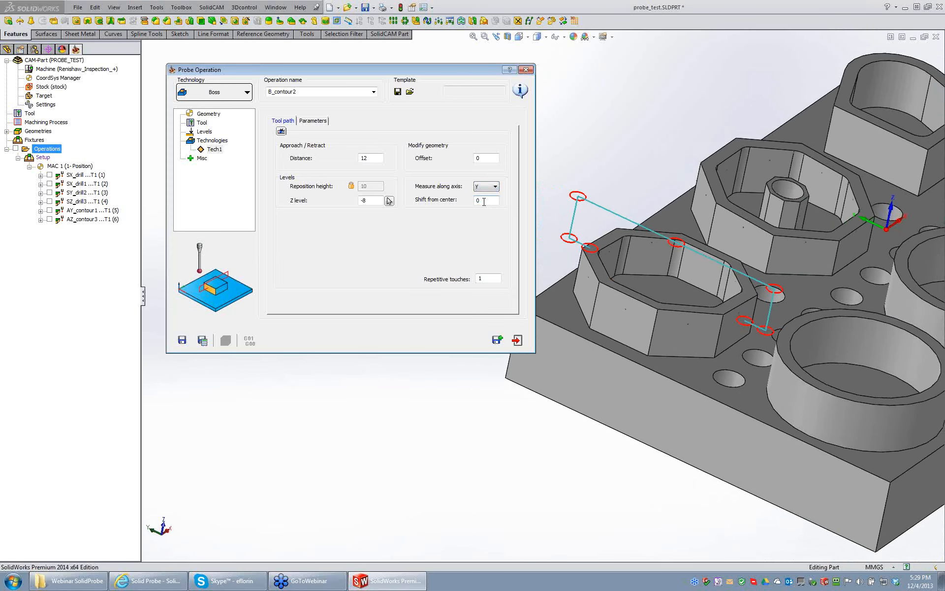
left_click(490, 187)
left_click(485, 209)
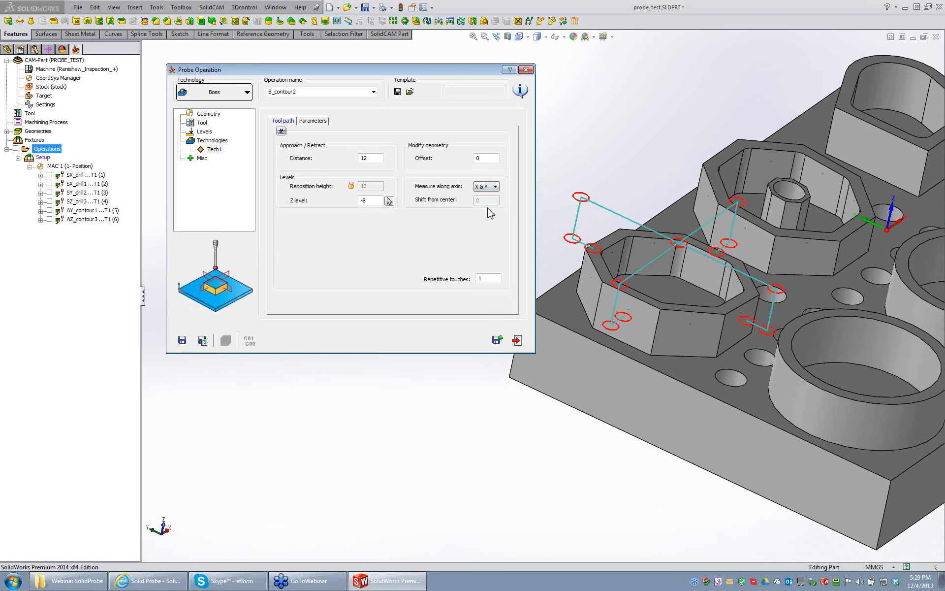
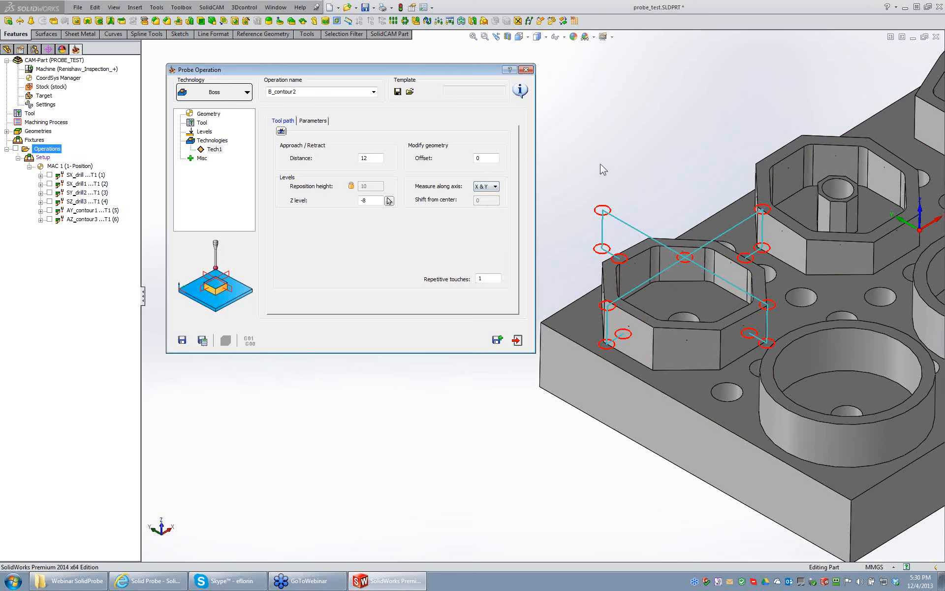
left_click(491, 192)
left_click(485, 195)
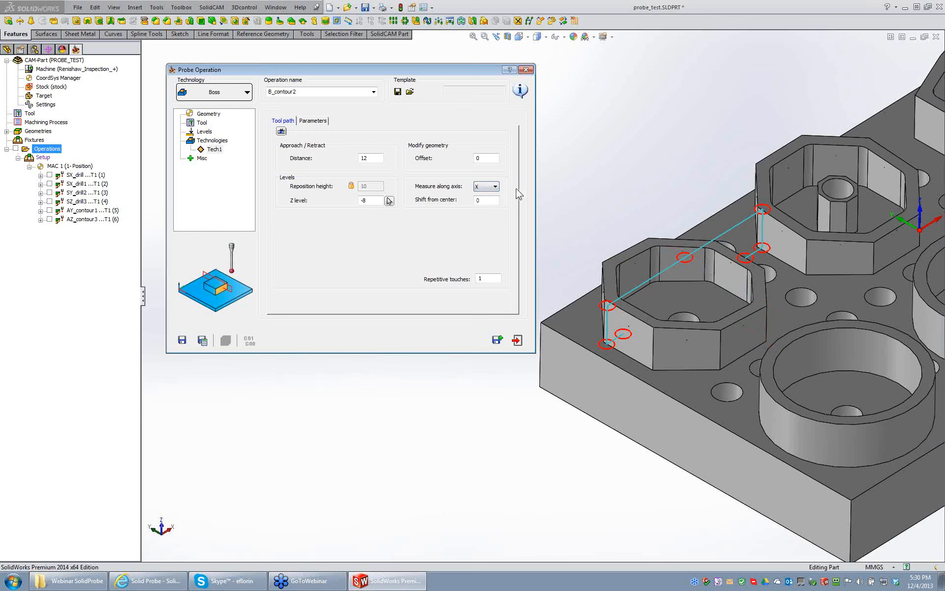
left_click(614, 166)
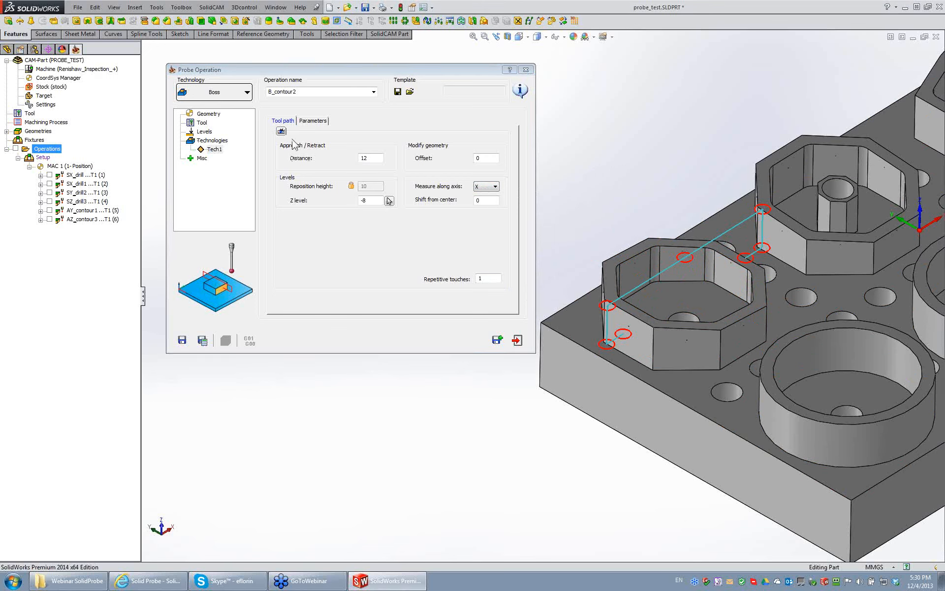
Add a second technology, Tech2, to the operation and set it to measure along the Y axis.
left_click(213, 141)
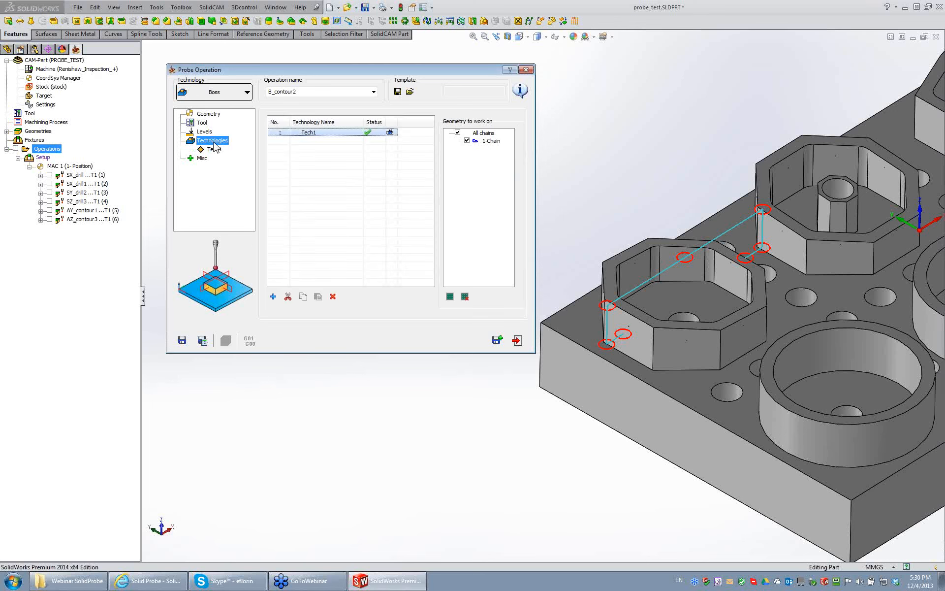
left_click(274, 297)
left_click(295, 142)
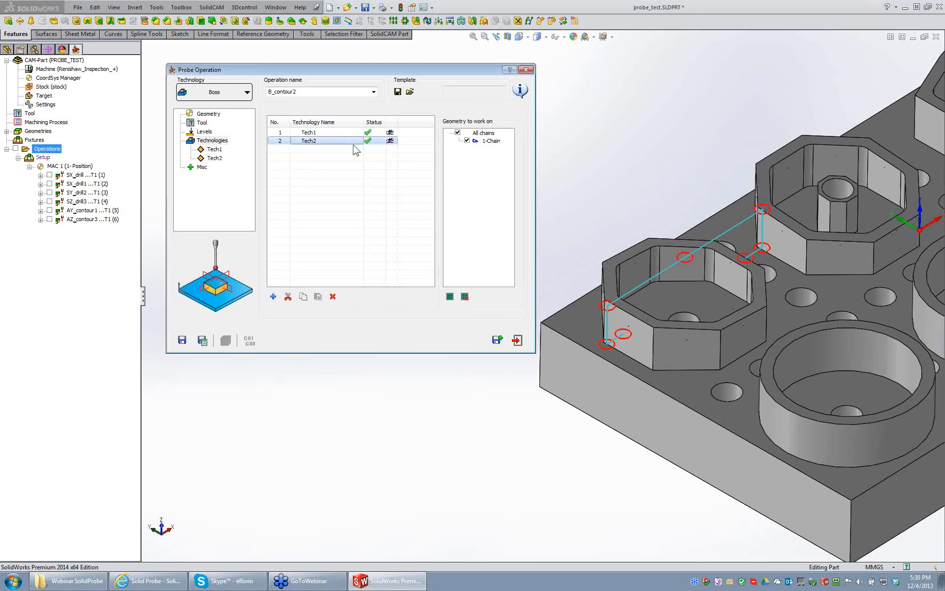
left_click(217, 158)
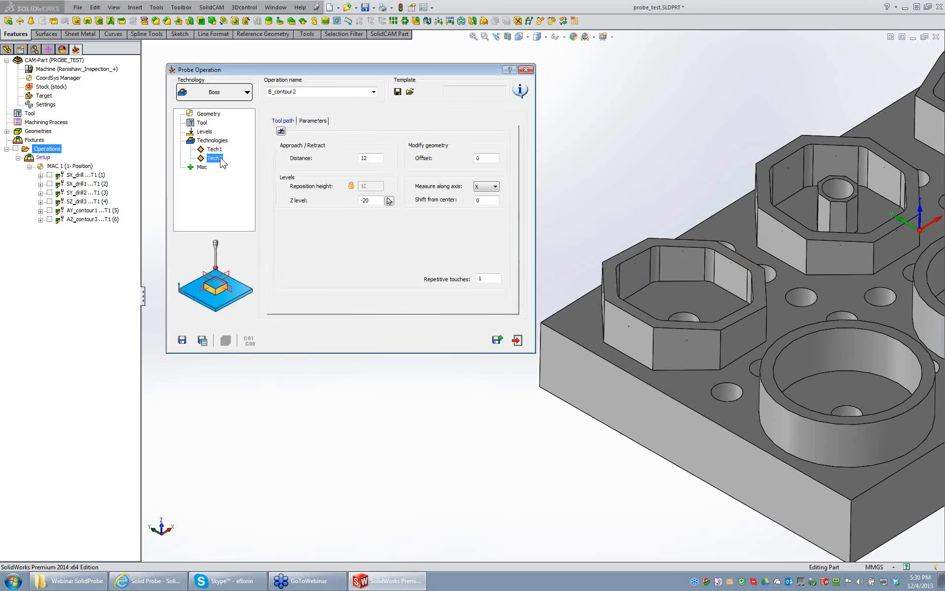
left_click(488, 186)
left_click(484, 199)
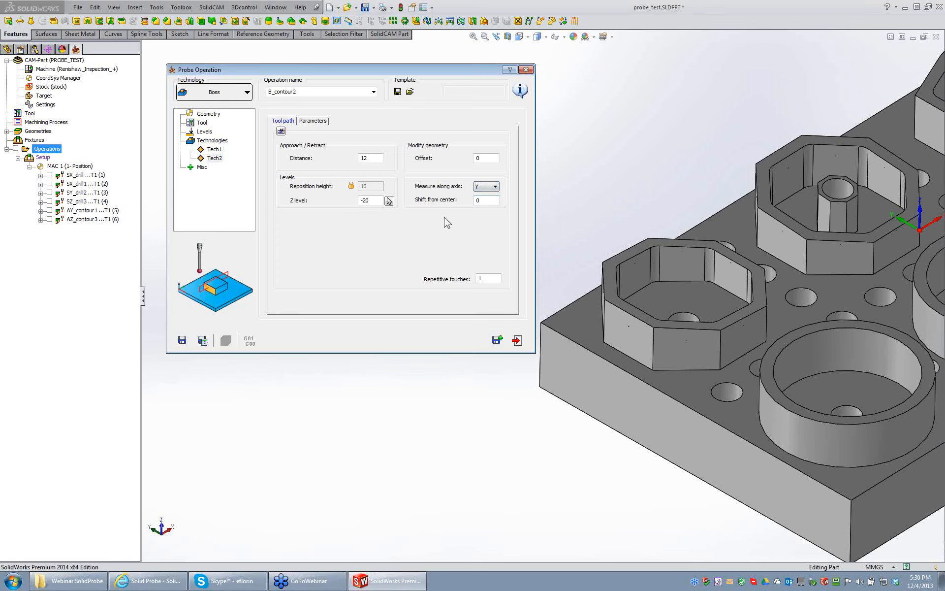
Show the Tech2 probe path on the model and set its Z level to -8.
left_click(371, 200)
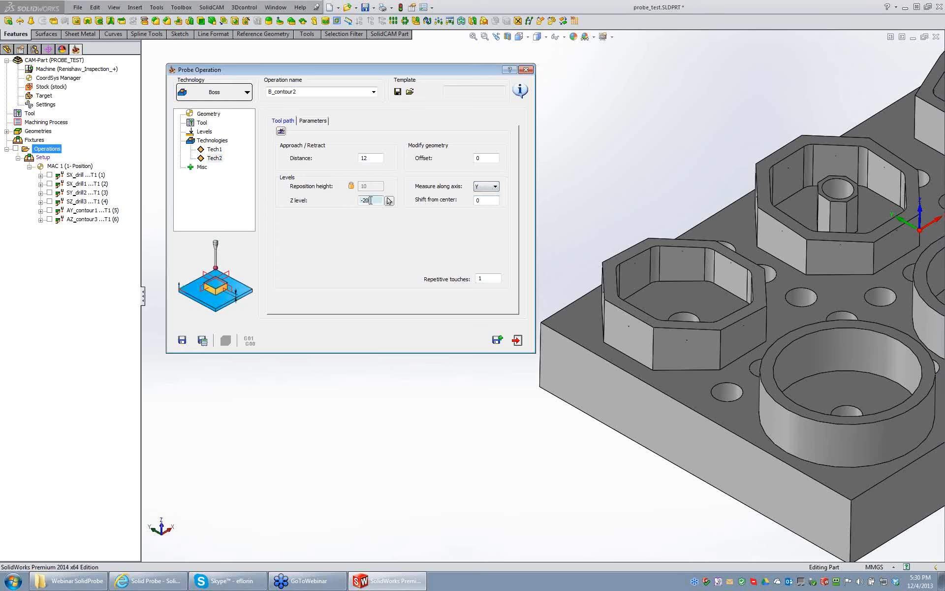
left_click(280, 132)
left_click(378, 200)
scroll(374, 199, "down", 4)
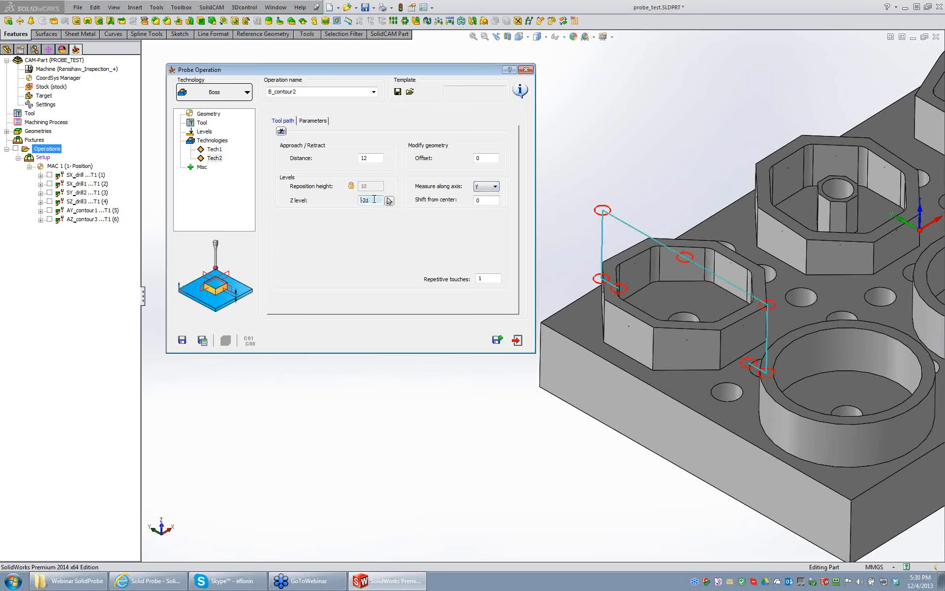
scroll(379, 200, "up", 16)
Return to Tech1 and switch the probe operation's technology from Boss to Pocket.
left_click(214, 150)
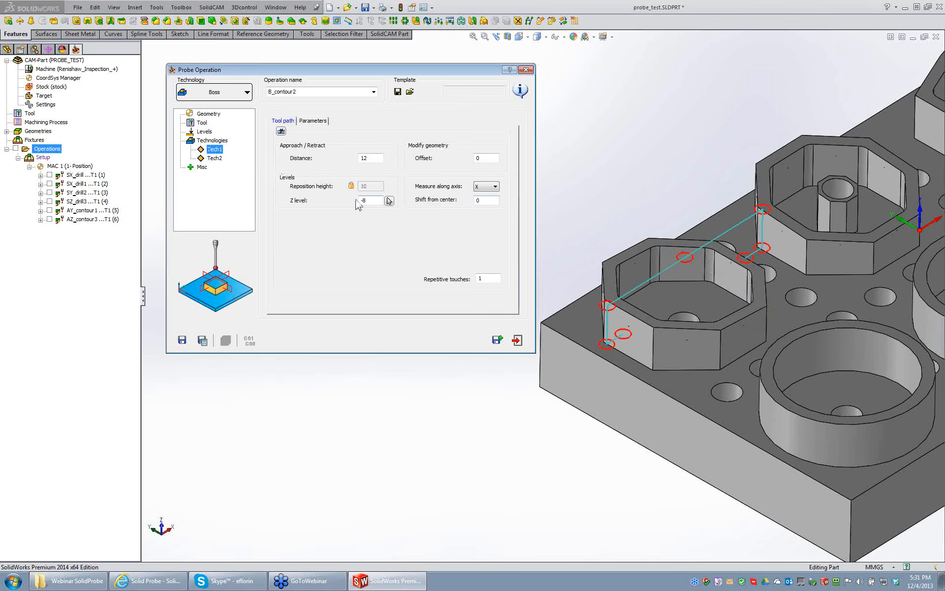
middle_click_drag(591, 223, 585, 216)
left_click(332, 220)
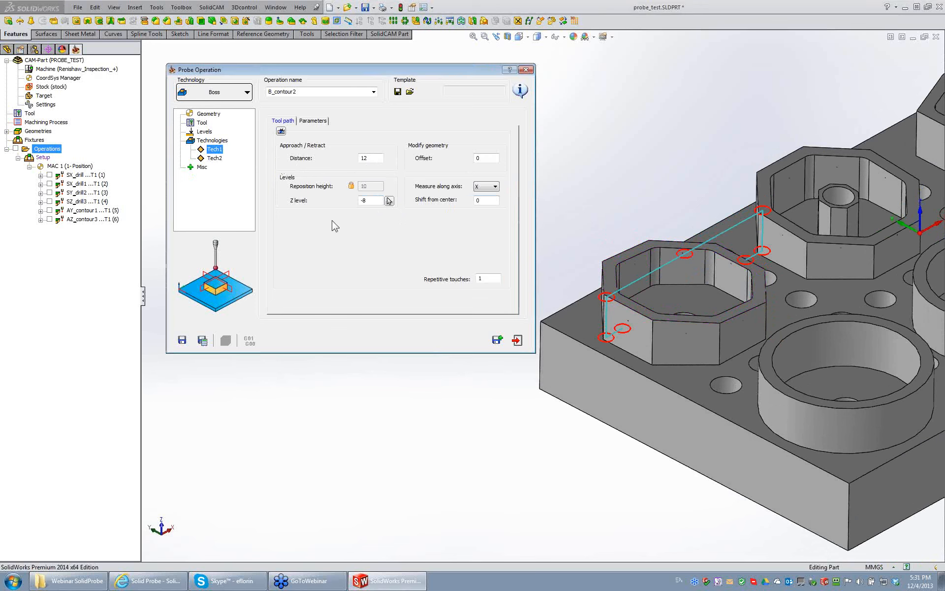
left_click(227, 96)
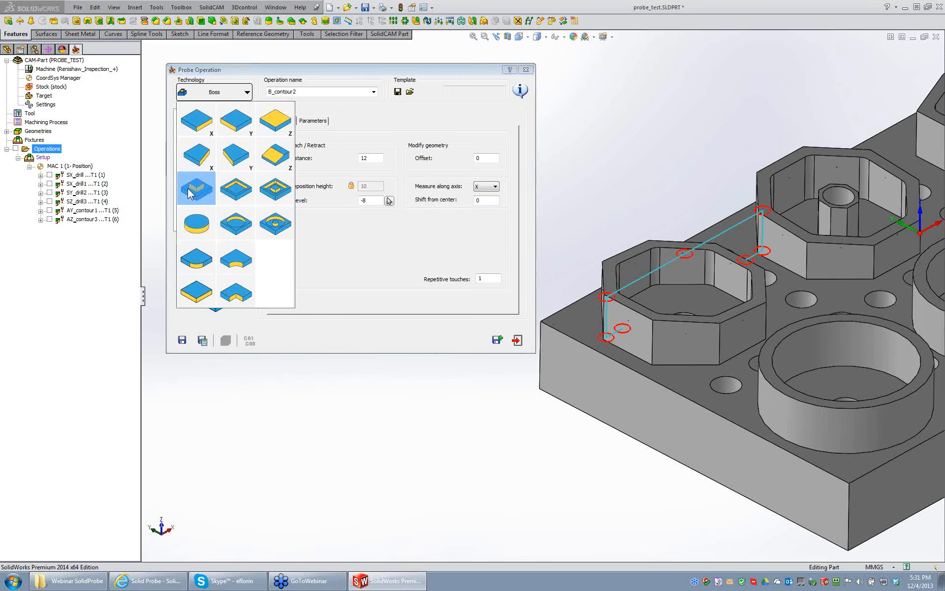
left_click(235, 191)
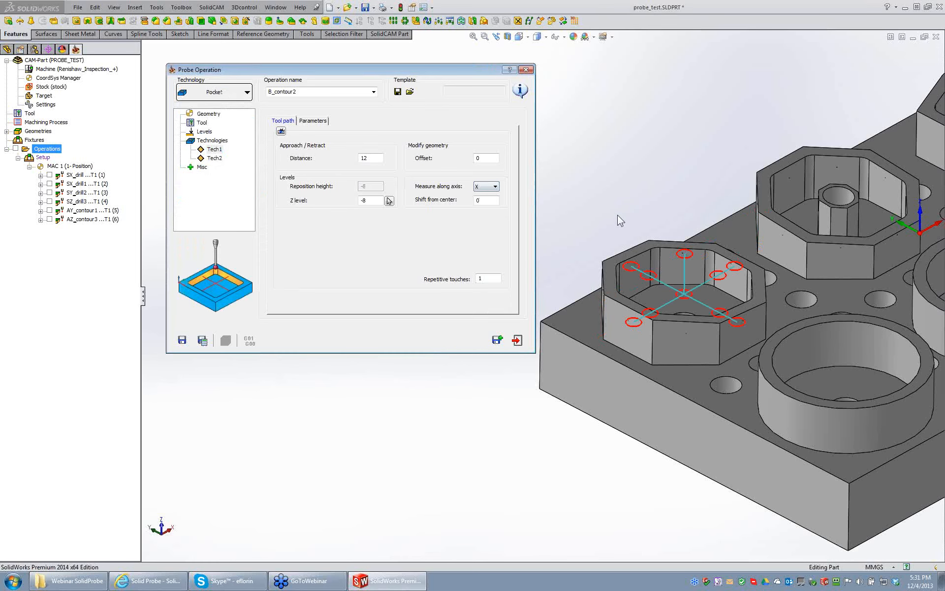
Set the Tech1 geometry offset to 5 for measuring the octagonal pocket's inner walls.
scroll(729, 300, "down", 5)
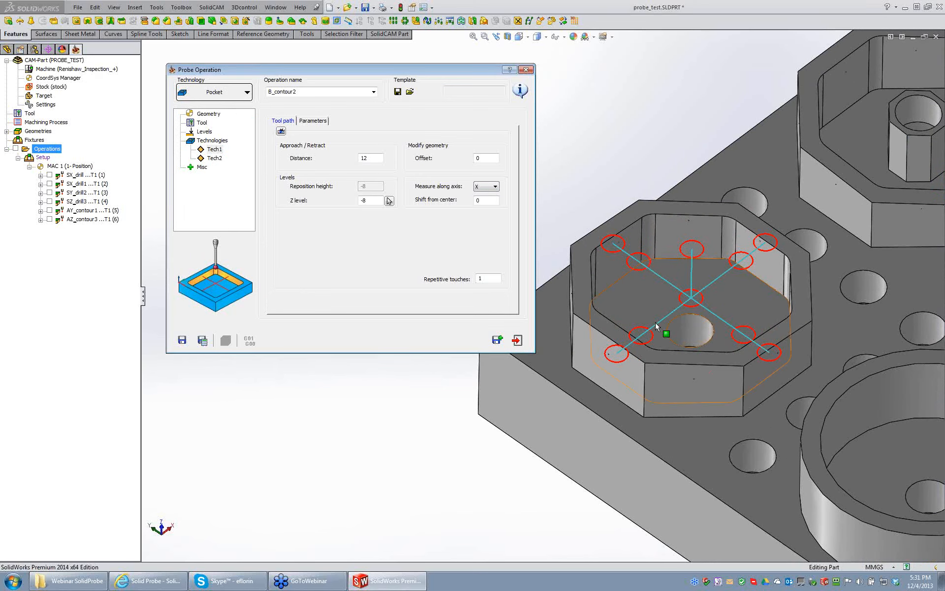
scroll(678, 283, "up", 2)
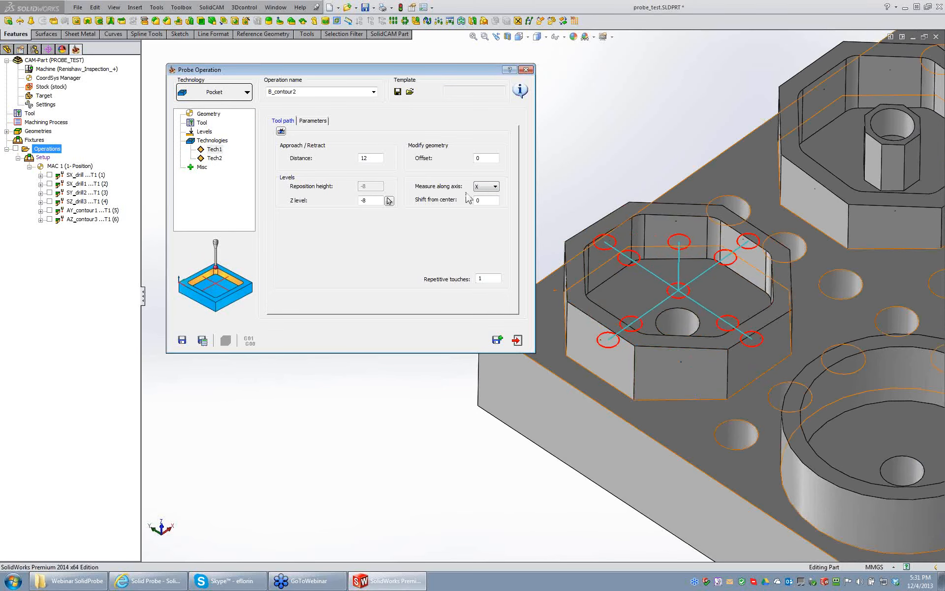
left_click(485, 158)
type("4")
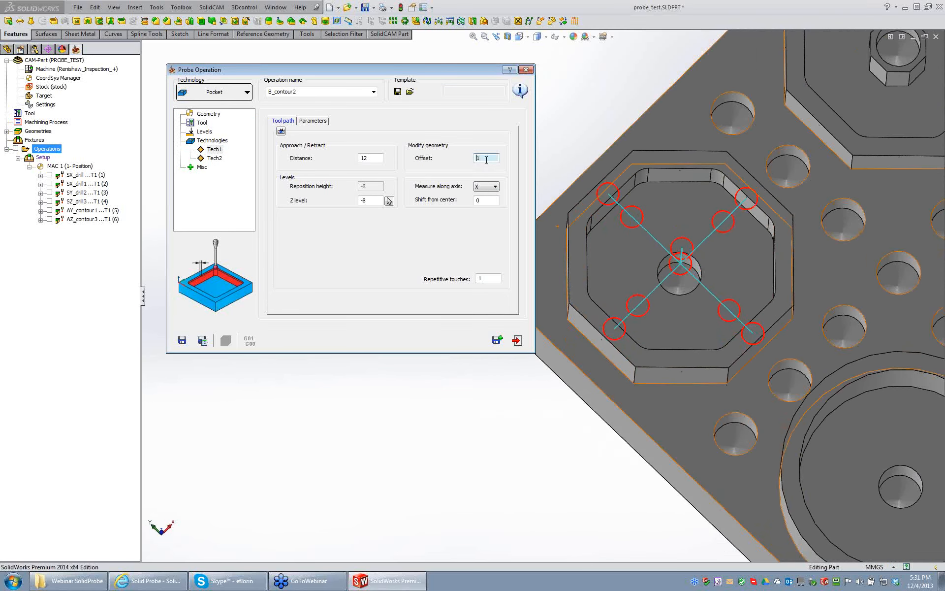
type("5")
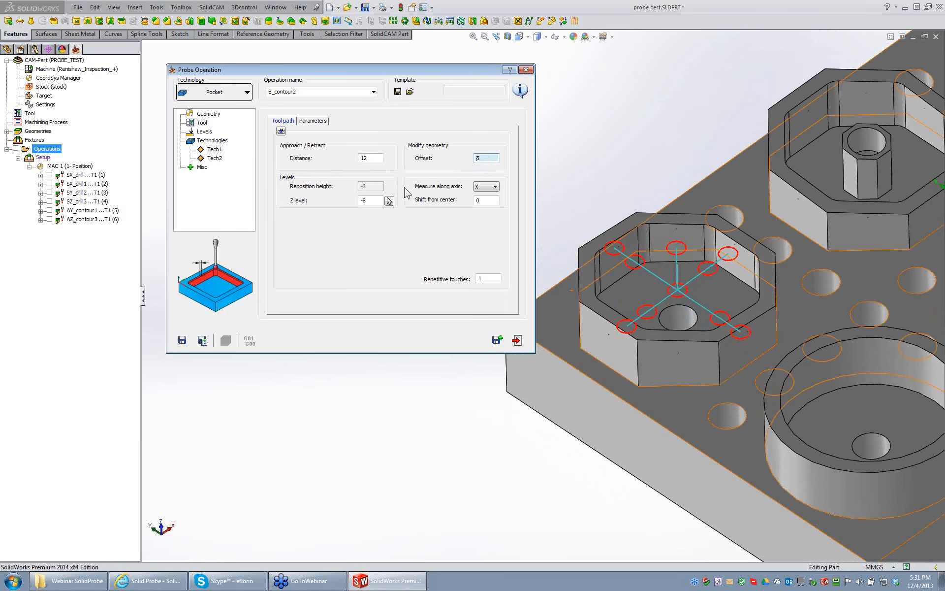
Set the Tech2 geometry offset to 5 as well.
left_click(214, 158)
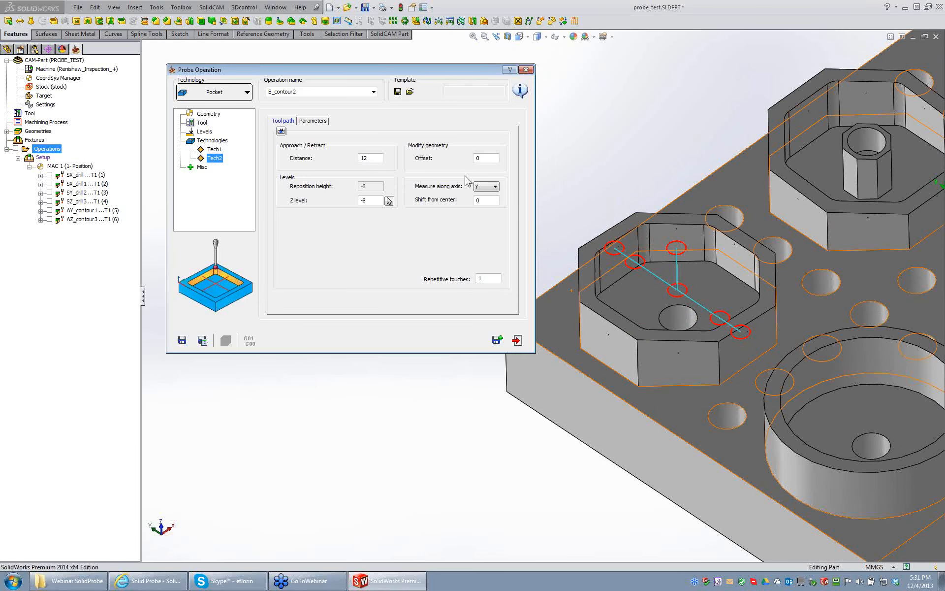
left_click(488, 161)
scroll(489, 160, "up", 3)
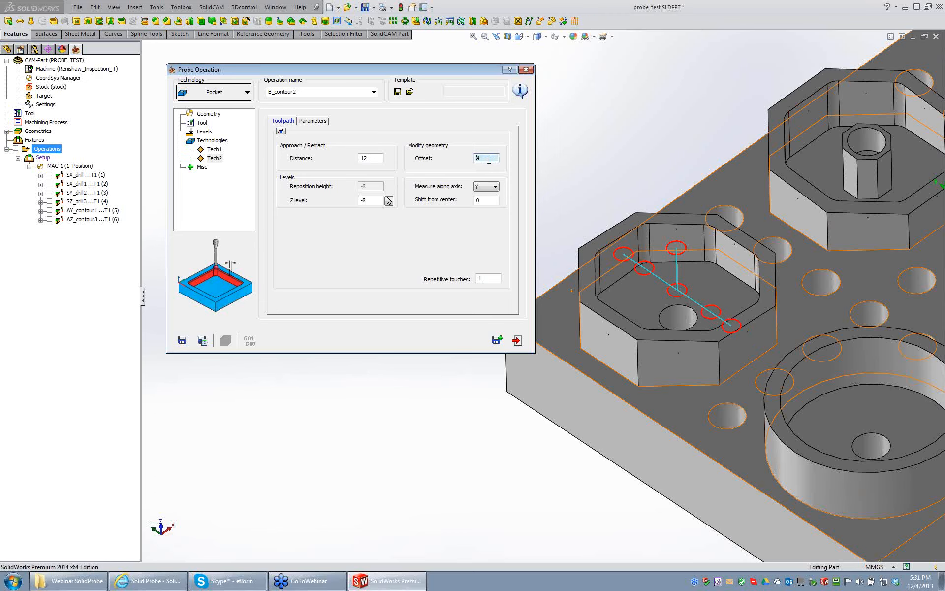
Examine the Tech2 probe path along Y inside the octagonal pocket from several angles.
left_click(488, 202)
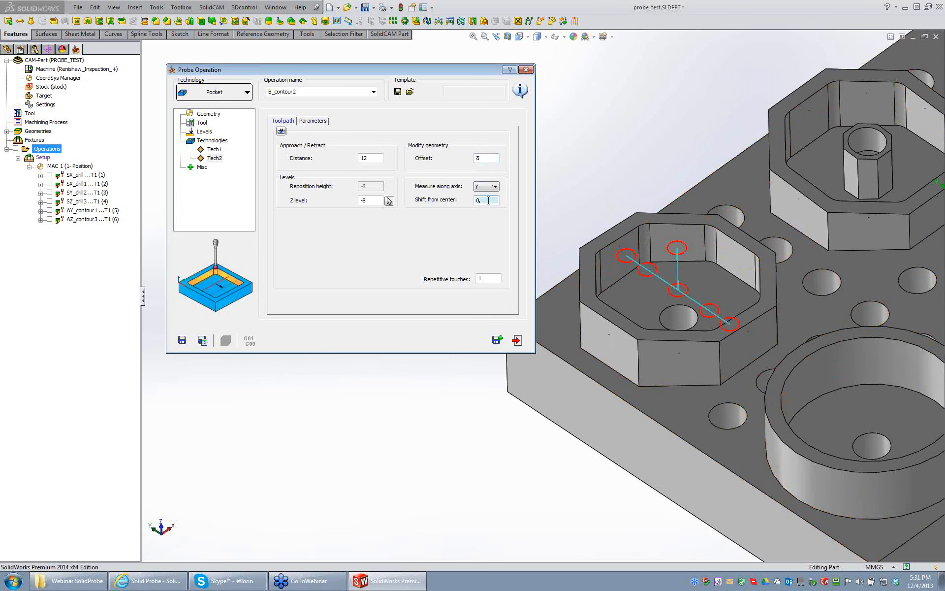
middle_click_drag(633, 246, 660, 257)
scroll(669, 256, "down", 2)
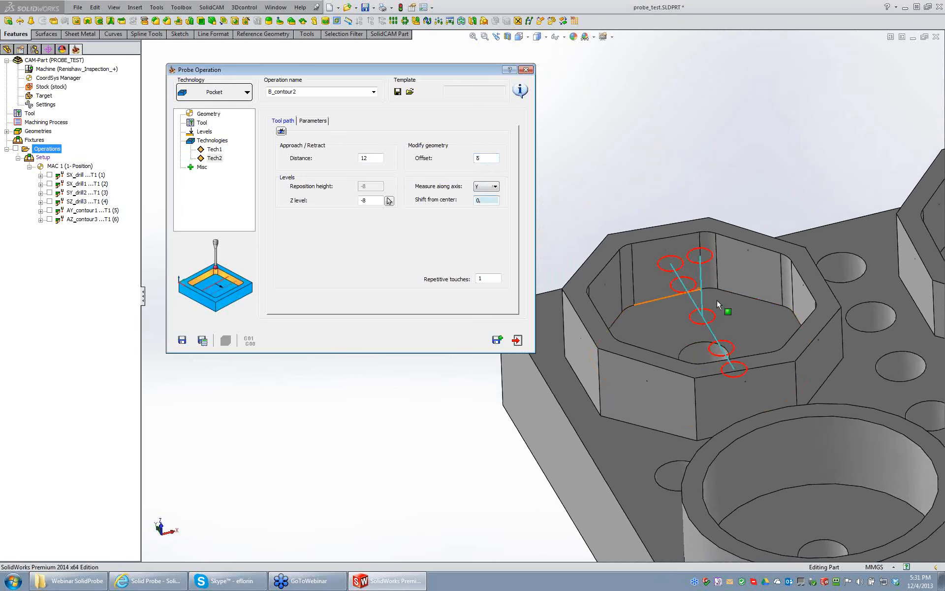
mouse_move(717, 300)
middle_mouse_down()
mouse_move(739, 300)
mouse_move(727, 284)
middle_mouse_up()
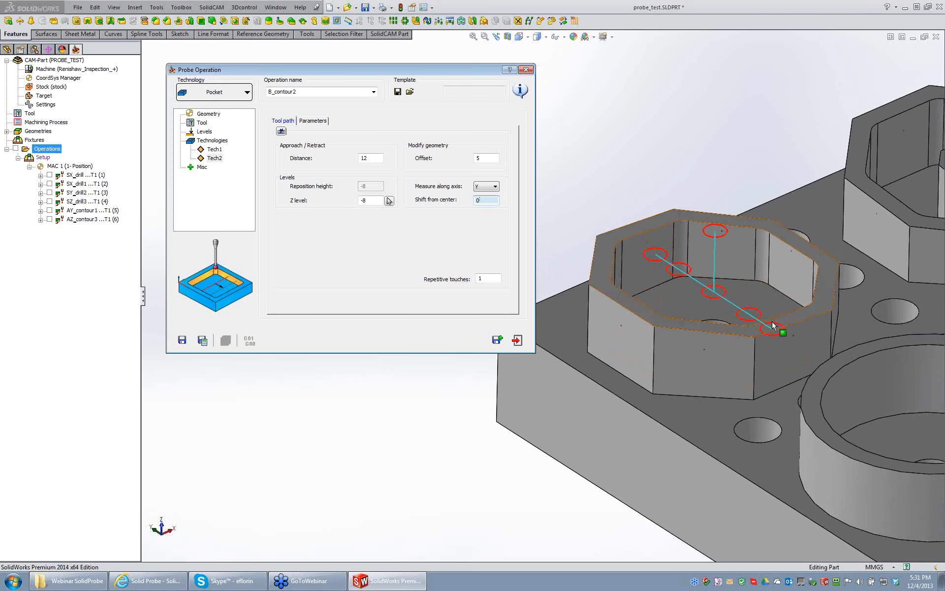
middle_click_drag(773, 325, 711, 285)
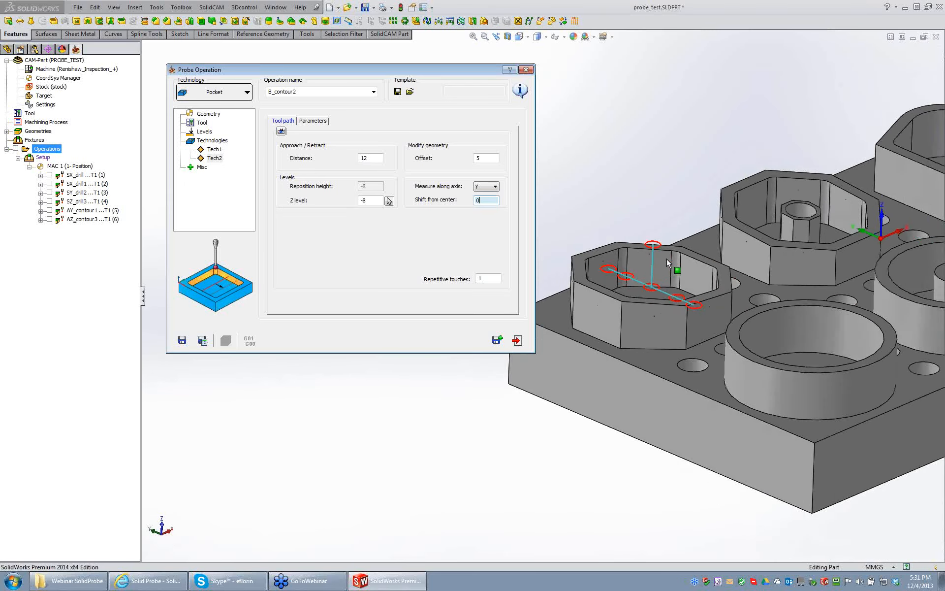
left_click(604, 185)
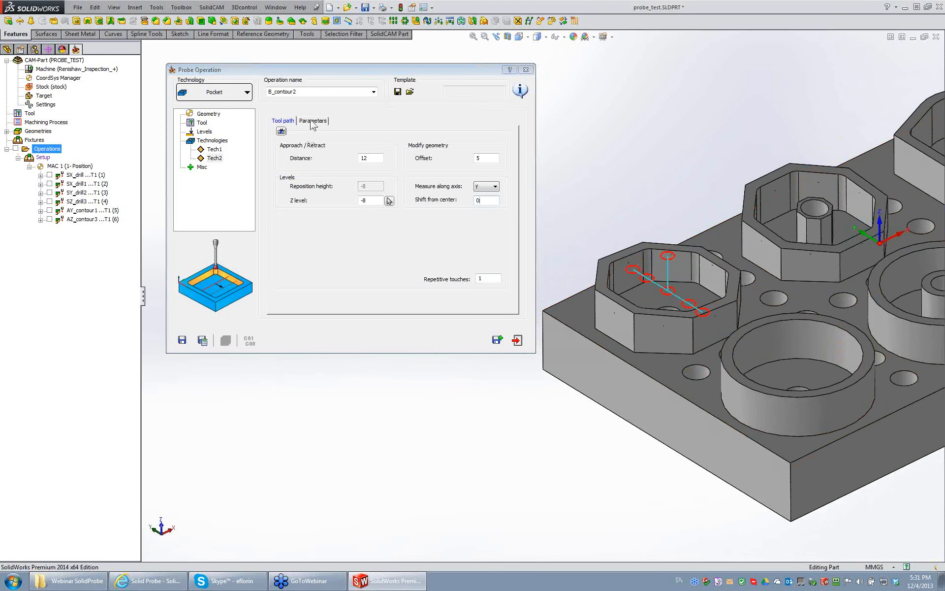
Set the probe operation's action to Measurement and open Tech1's parameters and tolerances.
left_click(202, 114)
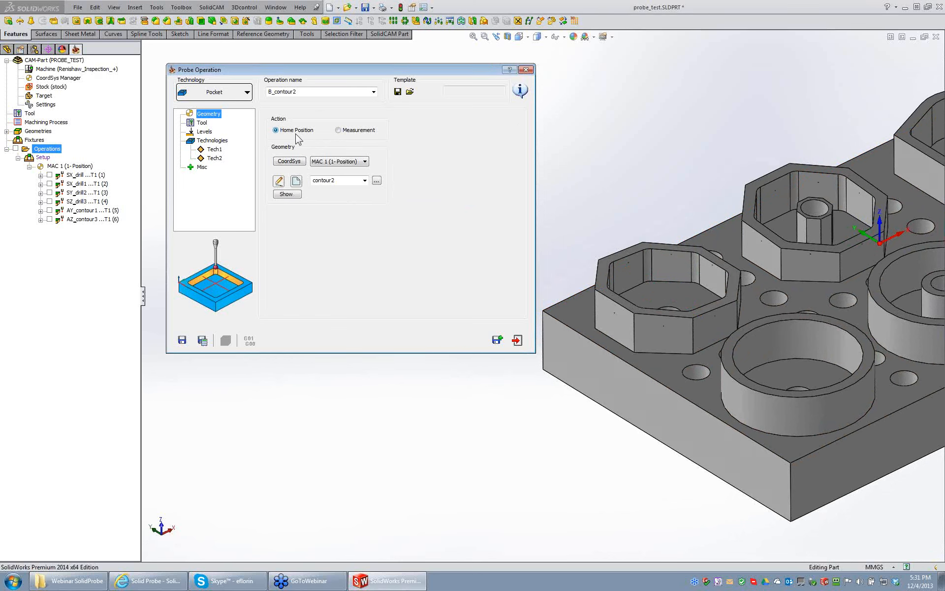
left_click(347, 130)
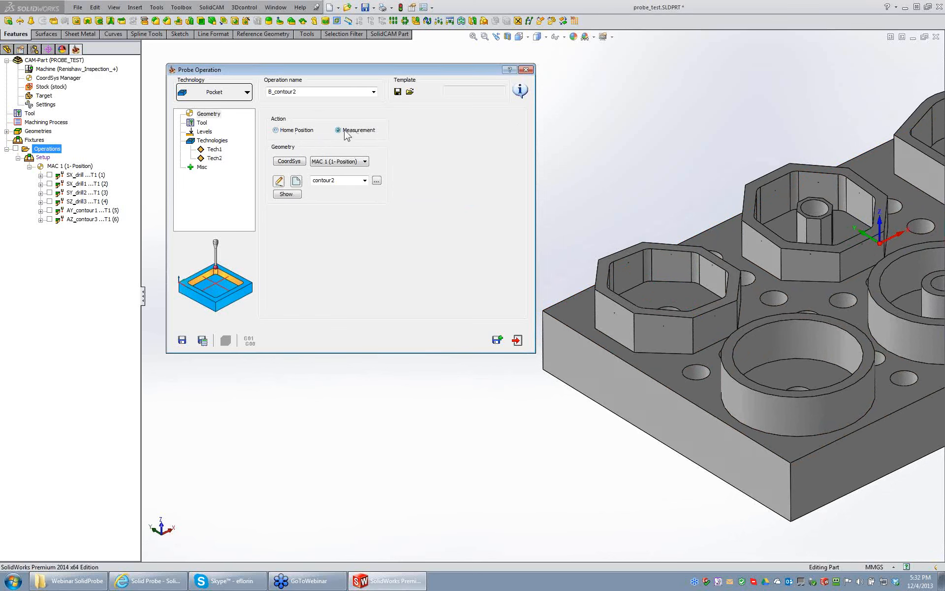
left_click(212, 141)
left_click(215, 150)
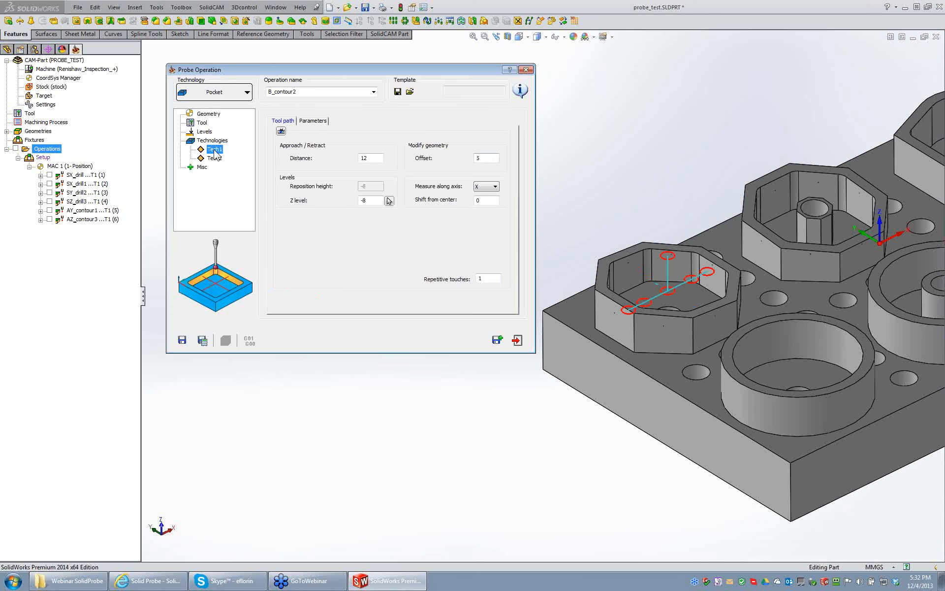
left_click(320, 122)
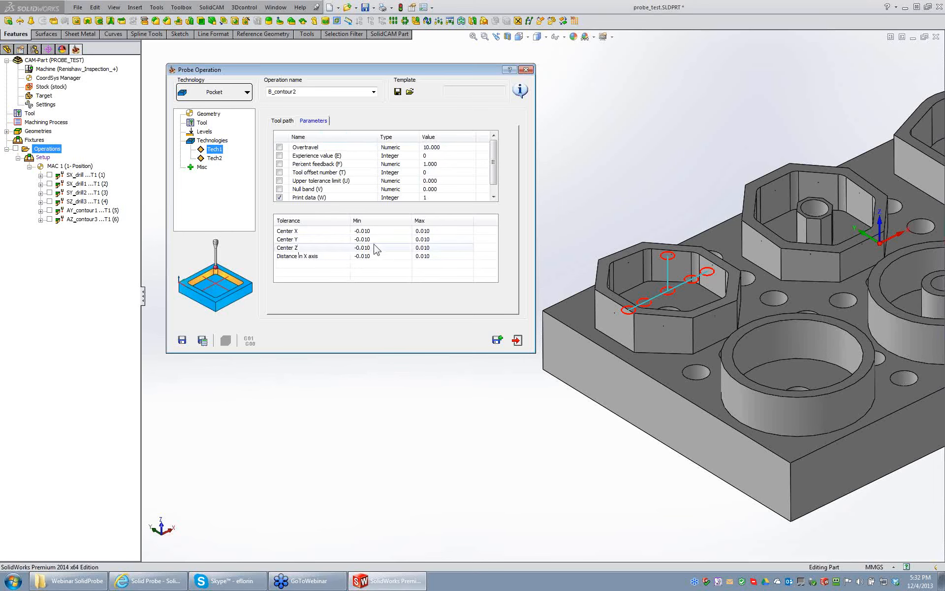
Review the min and max tolerances of Tech1's distance in the X axis and enable the Tool offset number (T) parameter.
middle_click_drag(748, 295, 780, 296)
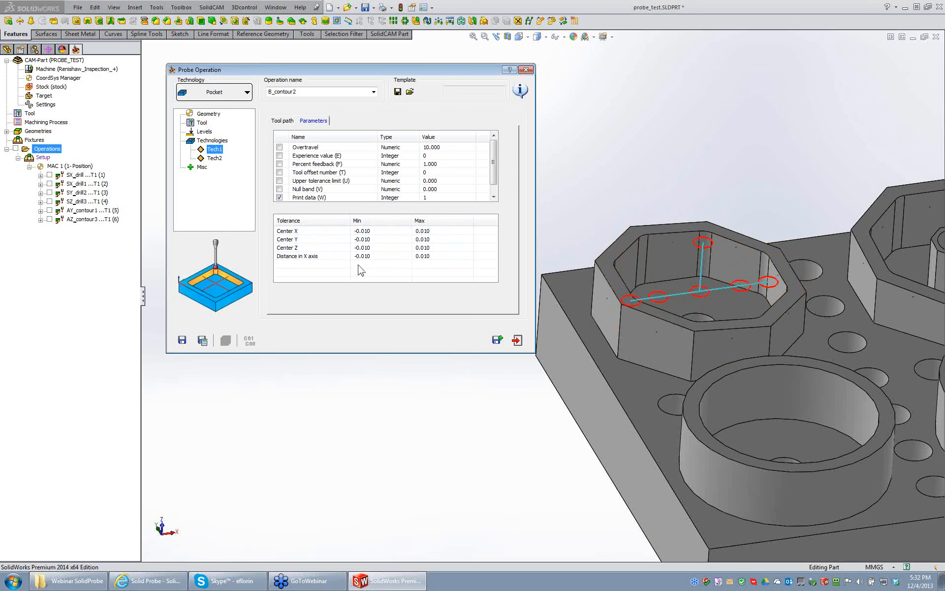
left_click(377, 257)
left_click(431, 257)
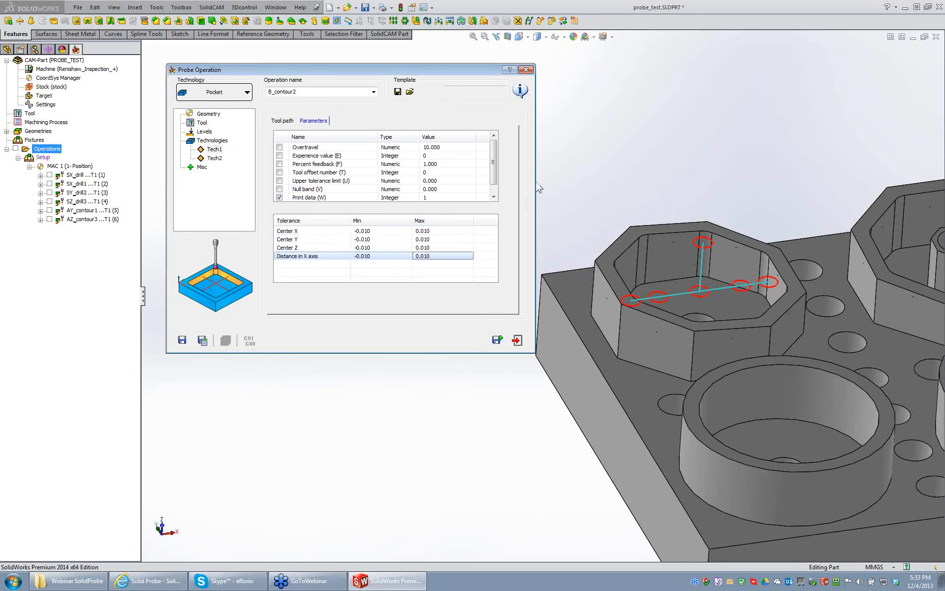
left_click_drag(434, 72, 423, 61)
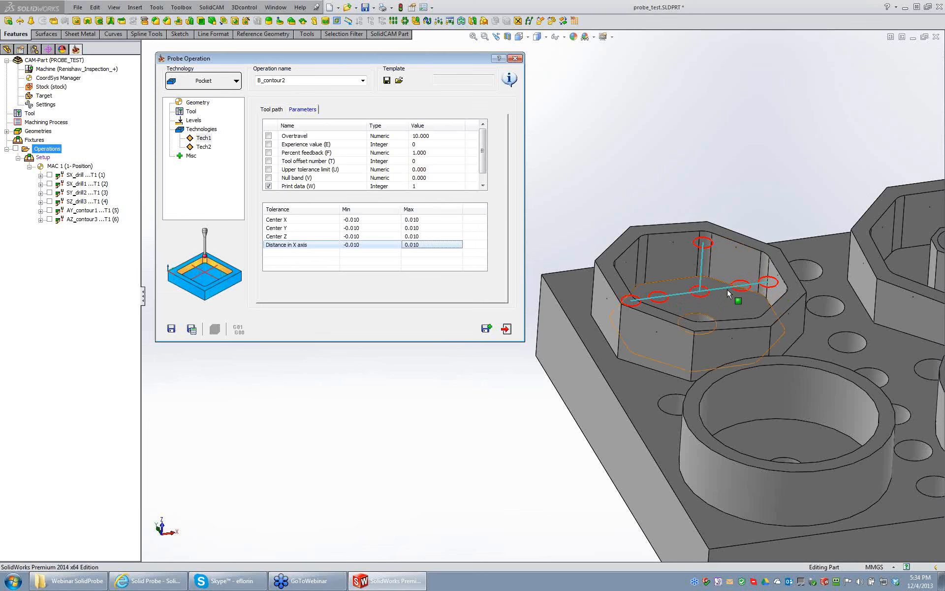
left_click(269, 161)
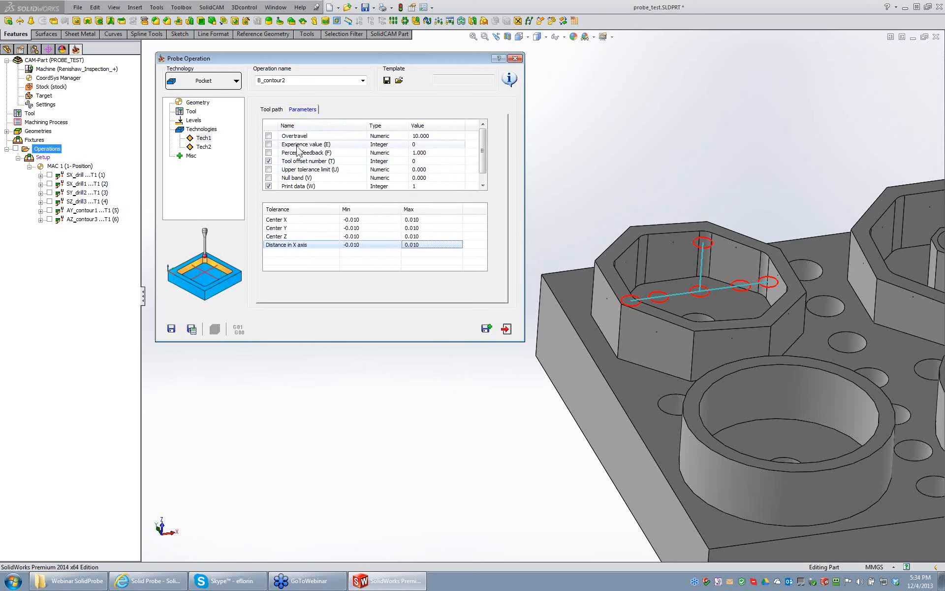
Switch the probe operation's technology from Pocket to Pocket with Boss.
left_click(272, 109)
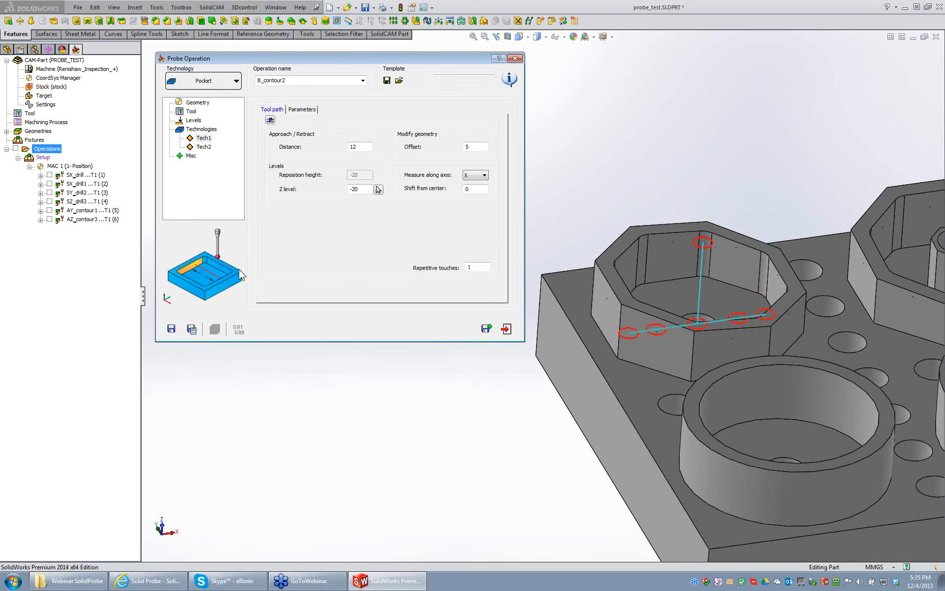
left_click(219, 81)
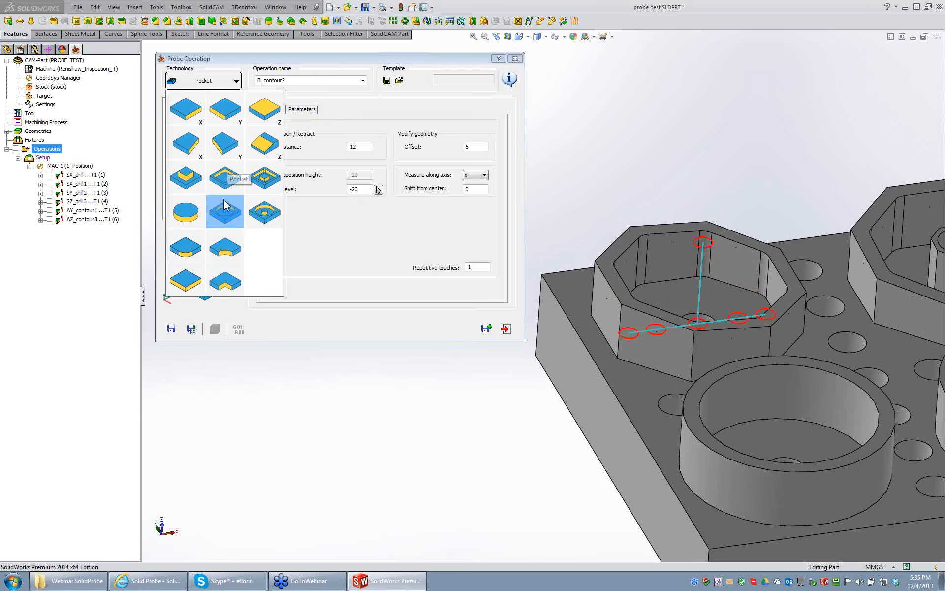
left_click(266, 181)
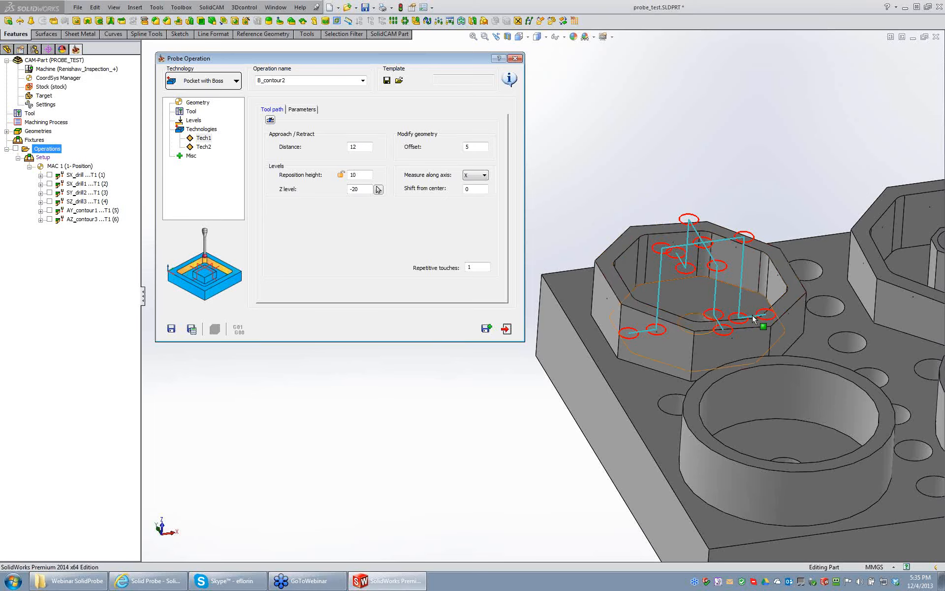
Set the Tech1 Z level to -8 for the Pocket with Boss path on the empty octagonal pocket.
mouse_move(753, 316)
middle_mouse_down()
mouse_move(740, 322)
mouse_move(749, 317)
middle_mouse_up()
scroll(742, 322, "down", 3)
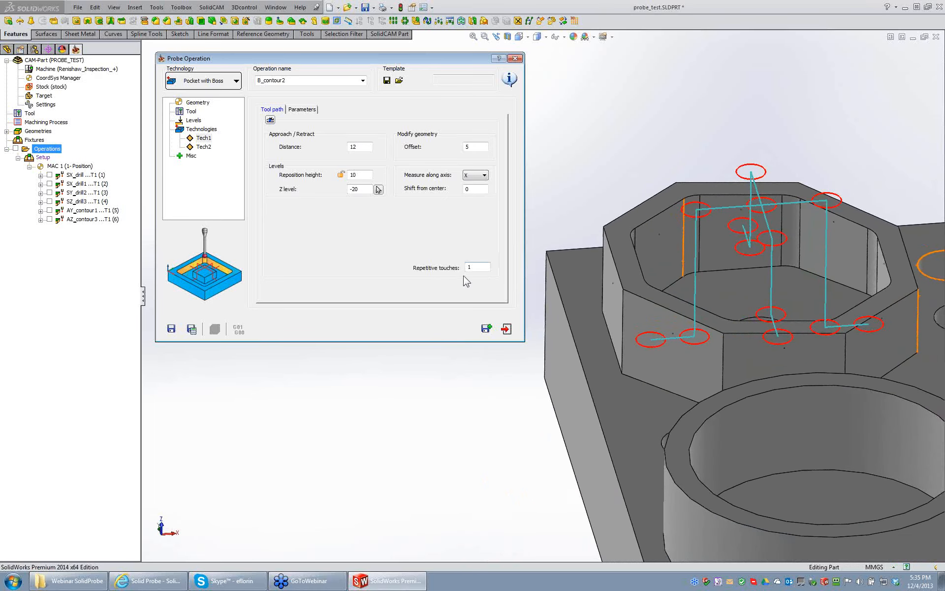
left_click(365, 190)
scroll(365, 191, "up", 8)
scroll(365, 190, "up", 4)
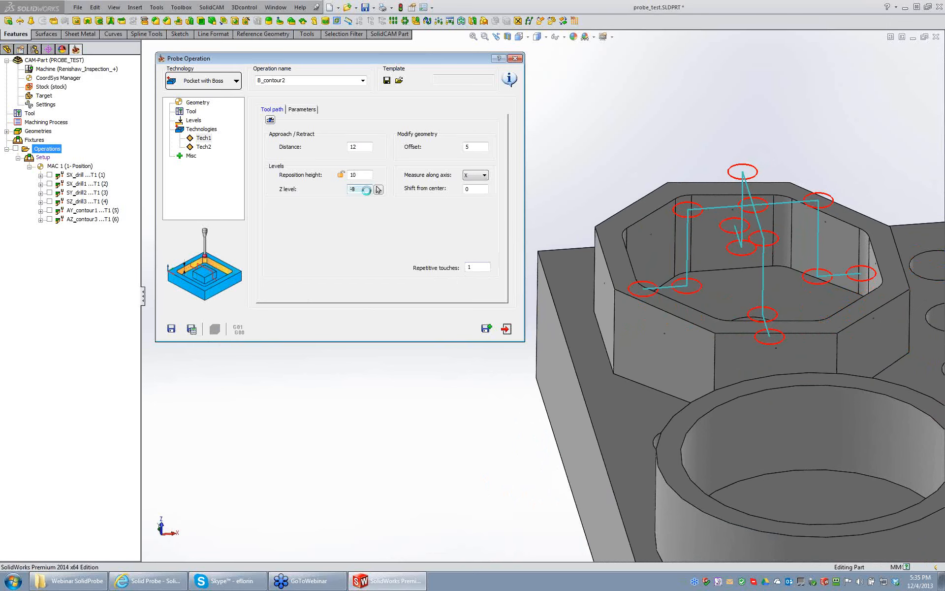
scroll(620, 212, "up", 3)
middle_click_drag(620, 213, 623, 224)
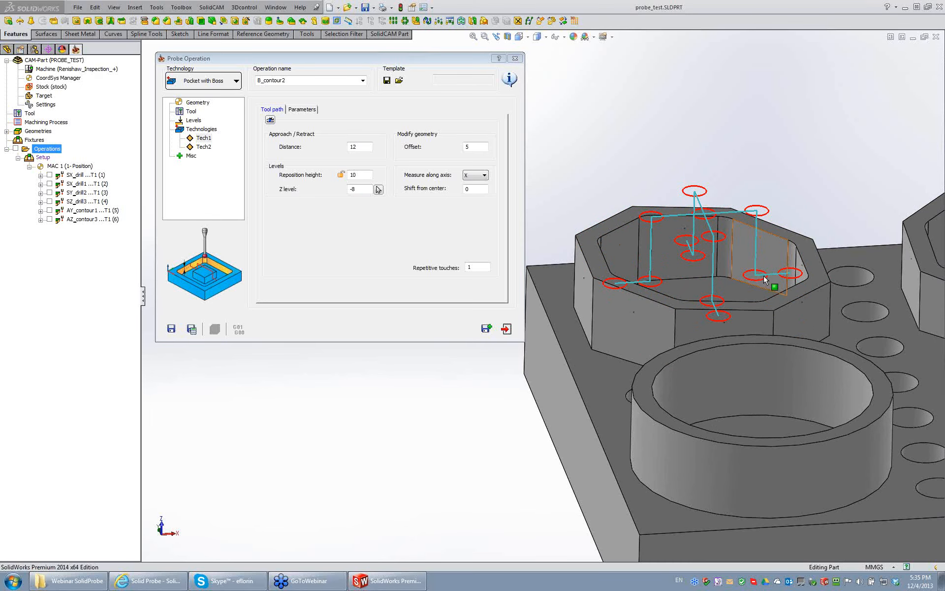
Examine the neighbouring octagonal pocket that has a central boss and compare it with the current probe path.
middle_click_drag(796, 274, 814, 278)
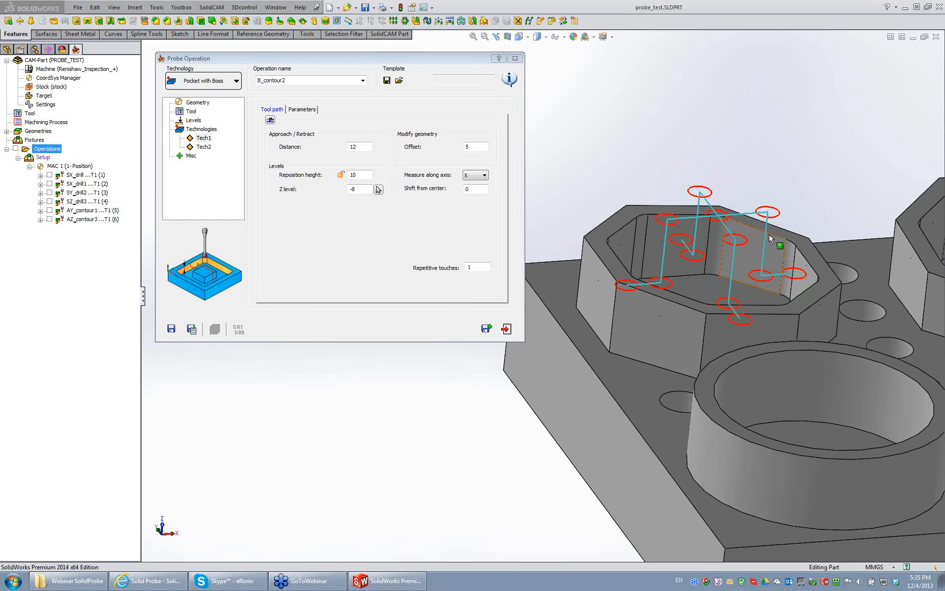
middle_click_drag(771, 239, 826, 228)
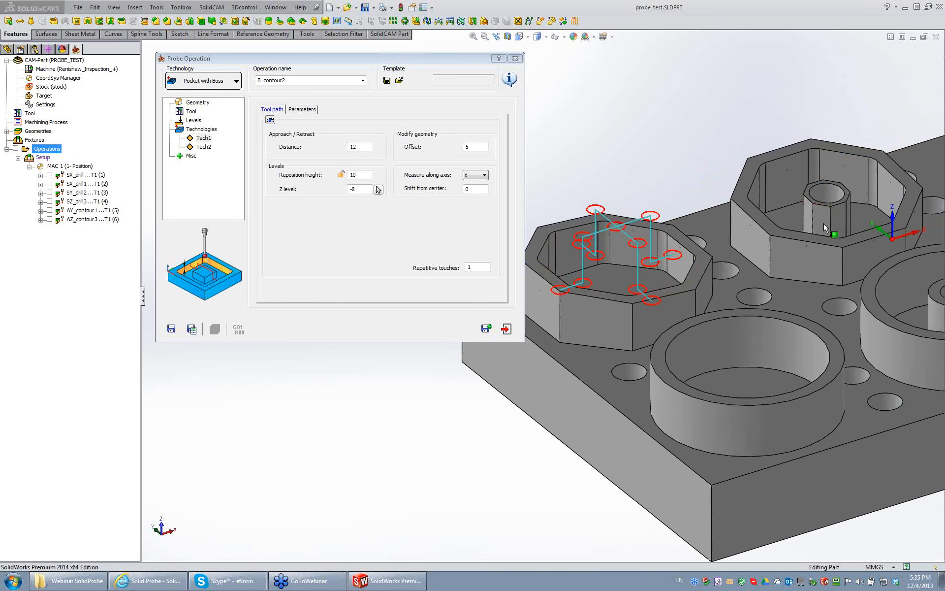
scroll(820, 230, "down", 5)
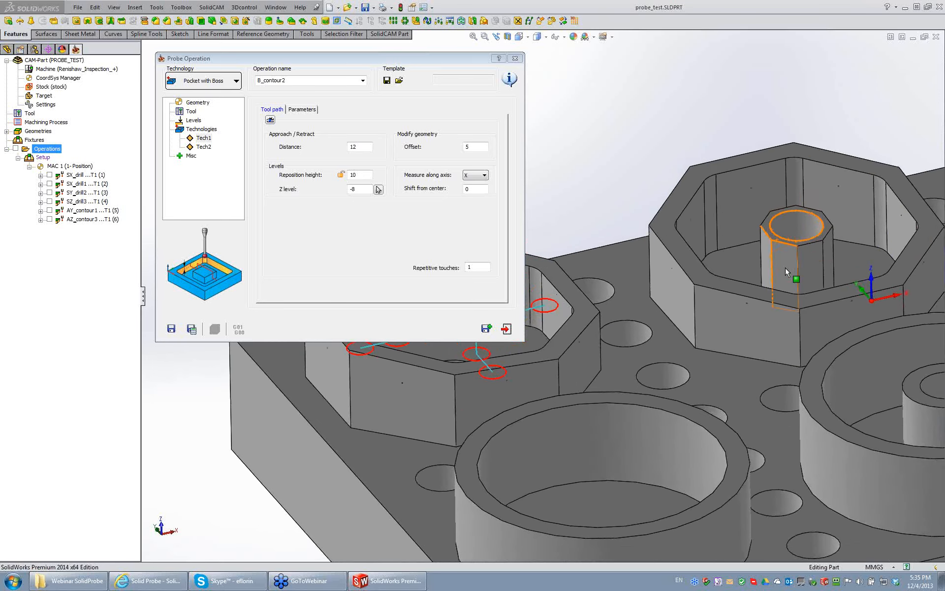
middle_click_drag(785, 267, 875, 233)
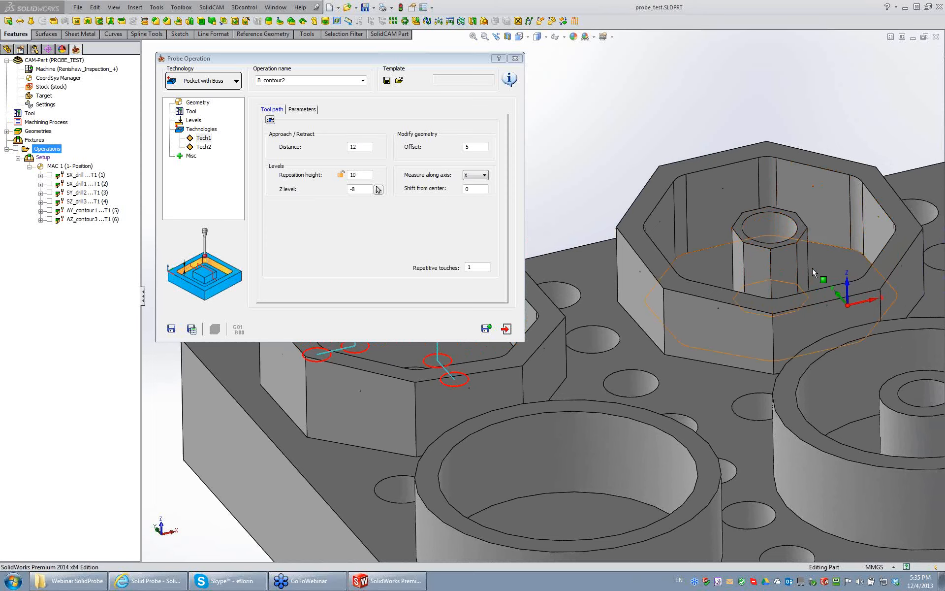
left_click(872, 234)
middle_click_drag(835, 241, 710, 308)
left_click(710, 309)
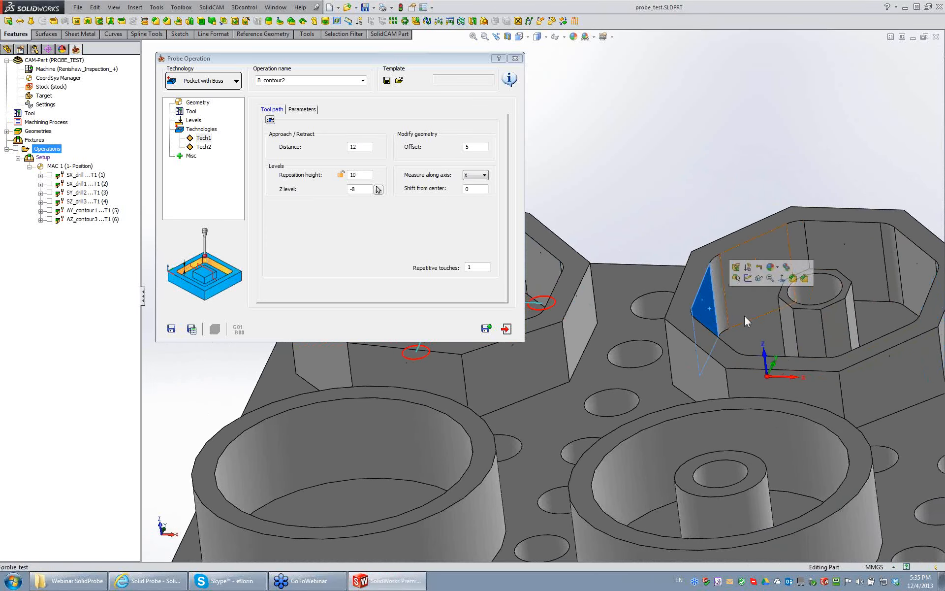
middle_click_drag(810, 311, 779, 274)
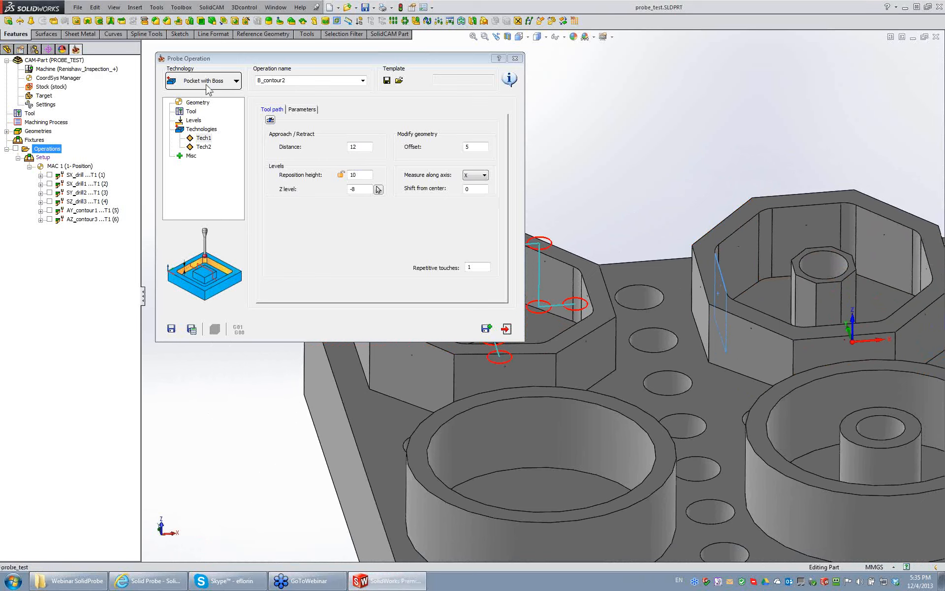
Define a new geometry, contour4, by chaining the inner floor edges of the octagonal pocket with the central boss at constant Z.
left_click(202, 102)
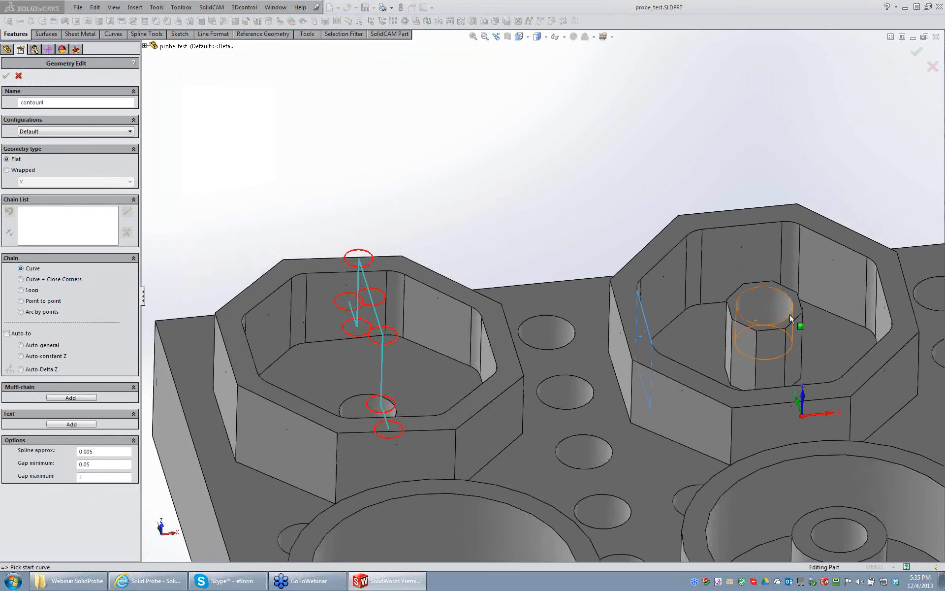
left_click(744, 289)
left_click(660, 303)
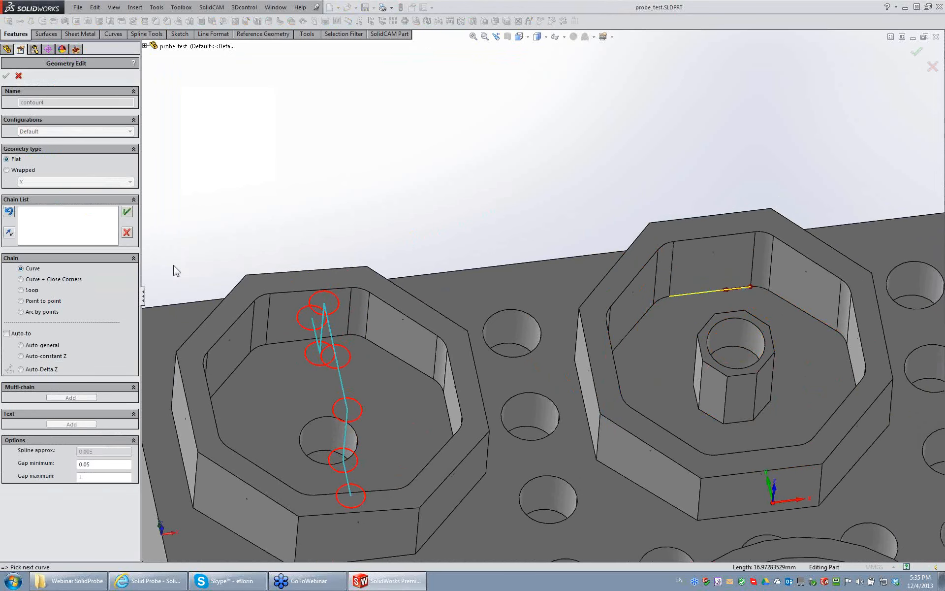
left_click(42, 356)
left_click(211, 159)
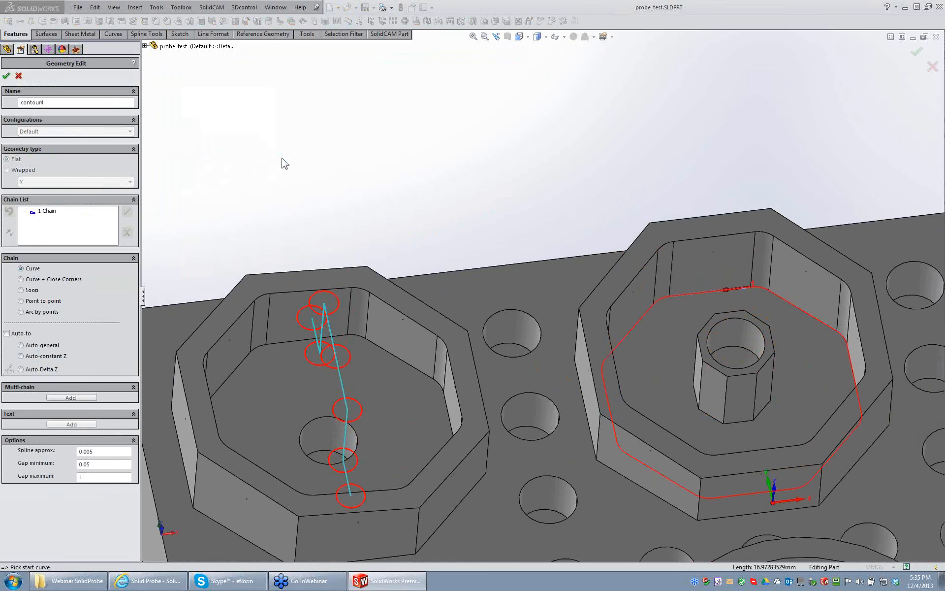
left_click(7, 76)
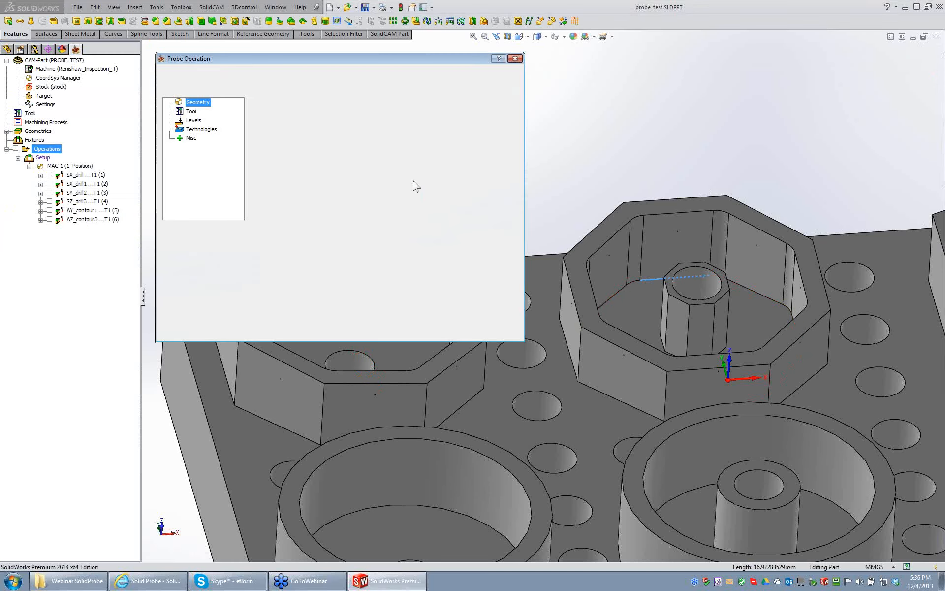
Show the Tech1 probe path for the new pocket geometry and set its Z level to -11.
left_click(194, 140)
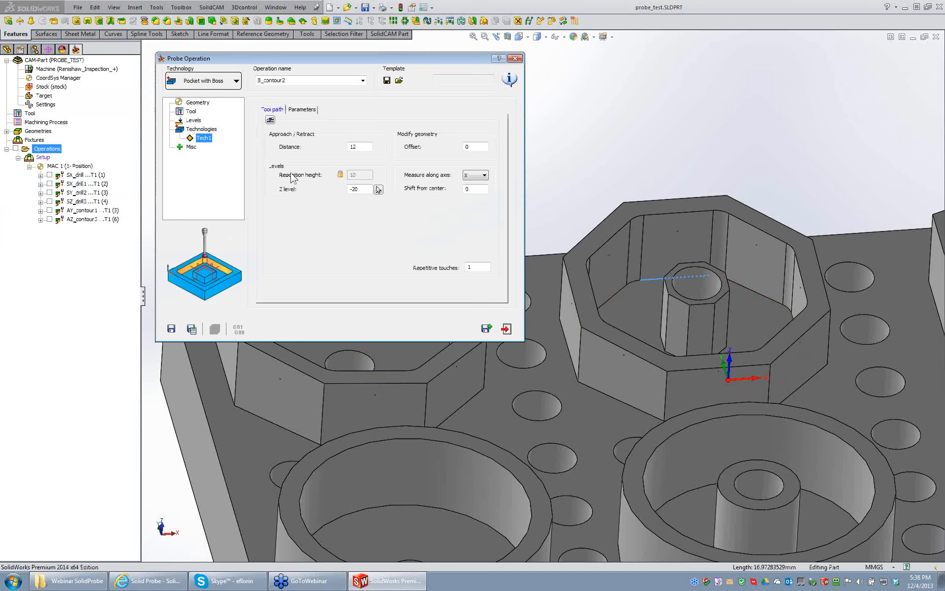
left_click(270, 120)
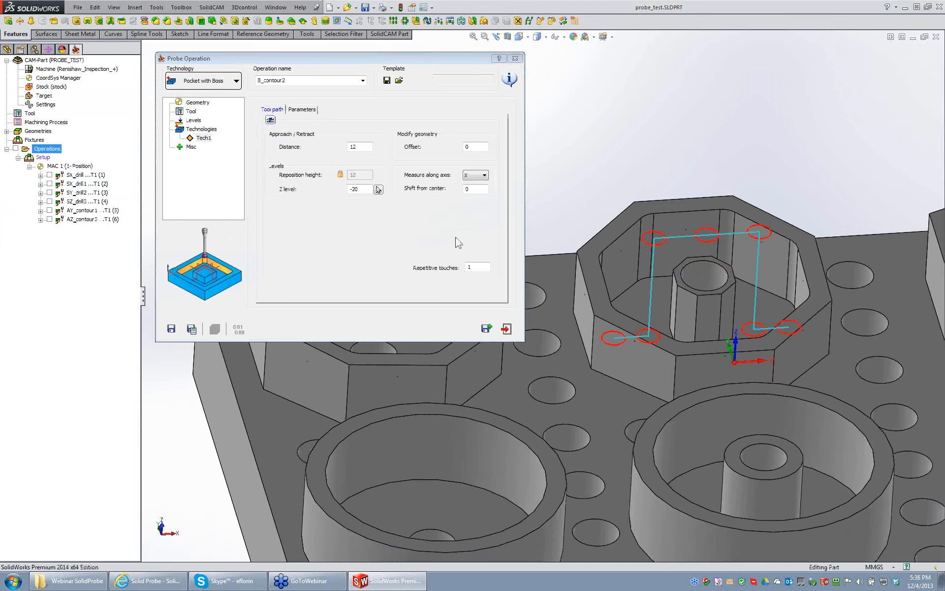
left_click(362, 189)
scroll(367, 191, "up", 9)
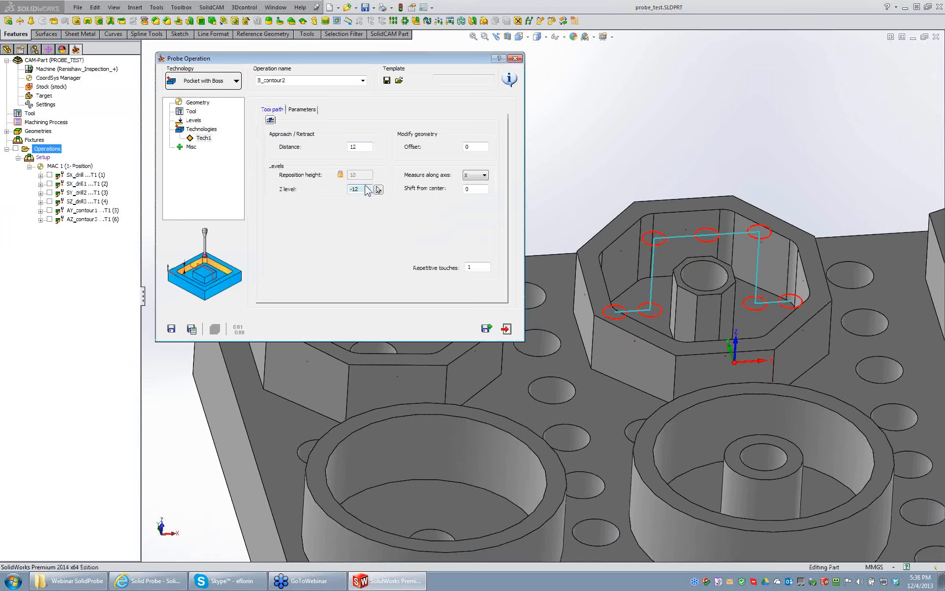
scroll(704, 320, "down", 8)
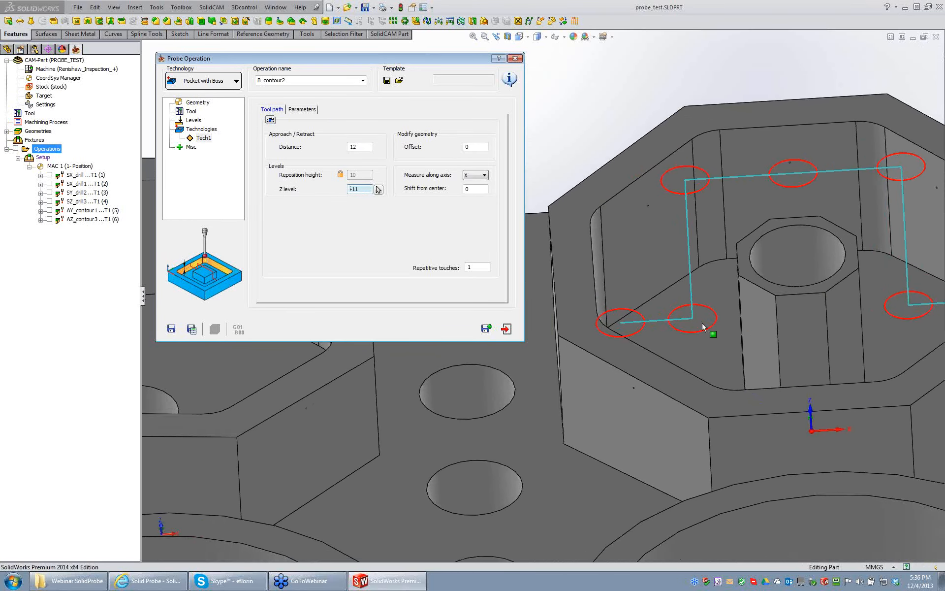
Set Tech1's approach/retract distance to 11 for the pocket with the central boss.
middle_click_drag(732, 312, 701, 204)
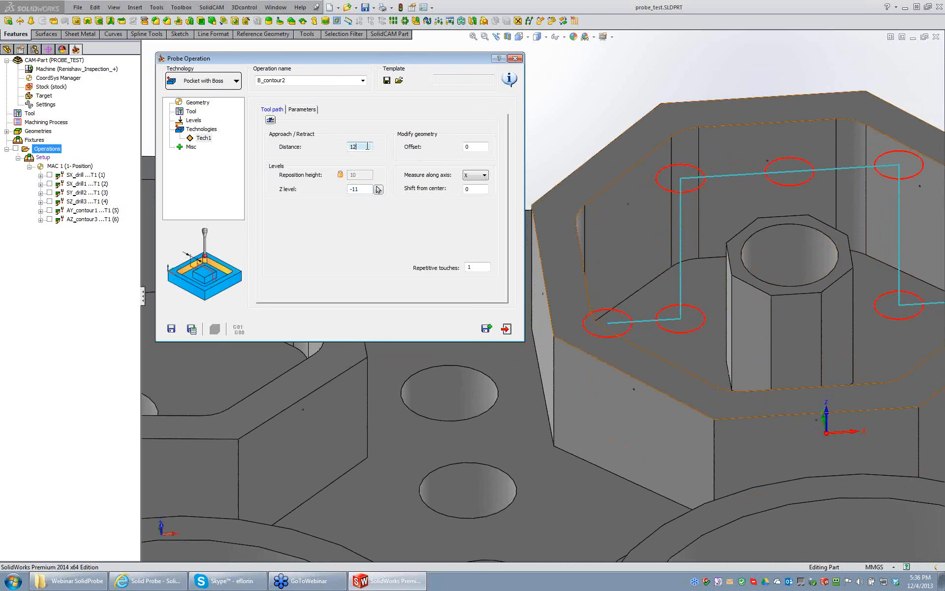
scroll(367, 146, "up", 4)
scroll(367, 146, "down", 7)
scroll(367, 146, "up", 2)
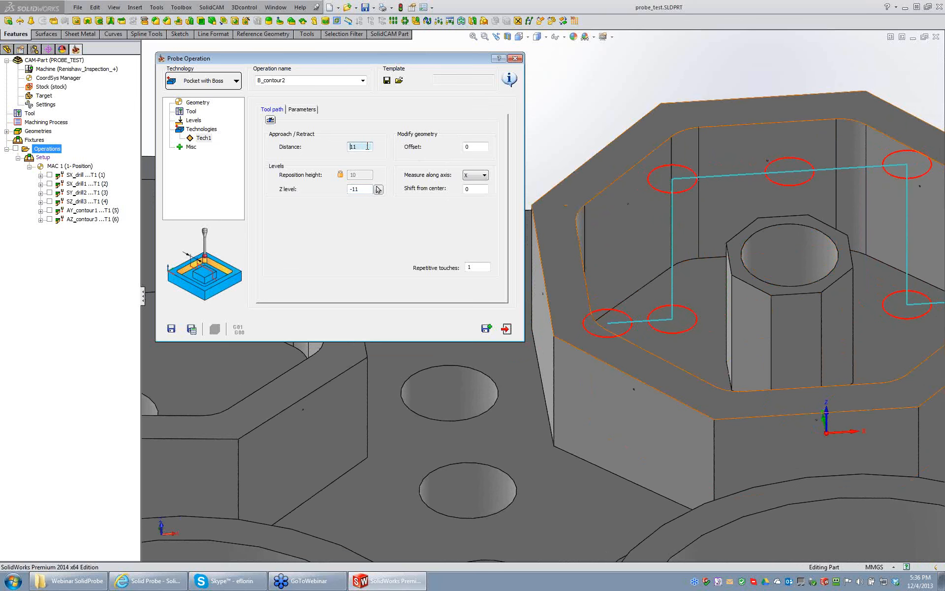
Set Tech1's Z level to -9 for the octagonal pocket with the central boss.
scroll(367, 146, "up", 1)
scroll(364, 189, "up", 2)
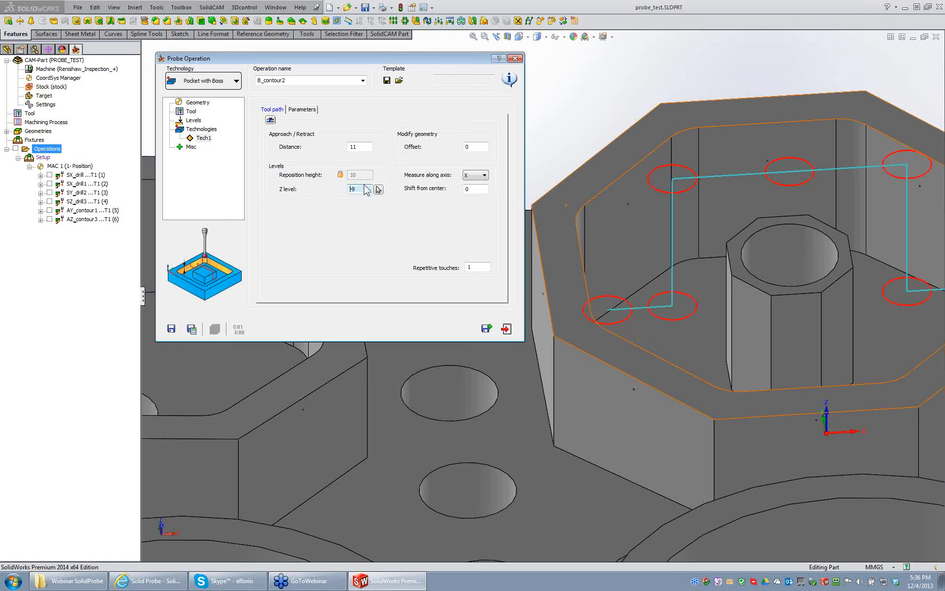
scroll(476, 147, "up", 1)
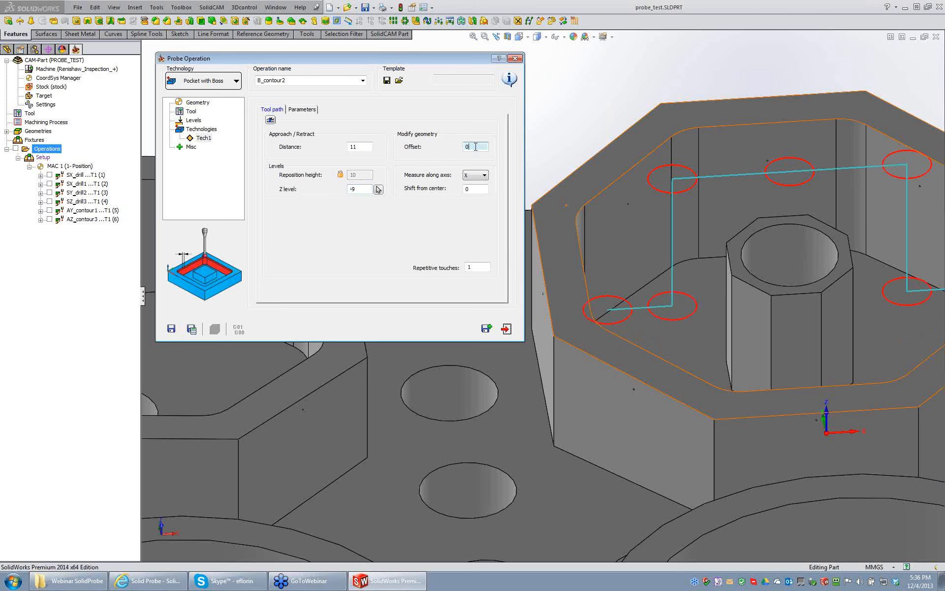
Set the probe path's shift from center to 1, then save and calculate the Pocket with Boss operation and close it.
scroll(476, 146, "down", 1)
scroll(566, 231, "up", 3)
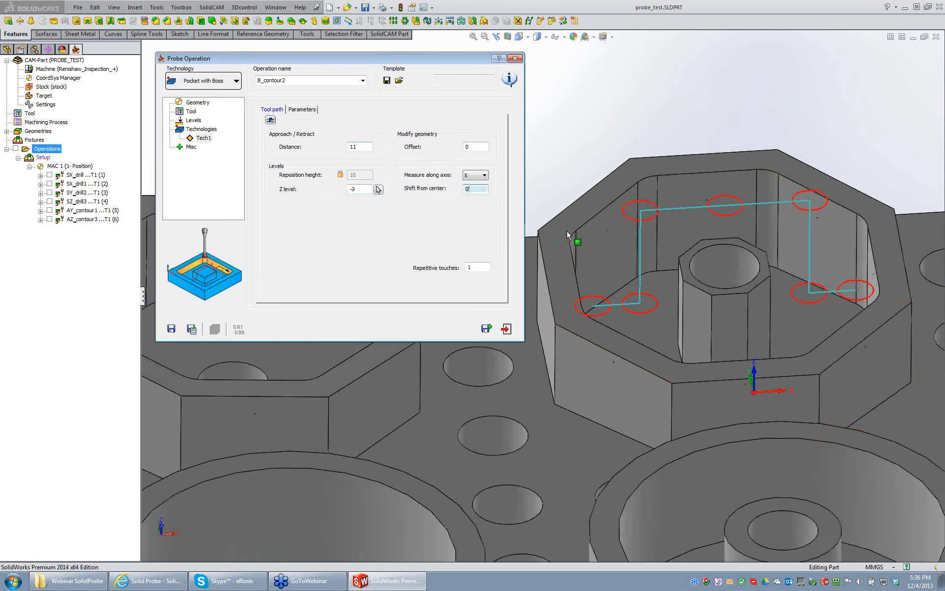
middle_click_drag(566, 231, 629, 187)
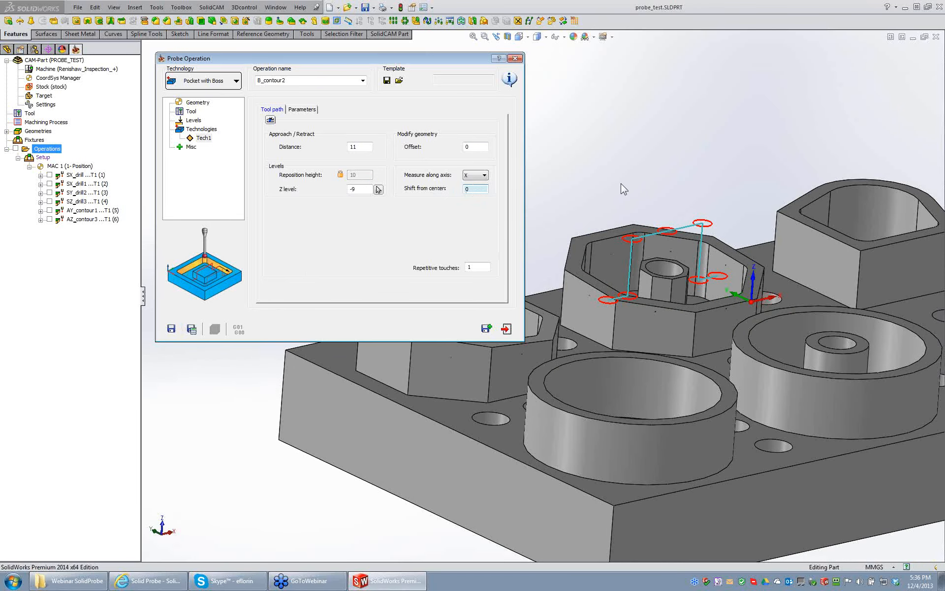
middle_click_drag(621, 183, 597, 172)
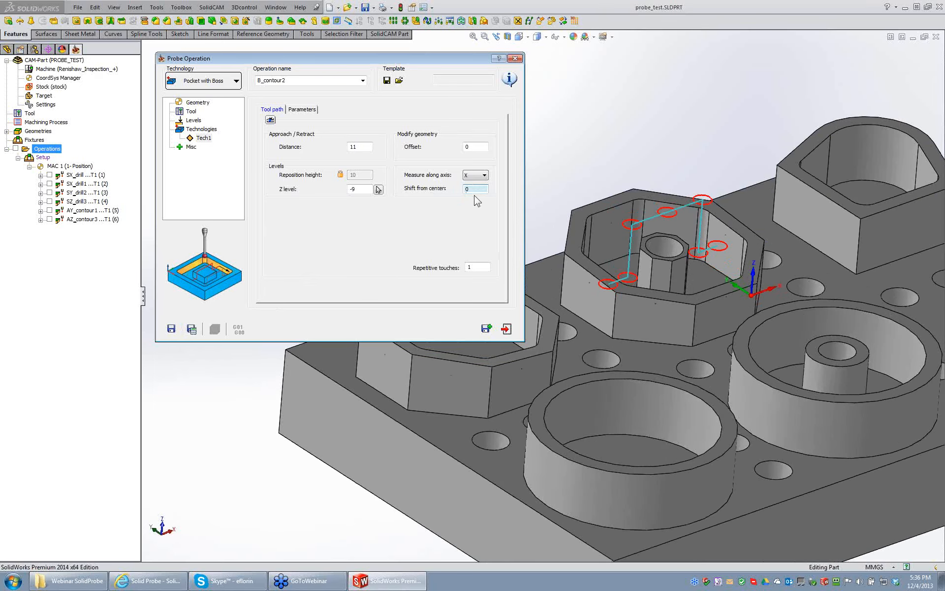
type("3")
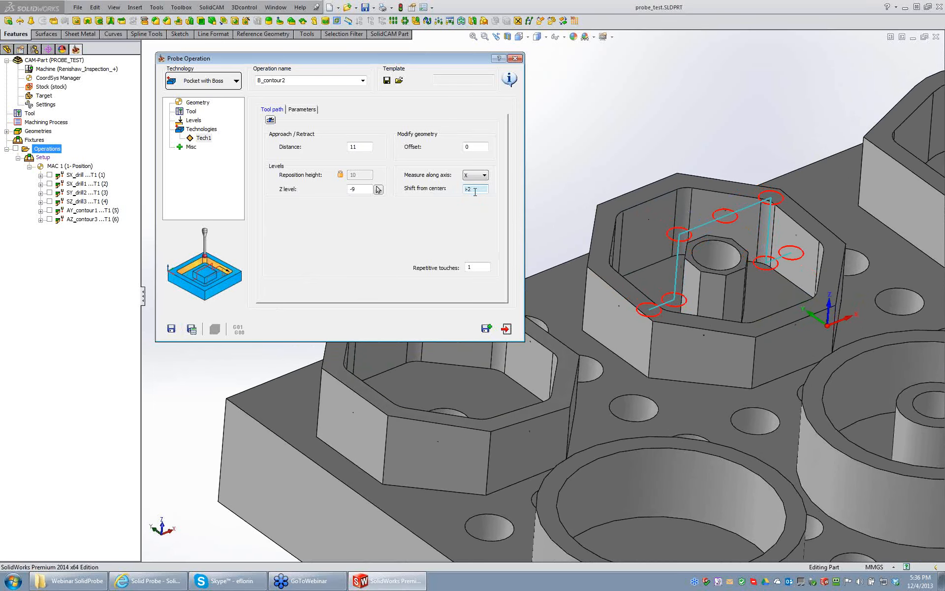
scroll(475, 192, "down", 5)
scroll(475, 192, "up", 5)
scroll(476, 192, "down", 8)
scroll(475, 192, "up", 8)
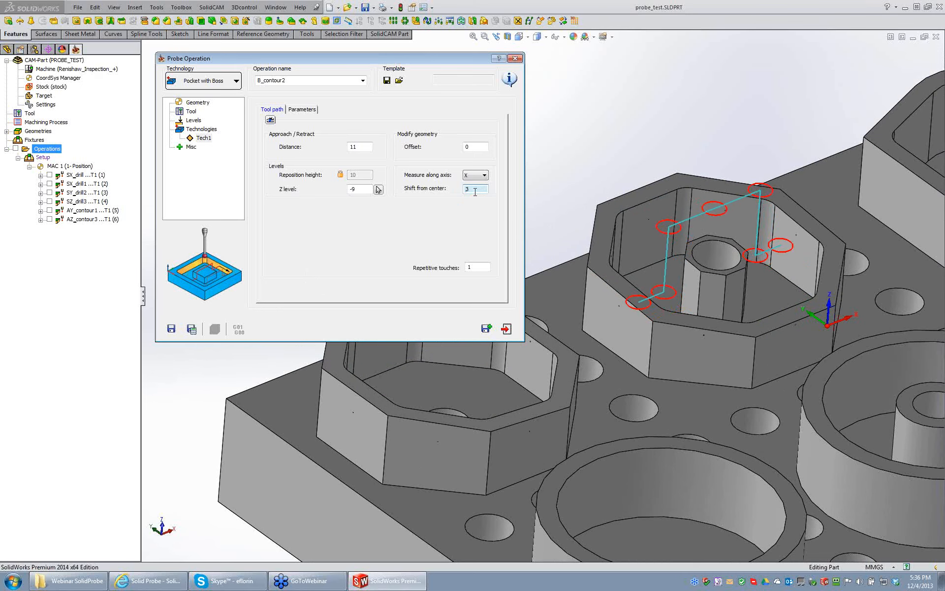
scroll(476, 193, "down", 3)
scroll(476, 192, "up", 2)
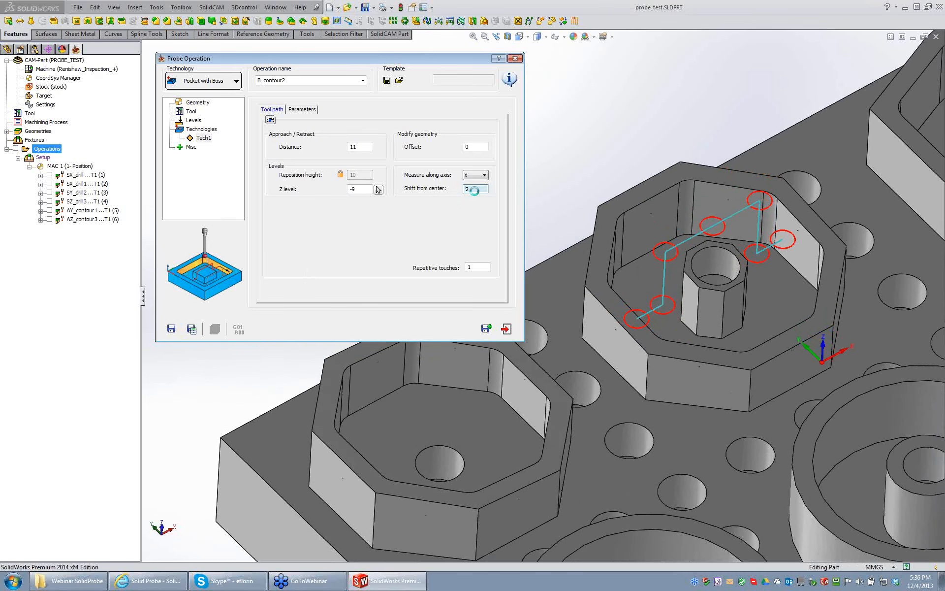
scroll(475, 192, "down", 1)
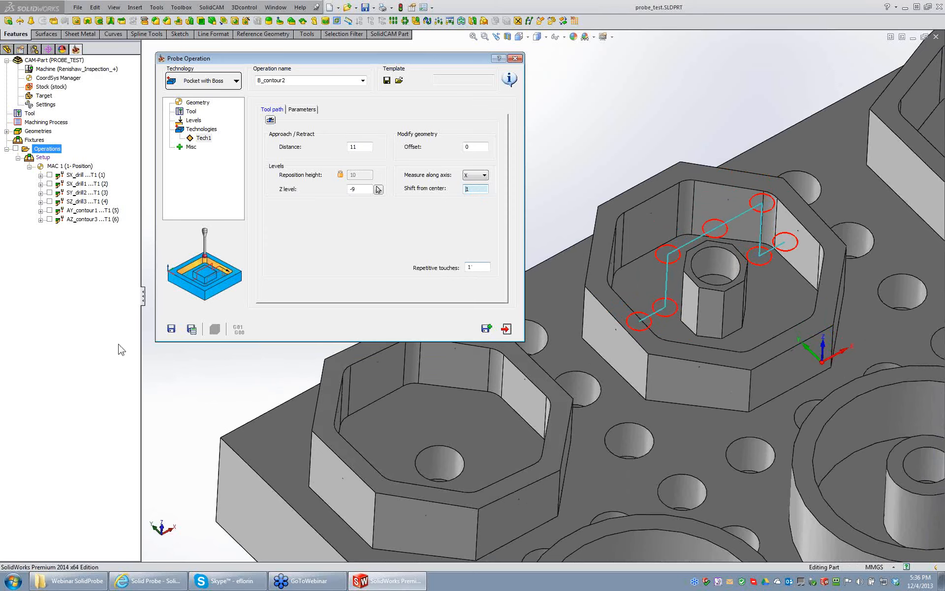
left_click(191, 331)
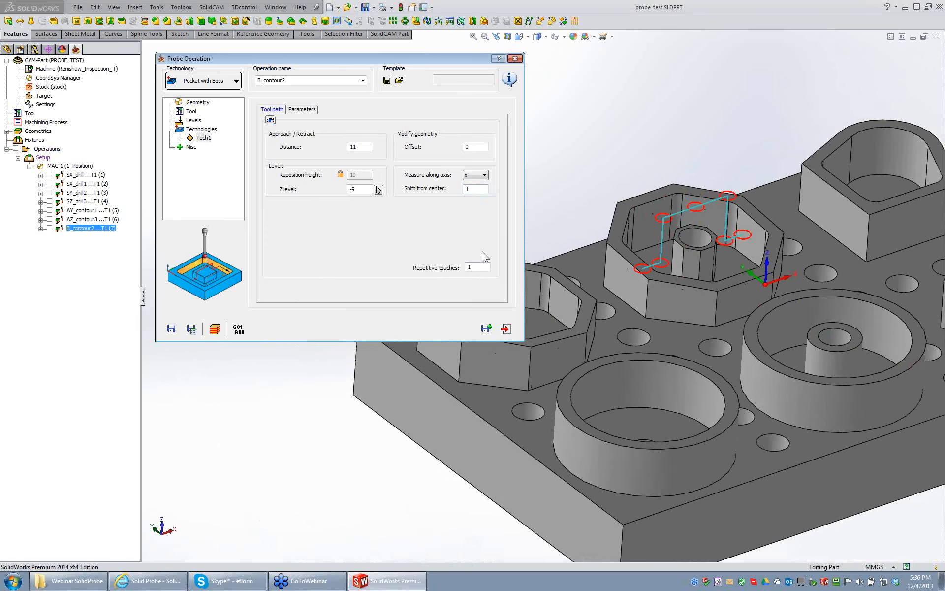
left_click(506, 330)
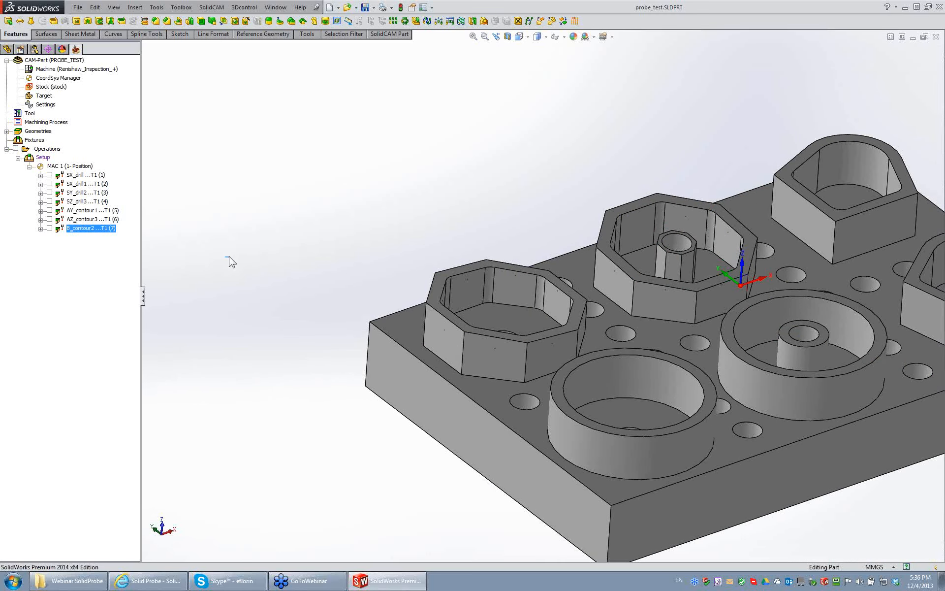
Add a new probe operation that uses the Cylinder technology.
right_click(50, 147)
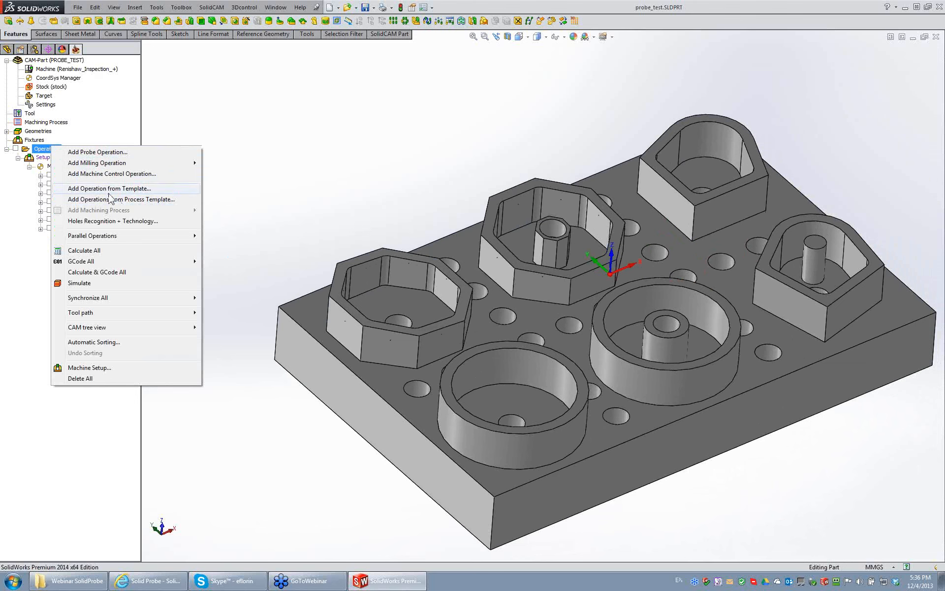
left_click(111, 154)
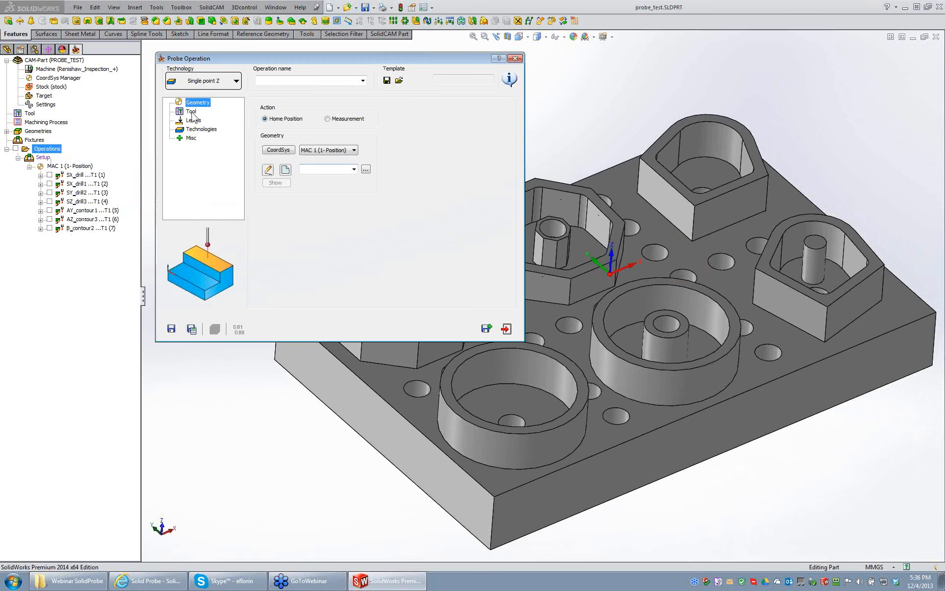
left_click(215, 83)
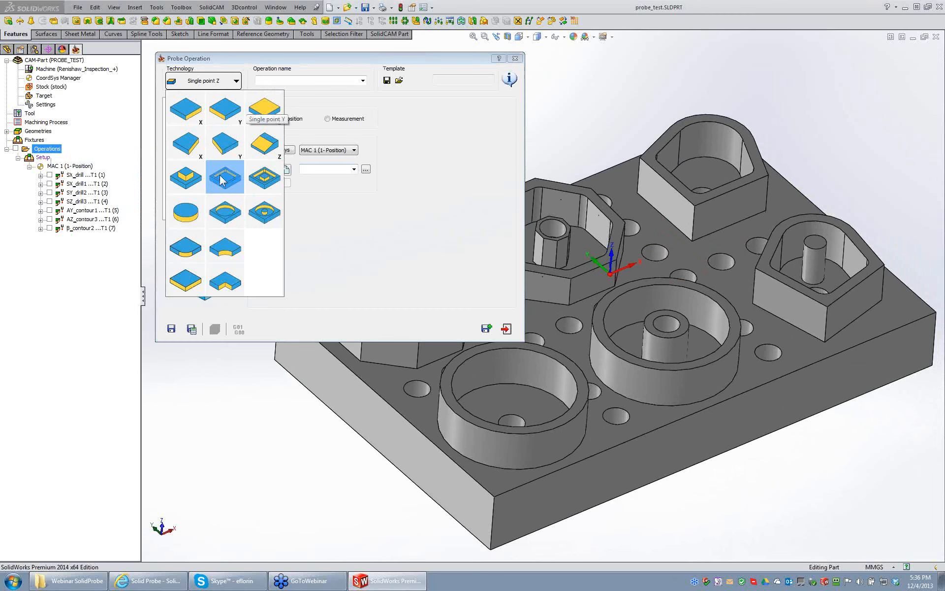
left_click(185, 212)
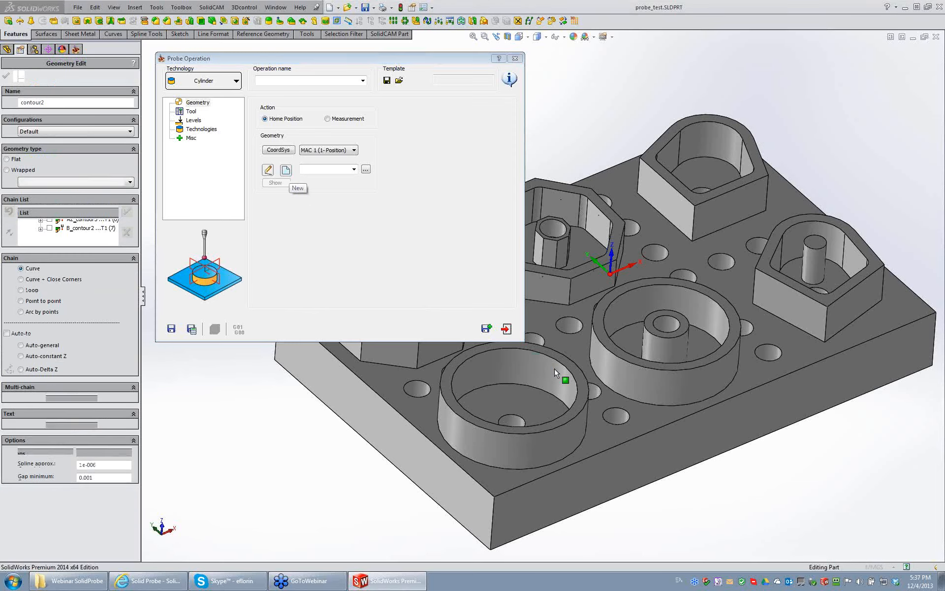
Define a new geometry, contour2, from the outer top circular edge of the round pocket without a central boss.
scroll(555, 373, "down", 5)
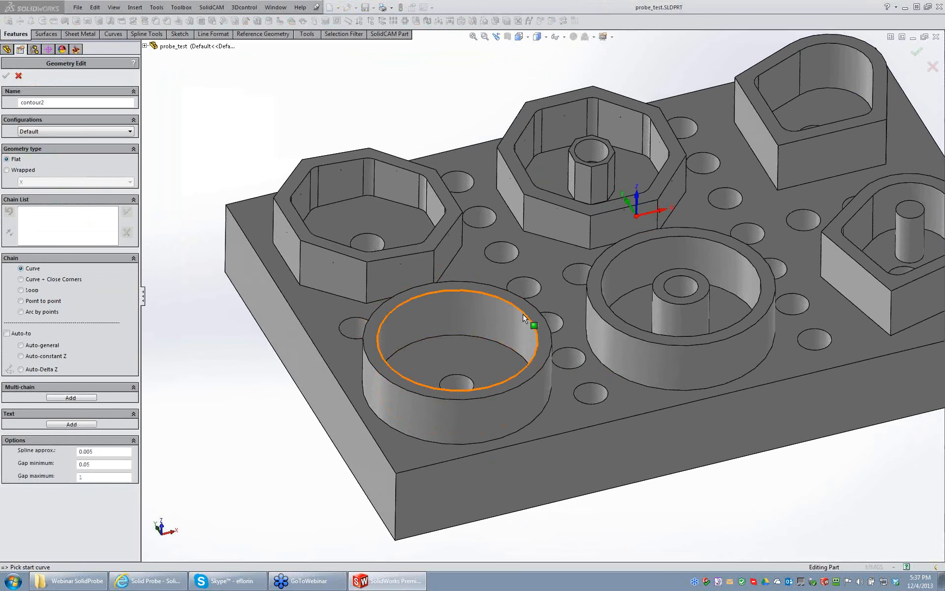
left_click(471, 400)
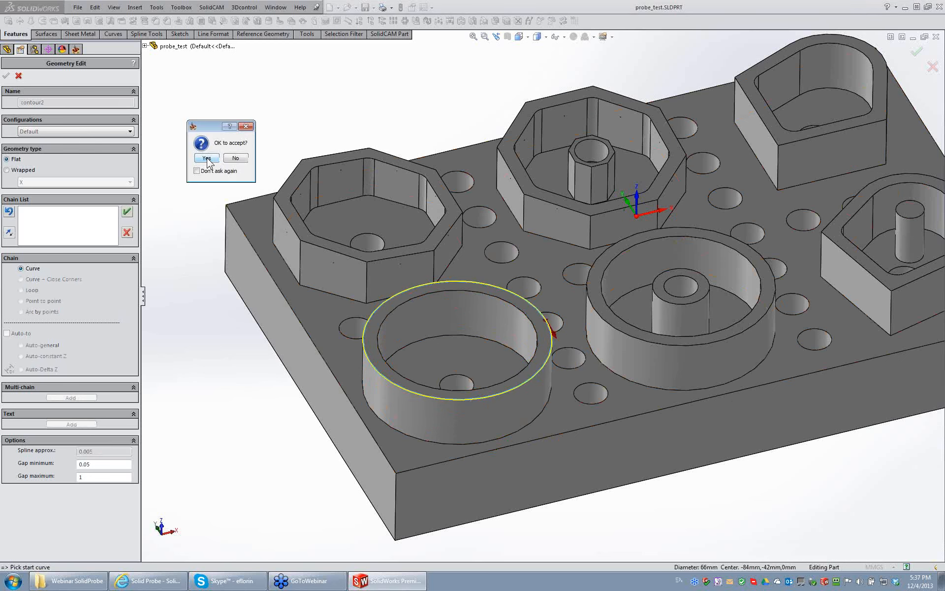
left_click(207, 158)
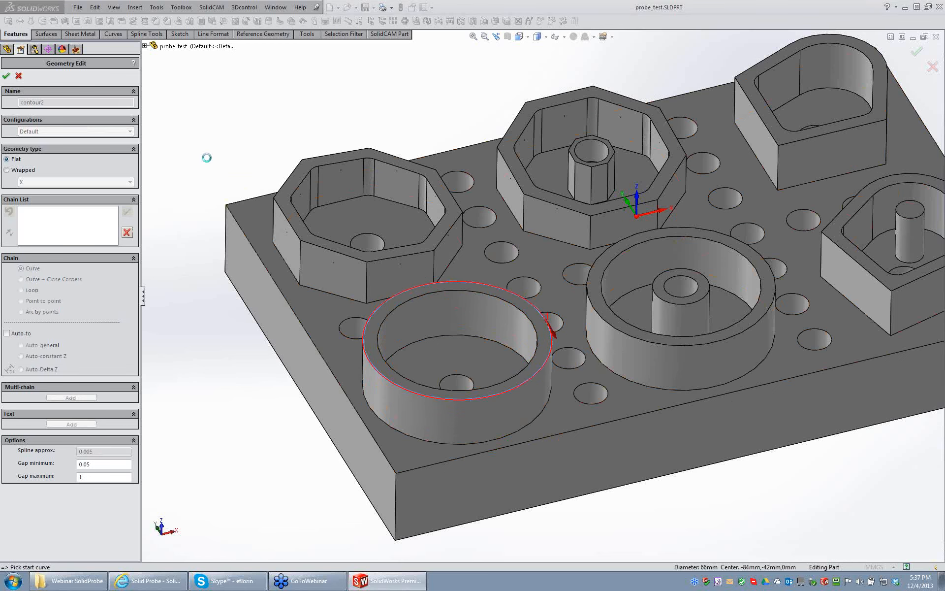
left_click(7, 77)
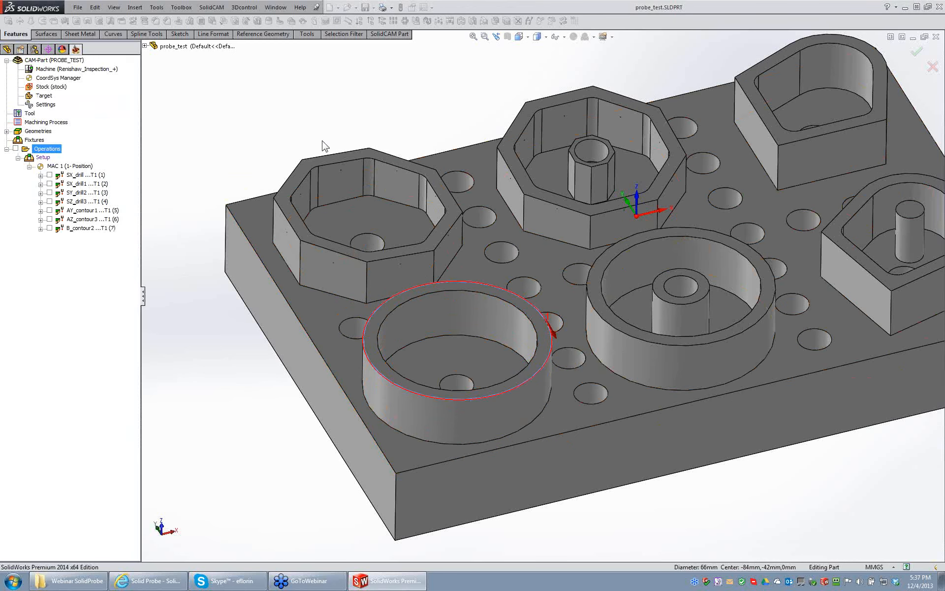
Assign the existing probe, tool number 1, to the Cylinder operation.
left_click(191, 112)
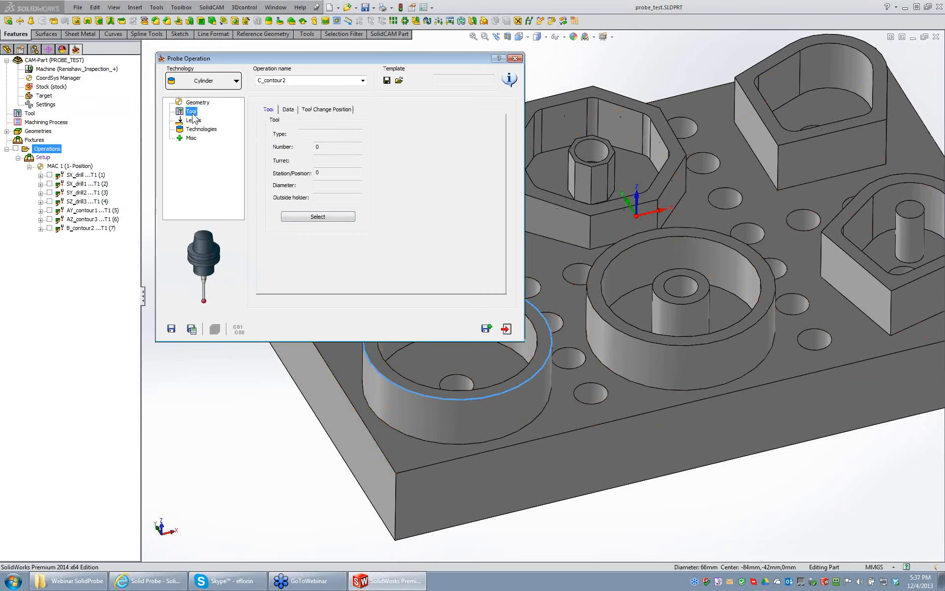
left_click(309, 217)
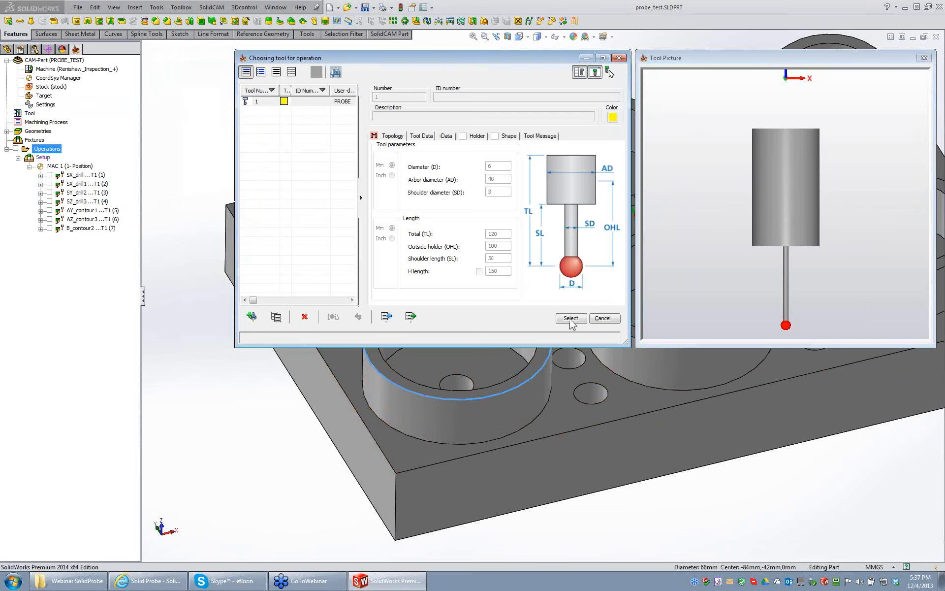
left_click(570, 319)
Check the Cylinder operation's position levels and show the Tech1 probe path around the round feature.
left_click(194, 120)
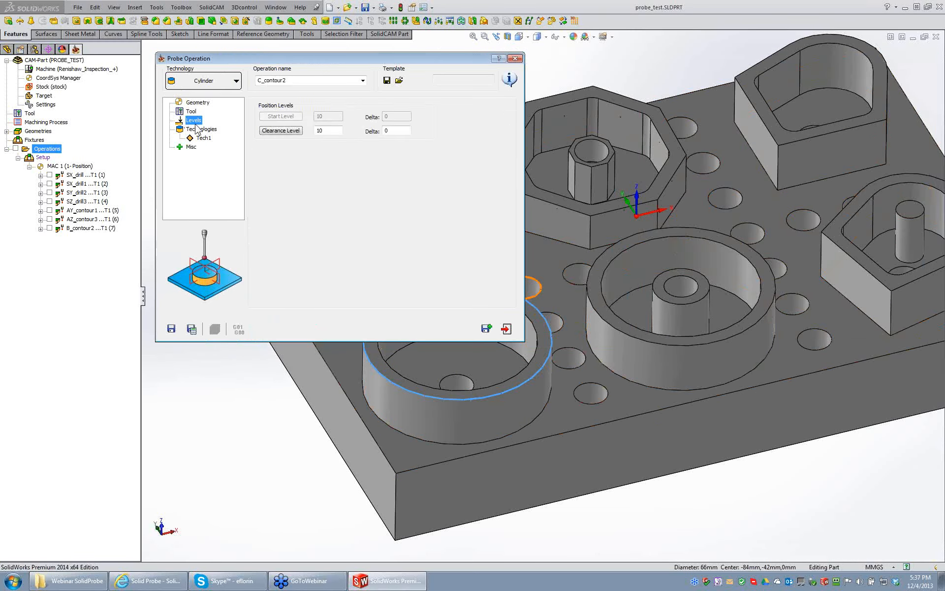
left_click(200, 129)
left_click(204, 139)
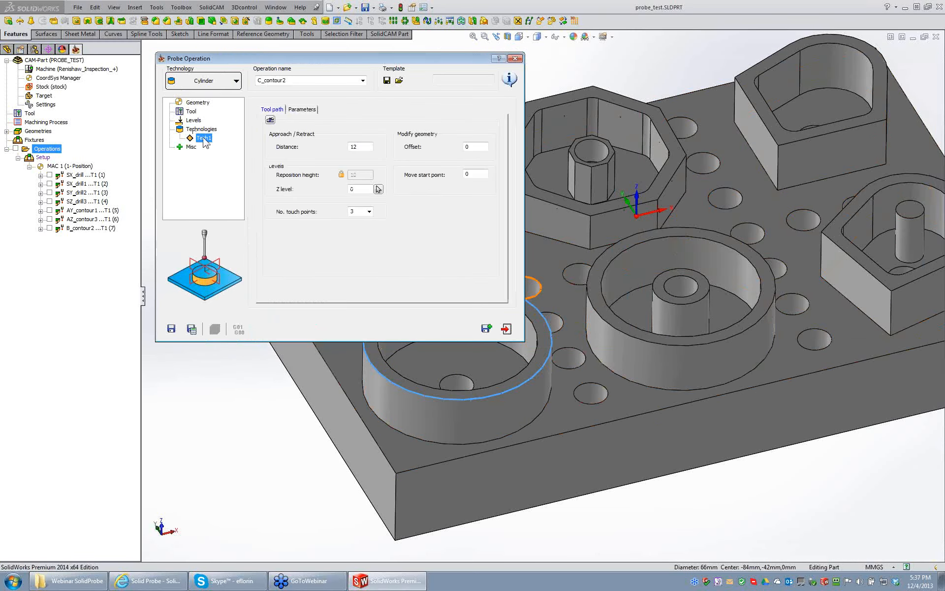
left_click(270, 120)
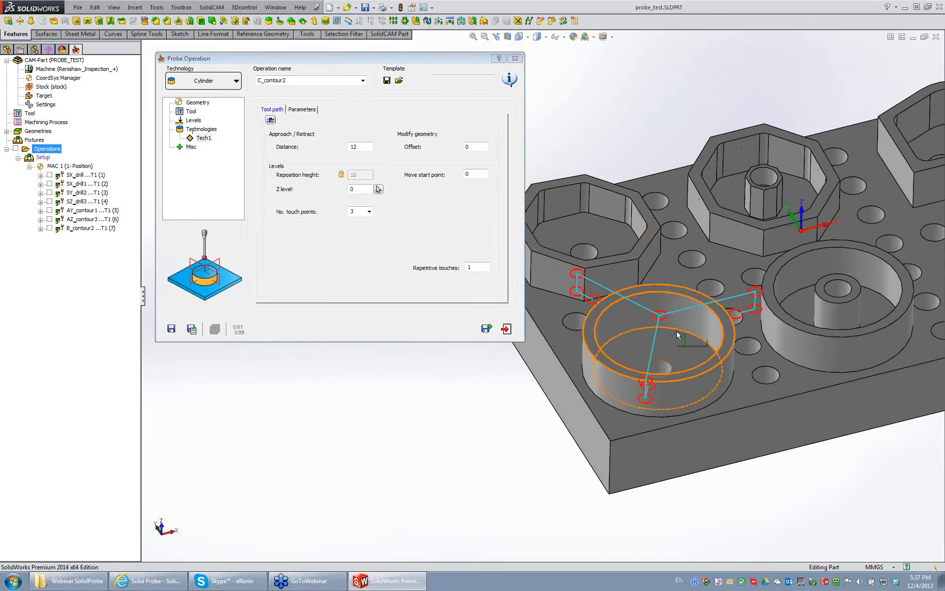
scroll(678, 336, "down", 1)
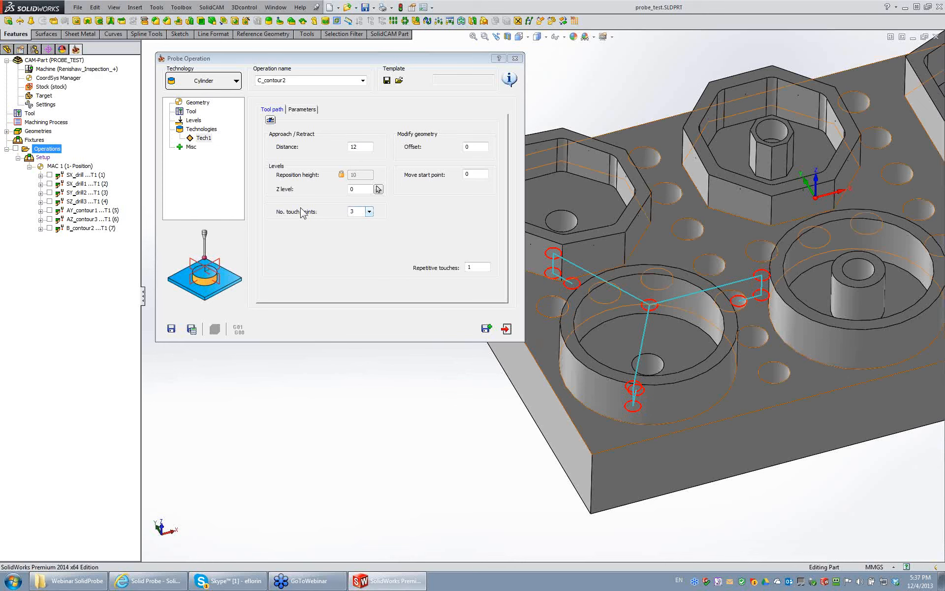
Configure Tech1's cylinder probing with 4 touch points, a Z level of -3 and an approach/retract distance of 11.
left_click(369, 213)
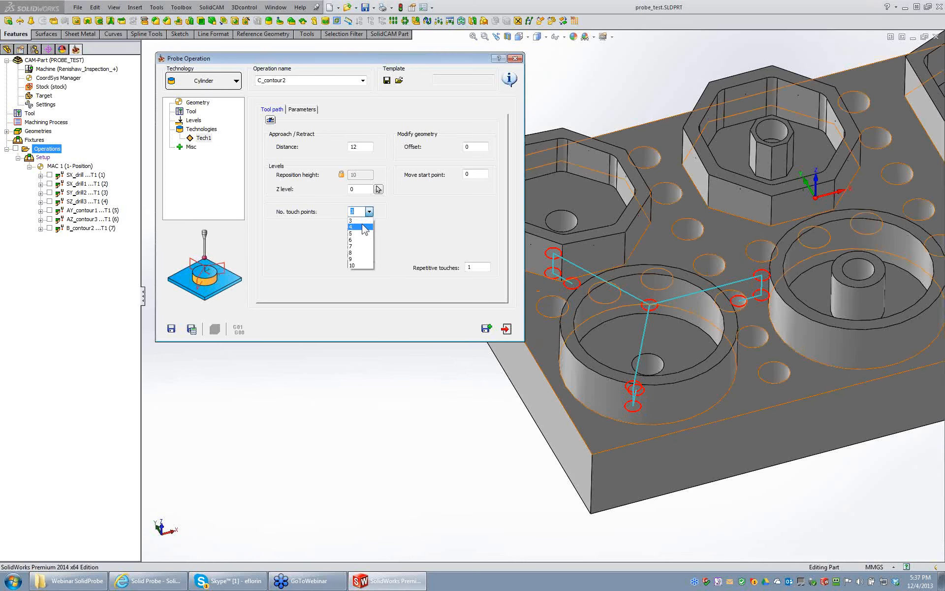
left_click(365, 228)
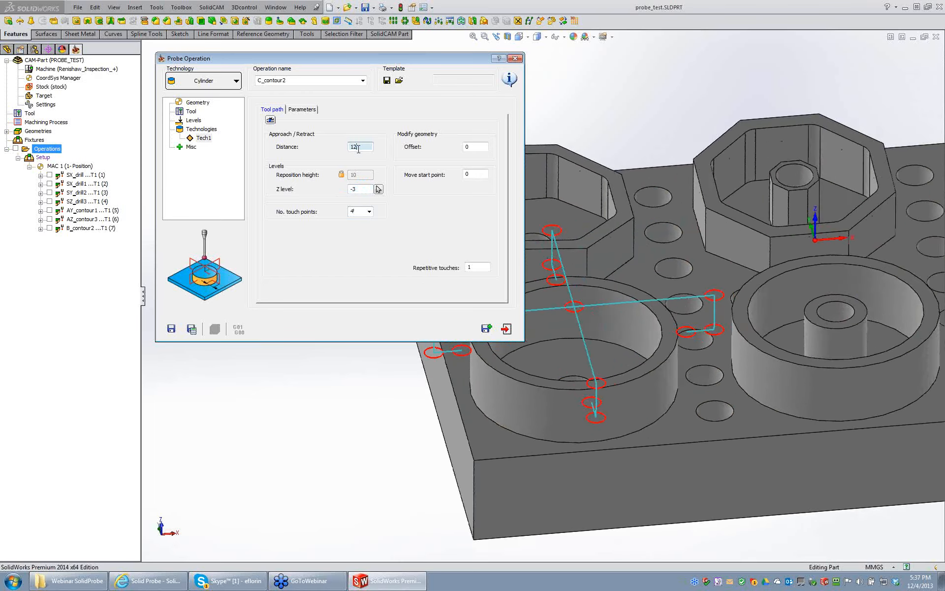
scroll(359, 149, "up", 1)
scroll(360, 149, "down", 2)
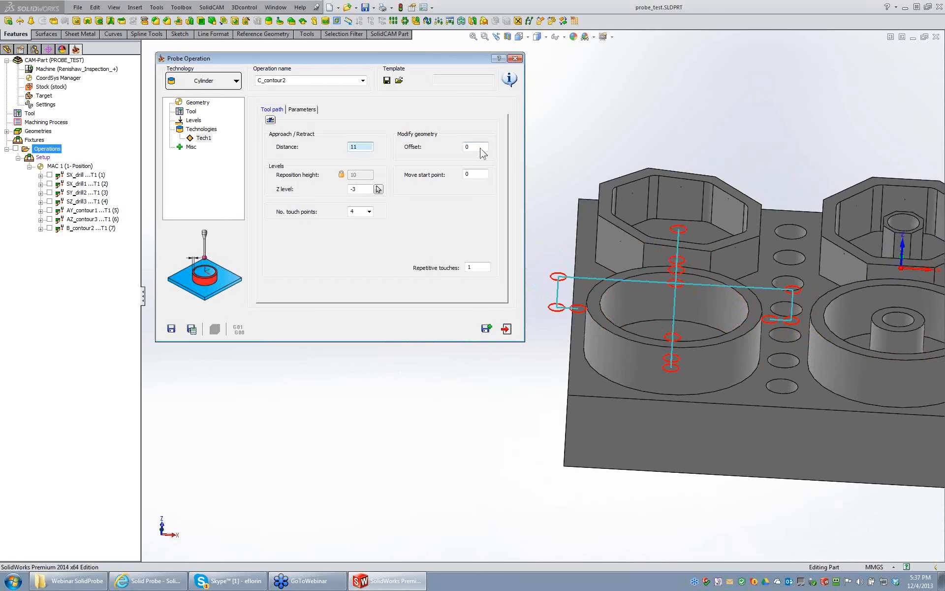
Rotate the cylinder's touch points by setting the move start point value to 25.
left_click(481, 147)
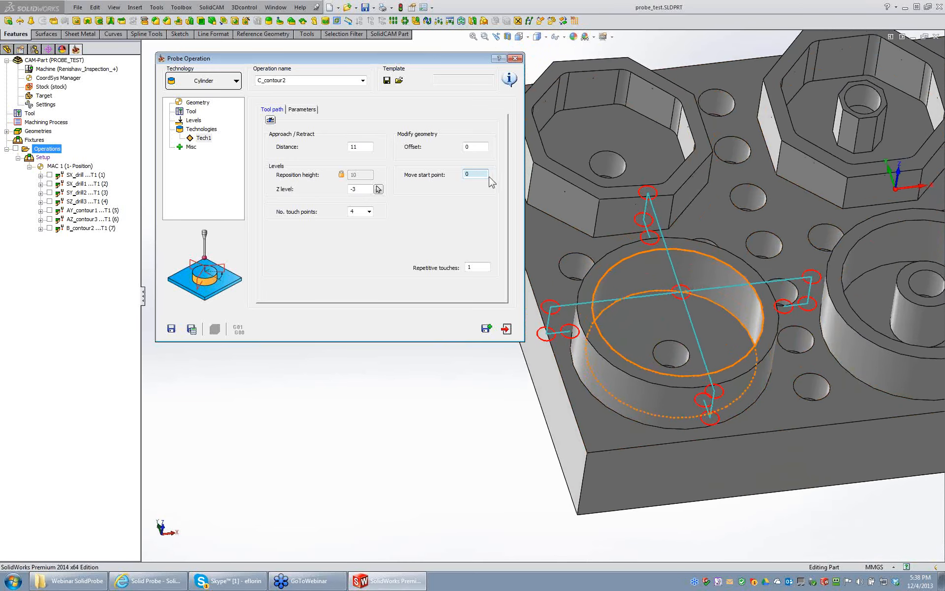
scroll(479, 175, "up", 11)
scroll(479, 175, "up", 14)
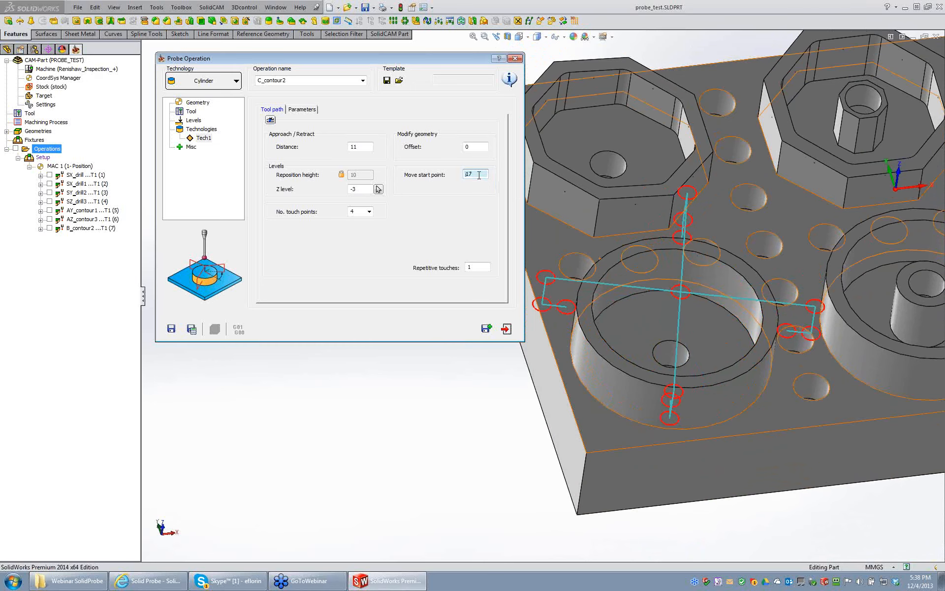
scroll(714, 388, "down", 3)
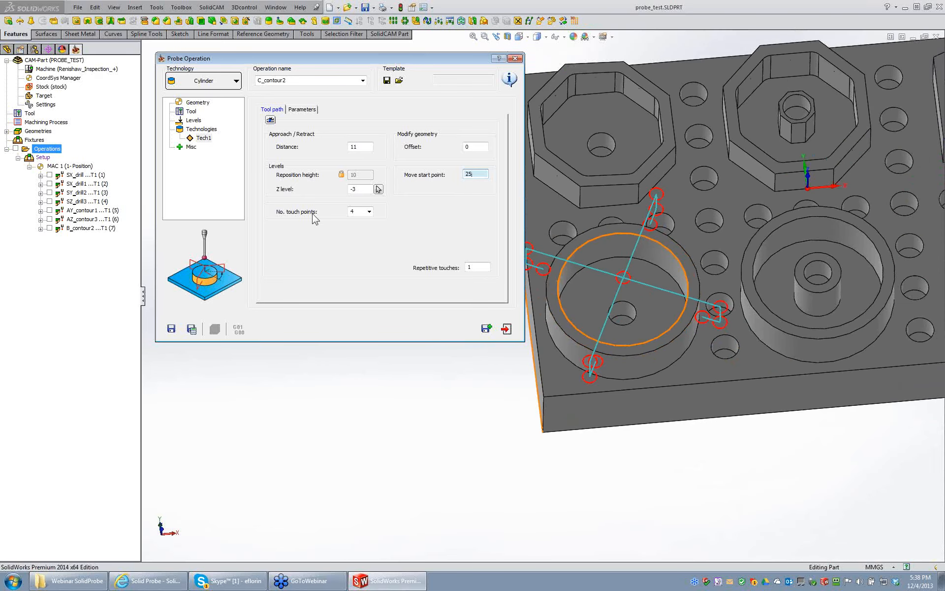
Change the operation's technology from Cylinder to Hole and set the geometry offset to -5.
left_click(206, 87)
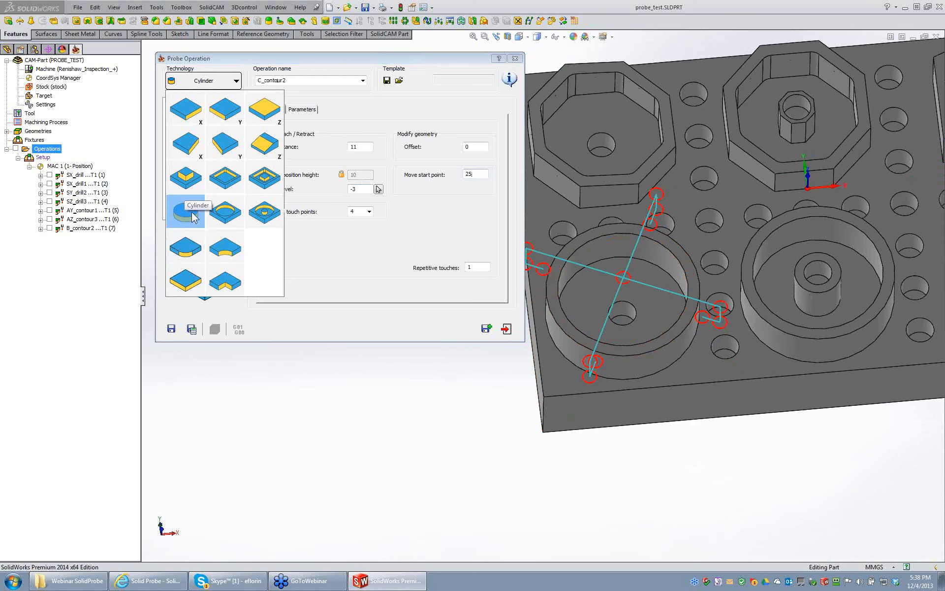
left_click(225, 217)
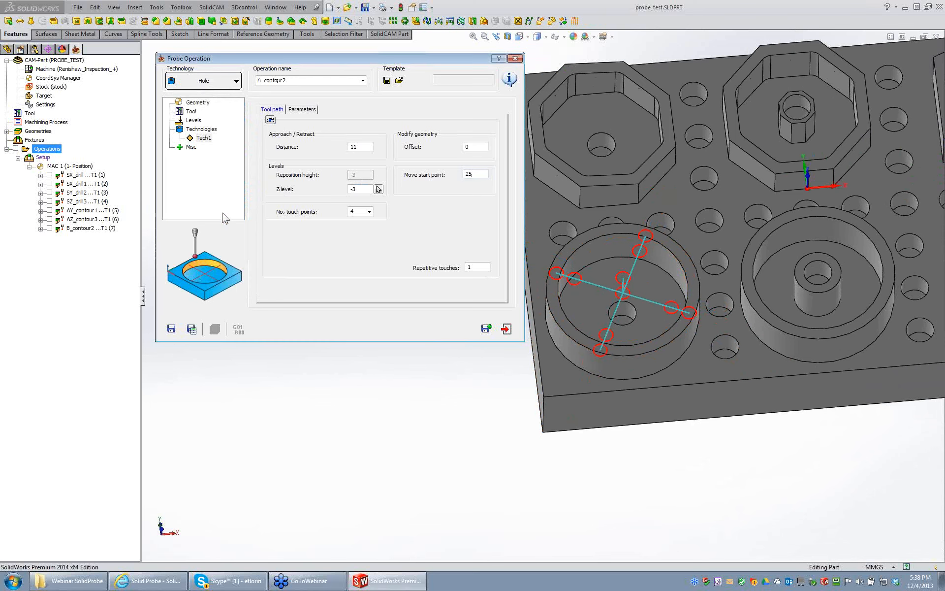
left_click(472, 147)
scroll(473, 147, "up", 1)
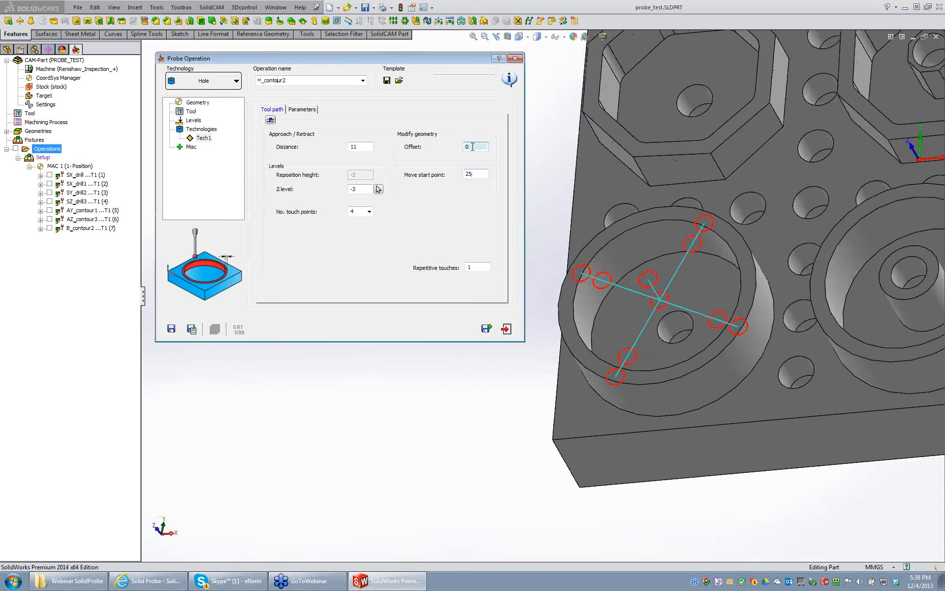
scroll(472, 147, "down", 6)
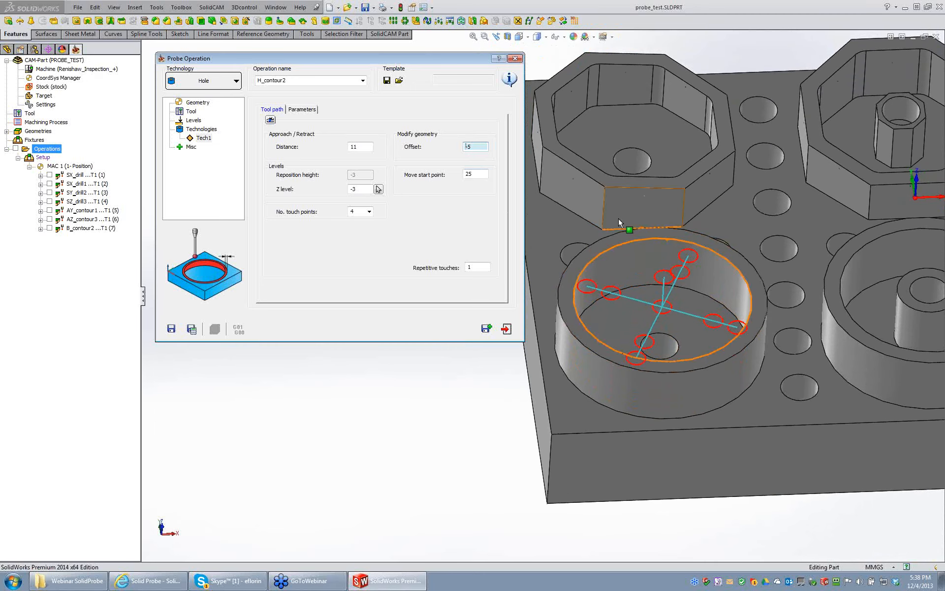
Set the move start point to 0 and change the operation's technology from Hole to Hole with Boss.
scroll(476, 174, "down", 17)
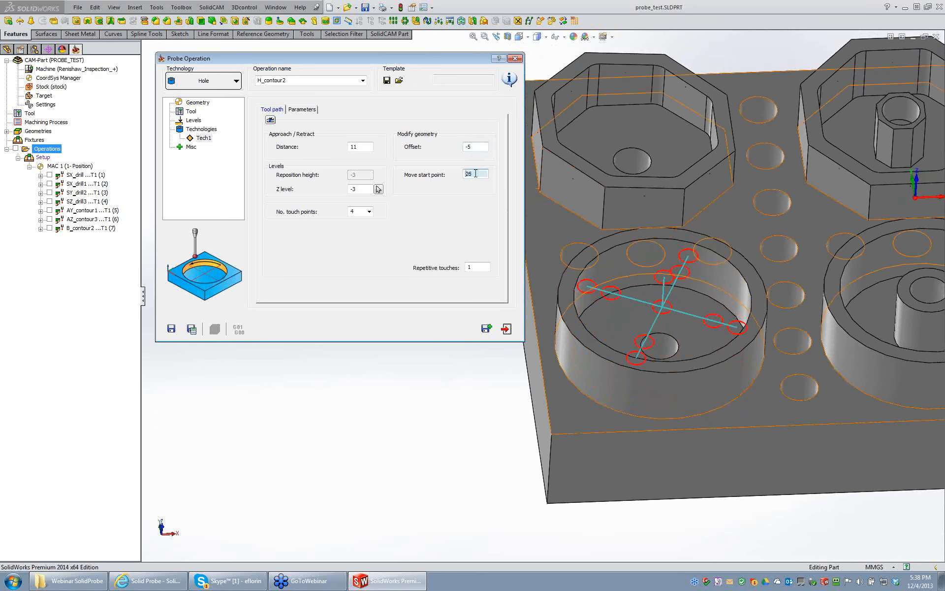
scroll(475, 173, "down", 4)
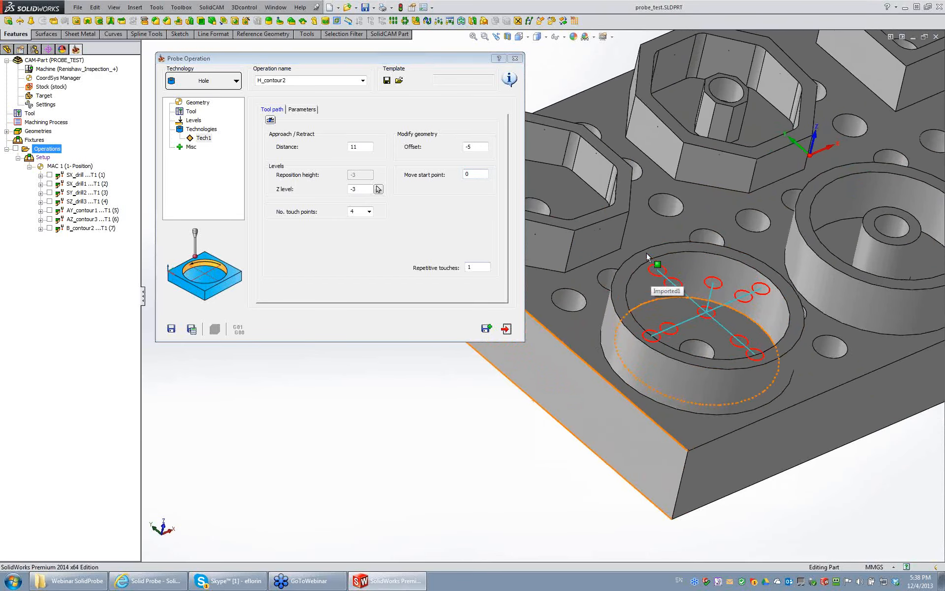
left_click(206, 85)
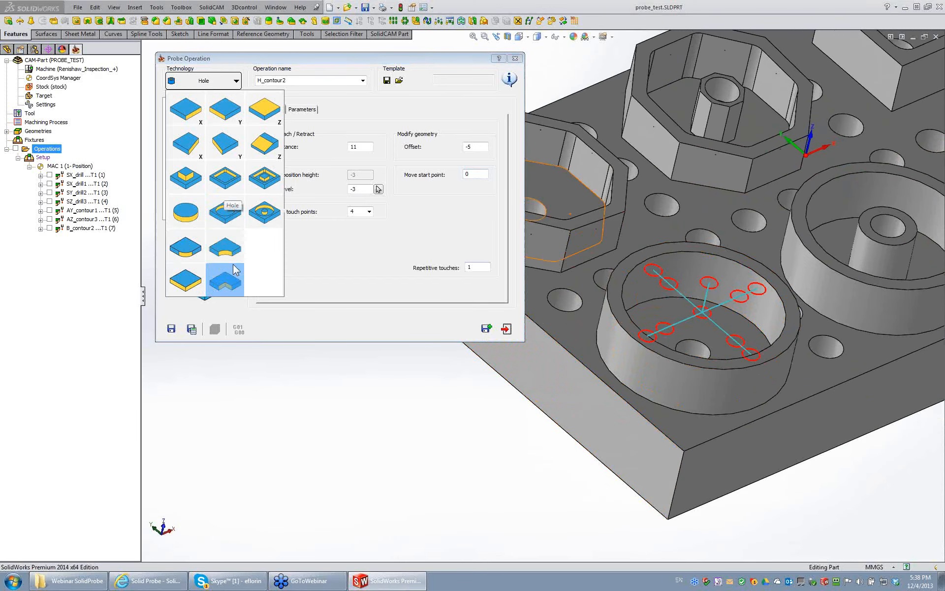
left_click(264, 211)
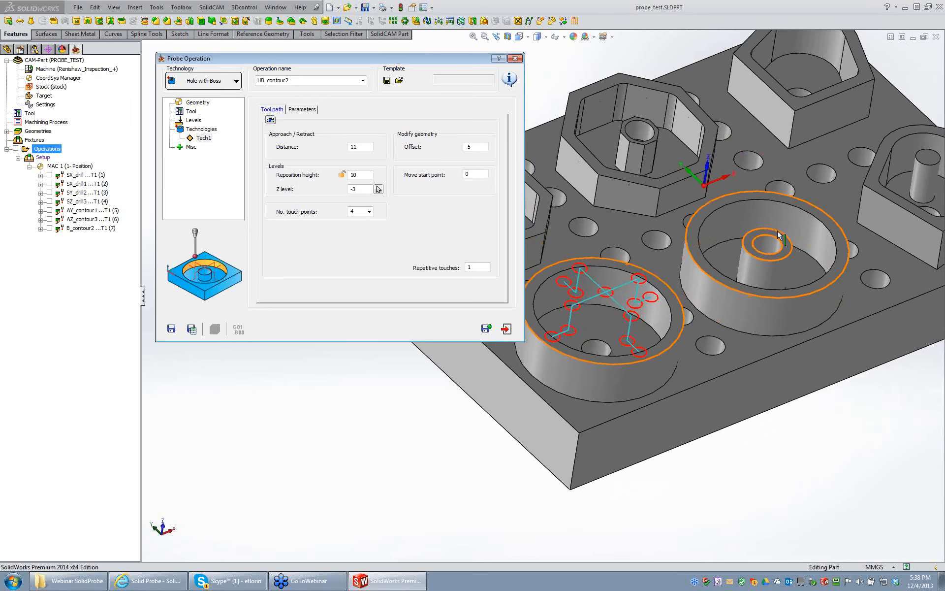
scroll(752, 279, "up", 5)
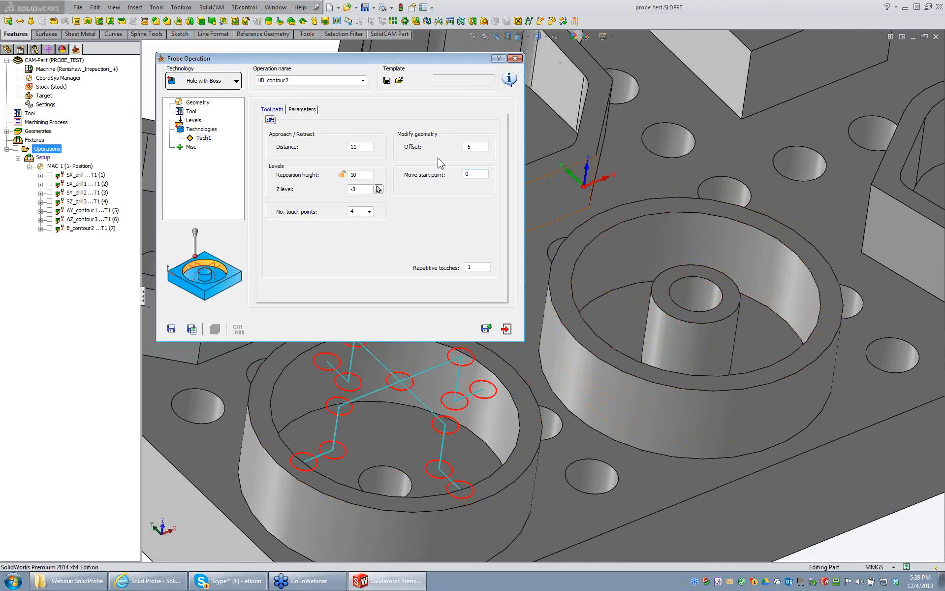
Define a new geometry on the circular edge at the base of the round pocket containing the boss.
left_click(198, 102)
left_click(285, 171)
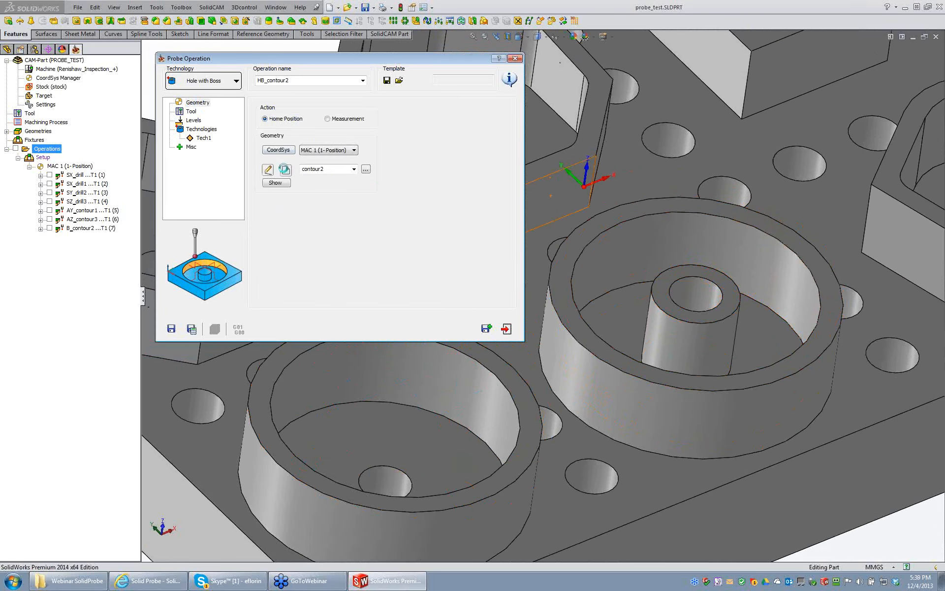
left_click(757, 306)
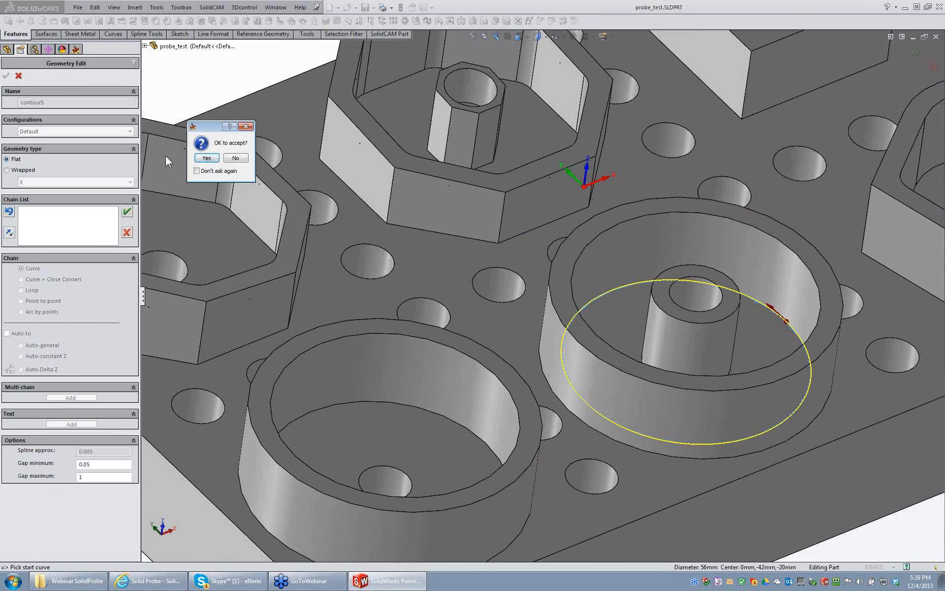
left_click(205, 158)
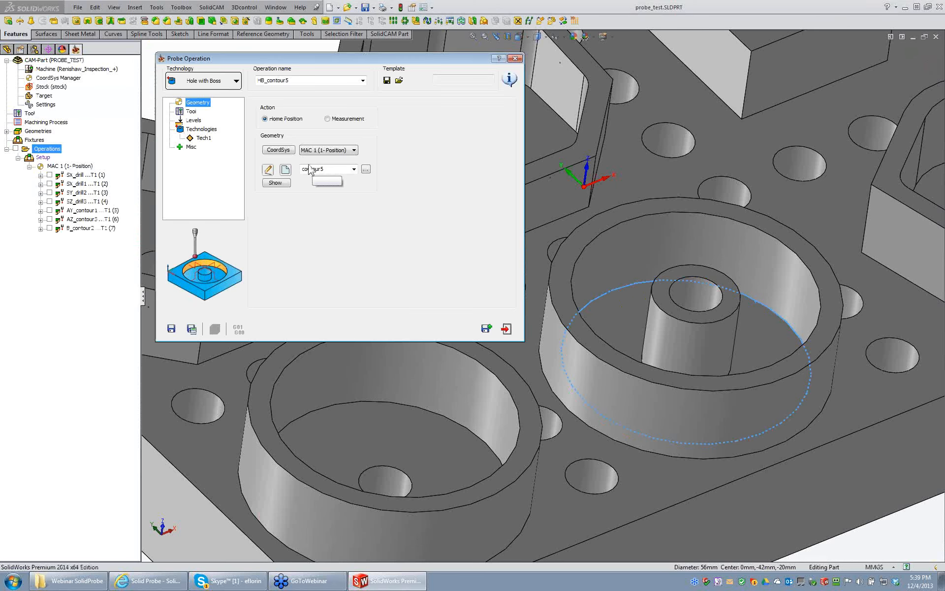
Configure Tech1 of the Hole with Boss operation with a Z level of -5 and 4 touch points.
left_click(202, 138)
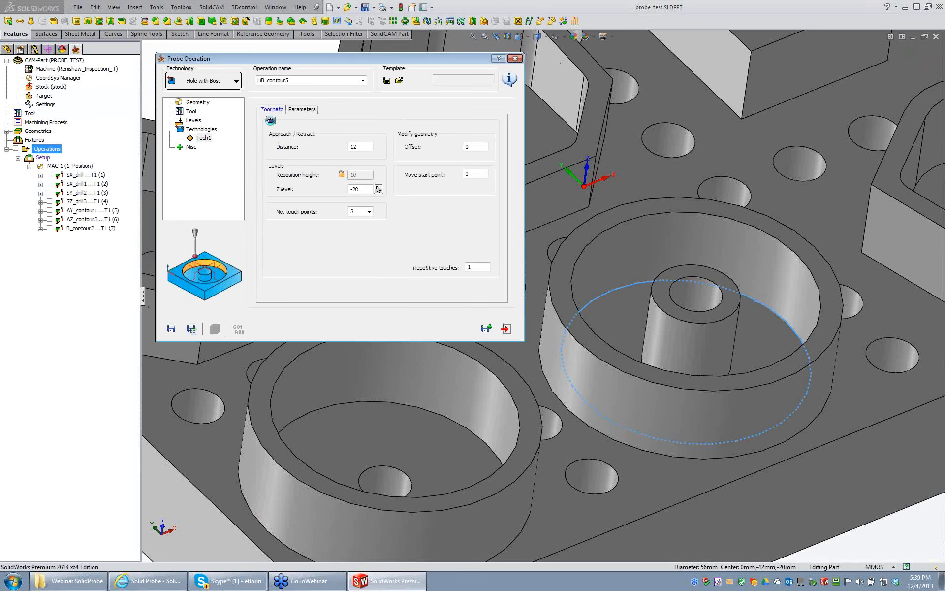
left_click(368, 190)
key("BackSpace")
key("BackSpace")
type("7")
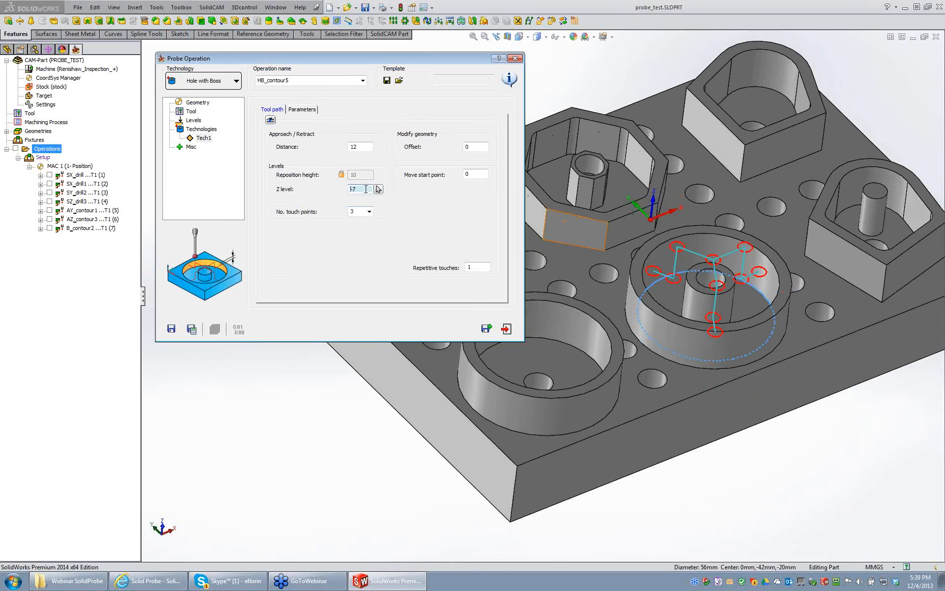
key("BackSpace")
type("5")
left_click(369, 211)
left_click(358, 224)
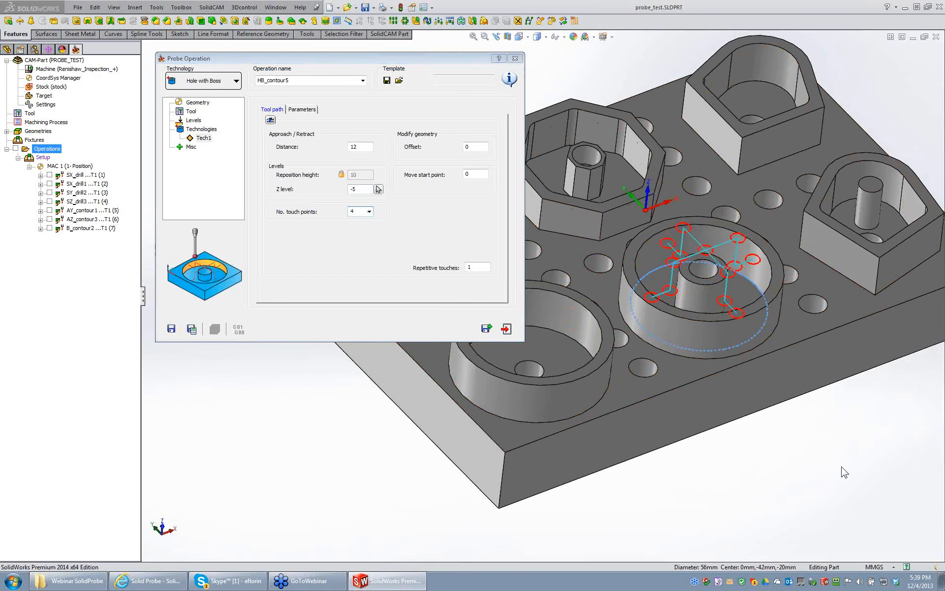
Set Tech1's approach/retract distance to 10 and check the probe path around the boss.
scroll(840, 469, "down", 3)
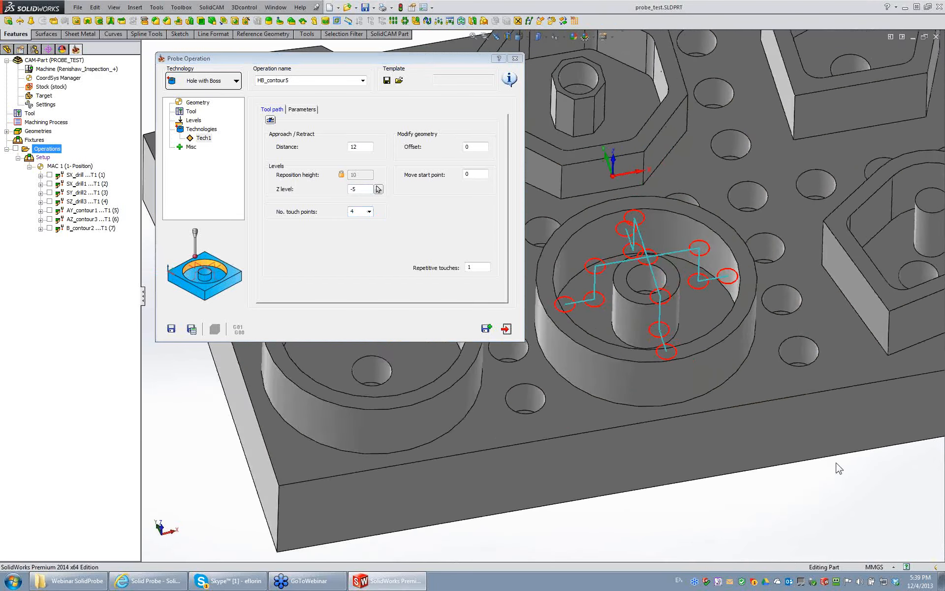
scroll(840, 469, "up", 2)
scroll(839, 469, "down", 5)
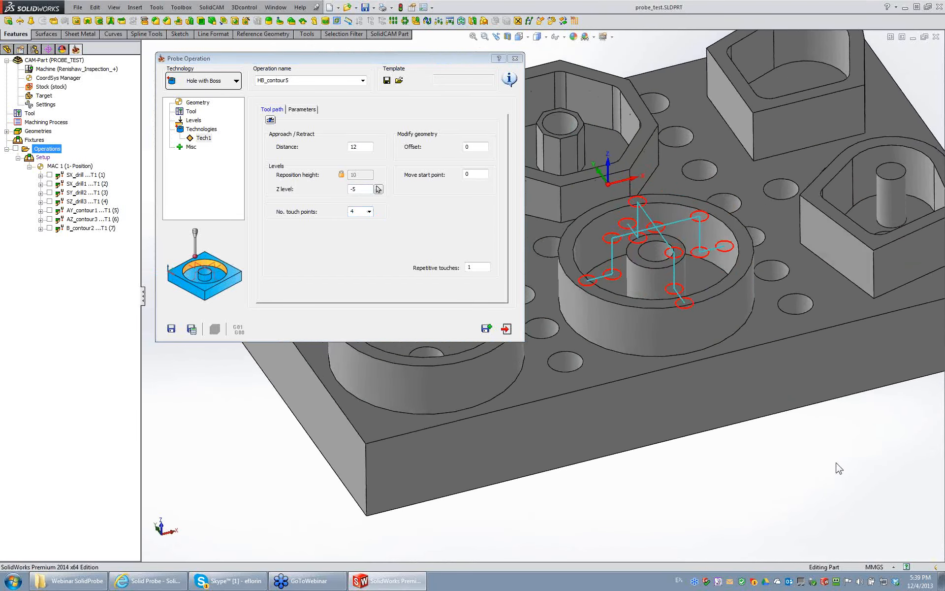
middle_click_drag(759, 385, 733, 382)
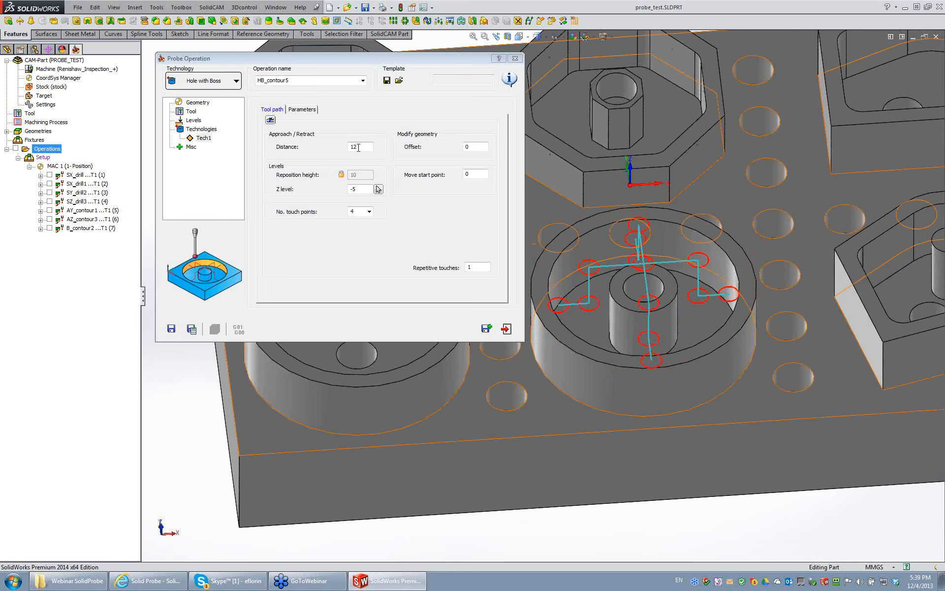
left_click(362, 147)
scroll(363, 148, "down", 1)
scroll(363, 147, "down", 1)
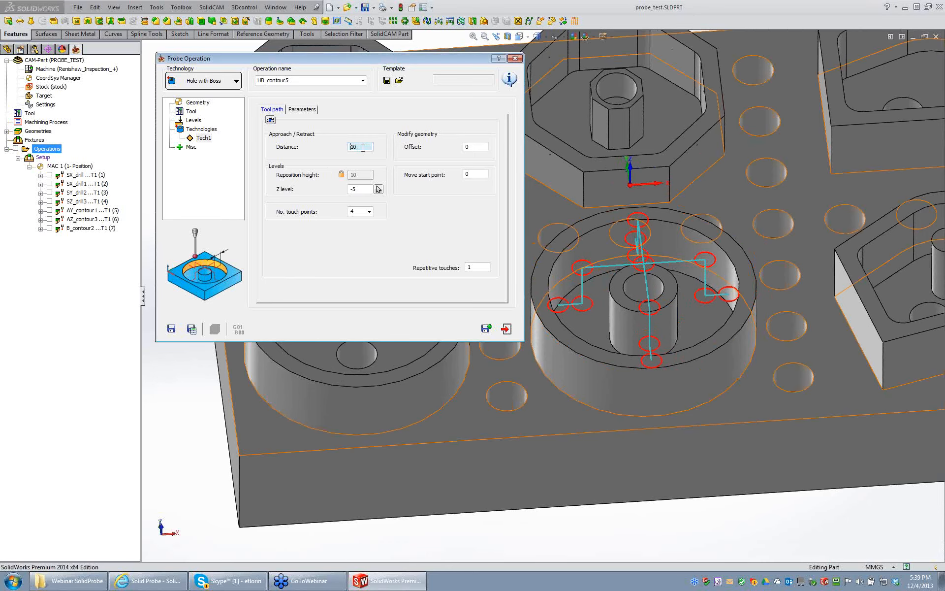
scroll(399, 219, "down", 4)
mouse_move(619, 317)
middle_mouse_down()
mouse_move(630, 307)
mouse_move(646, 321)
mouse_move(643, 291)
mouse_move(759, 280)
mouse_move(629, 301)
middle_mouse_up()
scroll(645, 321, "up", 2)
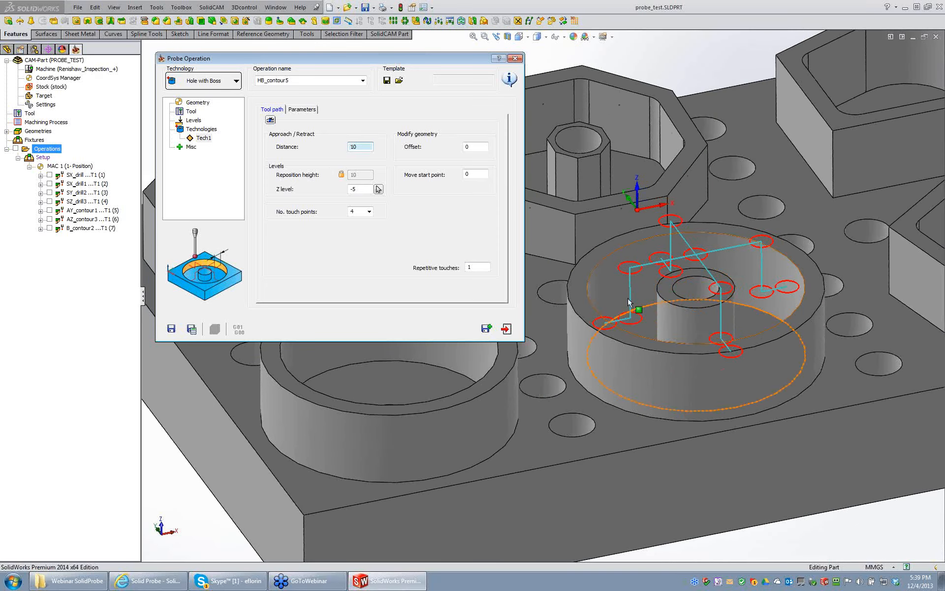
middle_click_drag(730, 265, 476, 172)
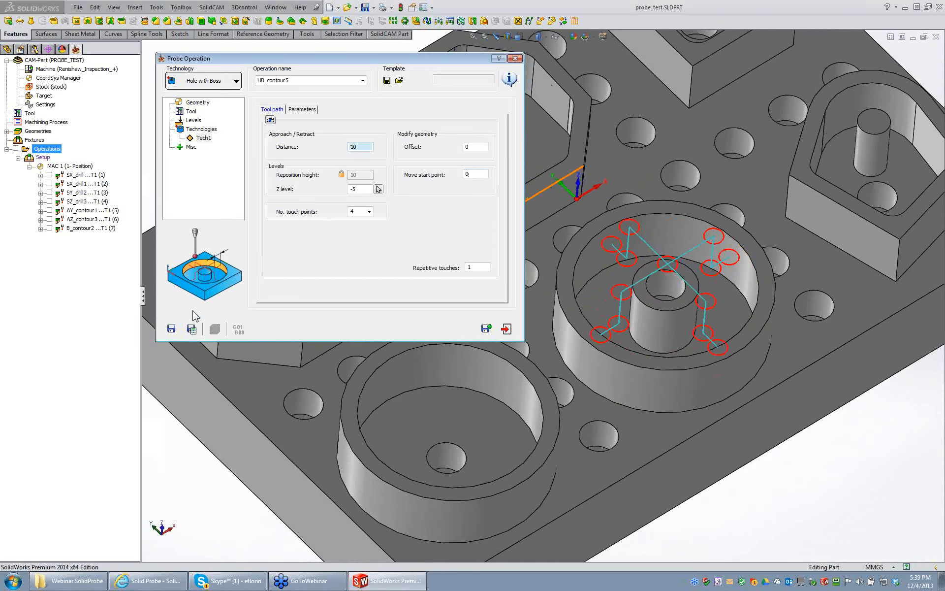
Set the number of touch points to 3, save and calculate the operation, and generate its G-code.
left_click(358, 213)
left_click(369, 212)
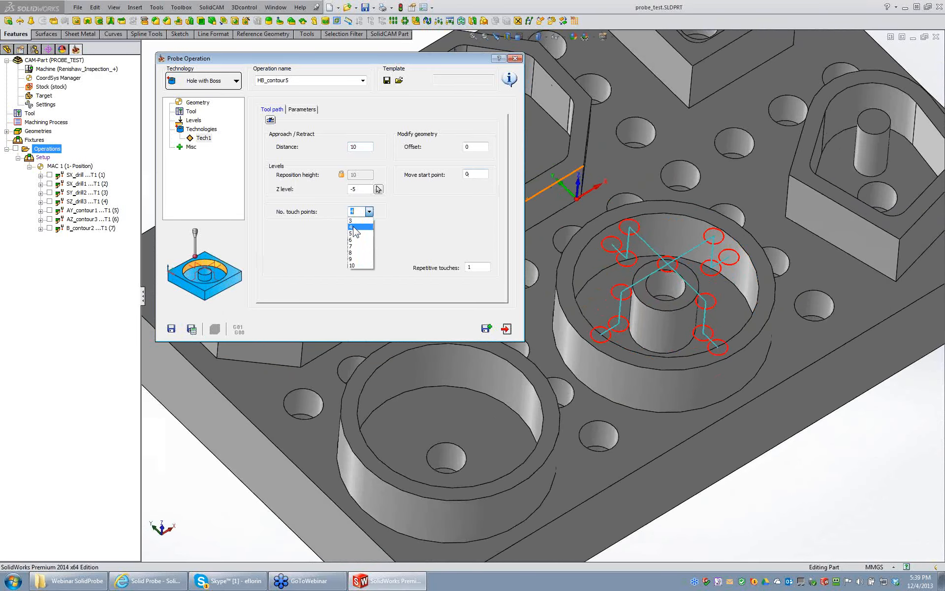
left_click(351, 220)
left_click(191, 329)
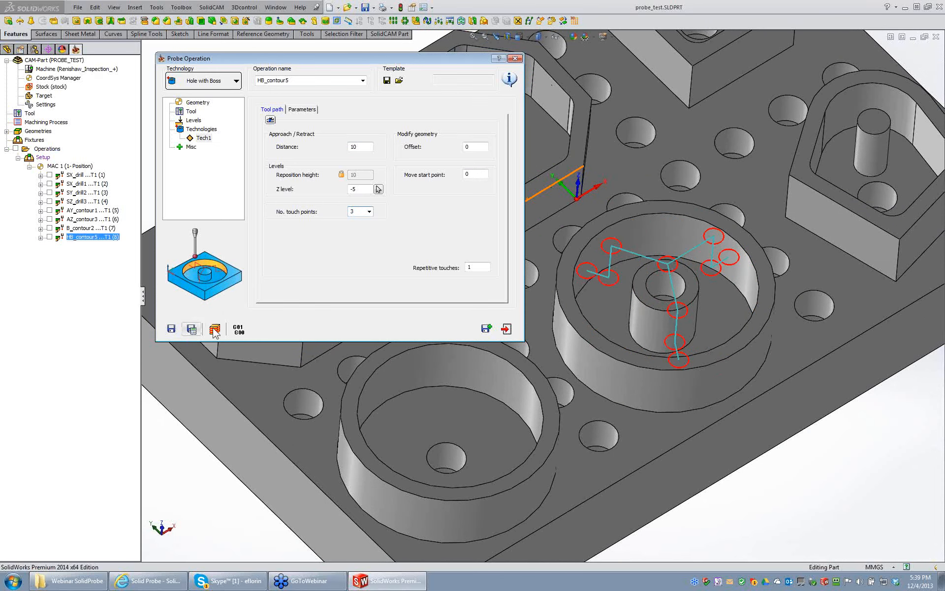
left_click(238, 329)
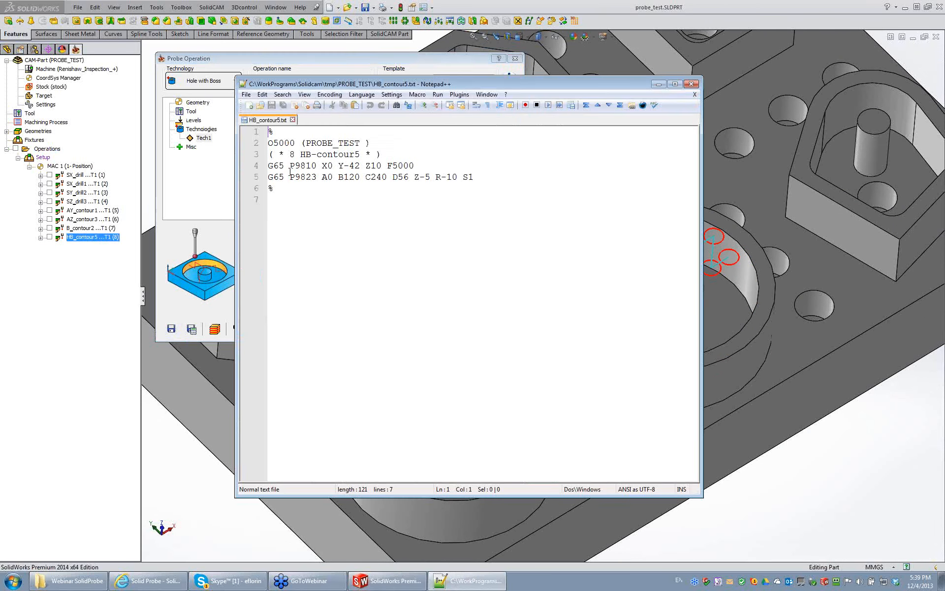
Examine the probing macro call and its angle, diameter, Z and R parameters in the three-point G-code, closing the file when done.
left_click_drag(295, 177, 317, 178)
left_click(348, 176)
left_click_drag(394, 178, 424, 177)
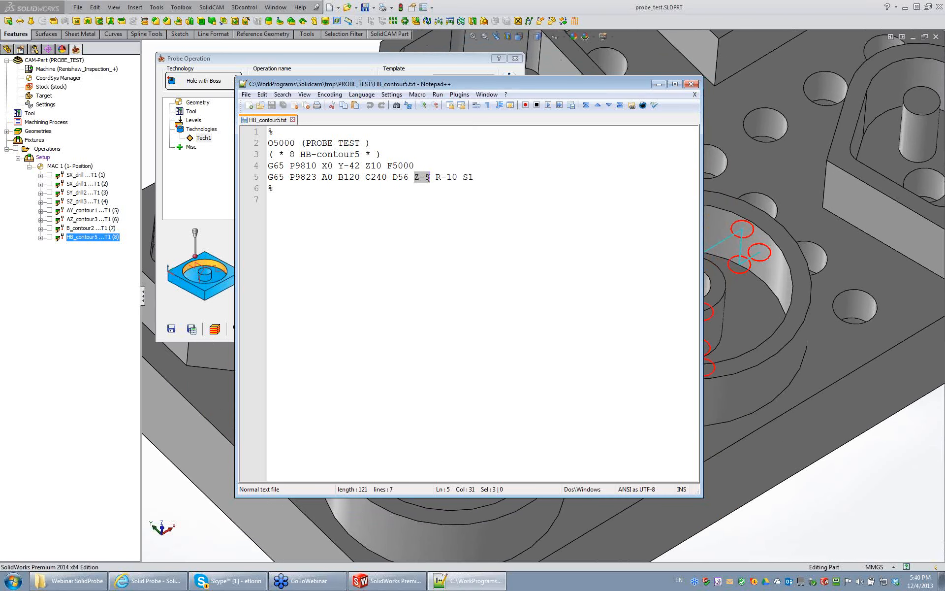
left_click_drag(437, 177, 460, 178)
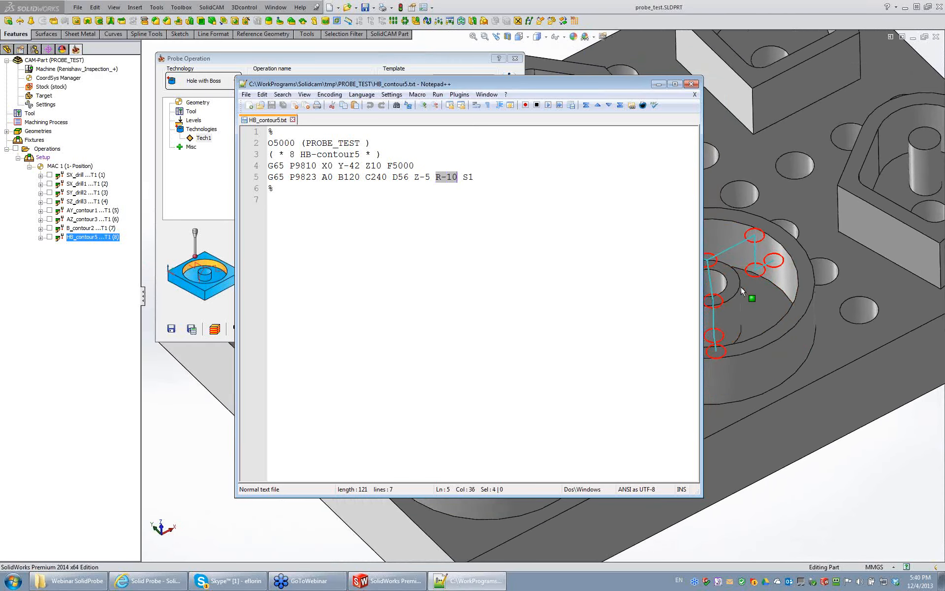
left_click(447, 178)
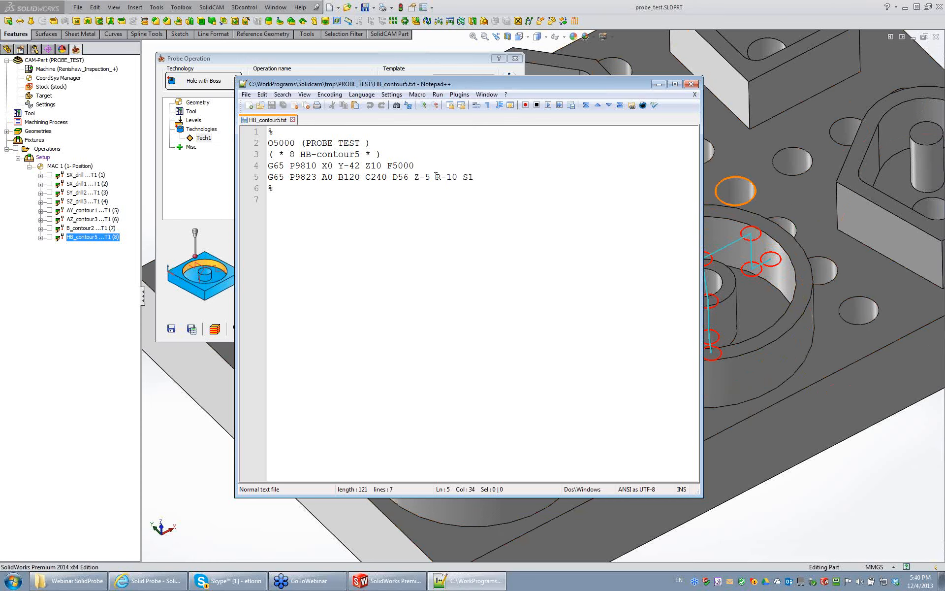
left_click(691, 84)
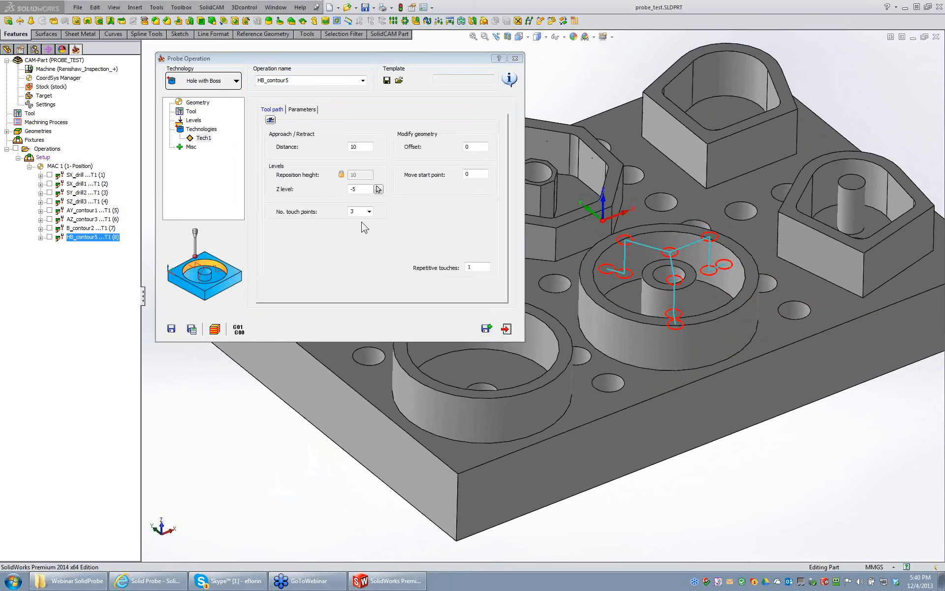
Change the number of touch points to 4, then recalculate the operation and regenerate its G-code.
left_click(369, 211)
left_click(354, 228)
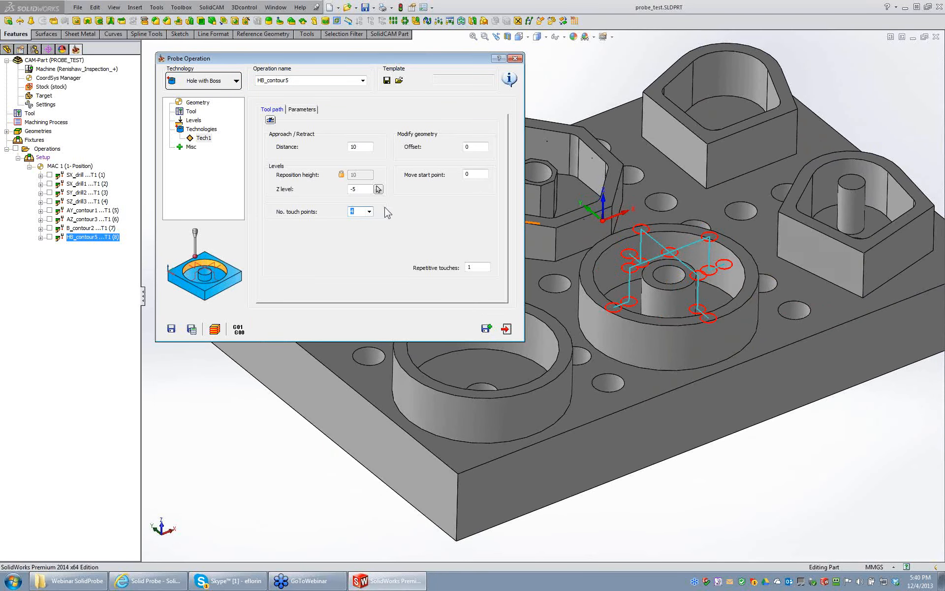
left_click(194, 329)
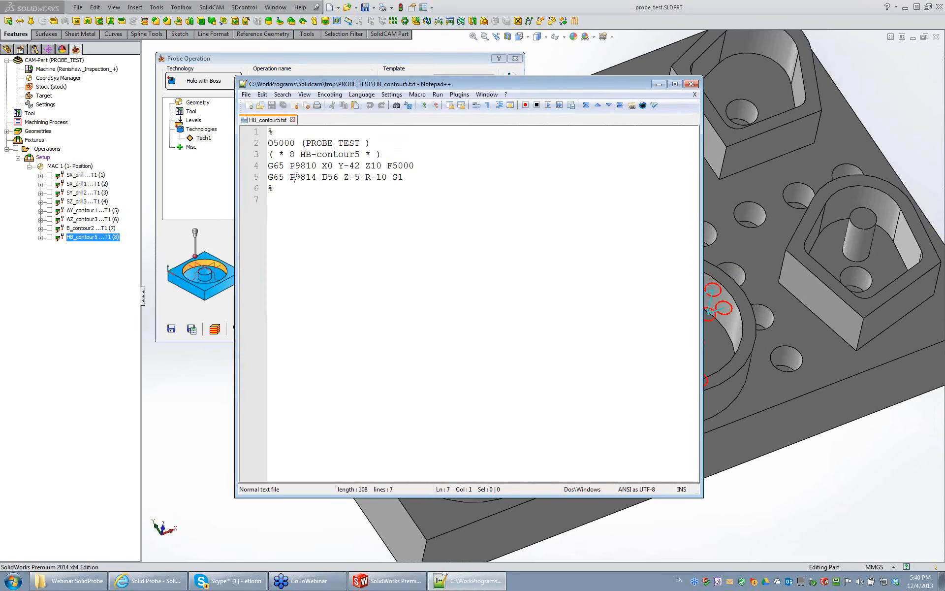
Examine the macro call in the four-point G-code, then close the file and exit the Hole with Boss operation.
left_click_drag(295, 176, 317, 177)
left_click(332, 177)
left_click(691, 83)
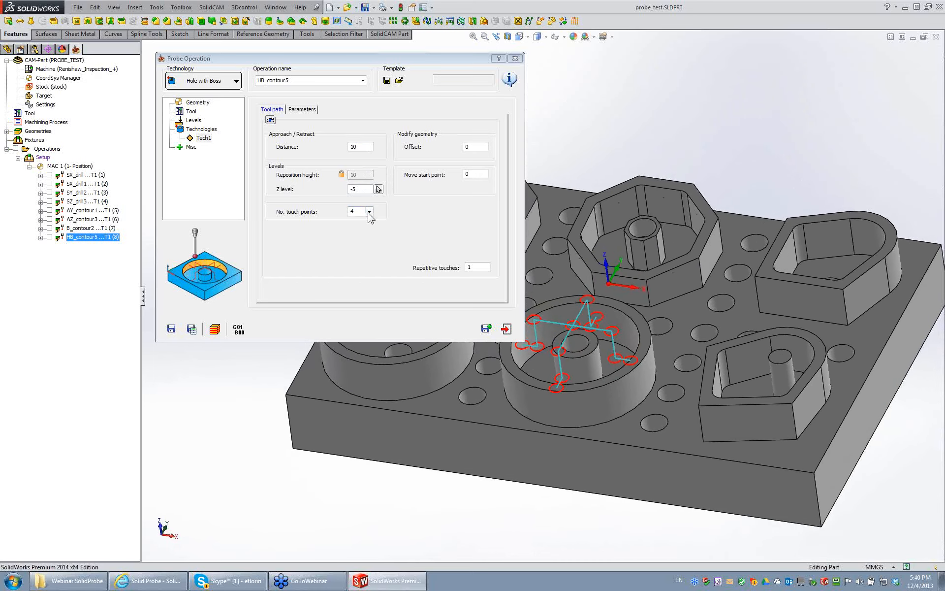
left_click(506, 329)
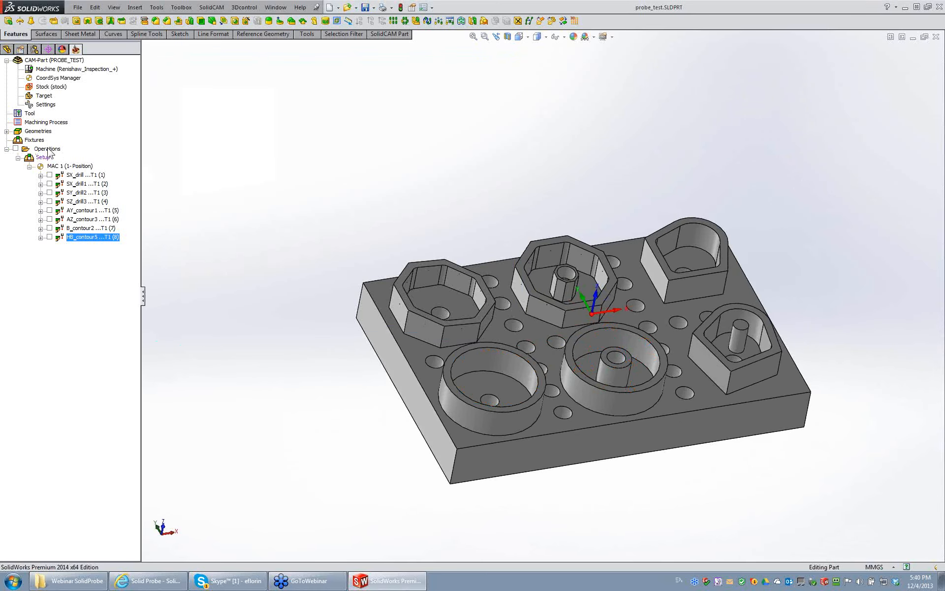
Add a new probe operation and set its technology to External arc.
right_click(47, 150)
left_click(118, 152)
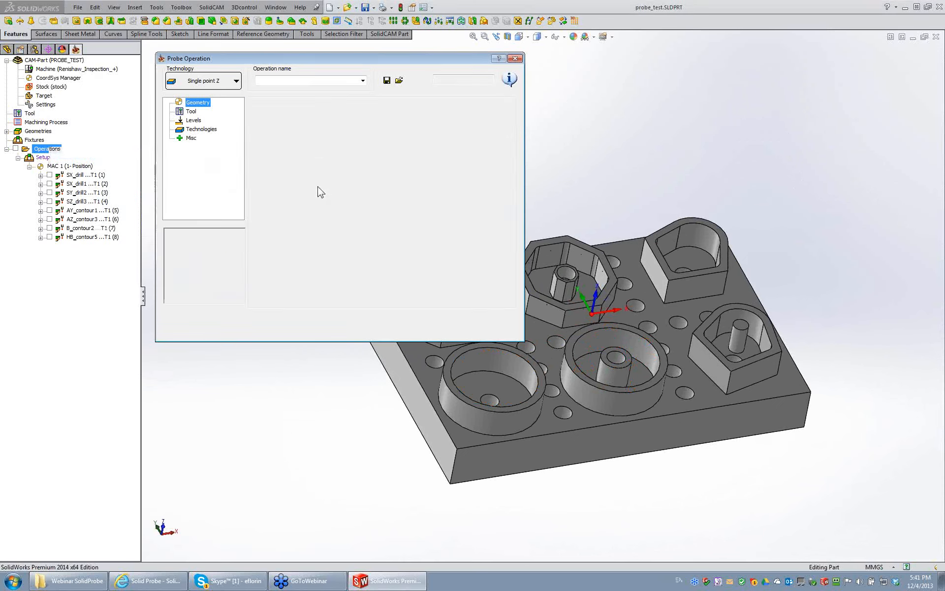
left_click(231, 82)
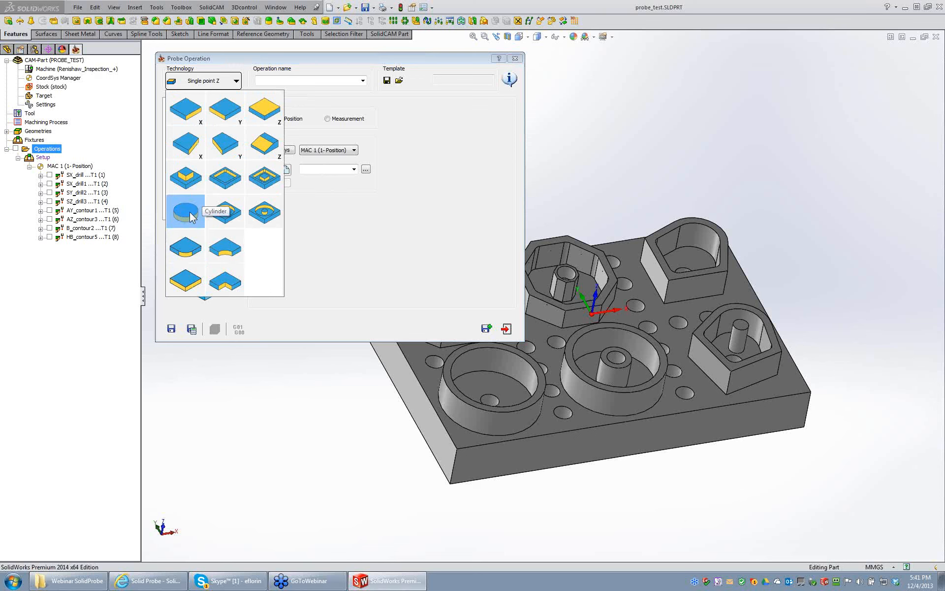
left_click(189, 248)
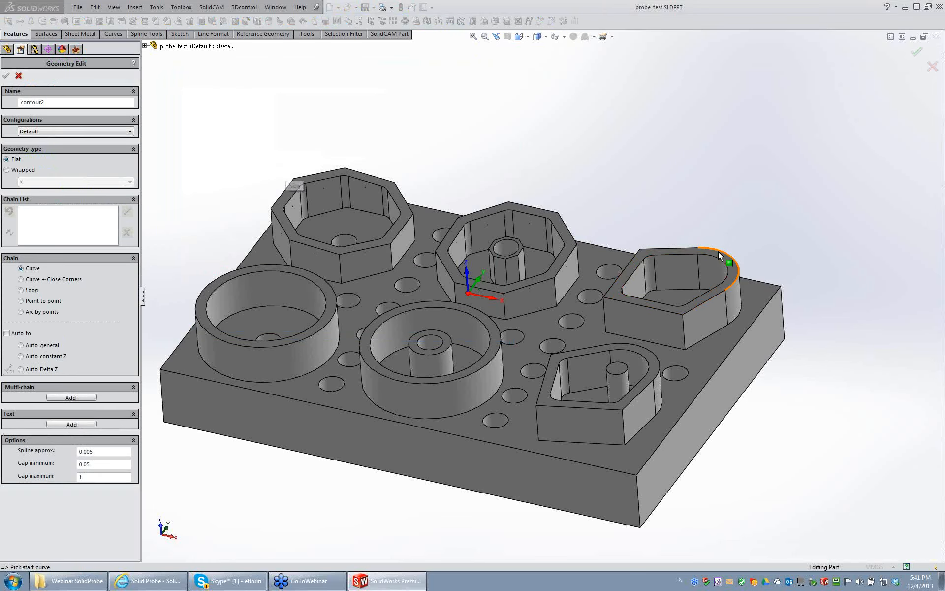
Define the operation's geometry on the outer top arc of the round-cornered boss without the inner pin.
left_click(719, 253)
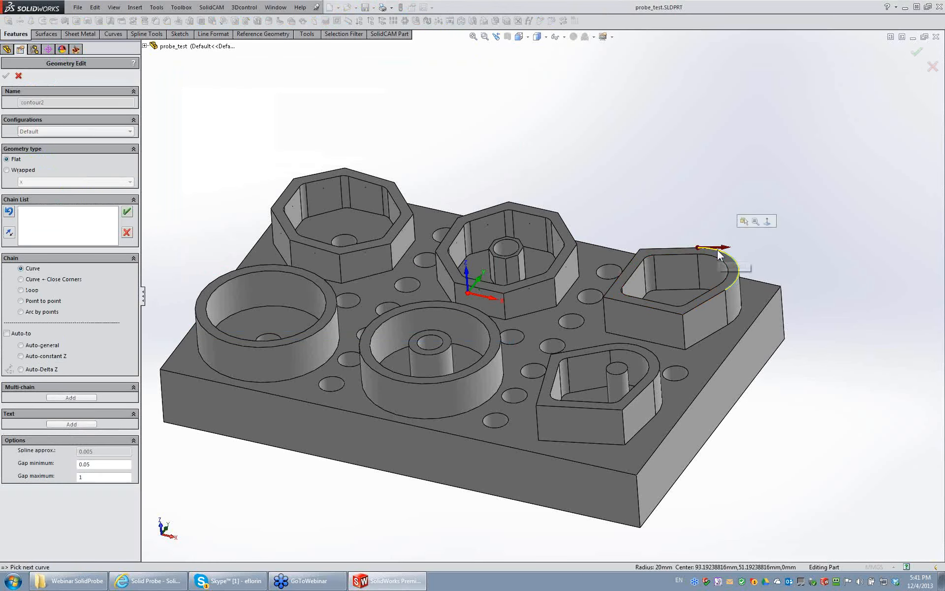
left_click(126, 211)
left_click(6, 75)
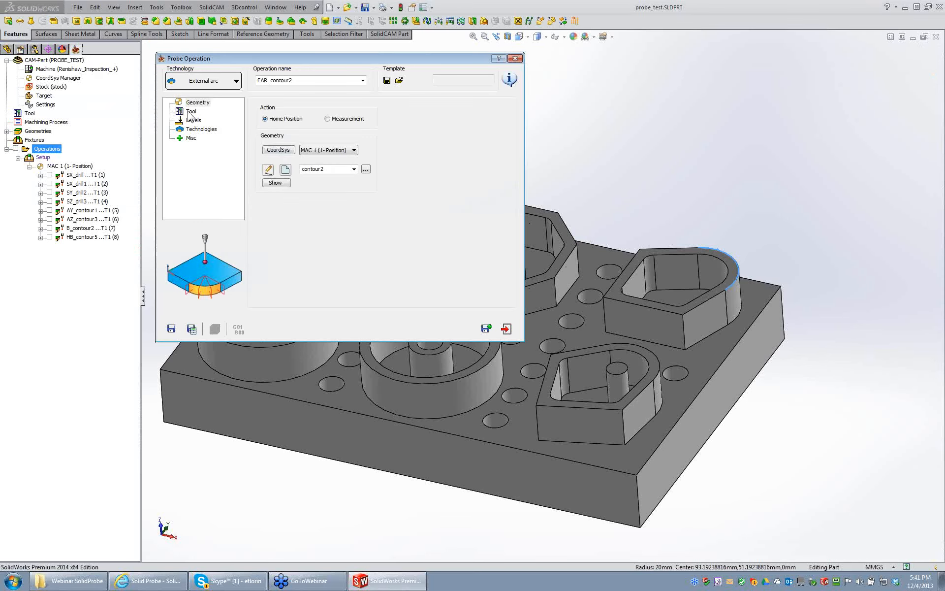
Assign probe tool number 1 to the External arc operation and open its Tech1 tool path settings.
left_click(191, 111)
left_click(317, 216)
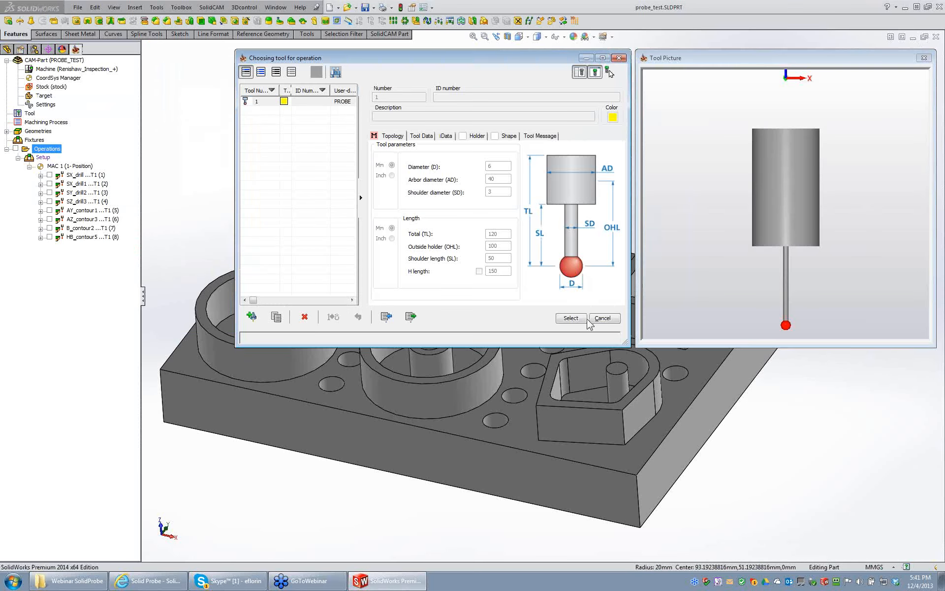
left_click(575, 321)
left_click(200, 129)
left_click(203, 138)
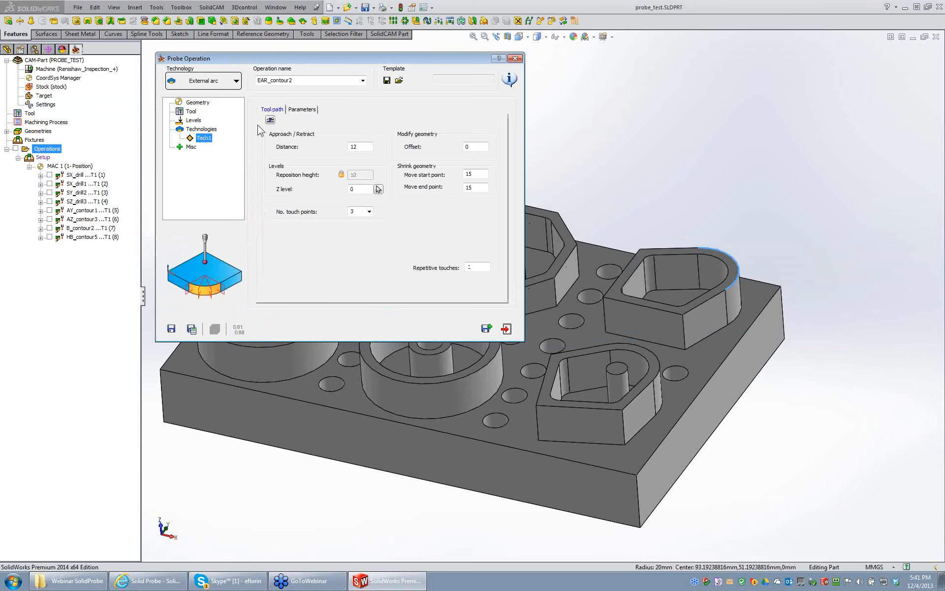
Preview the External arc tool path on the boss and set its Z level to -4.
left_click(270, 119)
middle_click_drag(646, 152, 653, 188)
double_click(359, 189)
type("-4")
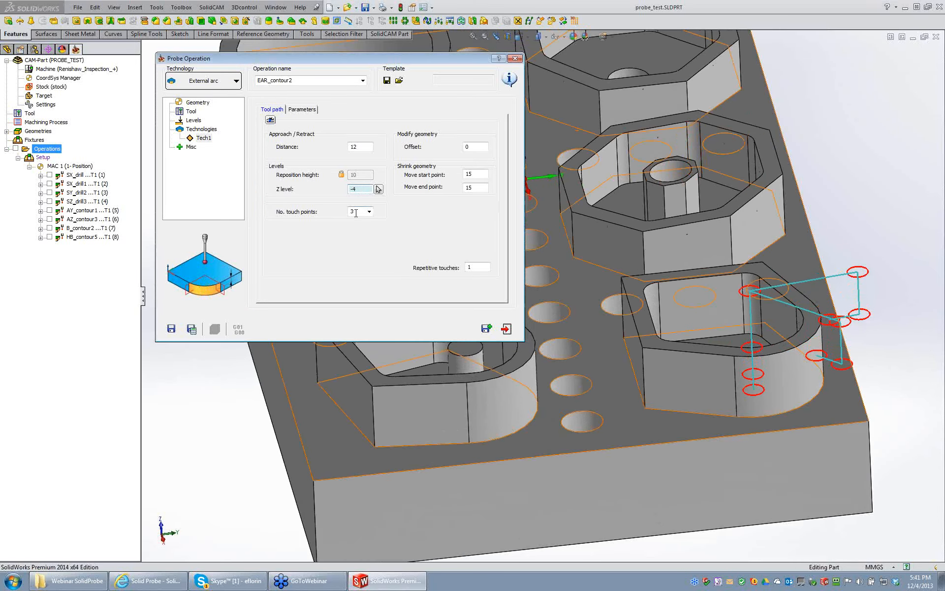
middle_click_drag(781, 242, 729, 274)
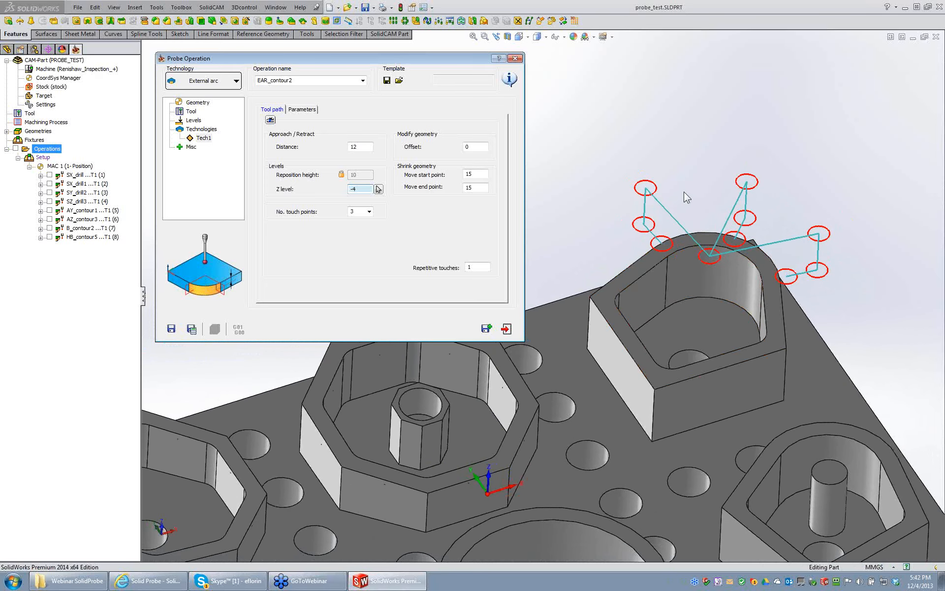
middle_click_drag(685, 192, 688, 192)
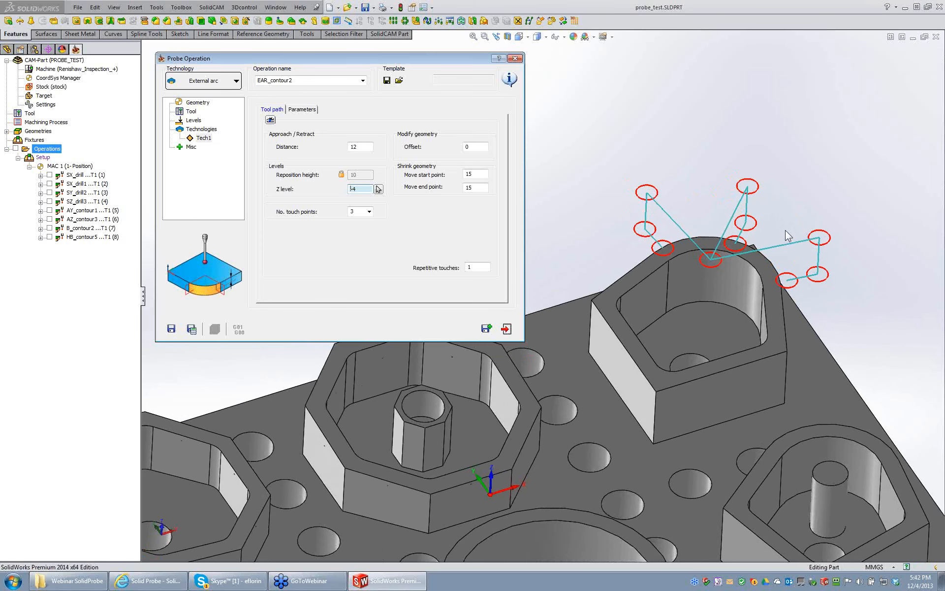
middle_click_drag(785, 230, 688, 223)
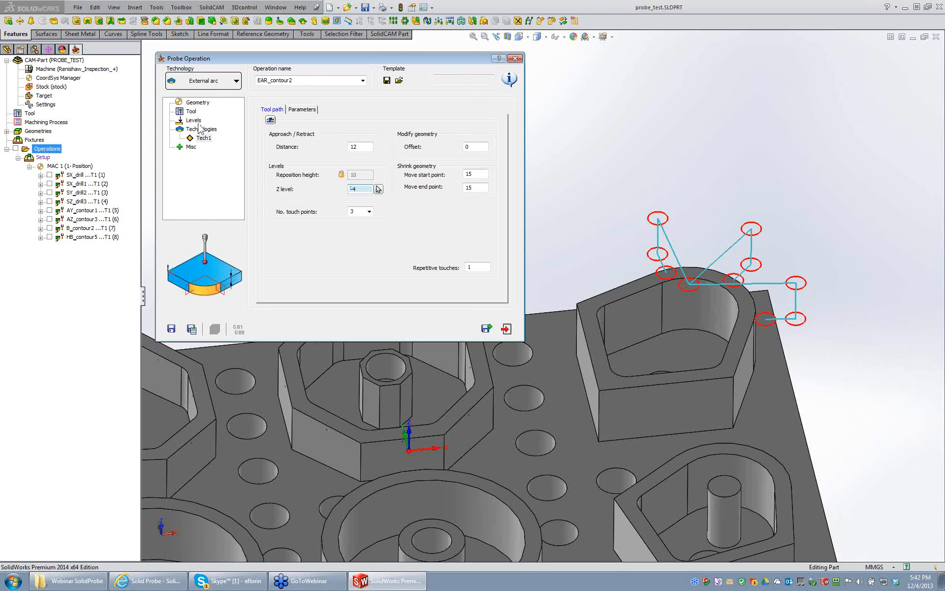
Switch the operation's technology to Internal arc and set the geometry offset to -4.
left_click(199, 85)
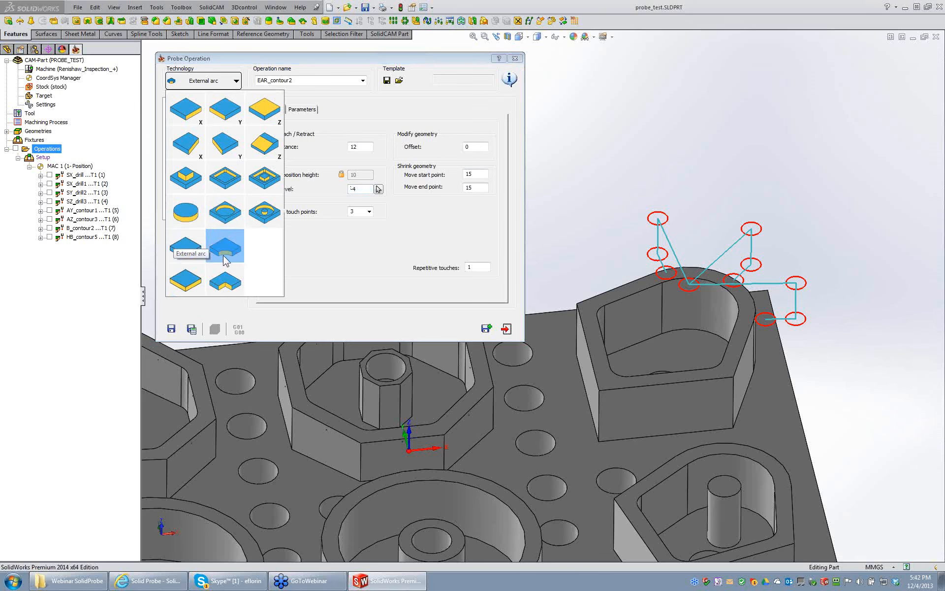
left_click(225, 212)
middle_click_drag(727, 228, 682, 231)
scroll(734, 312, "down", 3)
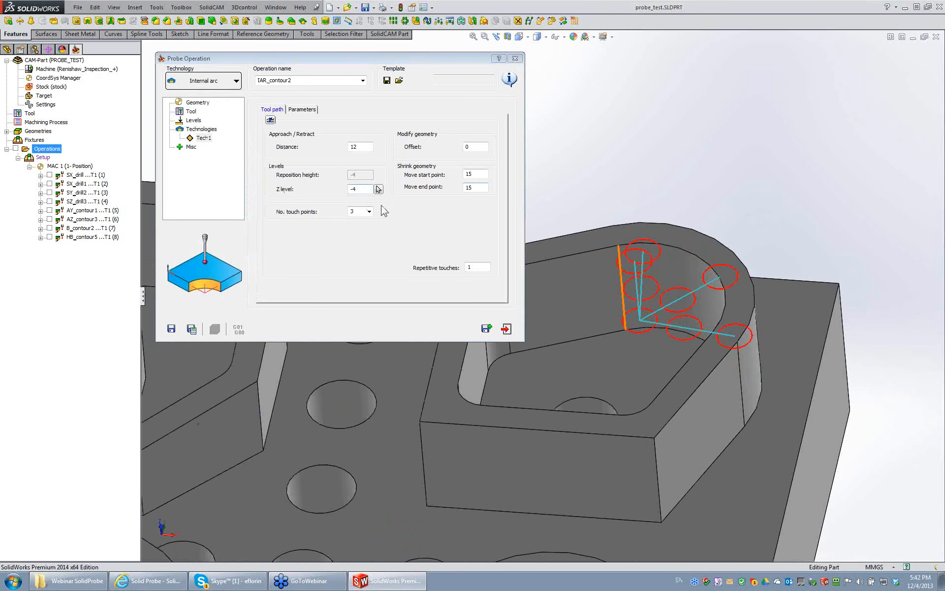
left_click(480, 147)
scroll(480, 147, "up", 3)
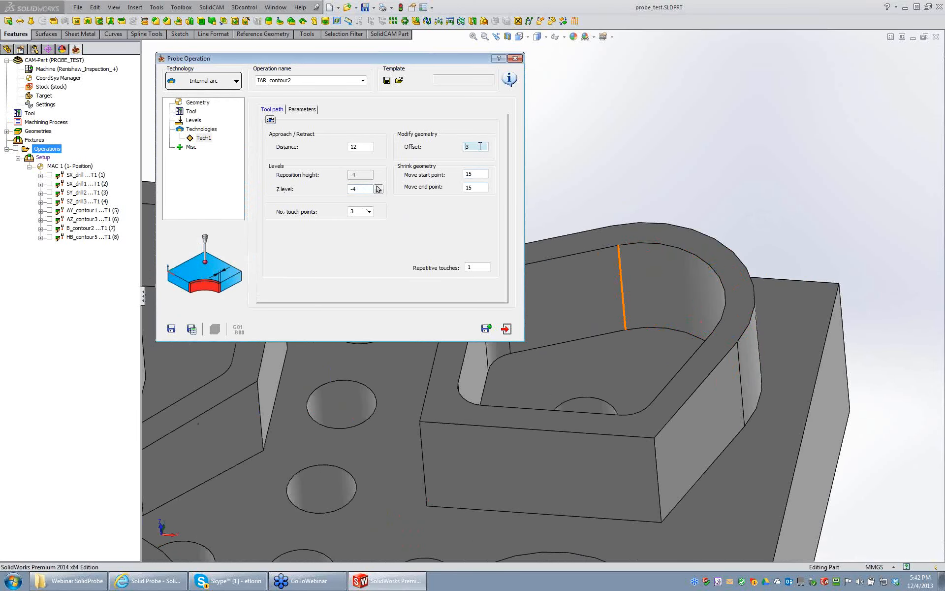
scroll(480, 147, "down", 4)
scroll(481, 147, "down", 2)
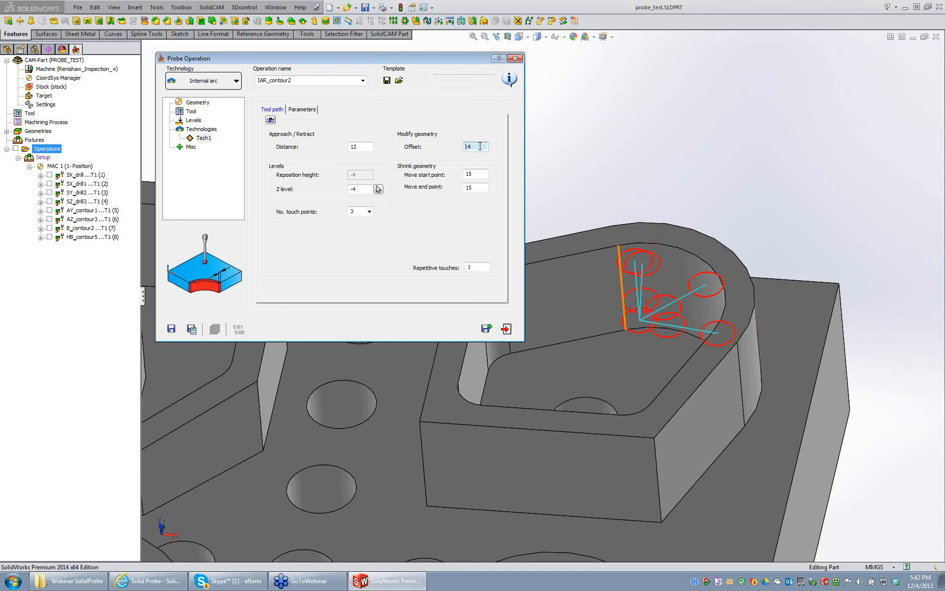
Set the Internal arc operation's approach/retract distance to 16.
left_click(362, 147)
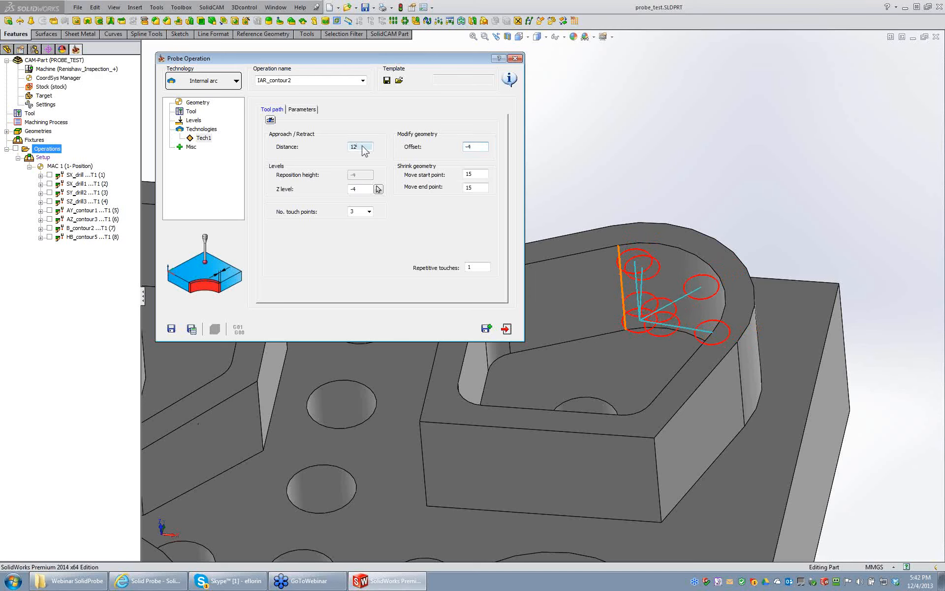
scroll(362, 147, "down", 1)
scroll(363, 147, "up", 6)
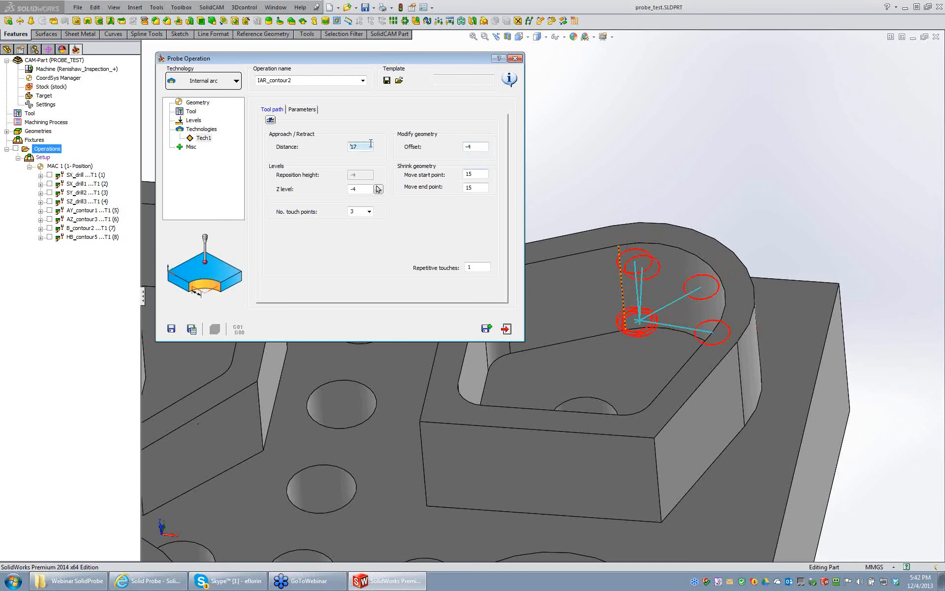
scroll(368, 148, "down", 1)
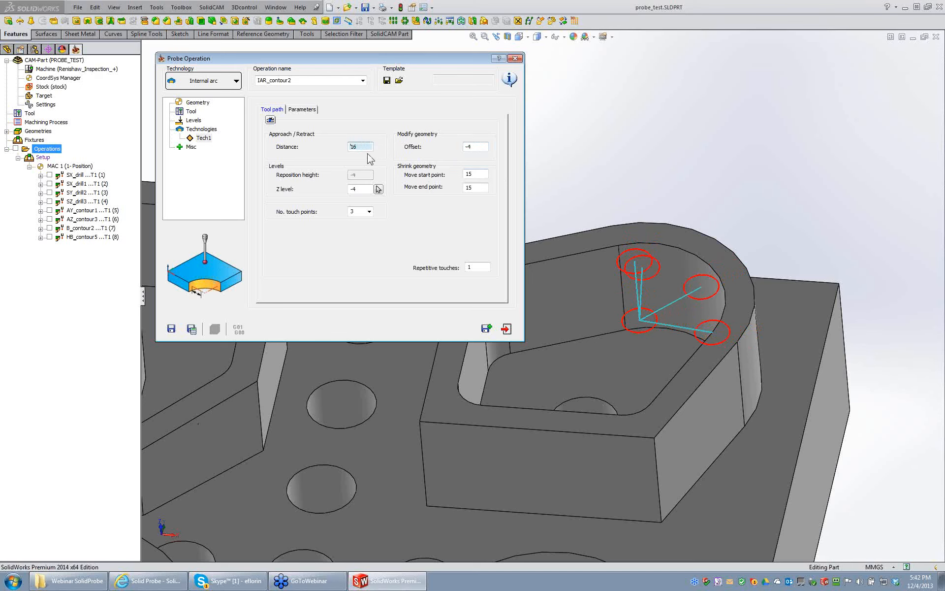
Set the number of touch points to 4, inspect the path, then save and calculate the Internal arc operation and exit it.
left_click(369, 211)
left_click(362, 230)
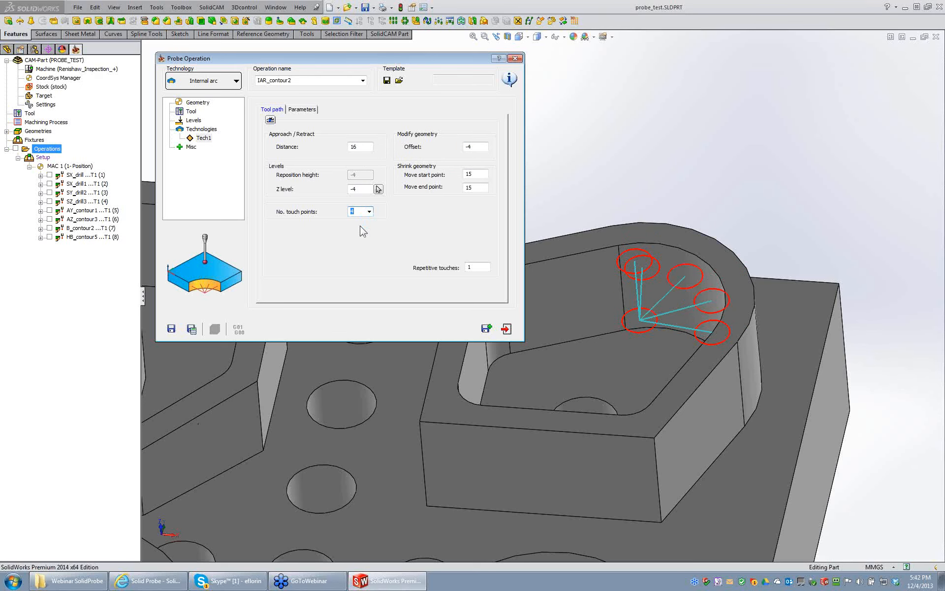
middle_click_drag(629, 171, 646, 183)
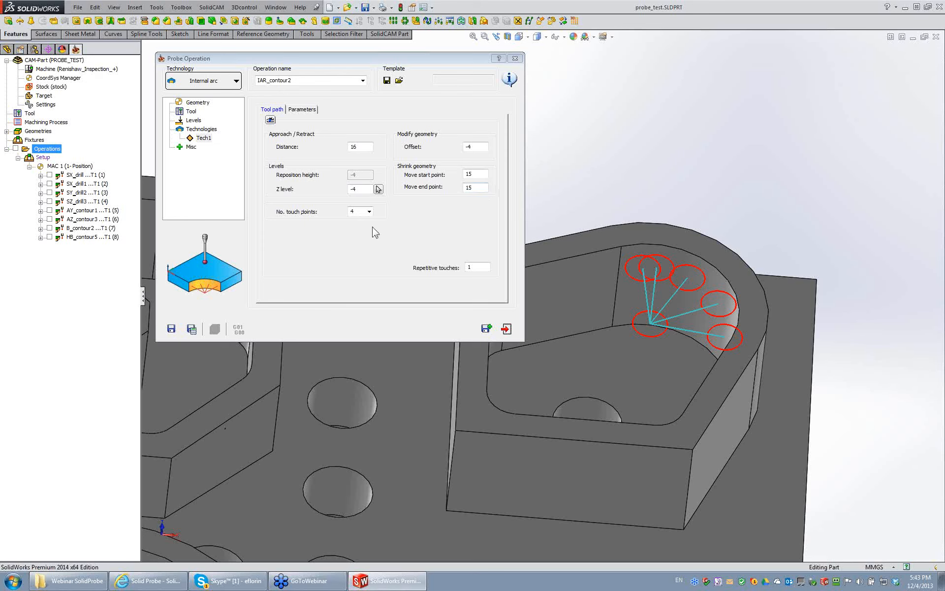
middle_click_drag(698, 209, 700, 236)
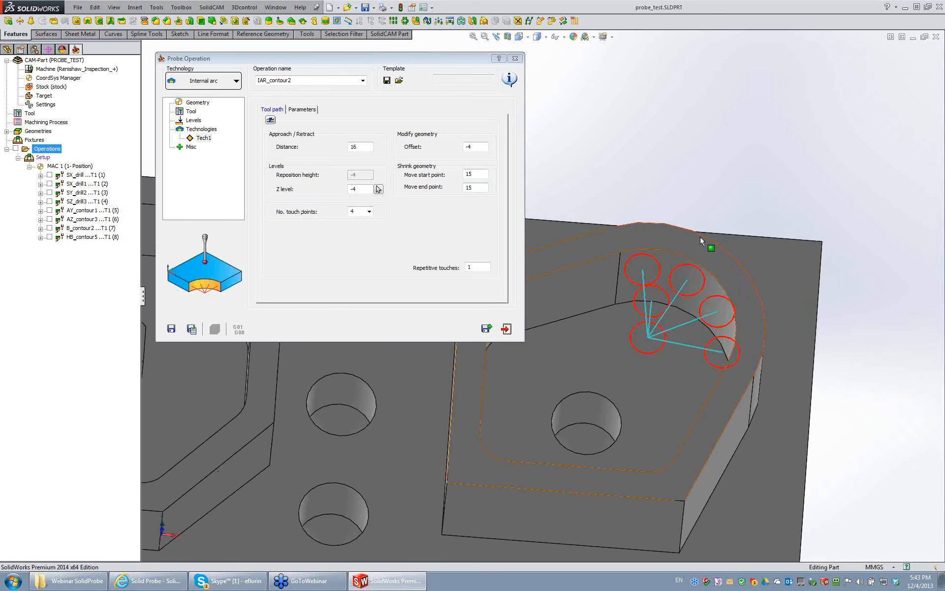
left_click(192, 329)
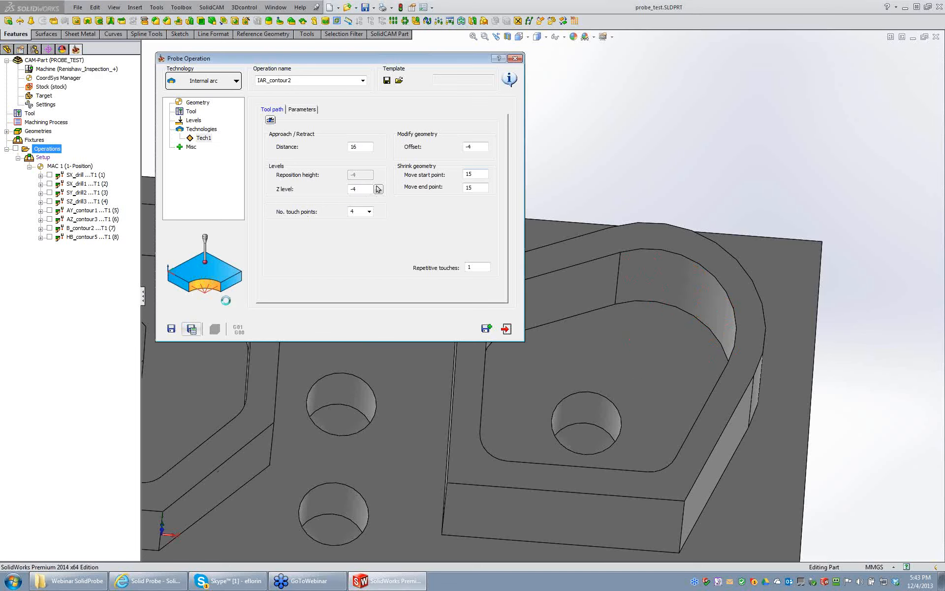
left_click(507, 329)
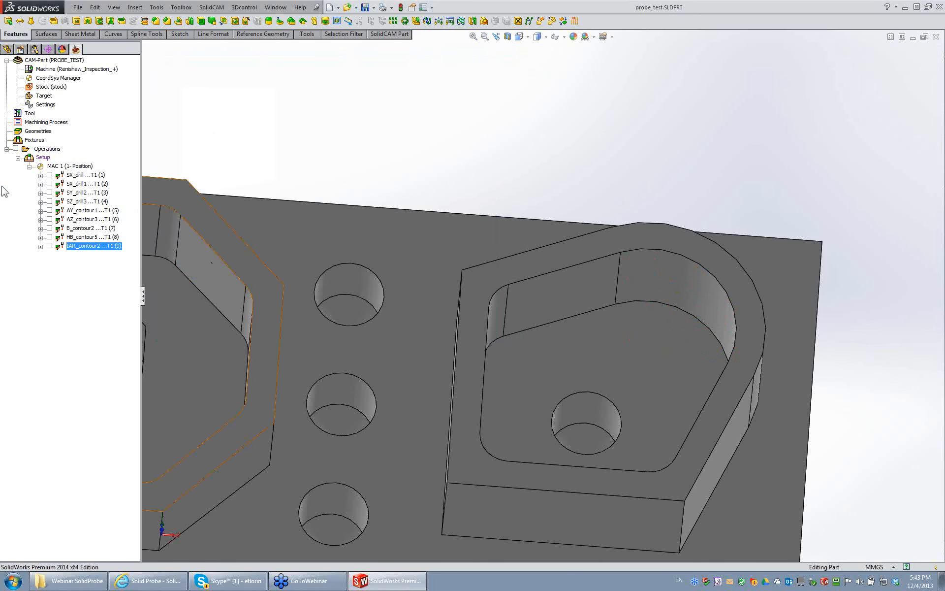
Add a new probe operation and set its technology to External corner.
right_click(54, 148)
left_click(118, 154)
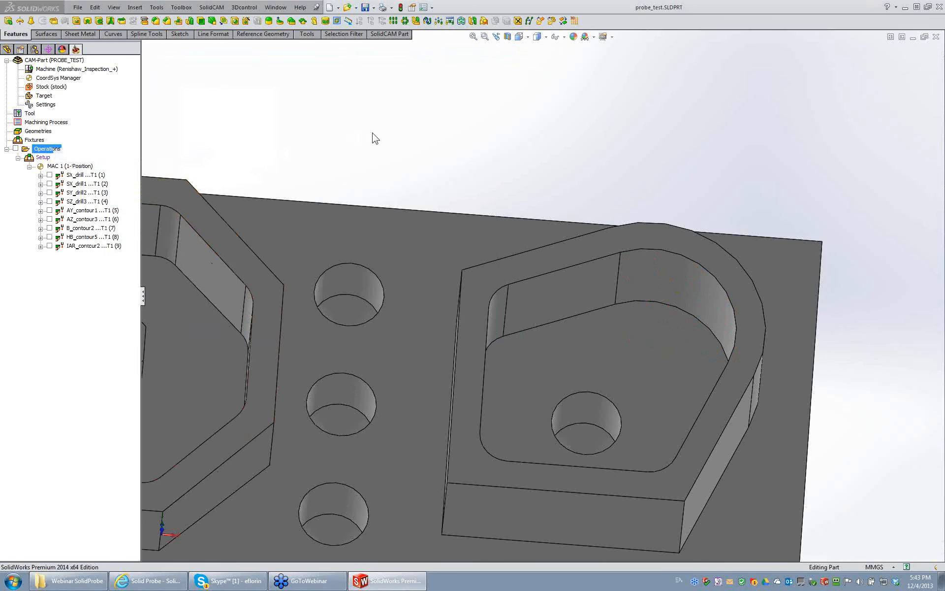
left_click(236, 80)
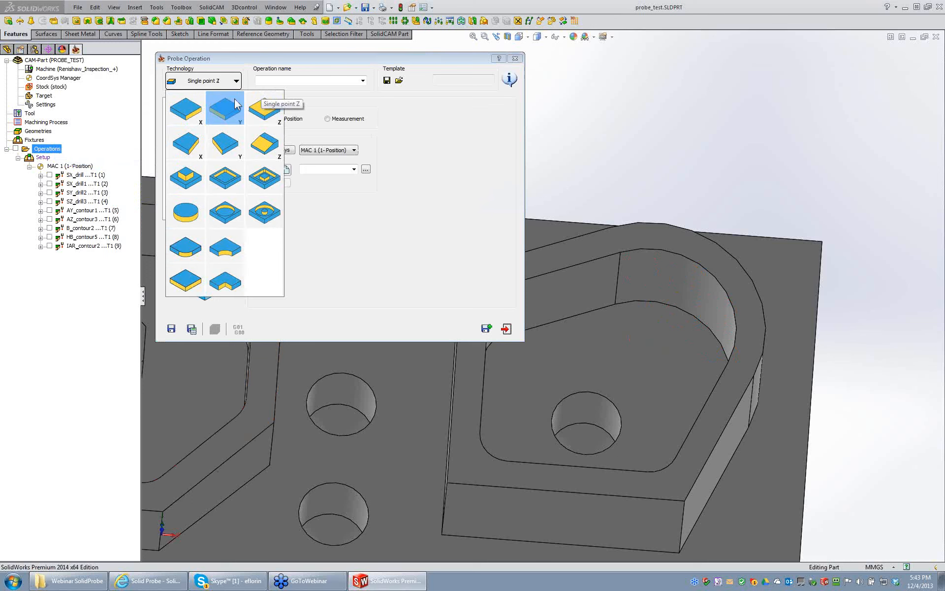
left_click(189, 282)
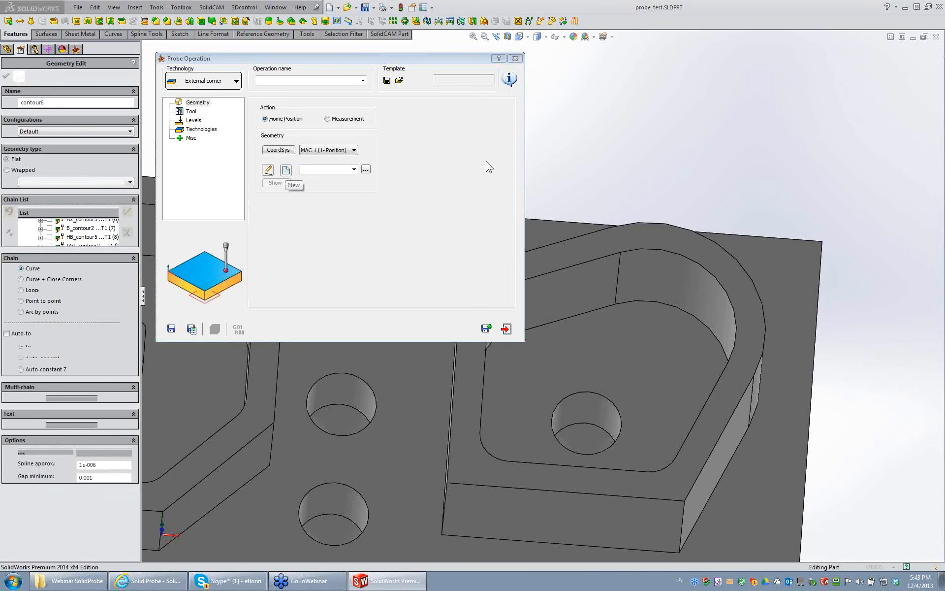
Define new geometry as a chain of the two straight outer top edges meeting at the corner of the boss without the inner pin.
middle_click_drag(570, 155, 574, 171)
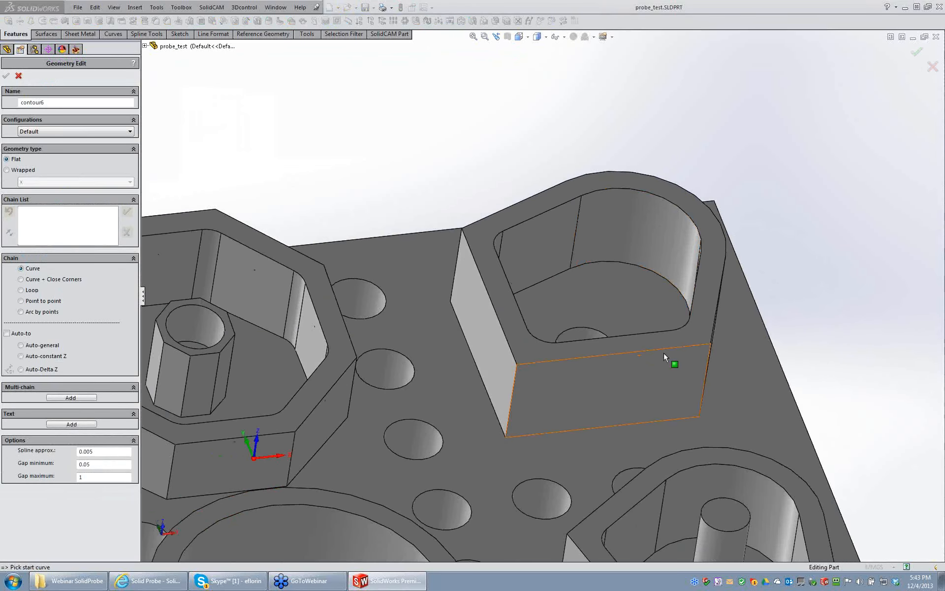
left_click(668, 349)
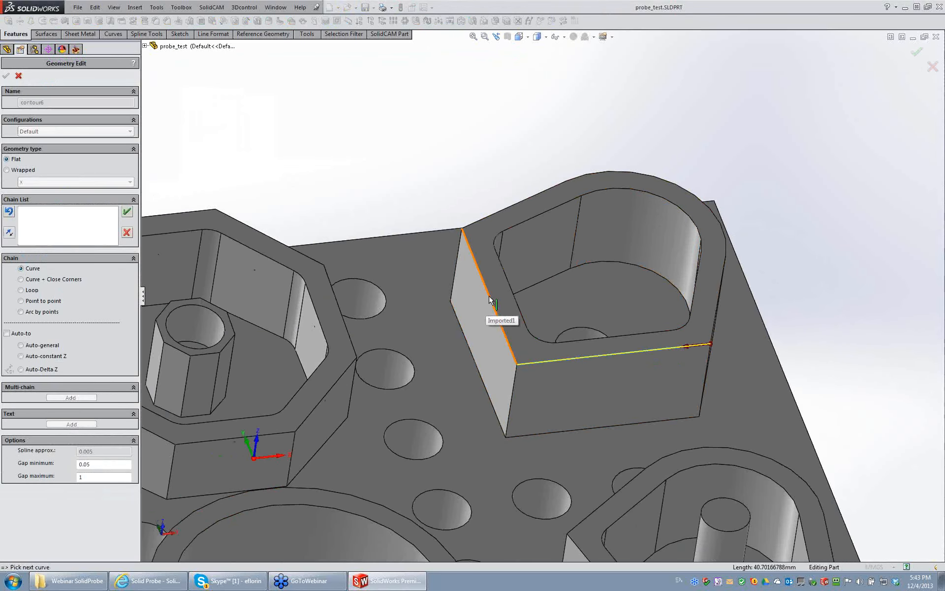
left_click(459, 268)
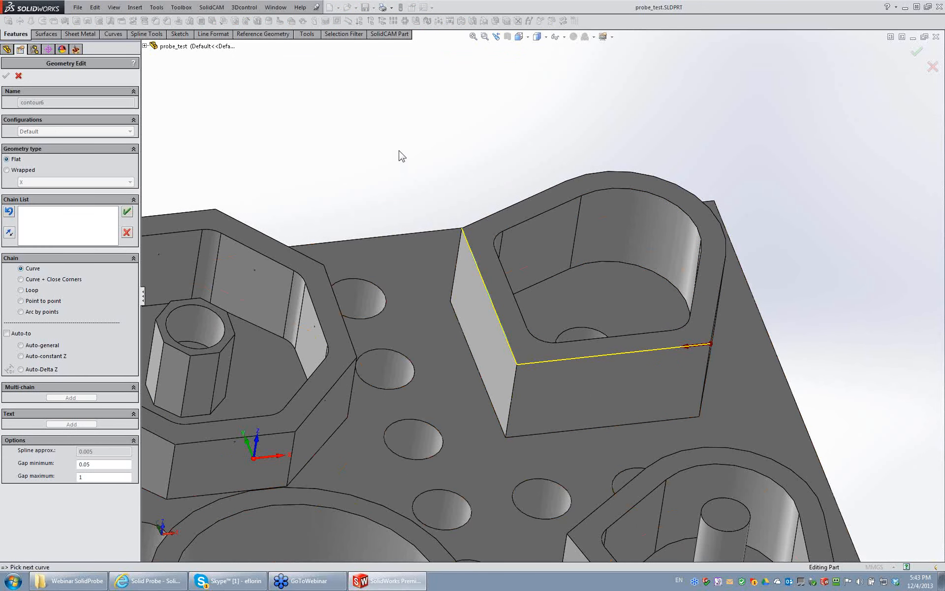
left_click(127, 211)
left_click(6, 76)
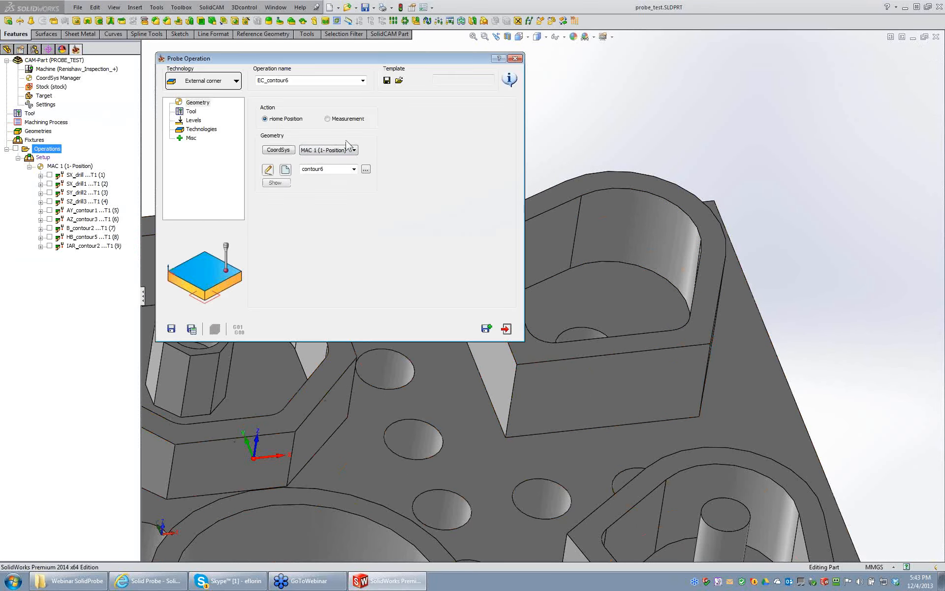
Assign probe tool number 1 to the External corner operation and open its Tech1 tool path settings.
left_click(196, 112)
left_click(315, 220)
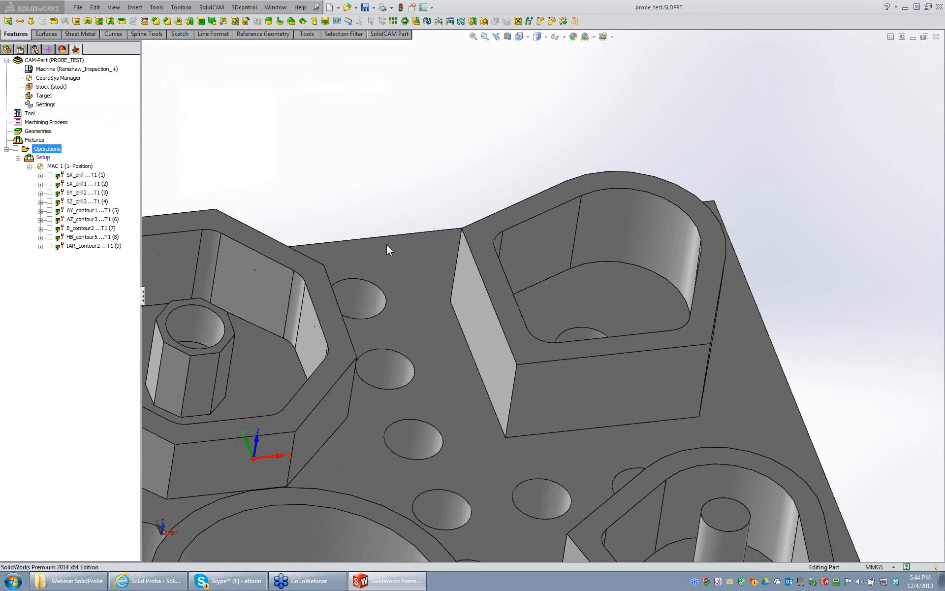
left_click(566, 318)
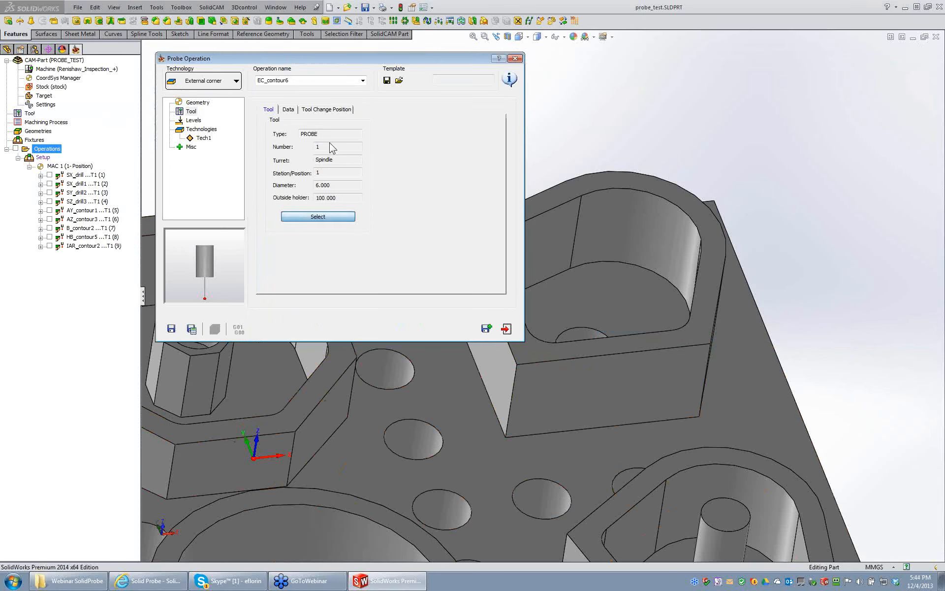
left_click(193, 121)
left_click(203, 137)
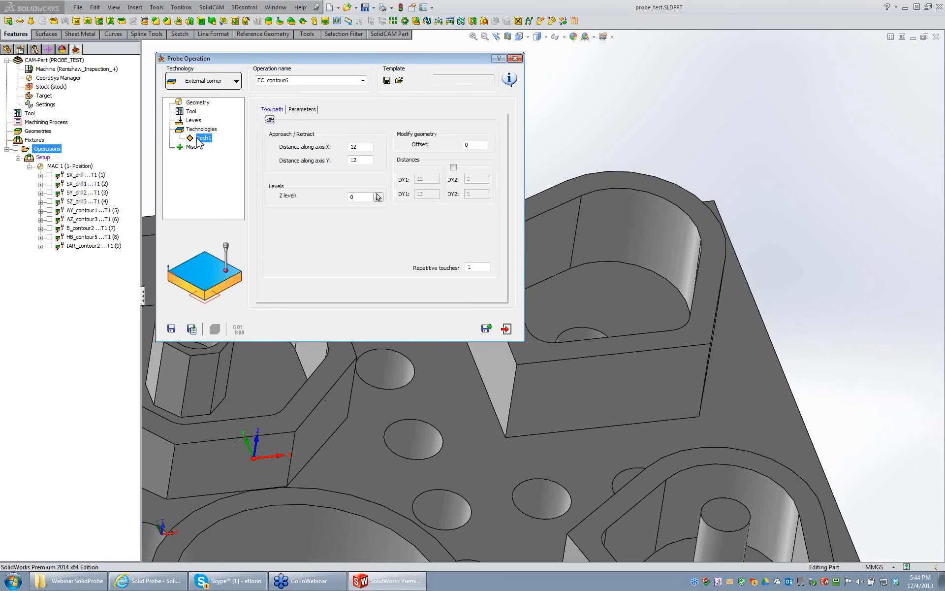
Preview the External corner tool path, set its Z level to -4 and inspect the touch points around the corner.
left_click(271, 119)
scroll(690, 134, "up", 4)
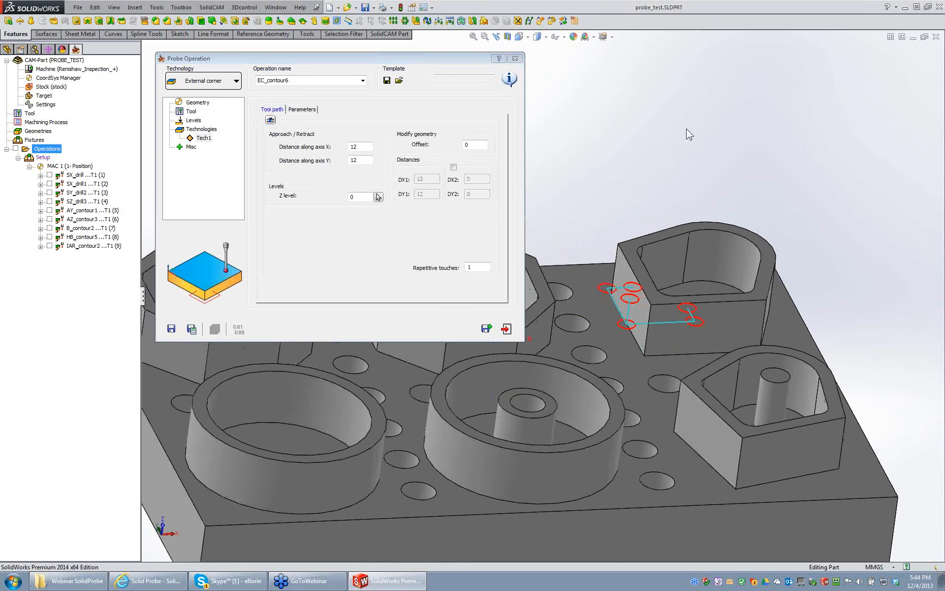
left_click(363, 197)
type("-4")
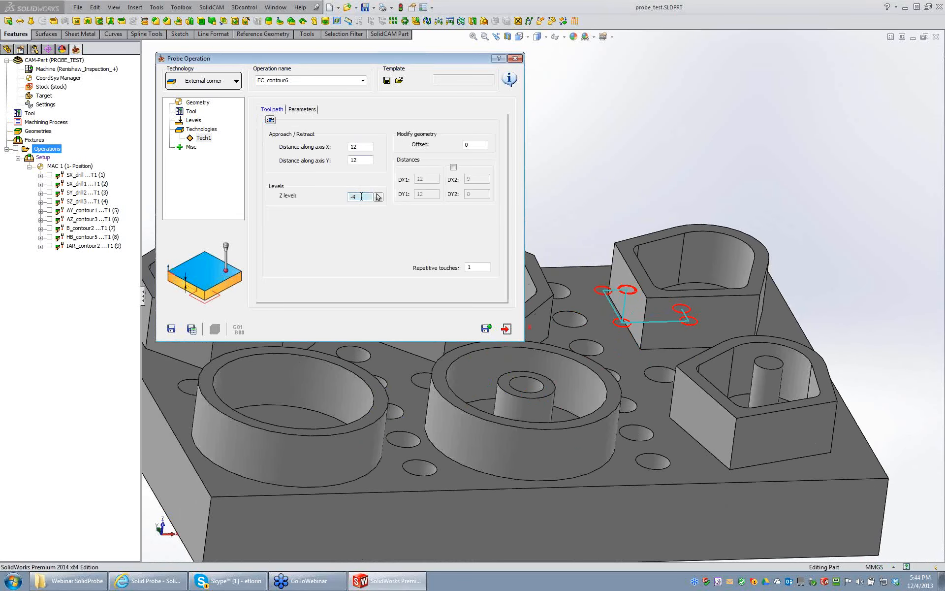
scroll(657, 330, "down", 3)
scroll(687, 335, "down", 3)
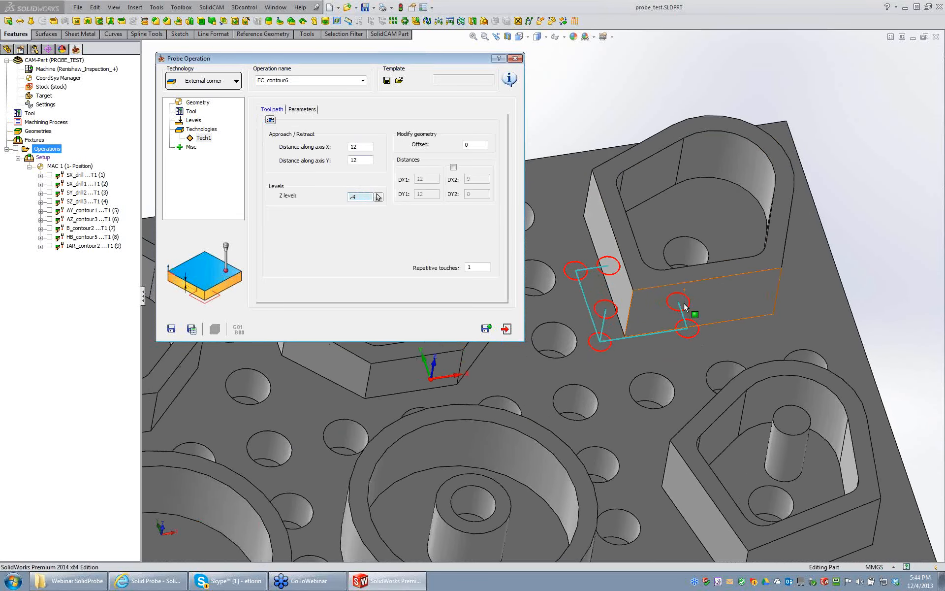
middle_click_drag(635, 267, 598, 127)
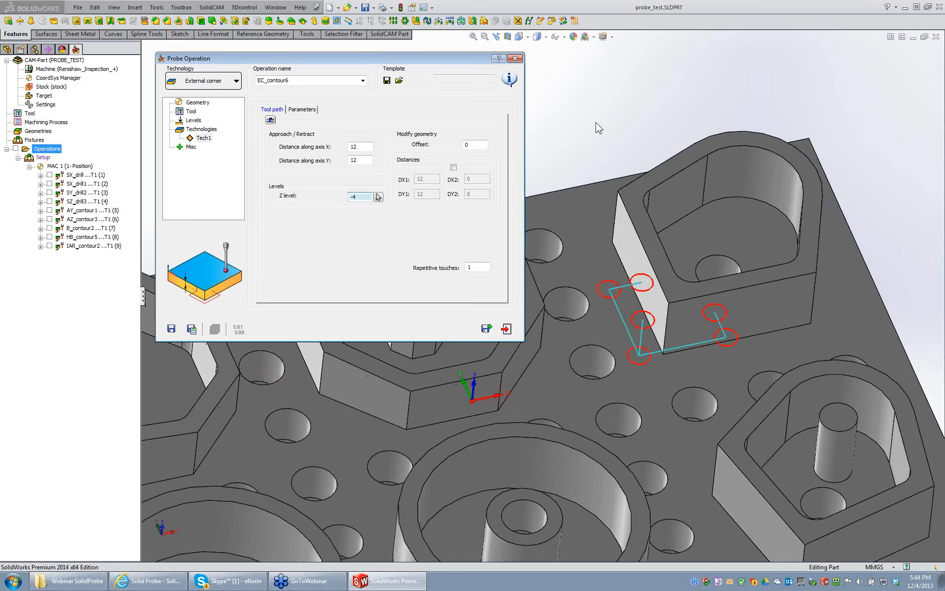
middle_click_drag(596, 122, 597, 143)
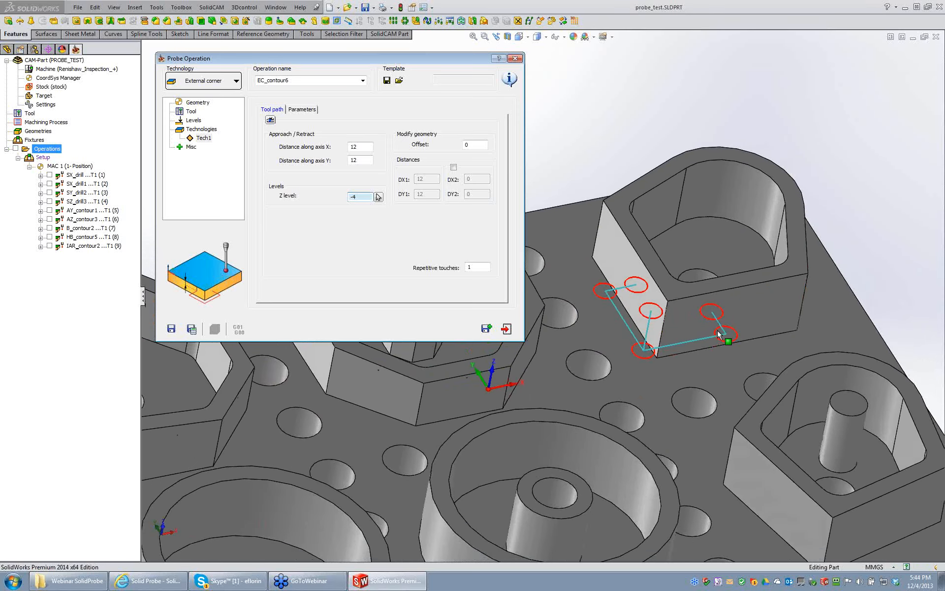
scroll(717, 330, "down", 2)
middle_click_drag(689, 330, 738, 313)
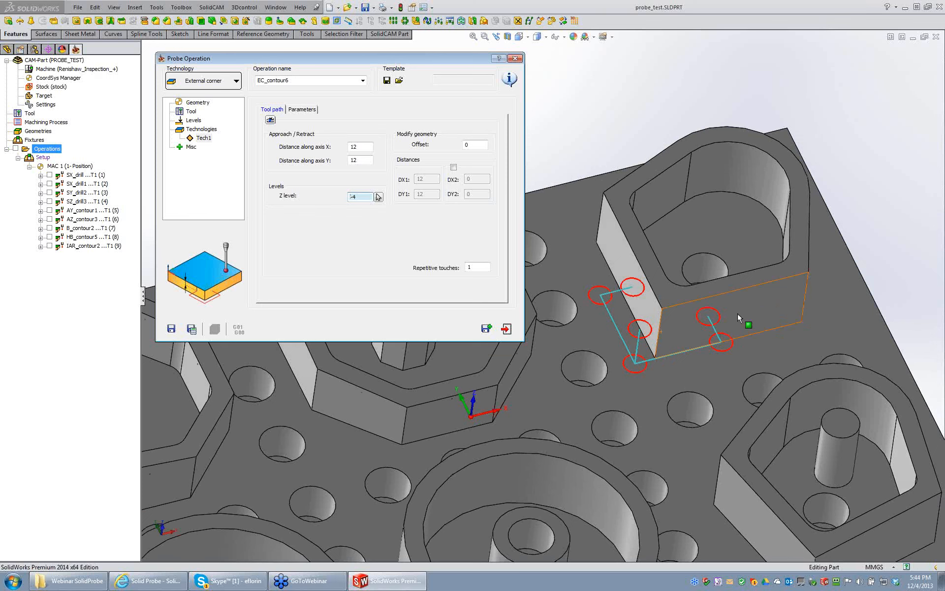
Enable the additional touch point distances and set DX2 to 20 and DY2 to 18.
left_click(454, 167)
left_click(477, 179)
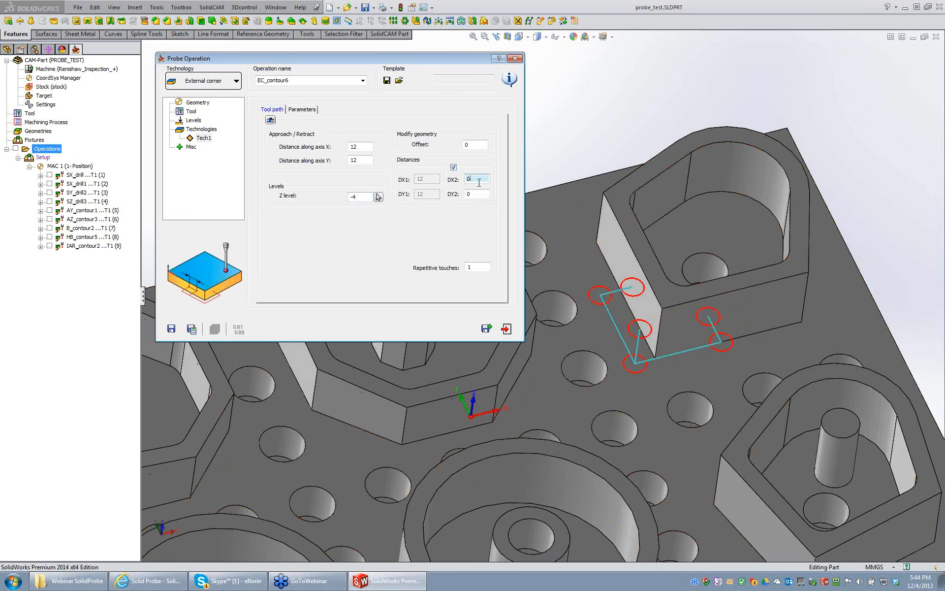
type("19")
scroll(480, 181, "up", 1)
left_click(479, 194)
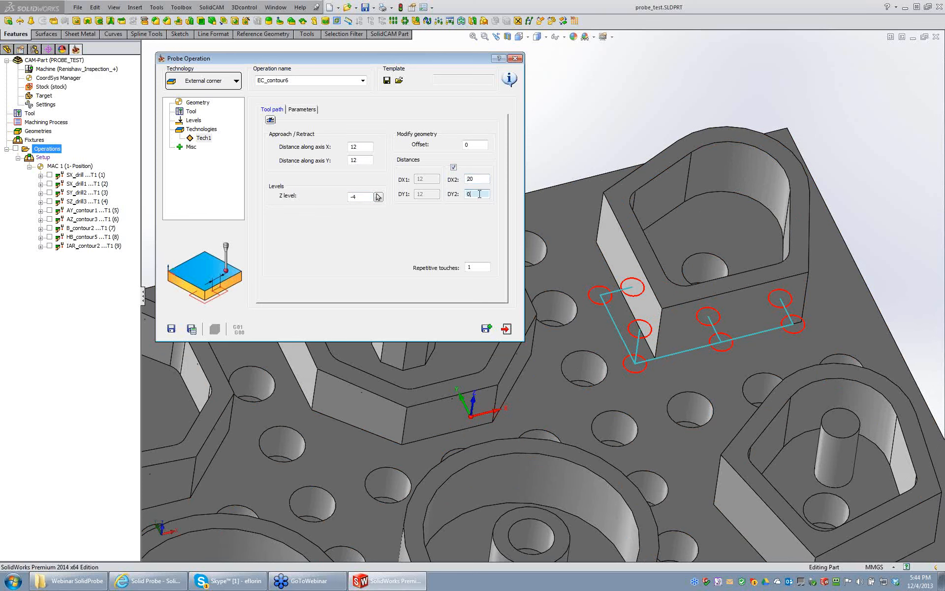
scroll(479, 194, "up", 18)
left_click(367, 146)
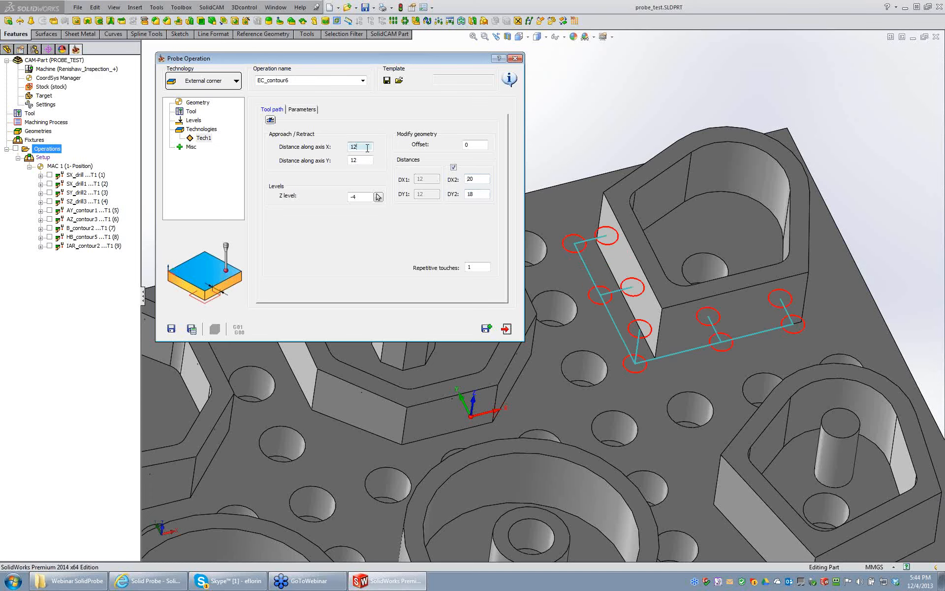
Set the External corner operation's approach and retract distances along the X and Y axes to 10.
scroll(367, 148, "down", 2)
left_click(369, 160)
scroll(369, 160, "down", 2)
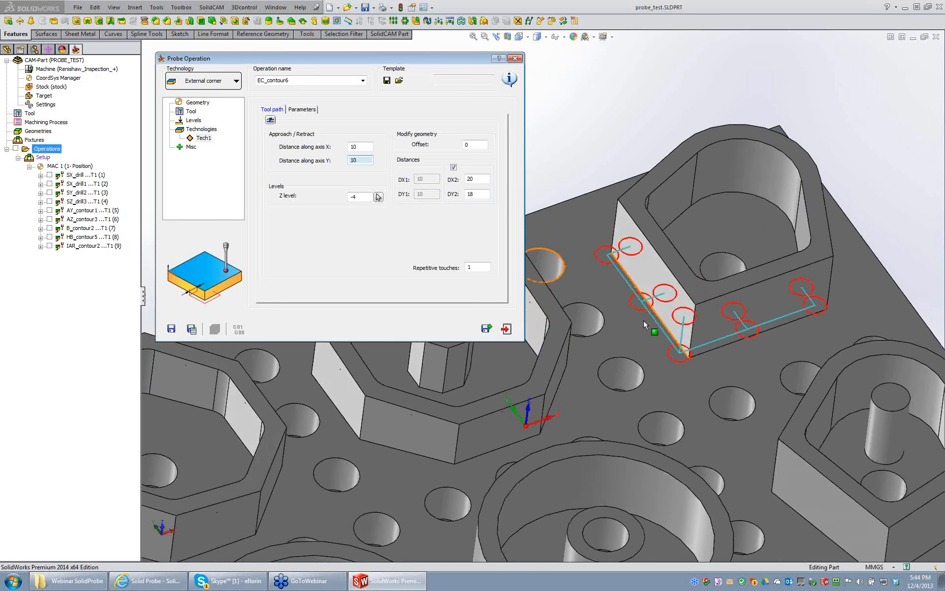
left_click(597, 148)
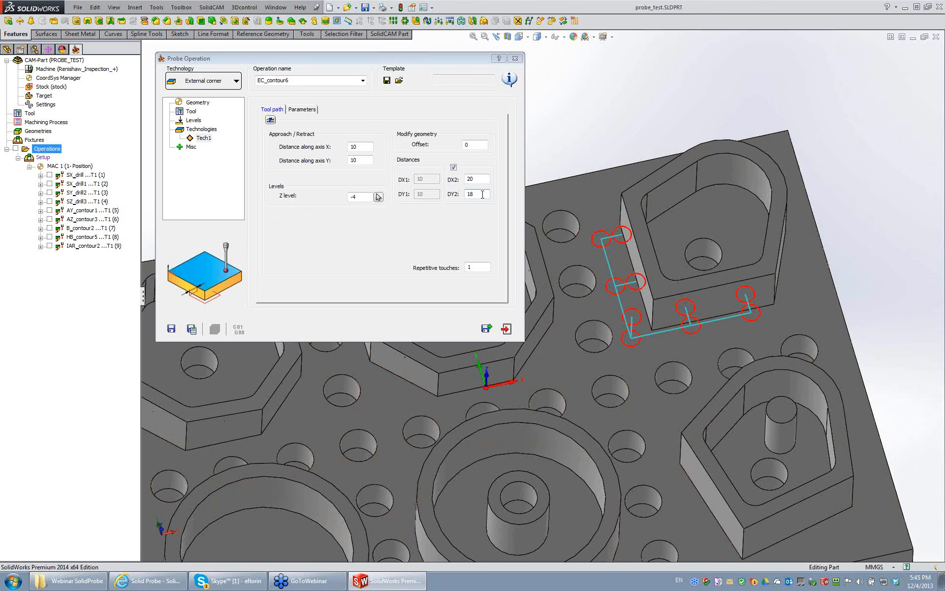
left_click(483, 194)
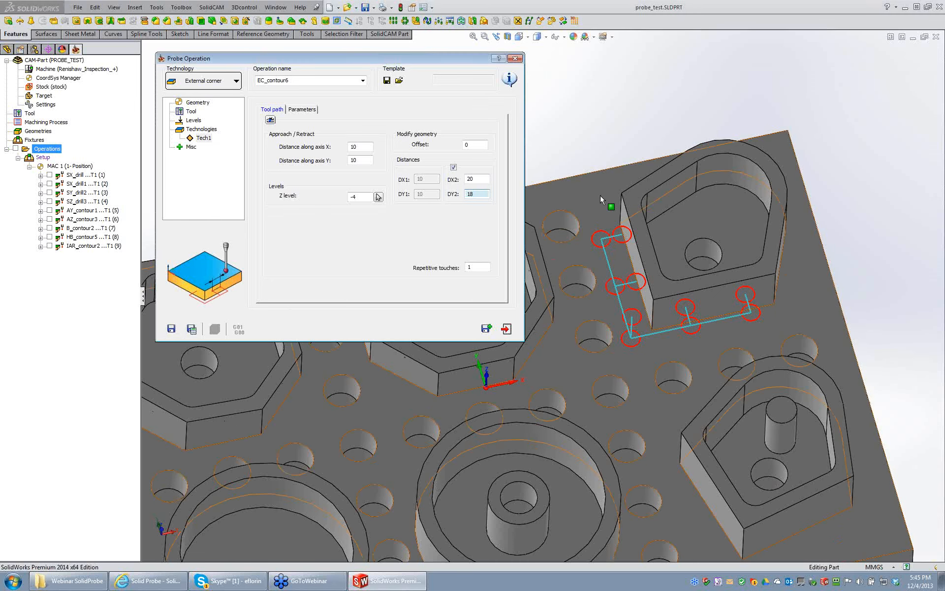
Change the probe operation's technology to Internal corner.
left_click(213, 84)
left_click(234, 288)
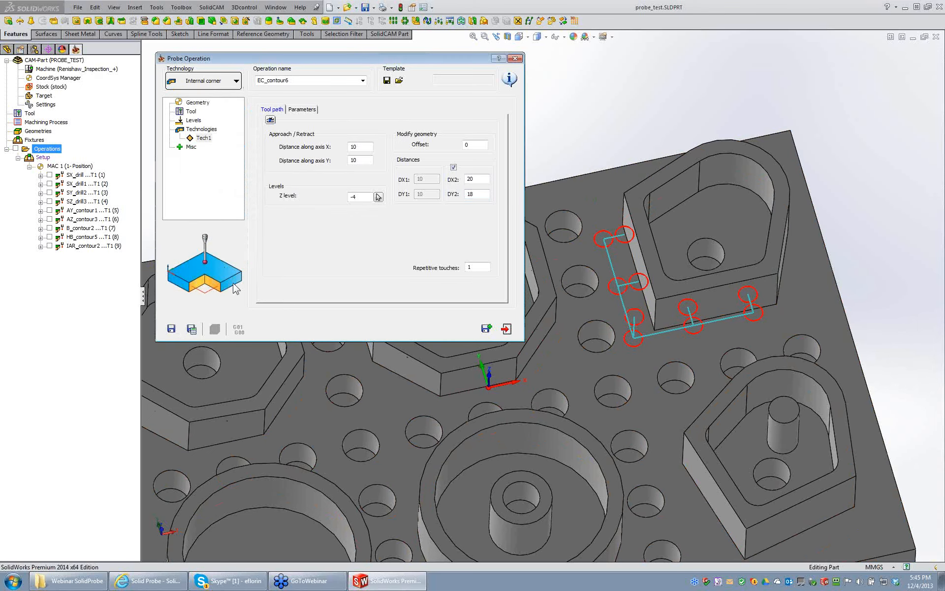
left_click(211, 83)
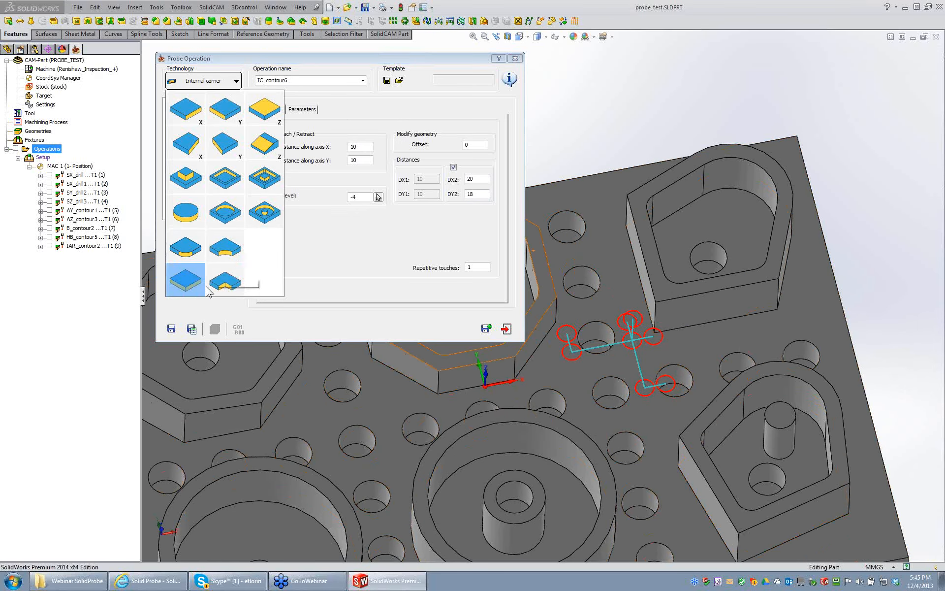
left_click(224, 282)
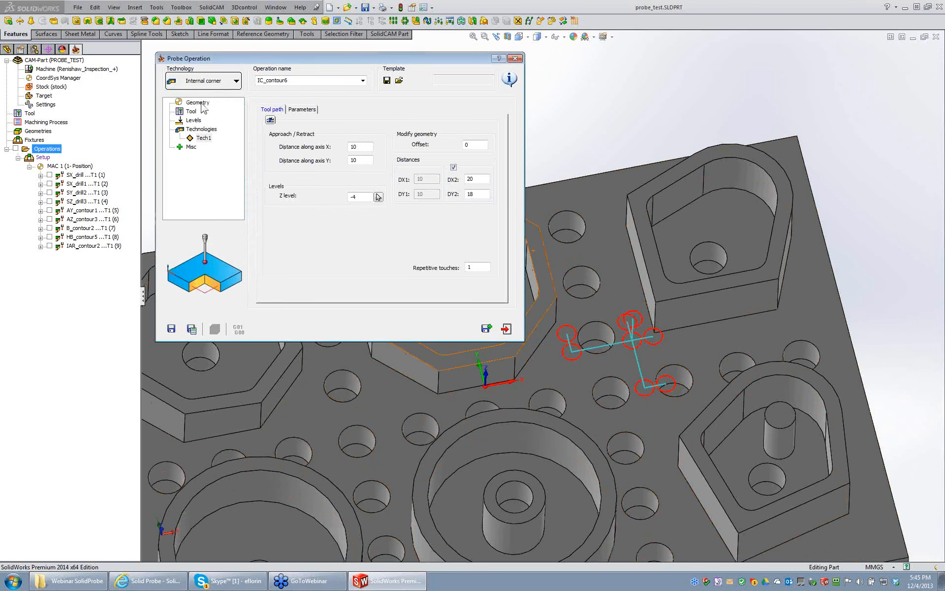
Define new geometry as a Curve + Close Corners chain of two straight inner top edges meeting at a pocket corner of the boss without the pin.
left_click(197, 103)
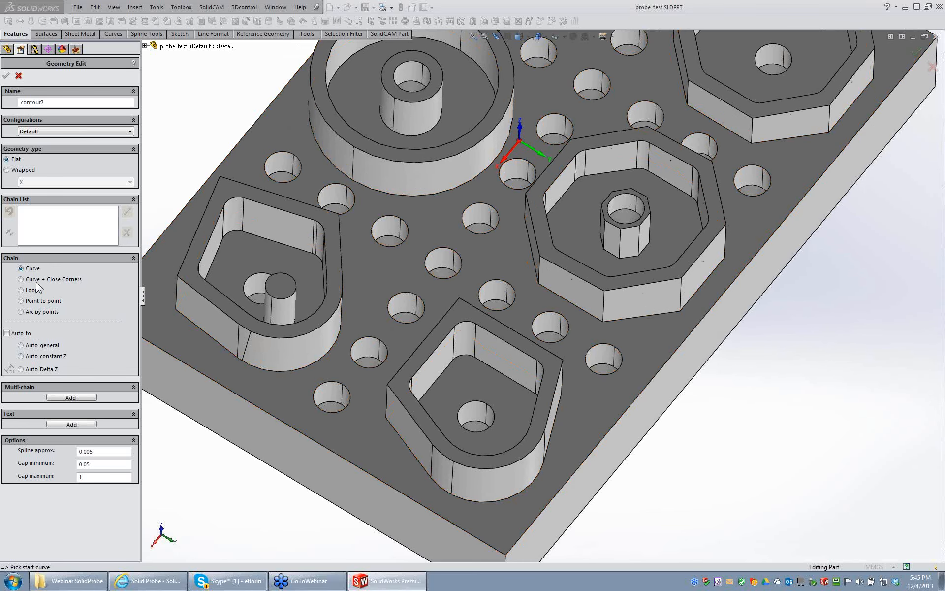
left_click(523, 351)
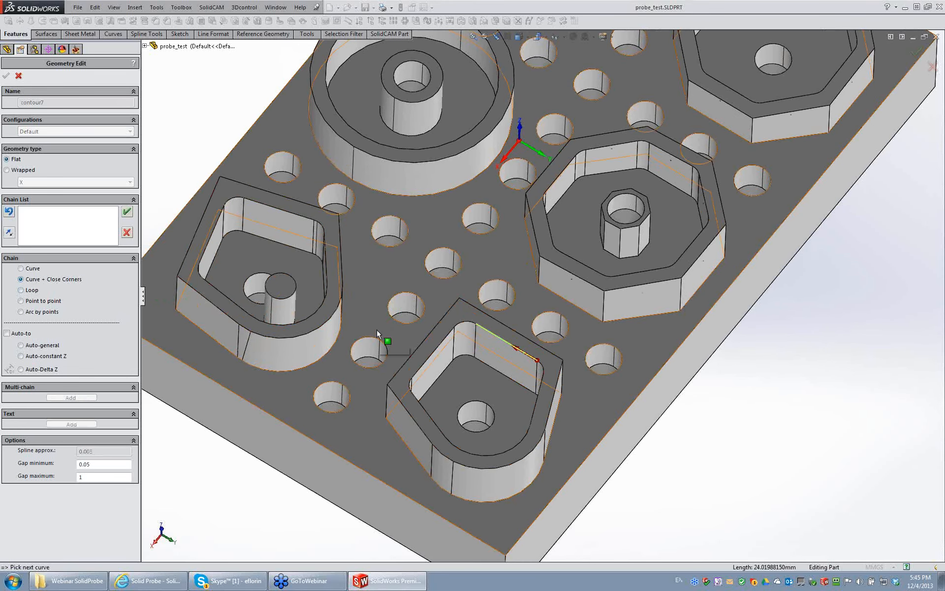
left_click(427, 359)
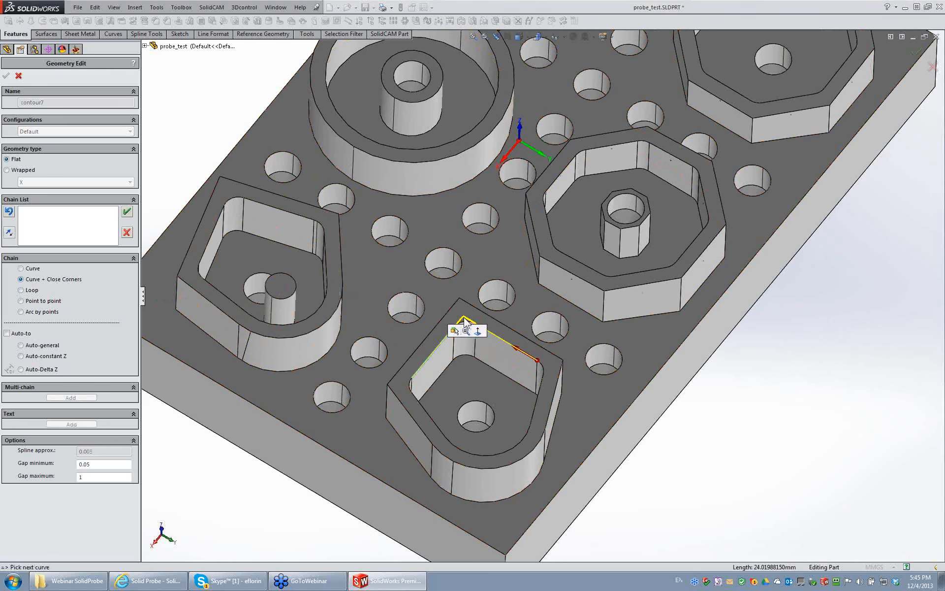
left_click(128, 213)
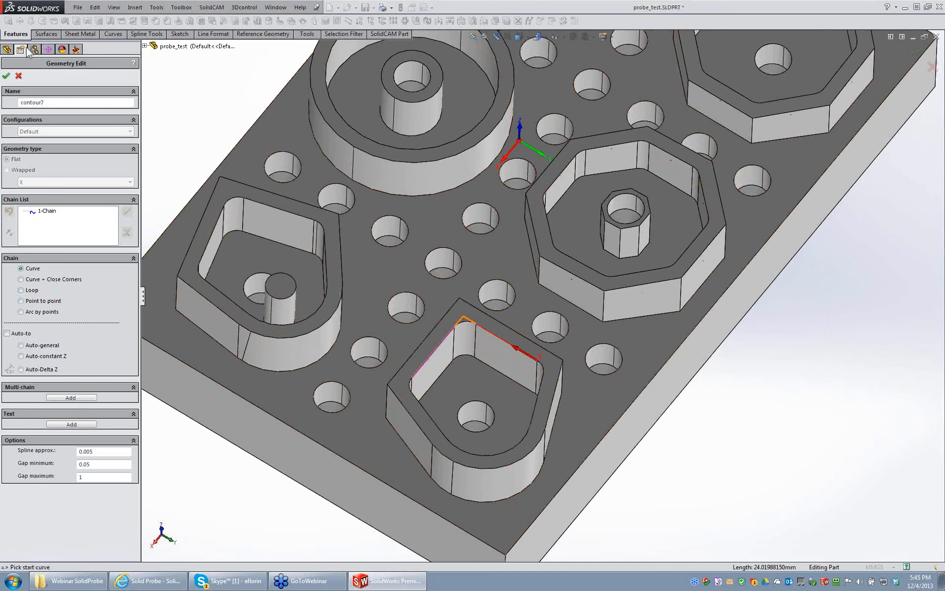
left_click(6, 75)
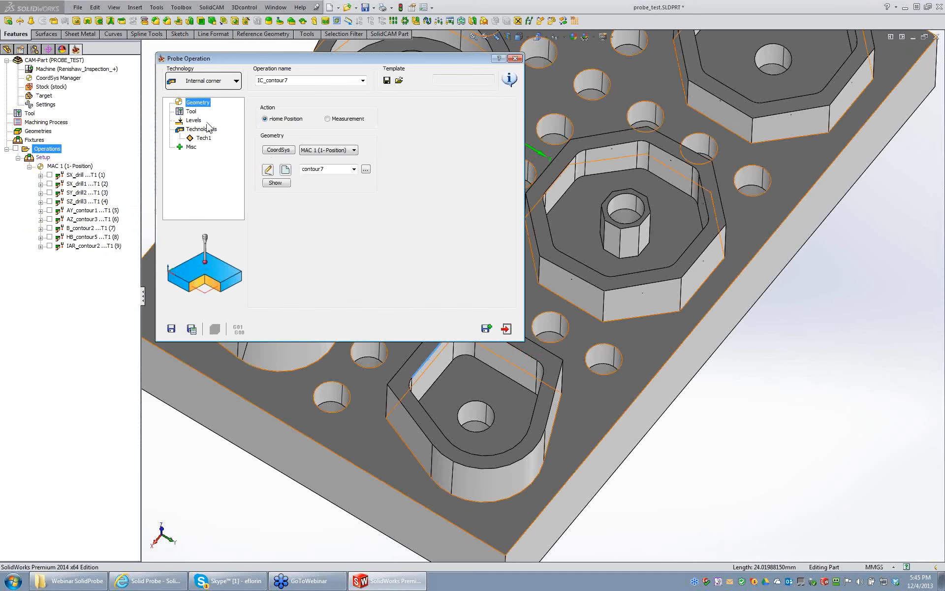
Go through the Internal corner operation's tool page to its Tech1 settings and preview the tool path.
left_click(191, 112)
left_click(203, 139)
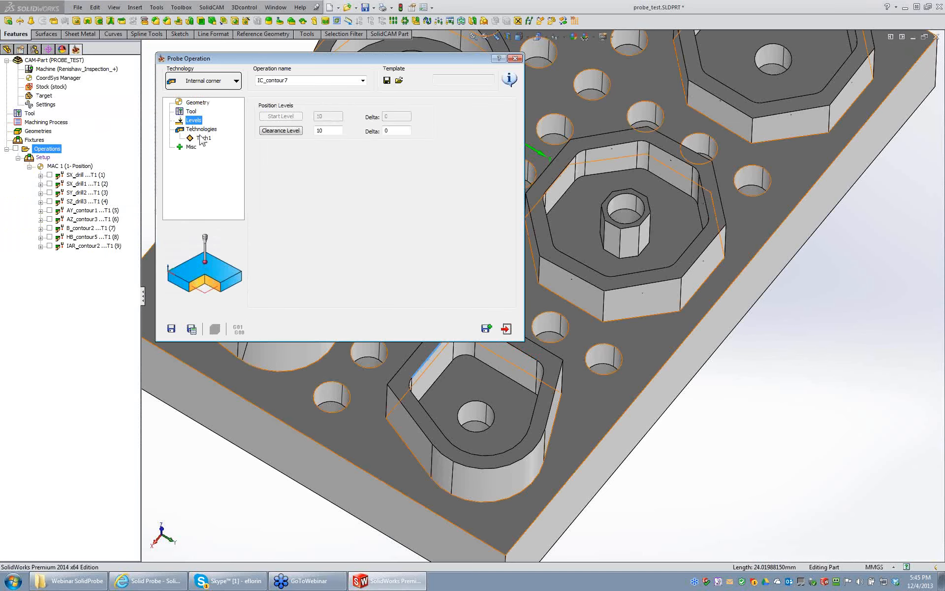
left_click(270, 120)
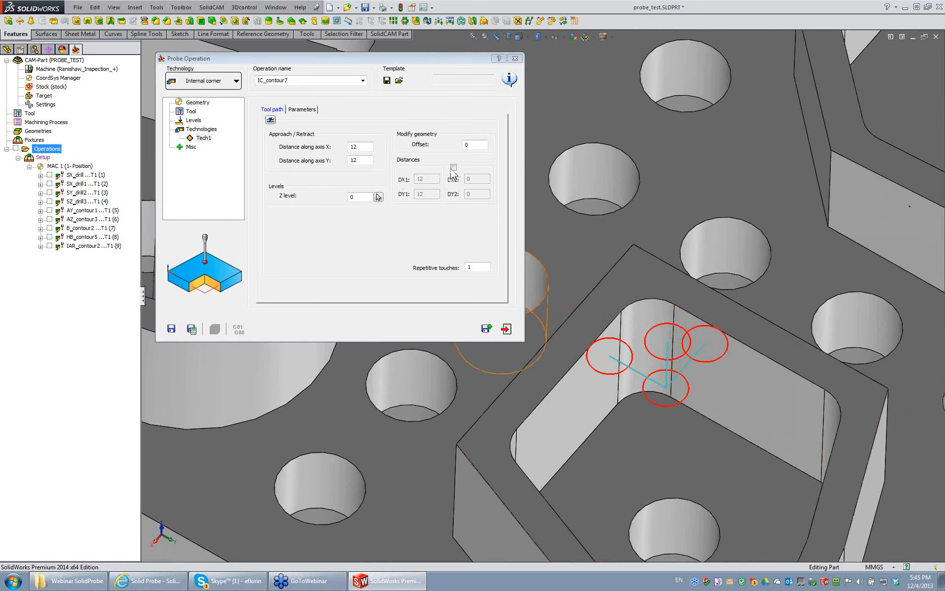
Enable the additional touch point distances for the Internal corner operation and set DX2 to 13 and DY2 to 11.
left_click(453, 167)
left_click(476, 179)
type("13")
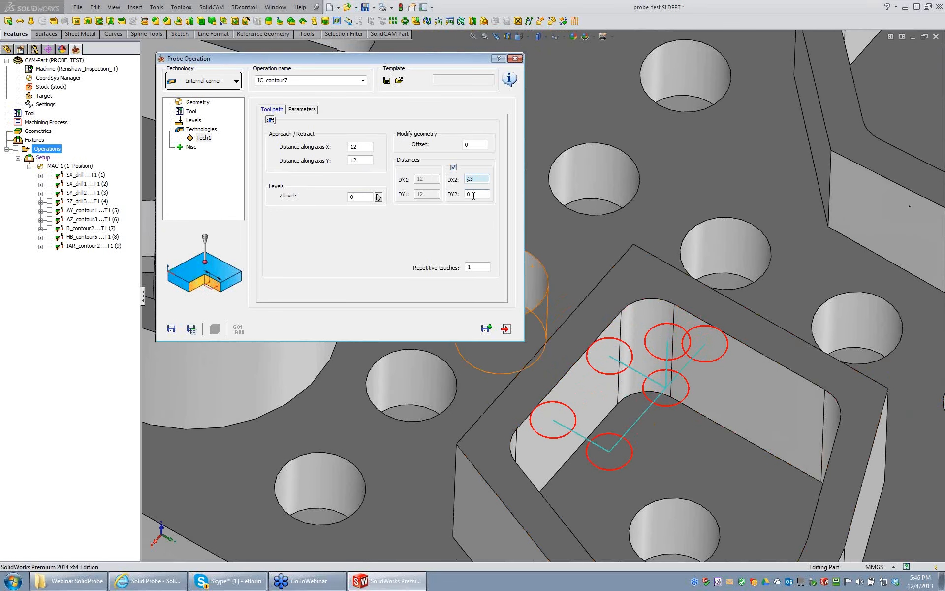
left_click(480, 194)
type("10")
scroll(481, 194, "up", 1)
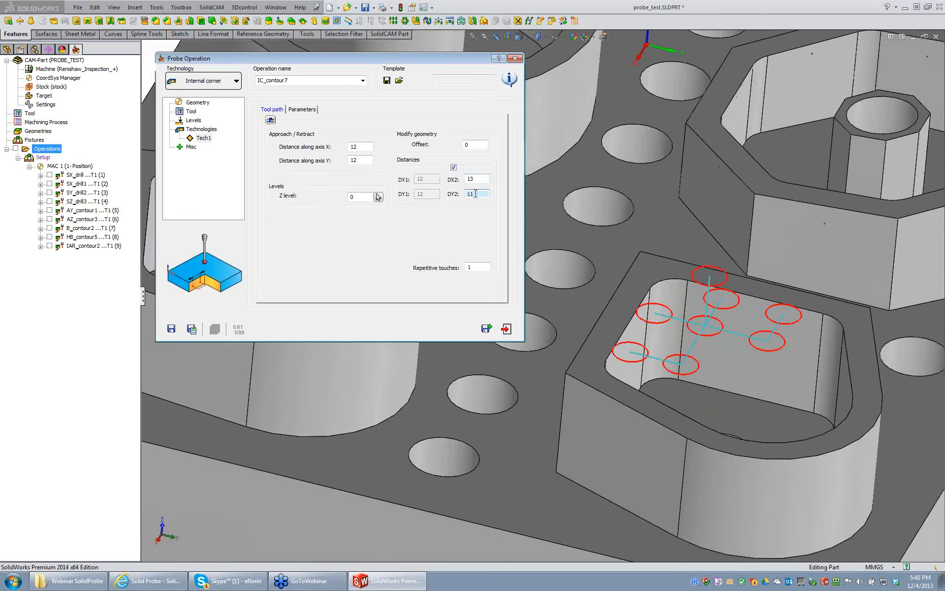
Set the Internal corner Z level to -5, then save and calculate the operation and close its settings.
left_click(365, 197)
type("-5")
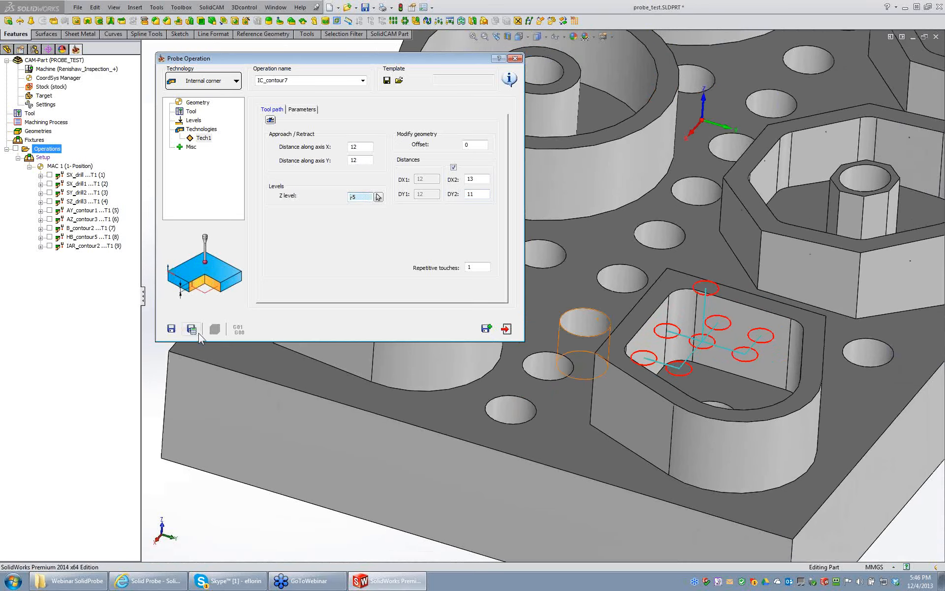
left_click(192, 329)
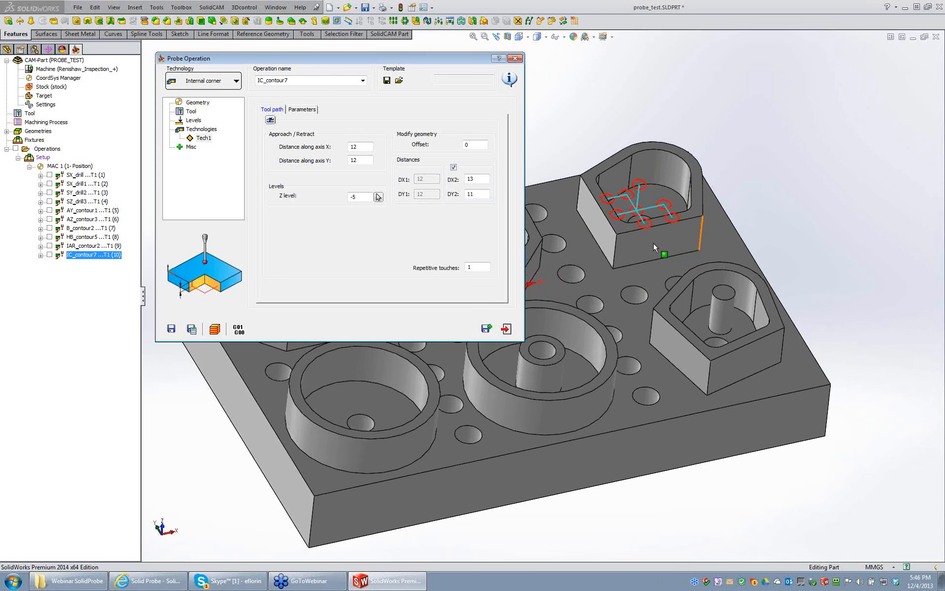
left_click(507, 331)
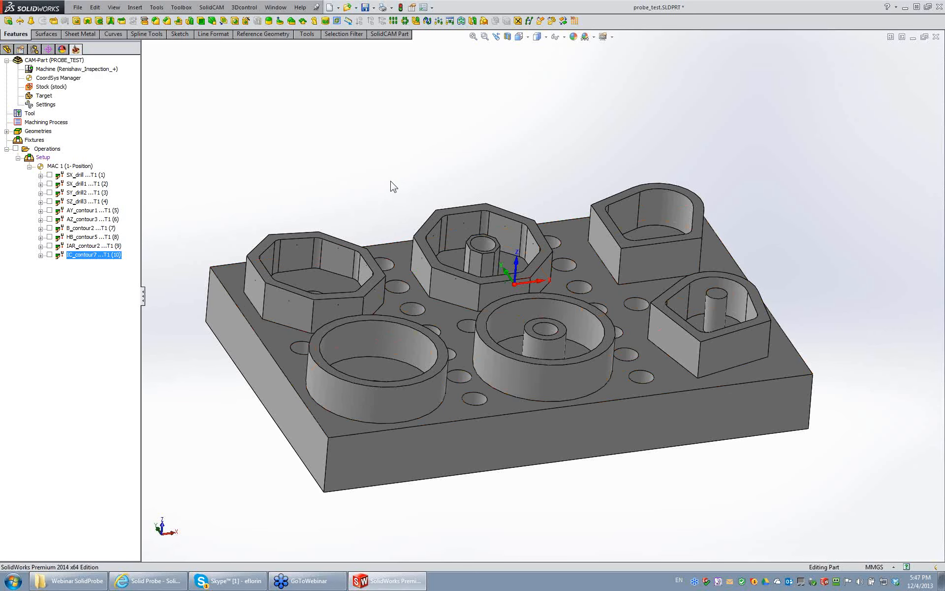
middle_click_drag(390, 185, 392, 212)
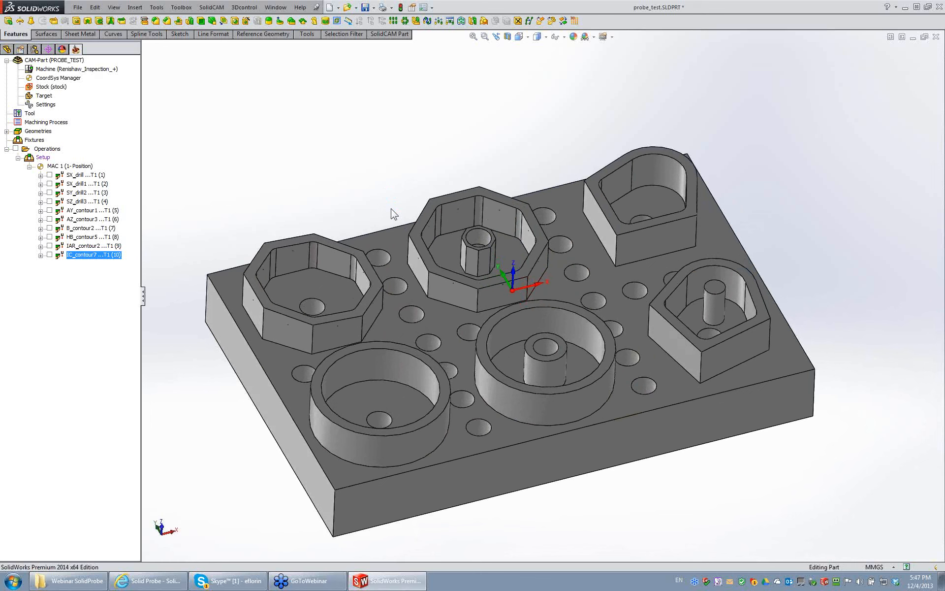